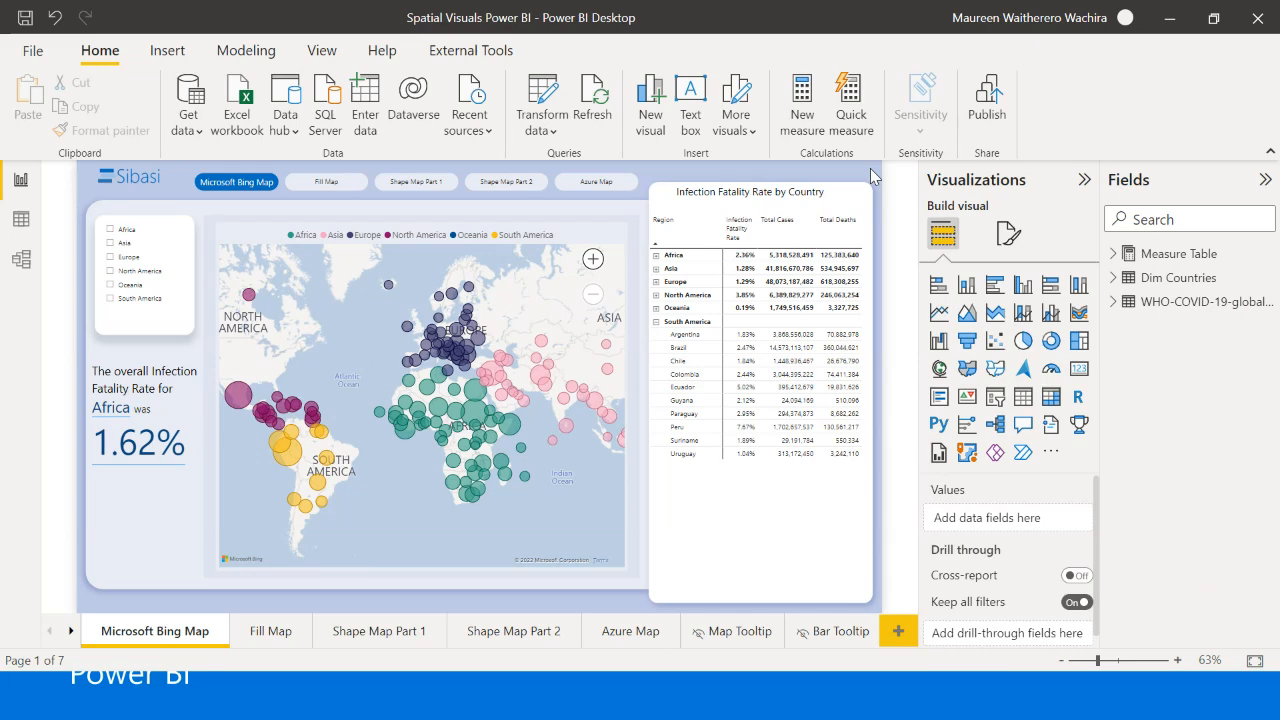
# - Review the rows of the WHO-COVID-19-global-data table and the DAX formula of the Infection Fatality Rate measure
pyautogui.click(20, 221)
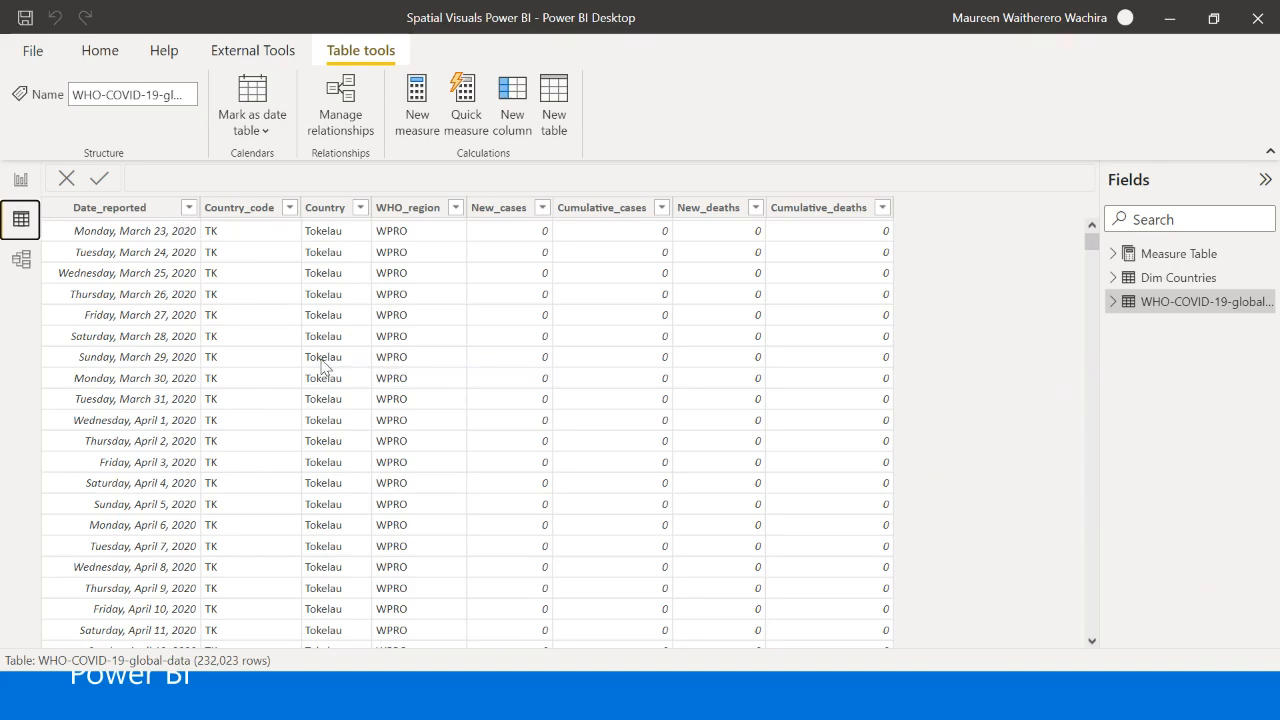
pyautogui.click(18, 182)
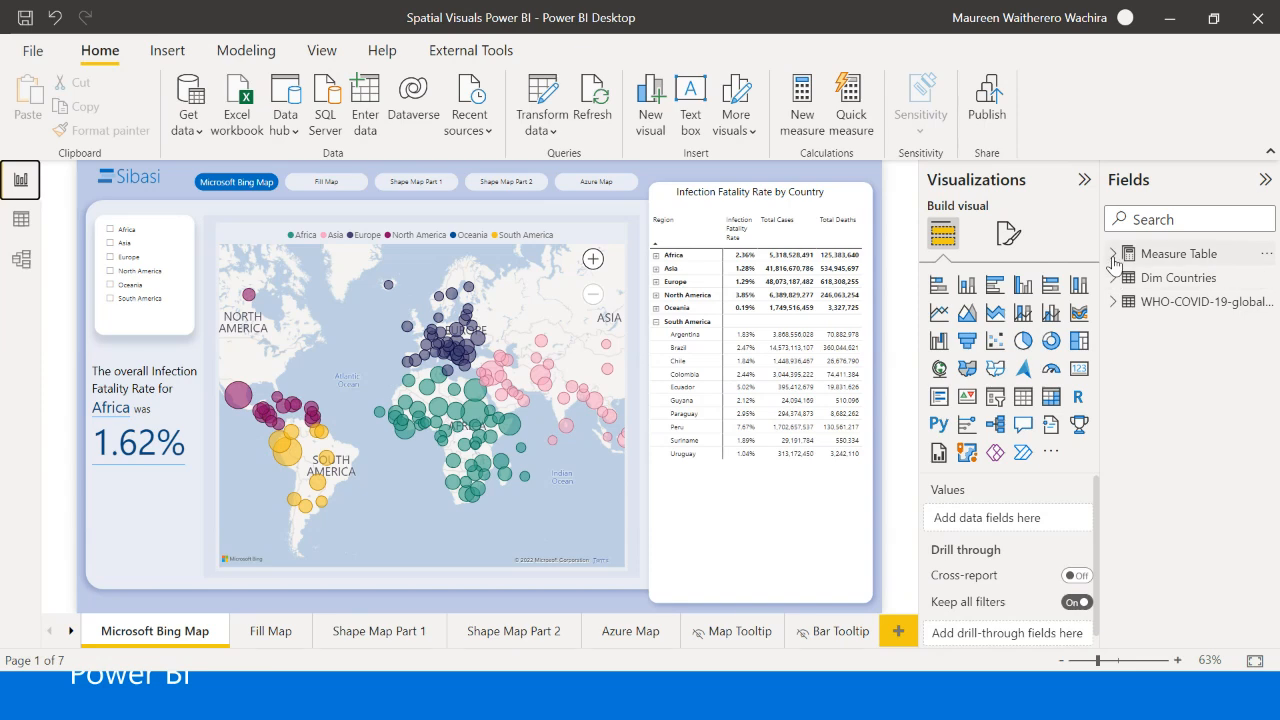
pyautogui.click(1113, 255)
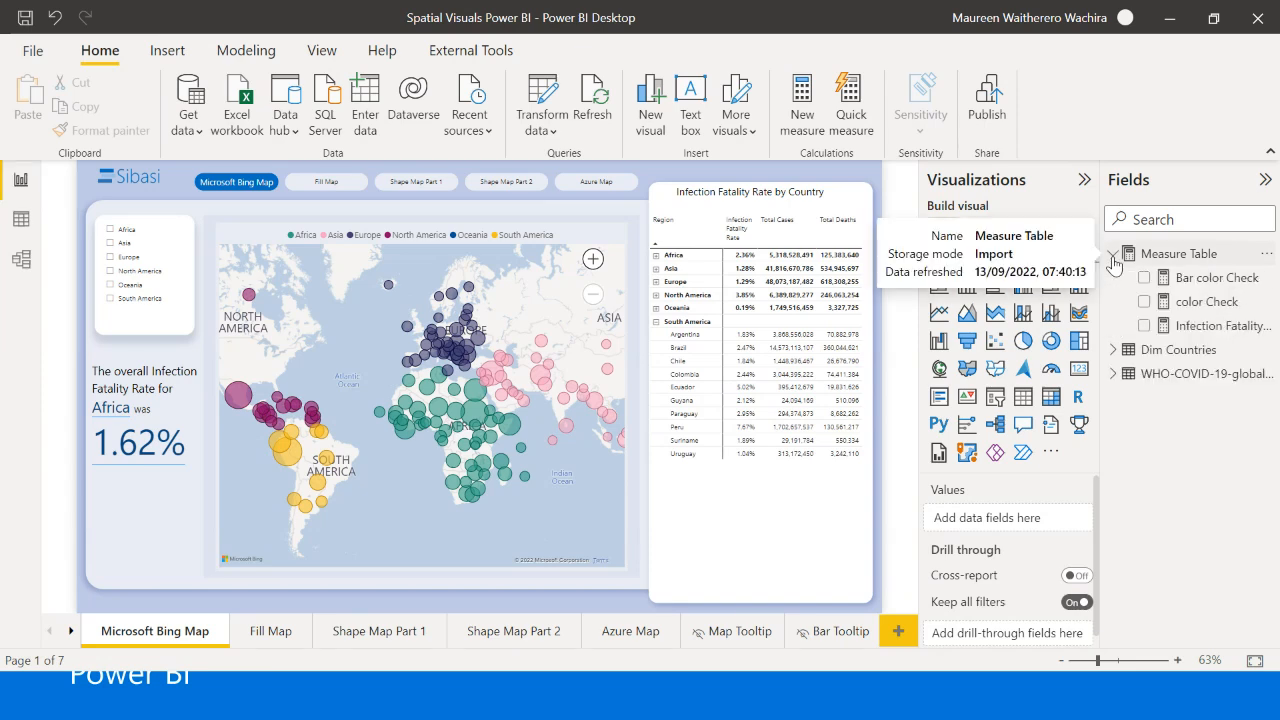
pyautogui.click(1181, 333)
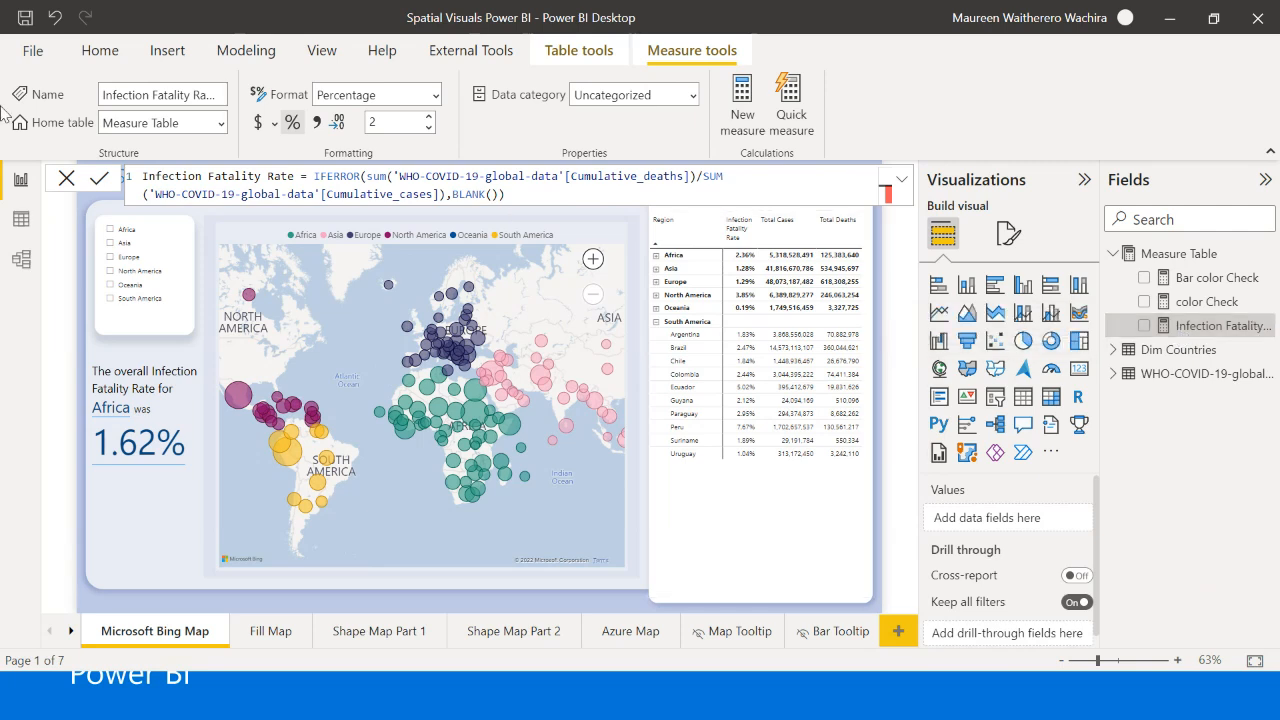
pyautogui.click(62, 182)
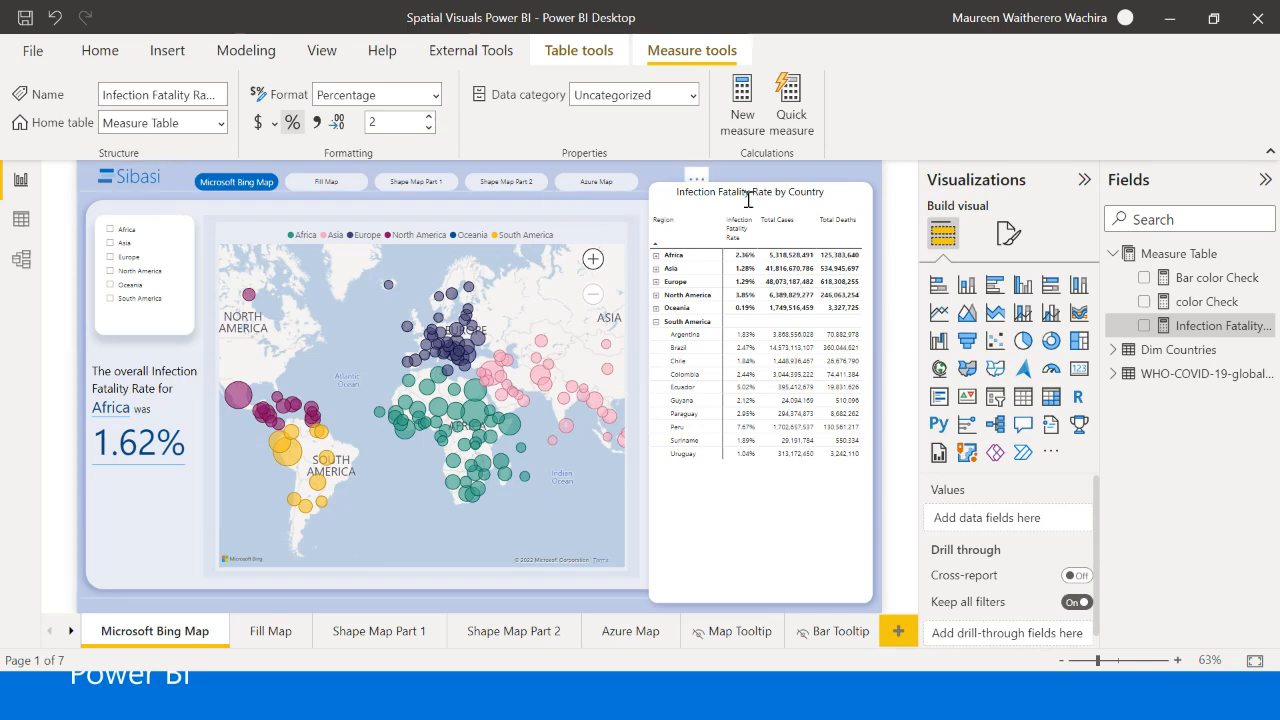
pyautogui.click(1113, 256)
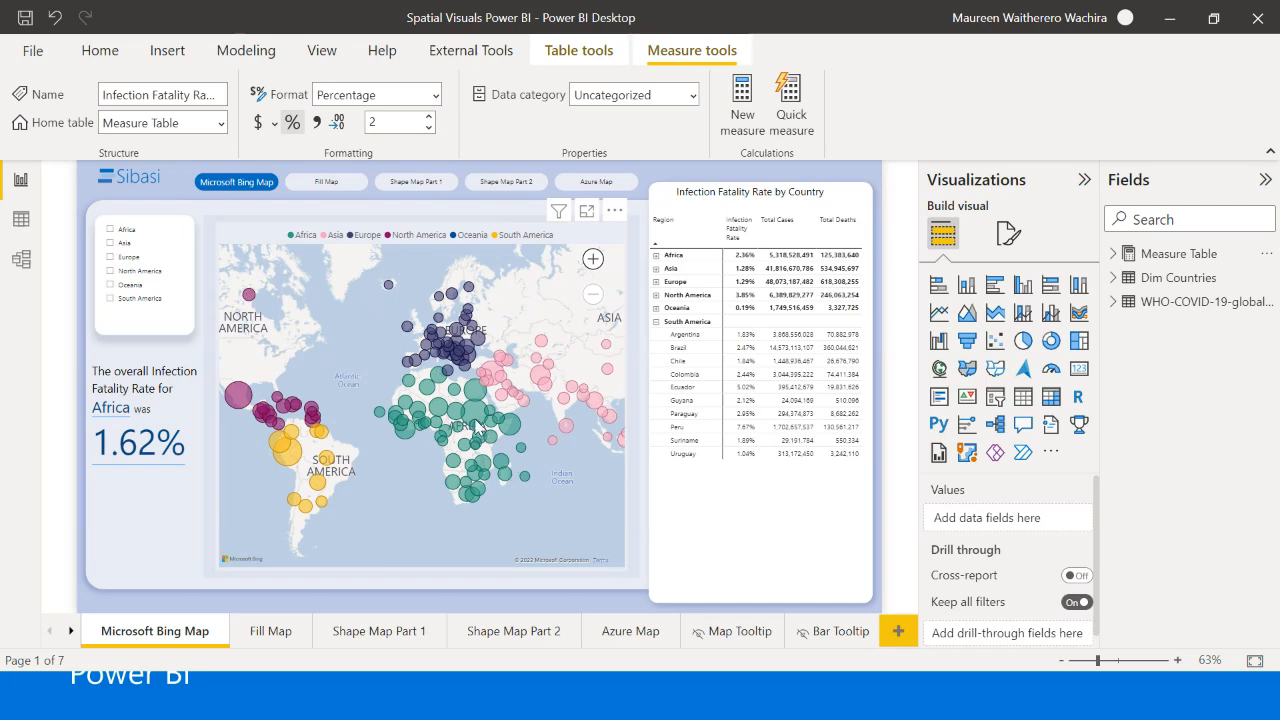
# - Look over the Microsoft Bing Map page's bubble map and the shaded world map on the Fill Map page
pyautogui.moveTo(478, 425)
pyautogui.click(270, 634)
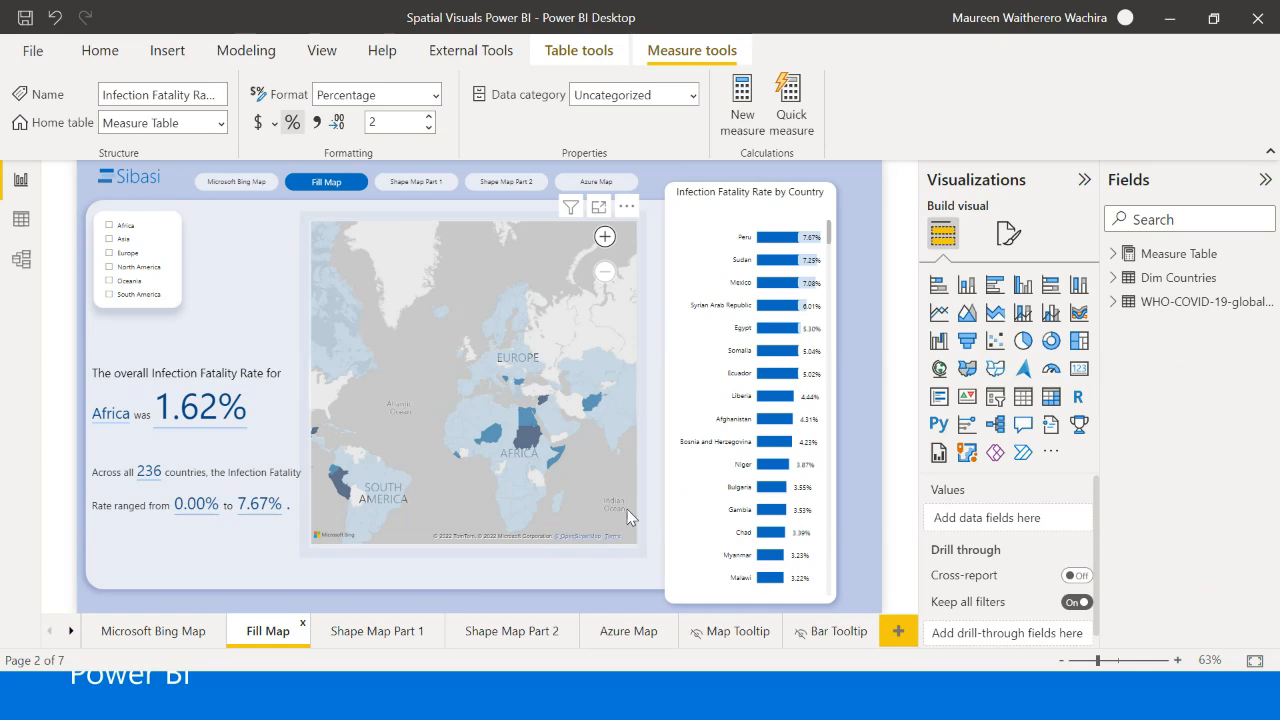
pyautogui.moveTo(530, 423)
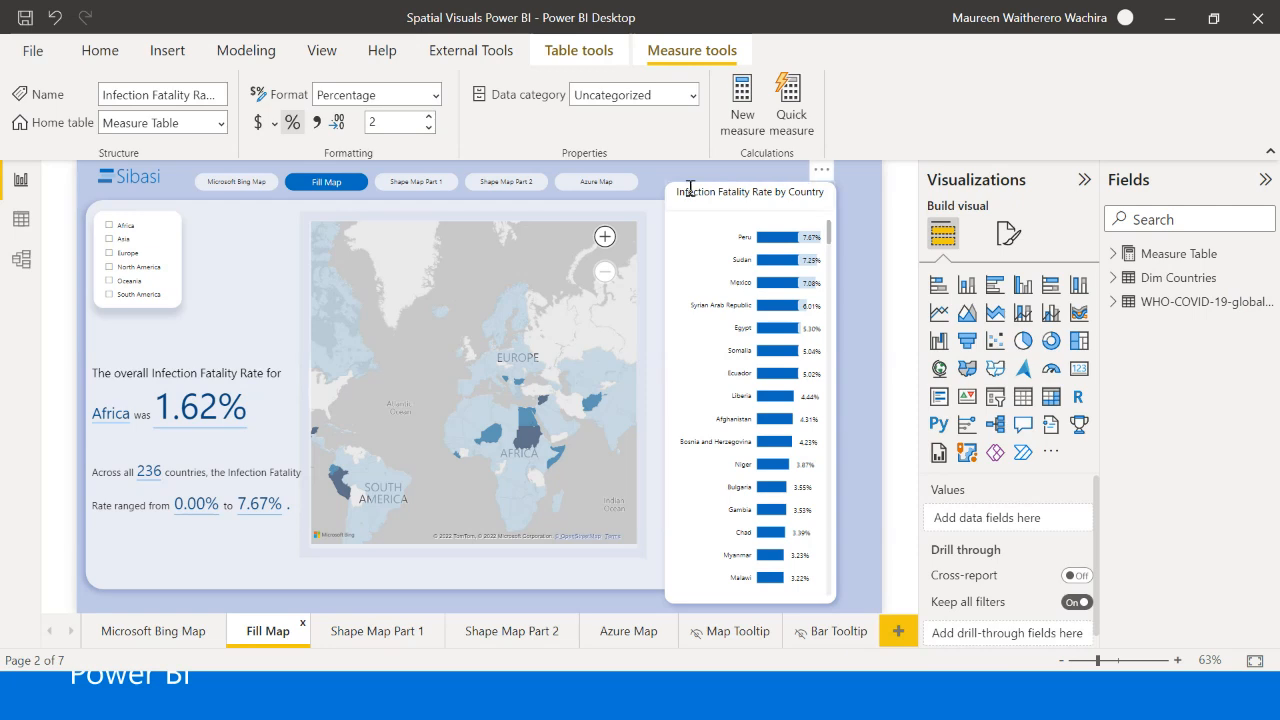
# - On the Shape Map Part 1 page, filter the region slicer by Asia, Europe, North America, Oceania, South America and again Africa
pyautogui.click(381, 634)
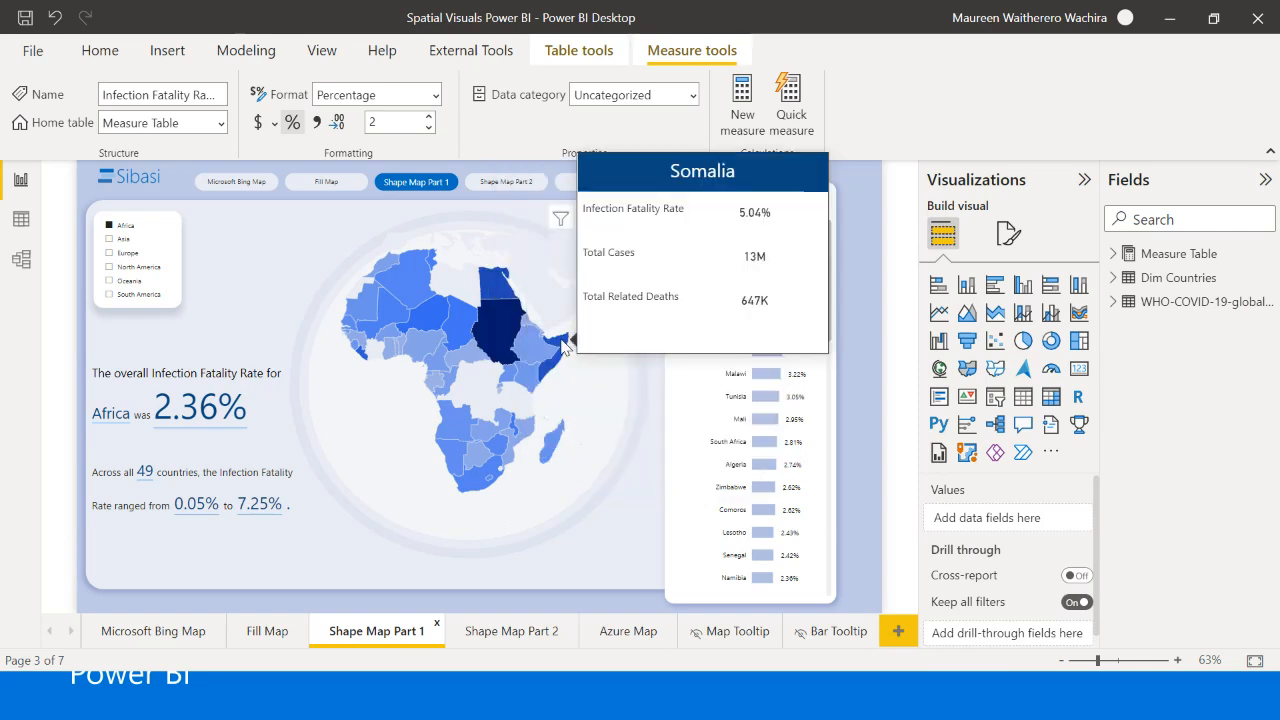
pyautogui.moveTo(513, 328)
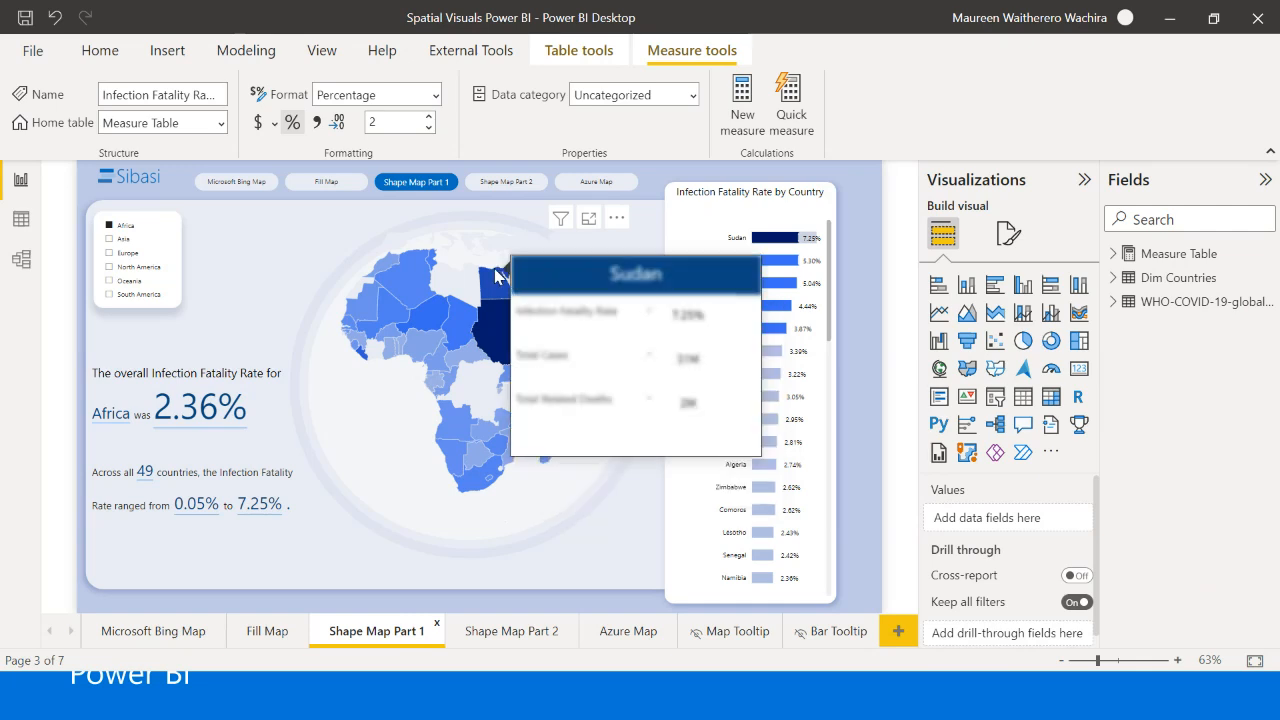
pyautogui.click(112, 242)
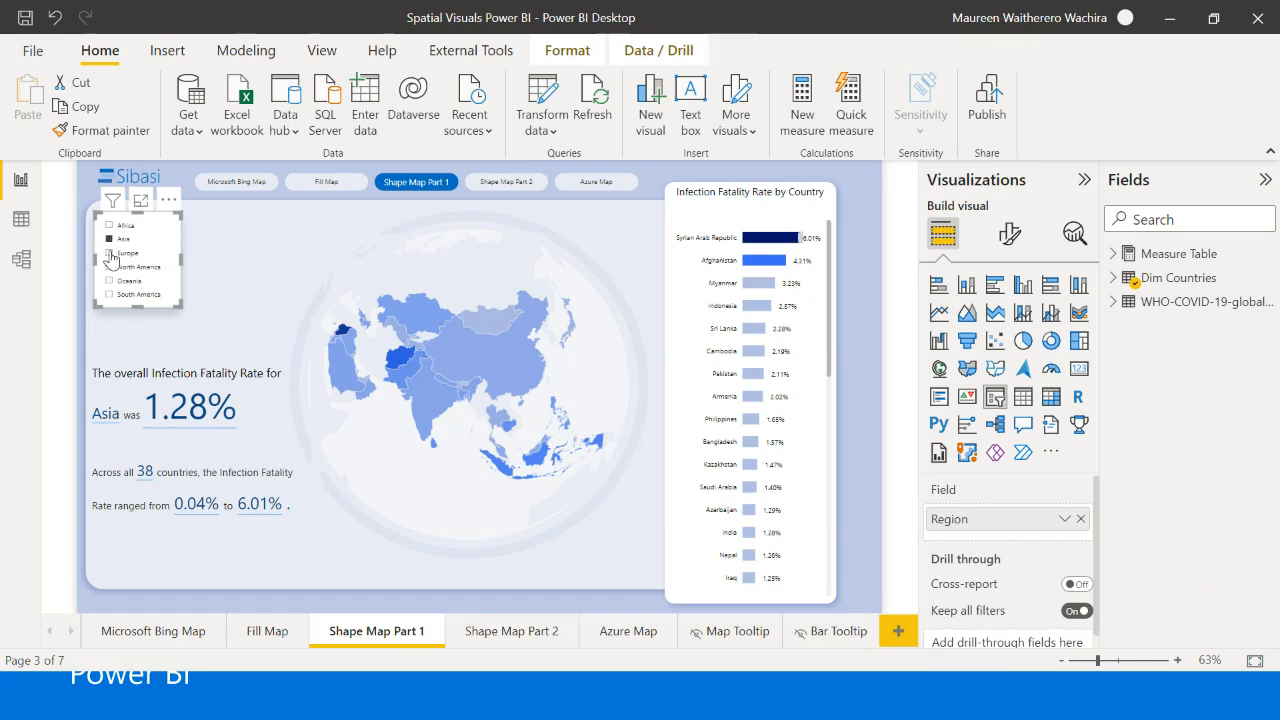
pyautogui.click(111, 255)
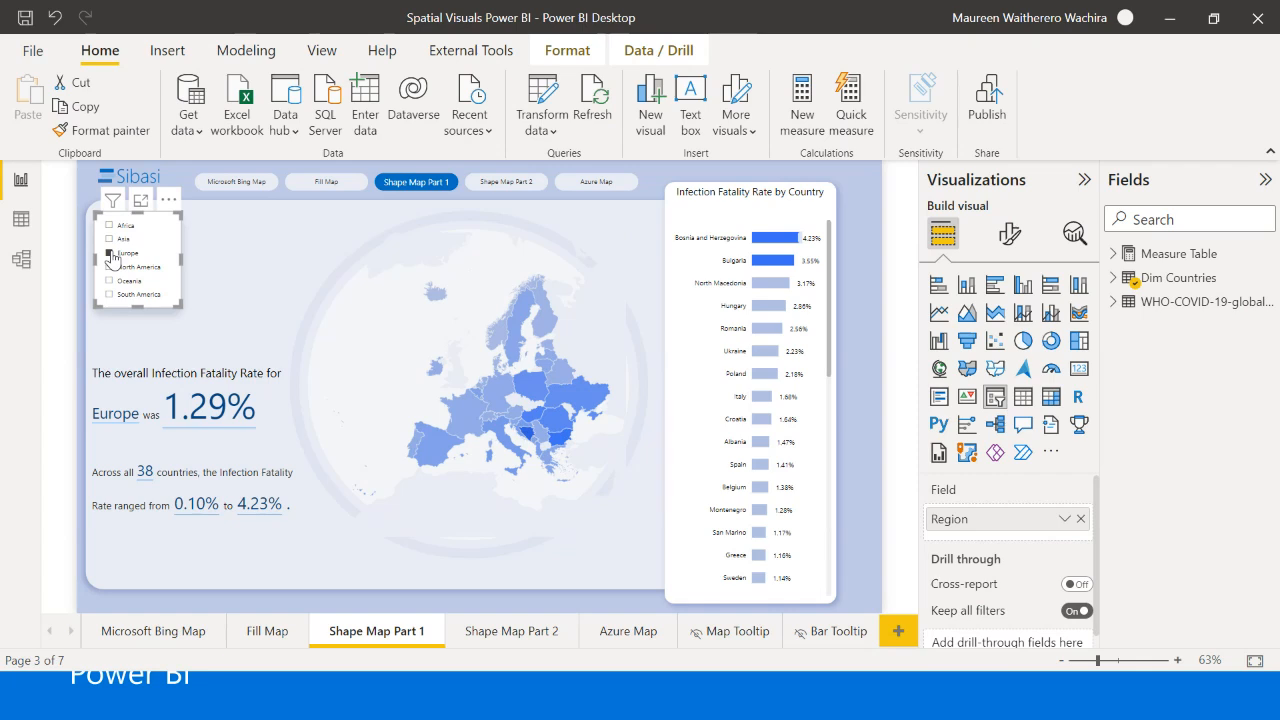
pyautogui.click(118, 267)
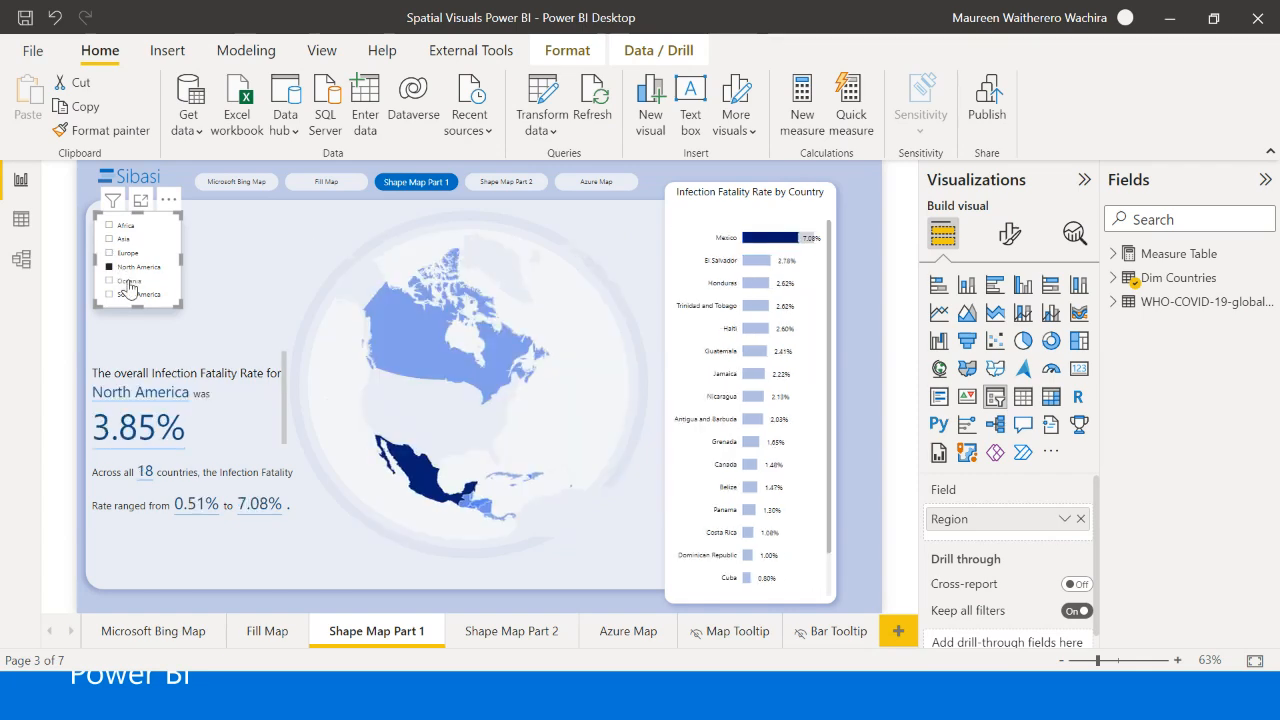
pyautogui.click(128, 281)
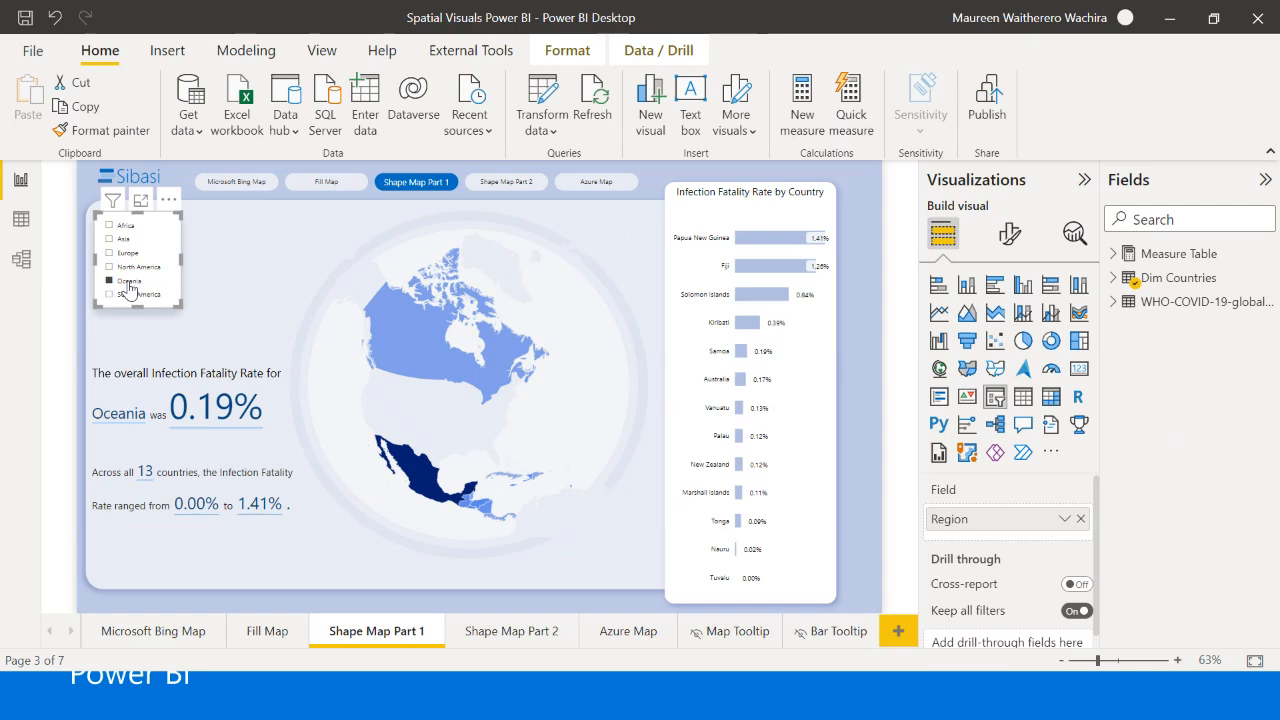
pyautogui.click(131, 295)
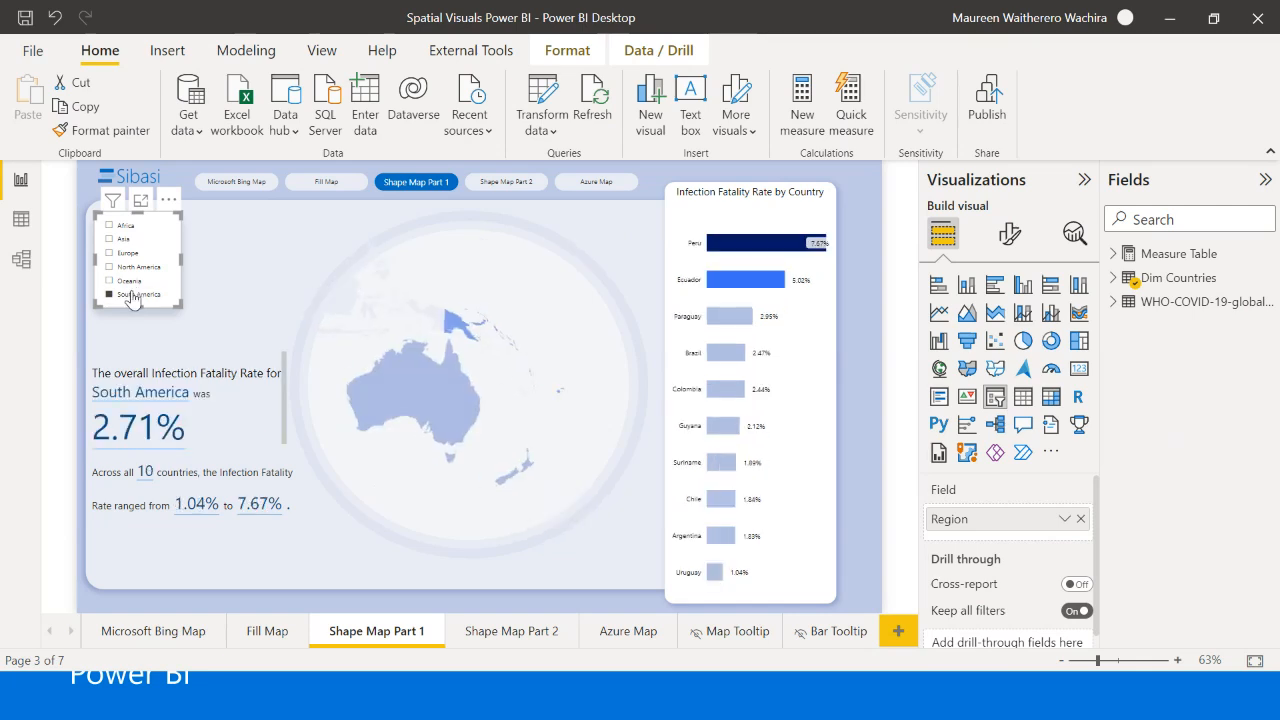
pyautogui.click(114, 228)
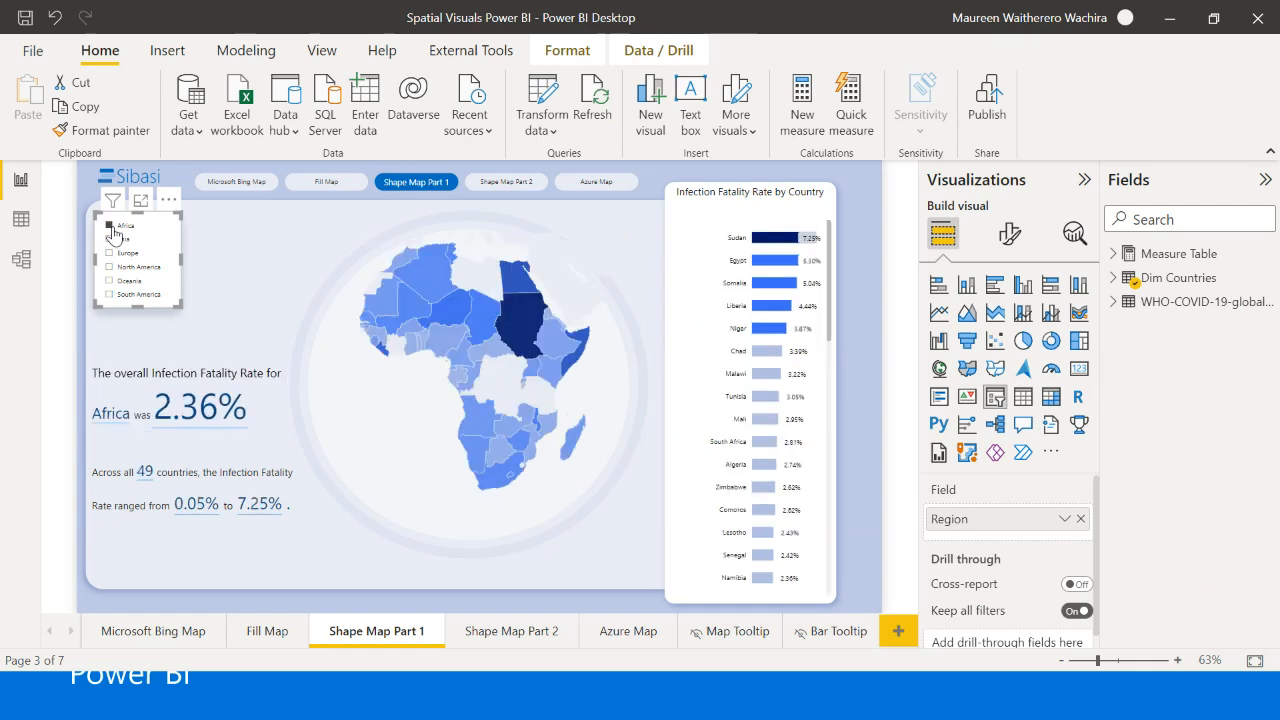
pyautogui.click(864, 189)
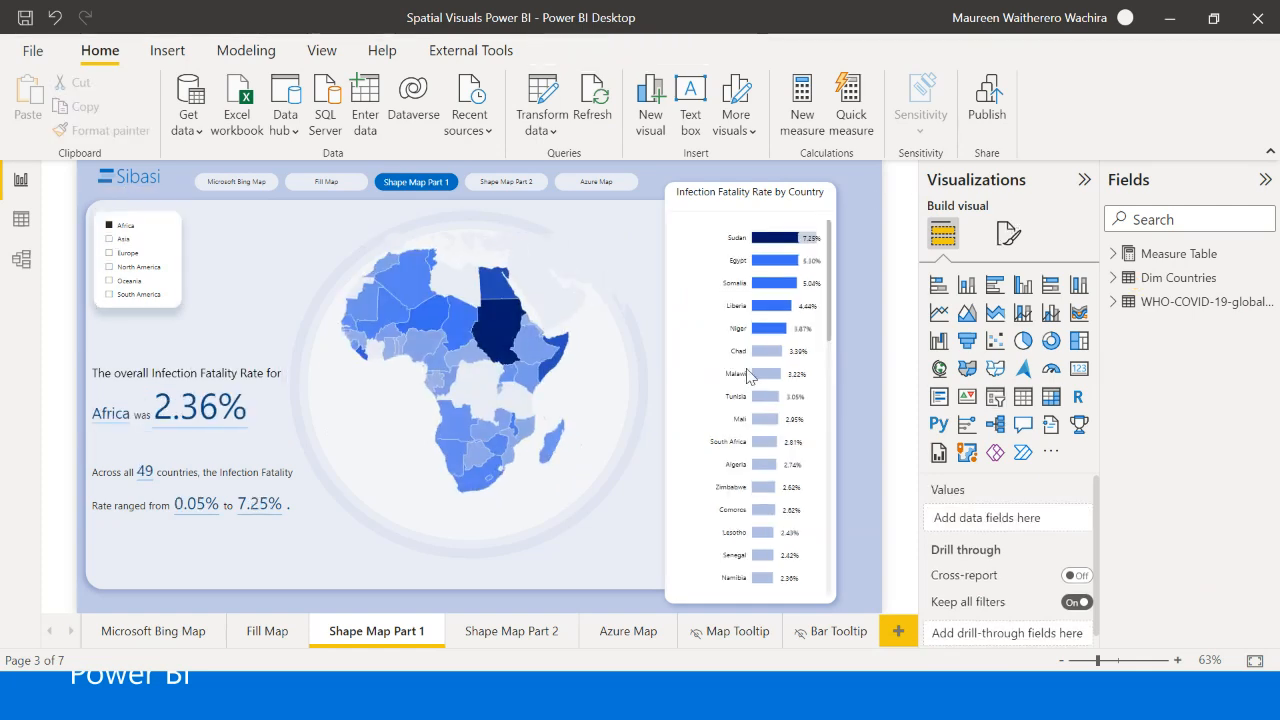
pyautogui.moveTo(499, 351)
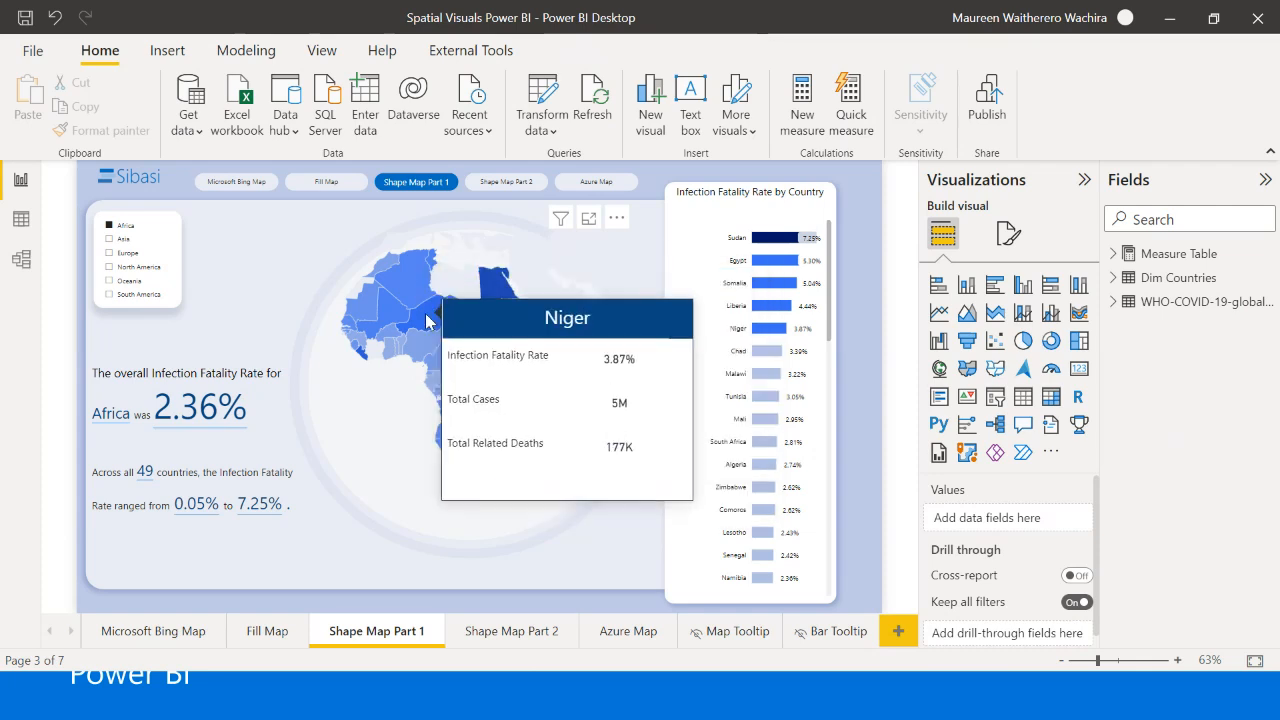
# - View the Shape Map Part 2 page, and explore the 3D column map on the Azure Map page at different zoom levels and positions
pyautogui.click(500, 633)
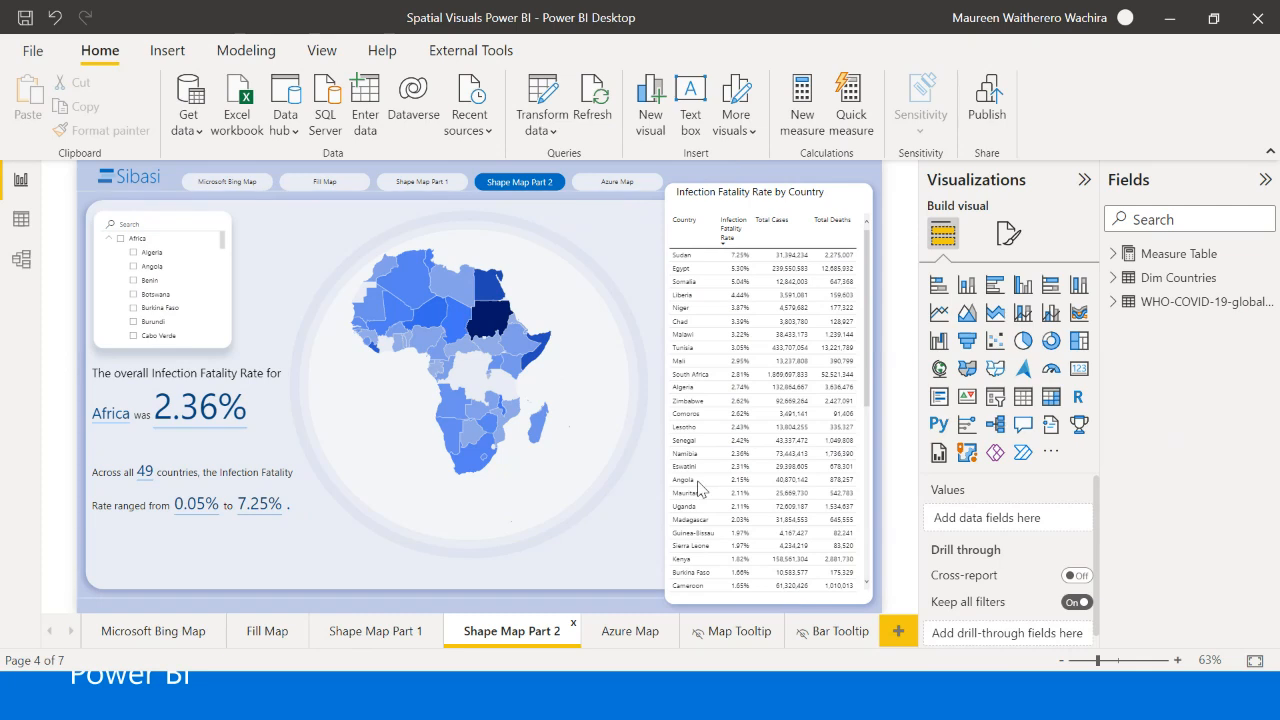
pyautogui.click(632, 634)
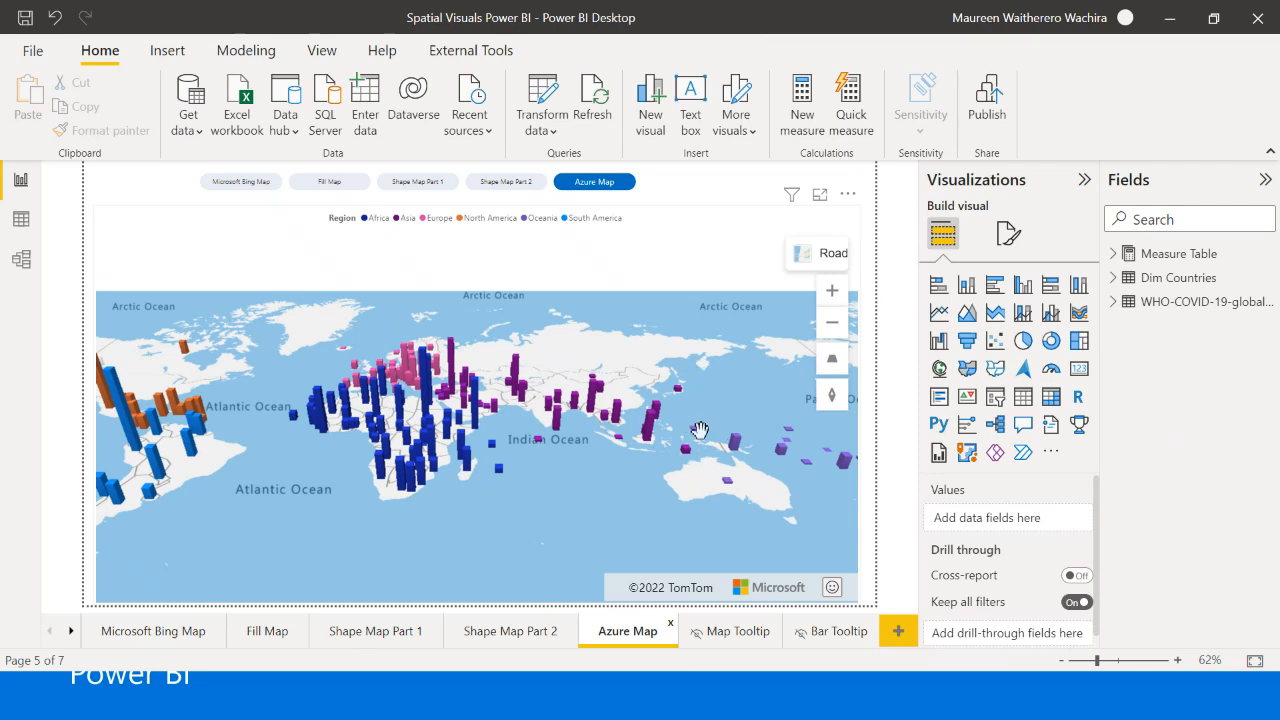
pyautogui.scroll(-1, 688, 413)
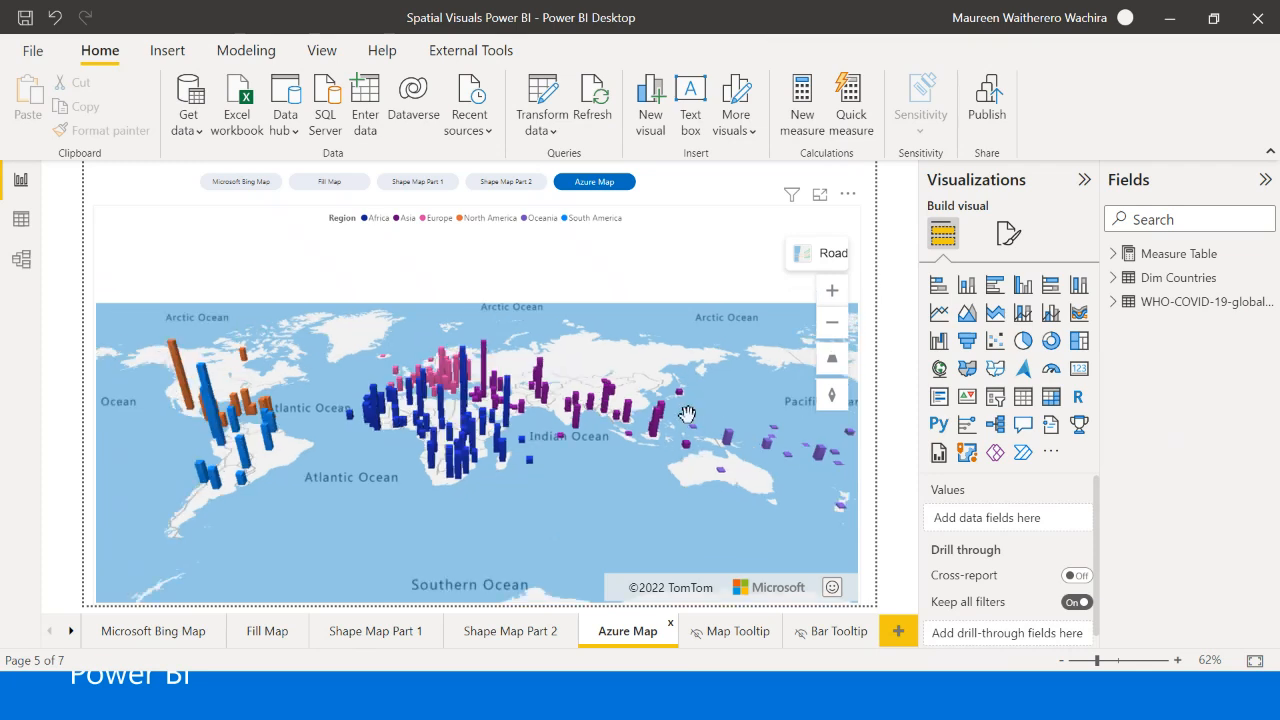
pyautogui.scroll(3, 688, 413)
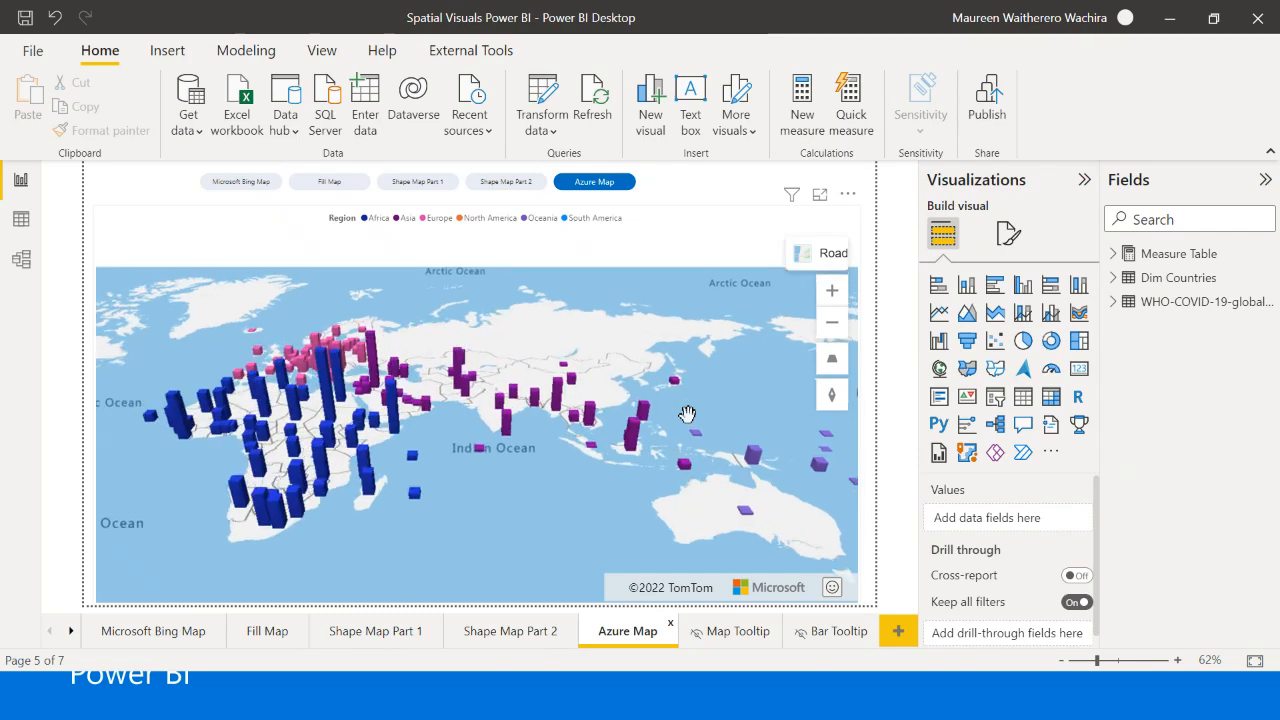
pyautogui.moveTo(613, 497); pyautogui.dragTo(511, 487)
pyautogui.moveTo(646, 344); pyautogui.dragTo(724, 390)
pyautogui.moveTo(512, 512); pyautogui.dragTo(625, 412)
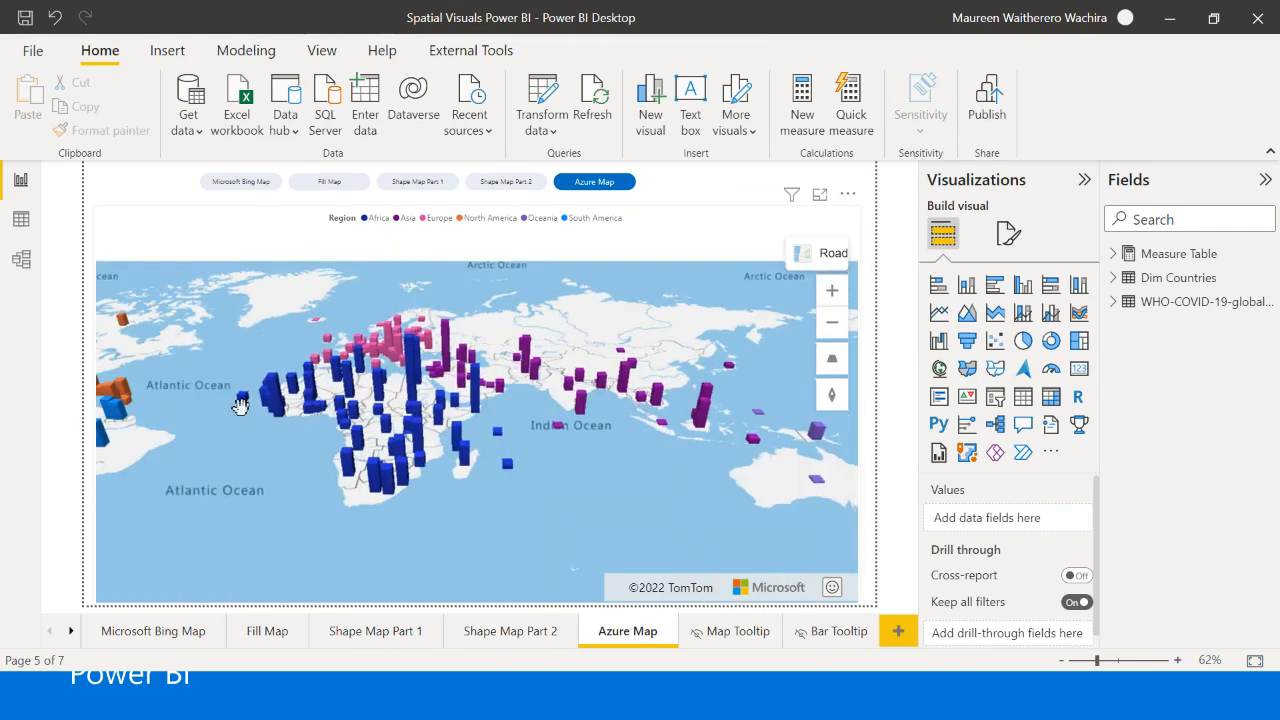
pyautogui.moveTo(530, 520); pyautogui.dragTo(462, 503)
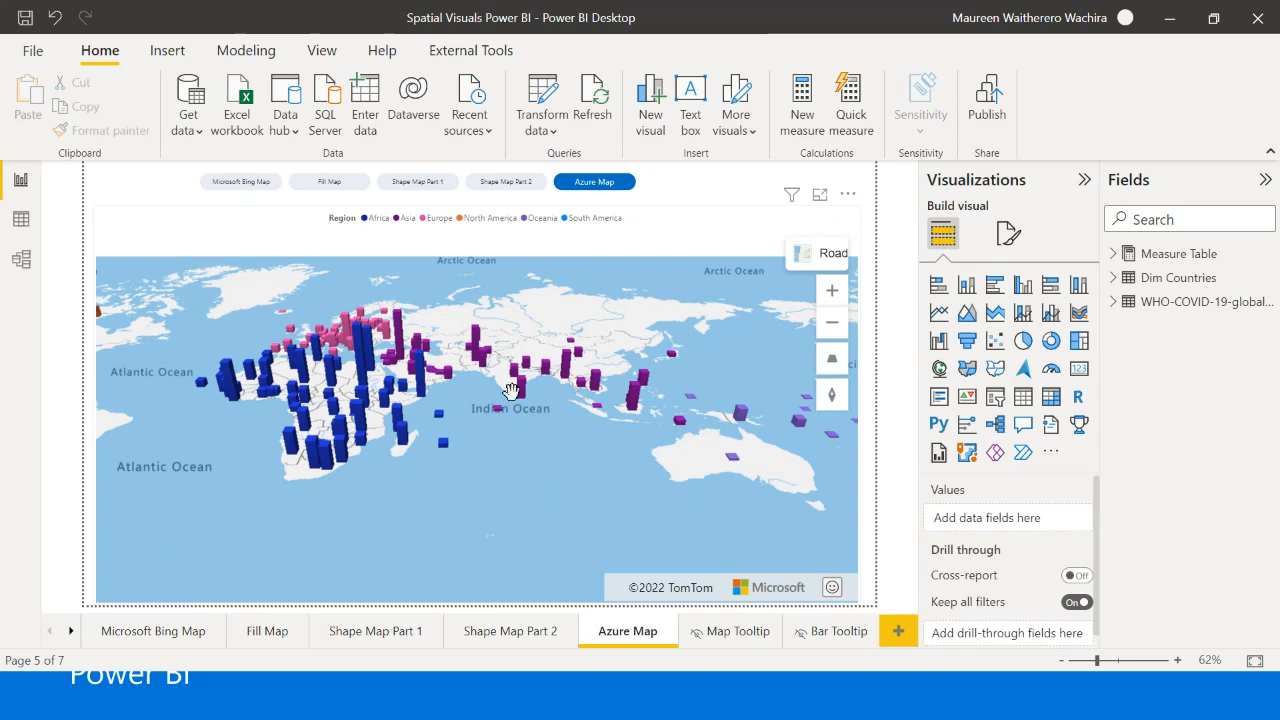
pyautogui.scroll(-2, 557, 497)
pyautogui.scroll(-1, 485, 456)
pyautogui.scroll(2, 485, 456)
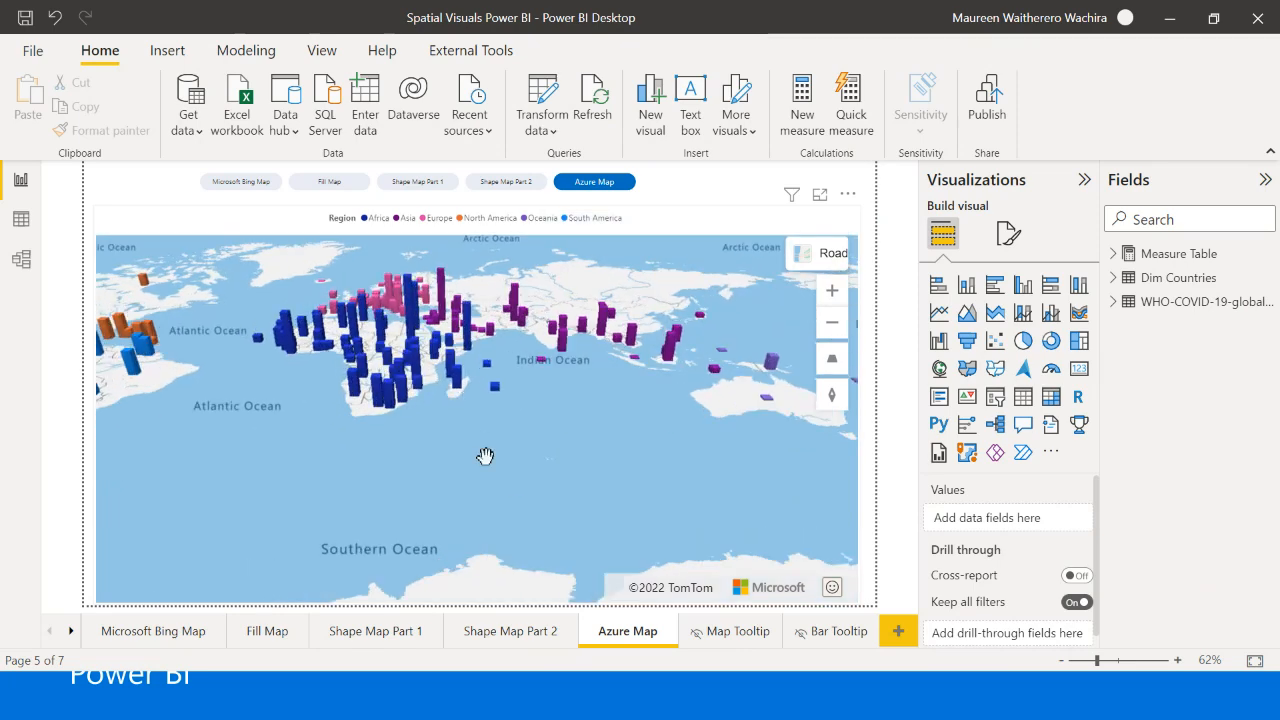
# - Rotate the Azure map in increments through a full turn until north faces up again
pyautogui.click(827, 408)
pyautogui.click(770, 398)
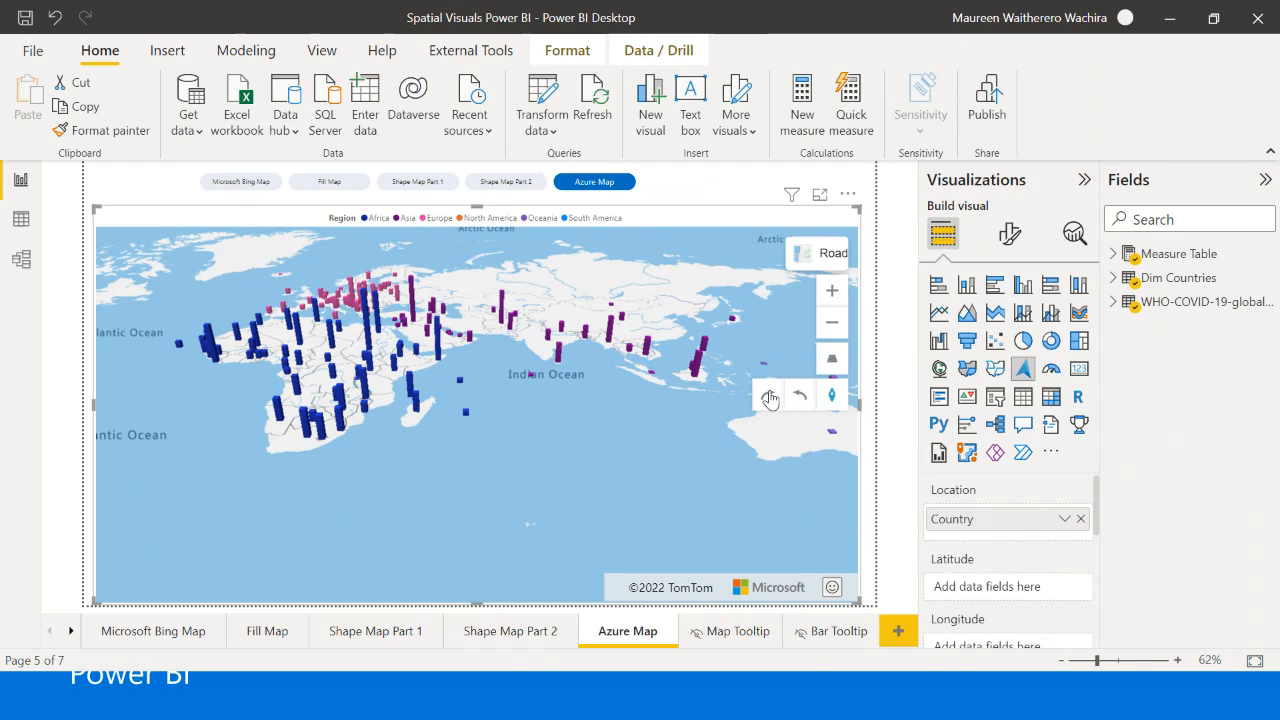
pyautogui.click(770, 398)
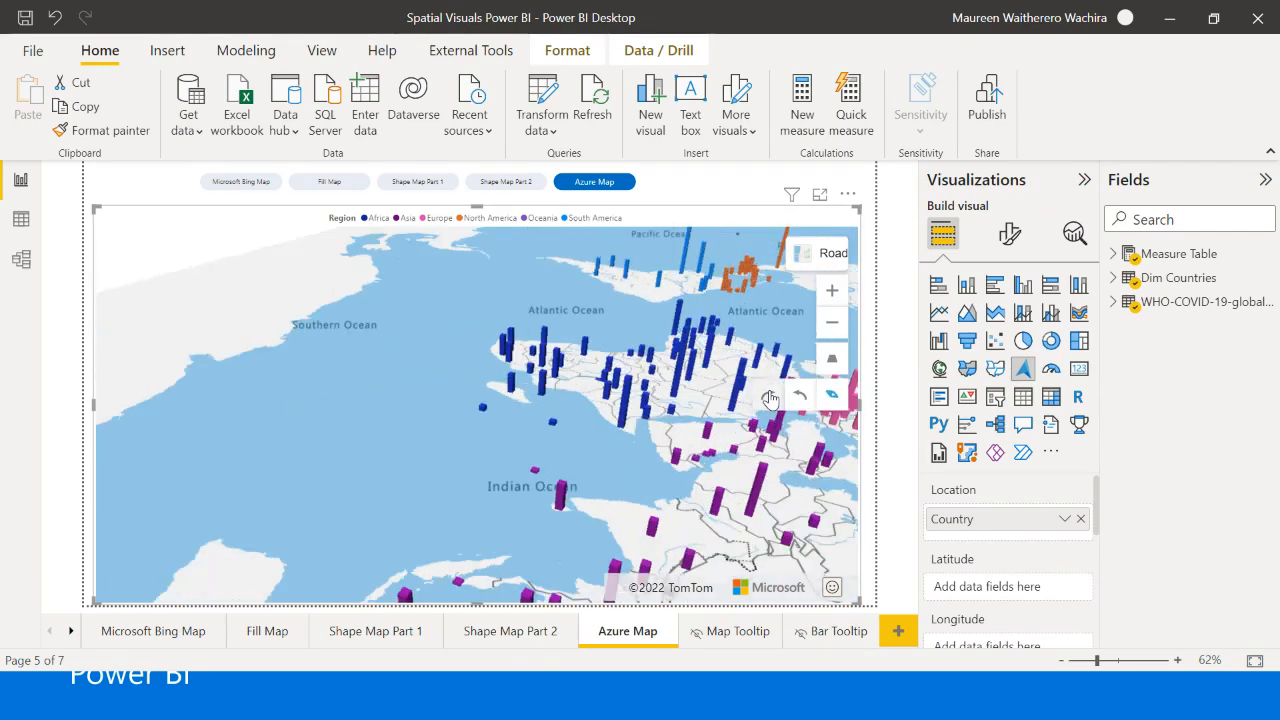
pyautogui.click(770, 398)
pyautogui.click(770, 397)
pyautogui.click(770, 397)
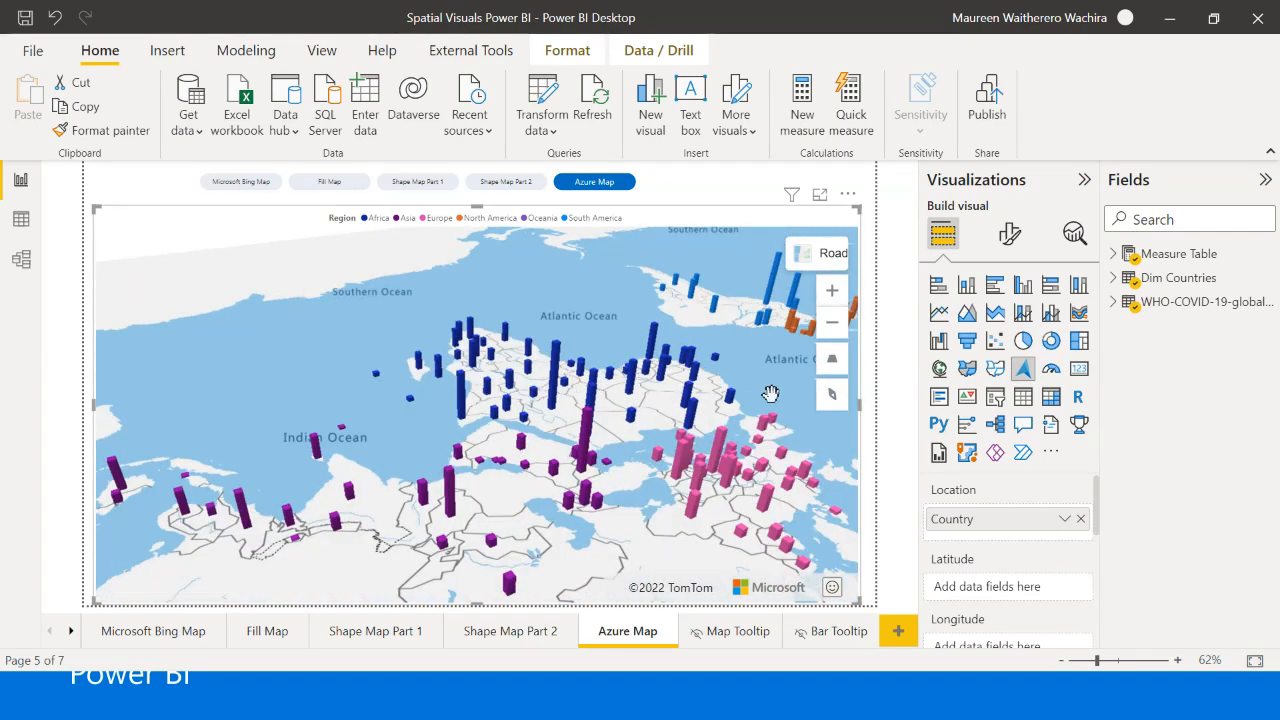
pyautogui.click(770, 397)
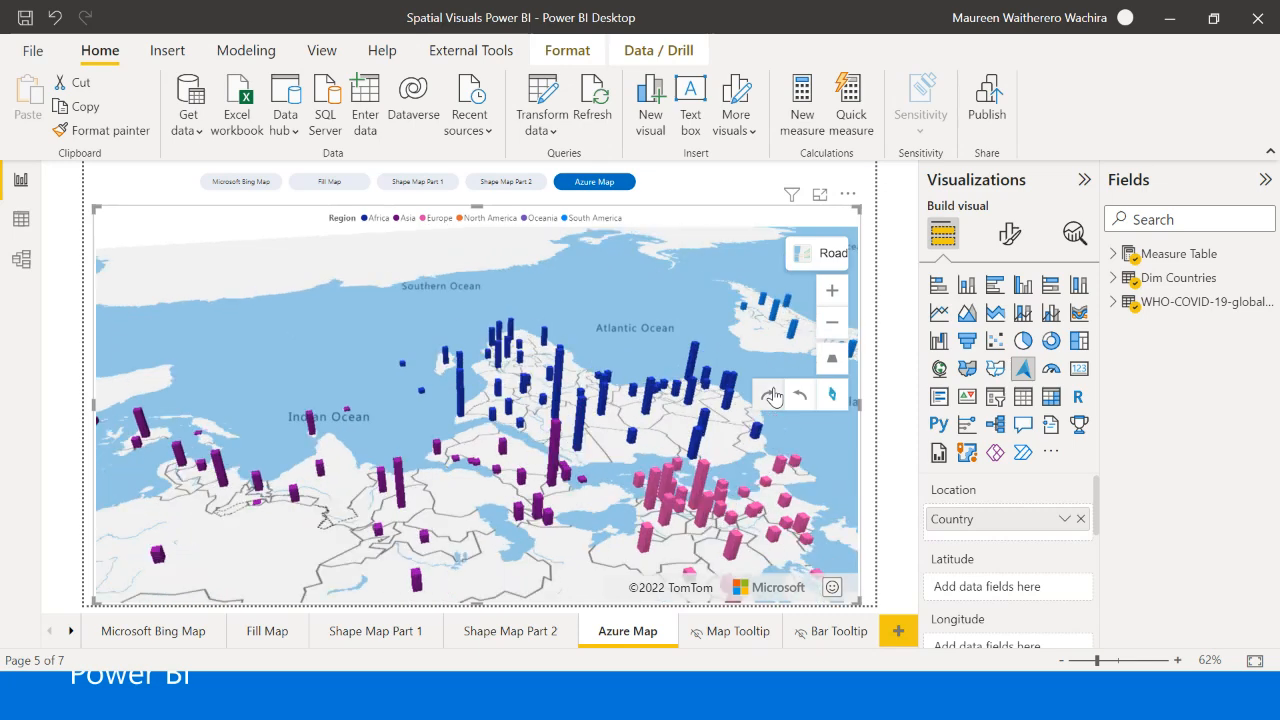
pyautogui.click(764, 398)
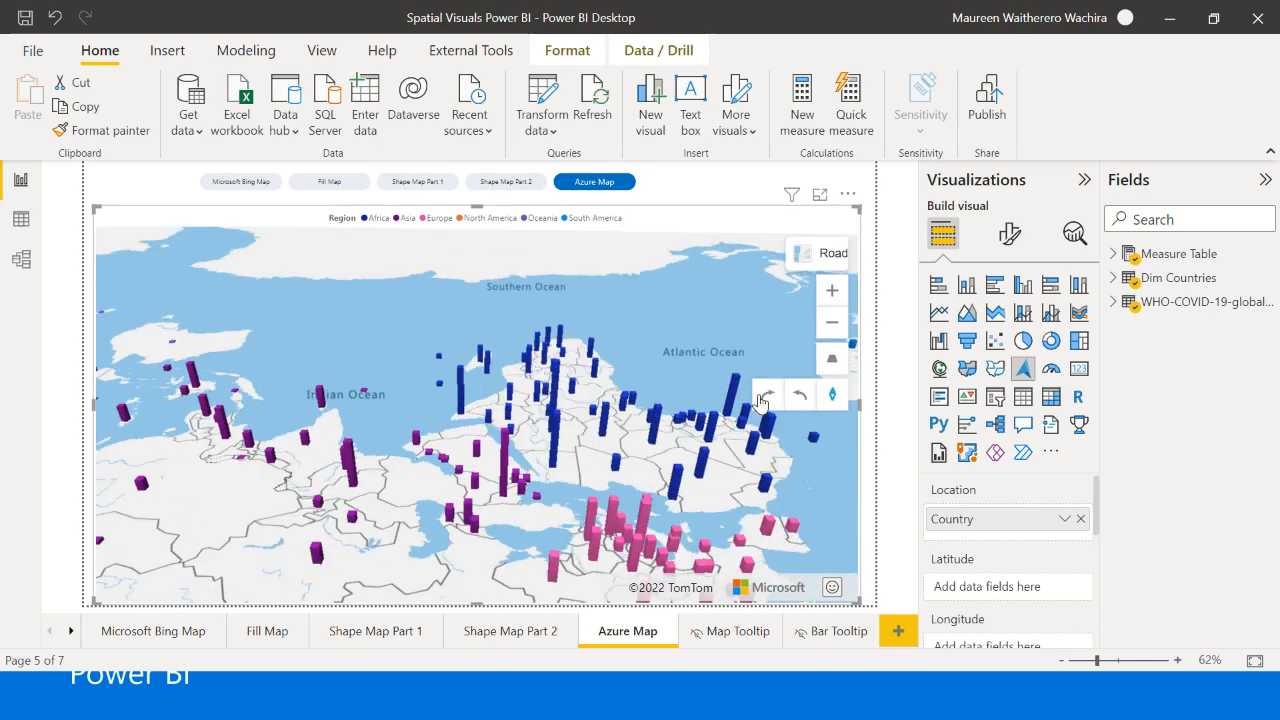
pyautogui.click(761, 398)
pyautogui.click(762, 398)
pyautogui.click(762, 398)
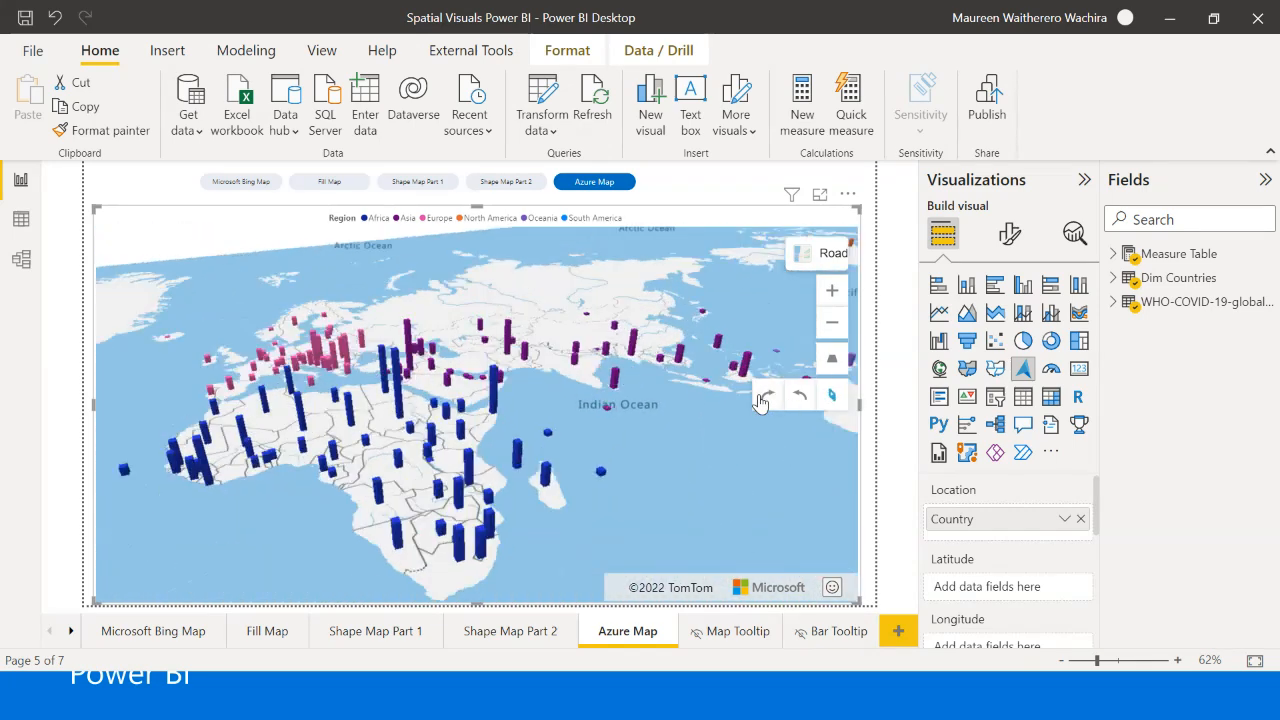
pyautogui.click(760, 400)
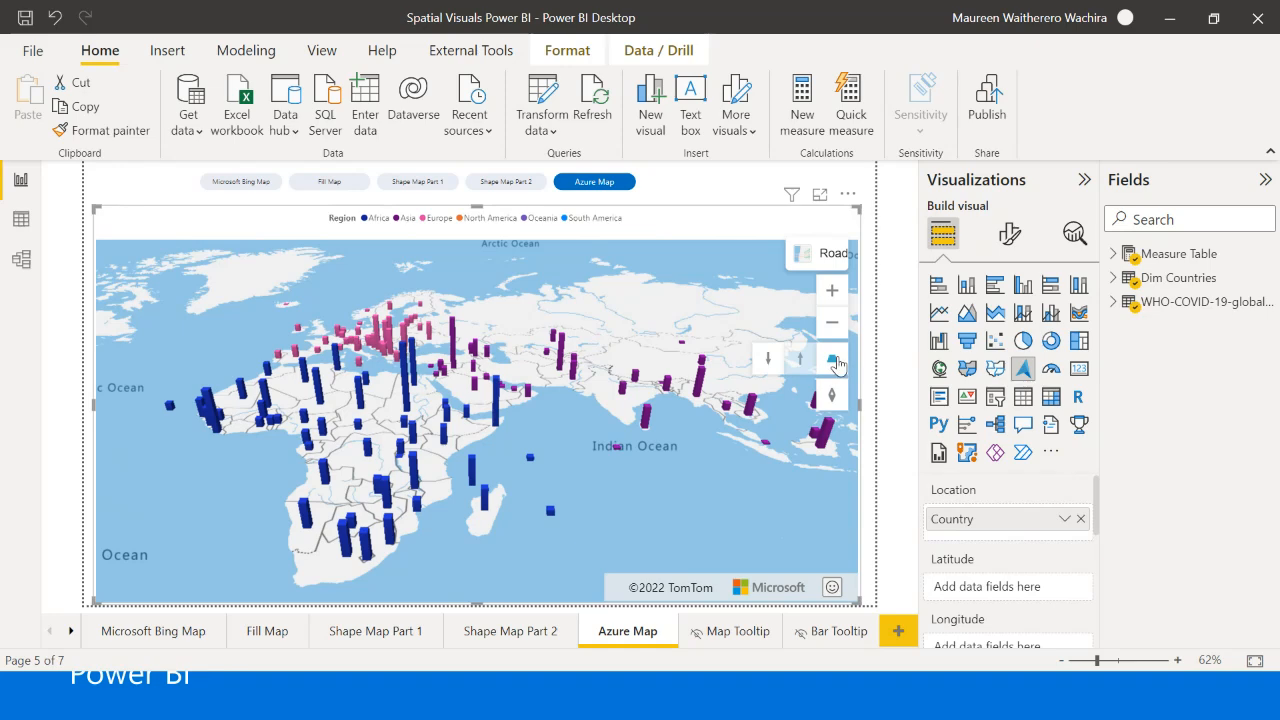
# - Change the Azure map's pitch back and forth between the angled 3D view and the flat overhead view
pyautogui.click(836, 362)
pyautogui.click(800, 366)
pyautogui.click(800, 368)
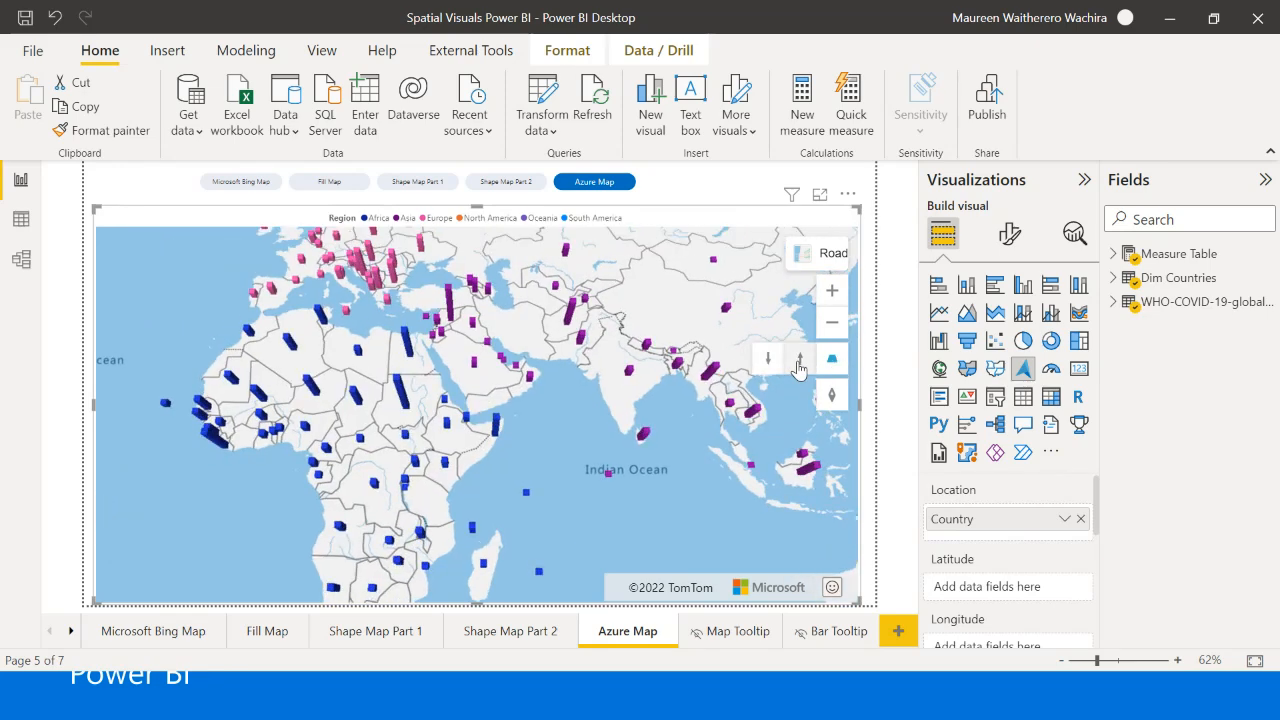
pyautogui.click(799, 370)
pyautogui.click(799, 369)
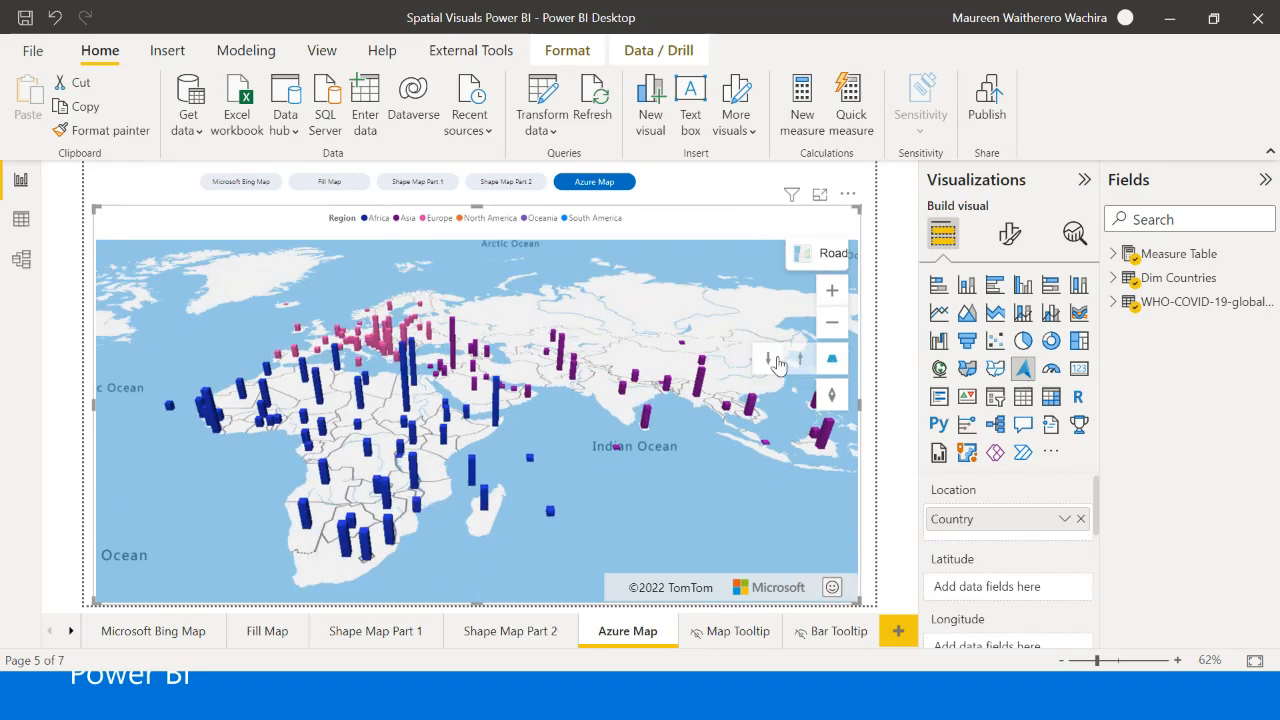
pyautogui.click(771, 359)
pyautogui.click(772, 360)
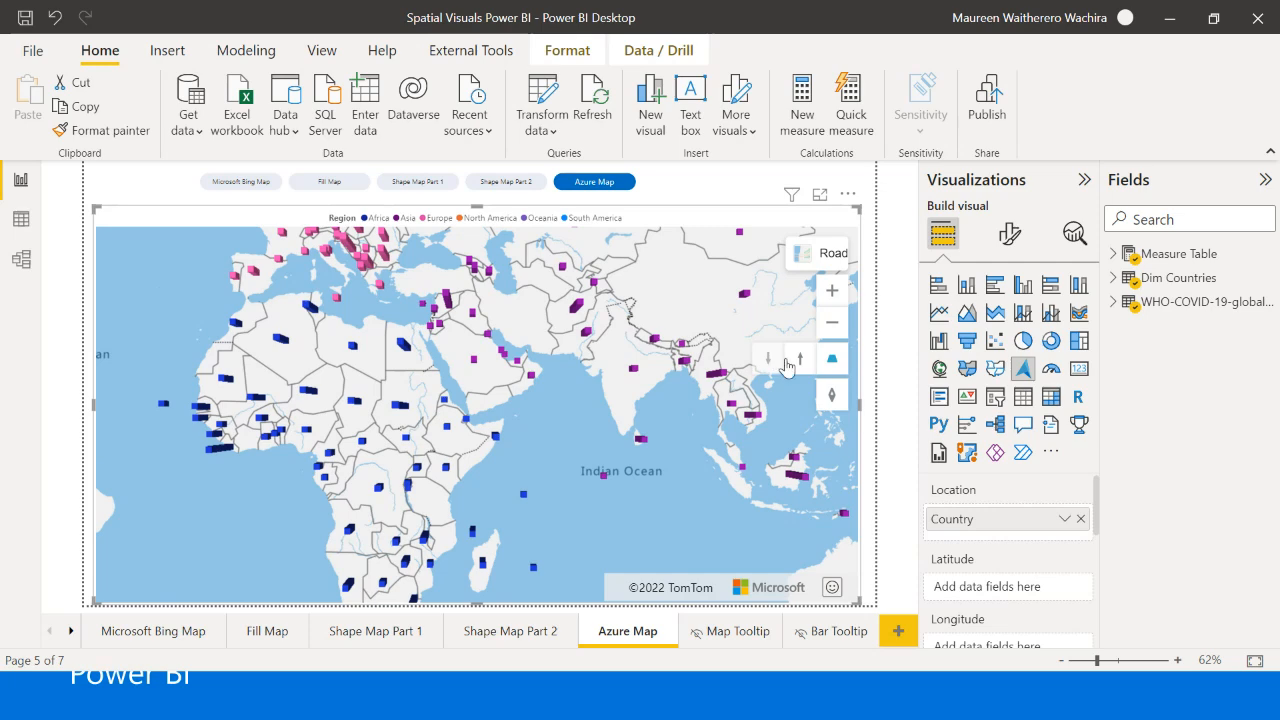
# - Tilt the Azure map into the angled 3D view and explore the columns around Africa at different zoom levels and positions
pyautogui.click(798, 366)
pyautogui.click(798, 367)
pyautogui.click(797, 367)
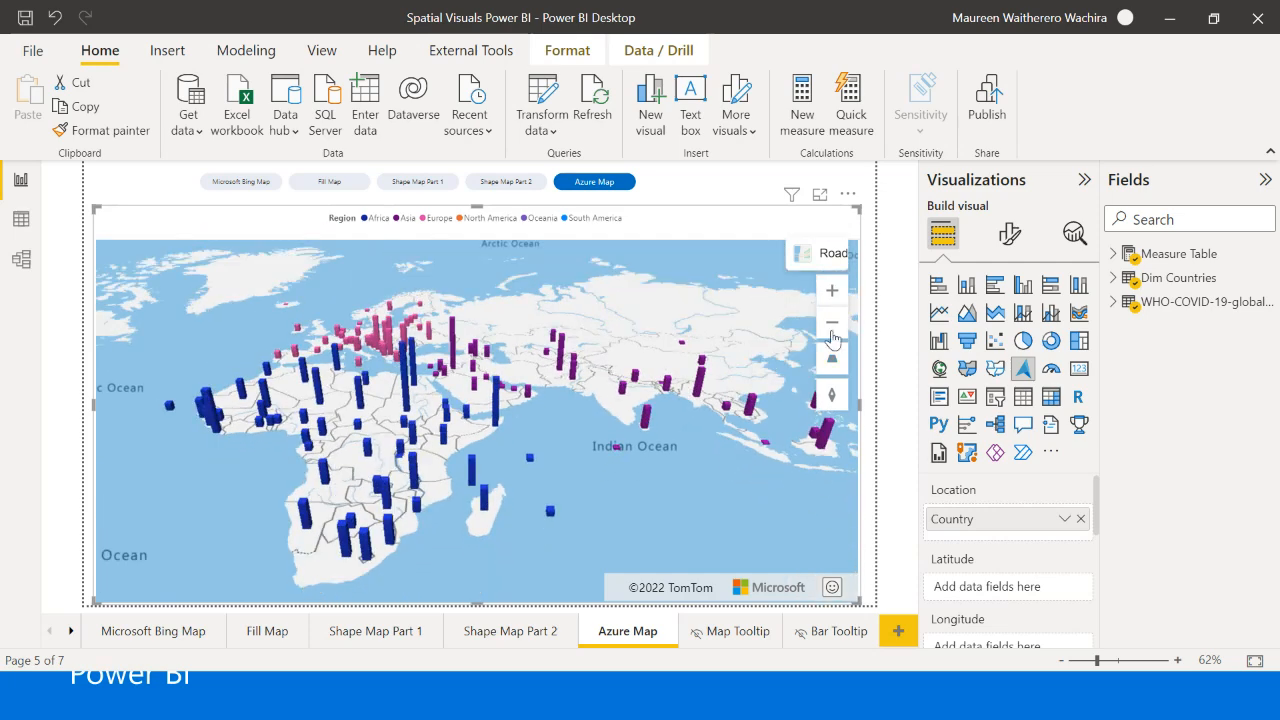
pyautogui.click(832, 291)
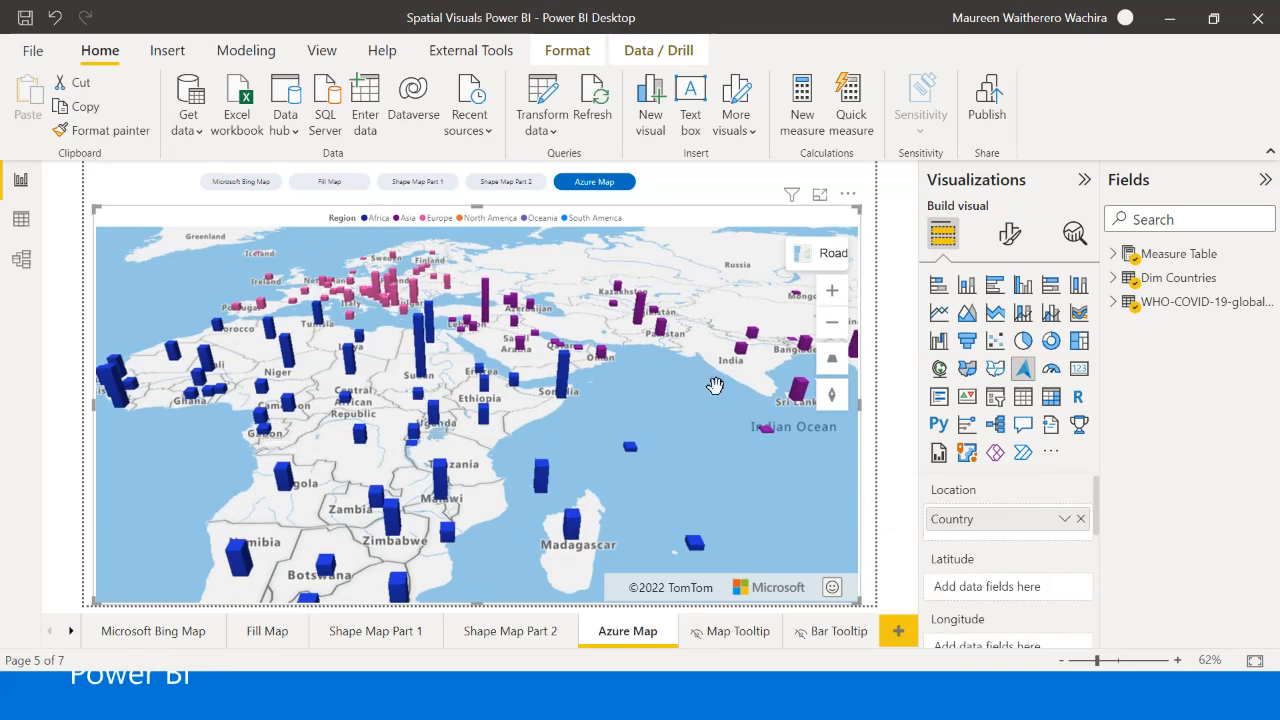
pyautogui.click(832, 318)
pyautogui.moveTo(631, 415); pyautogui.dragTo(700, 466)
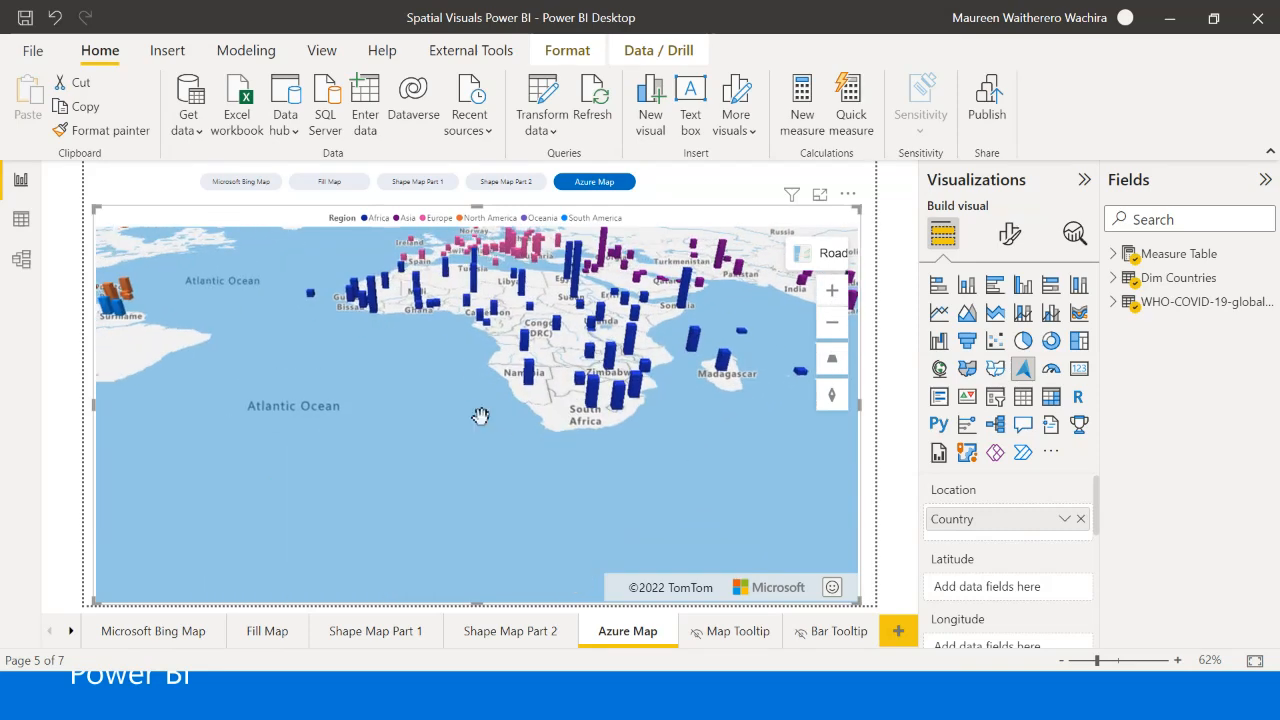
pyautogui.moveTo(686, 397); pyautogui.dragTo(706, 491)
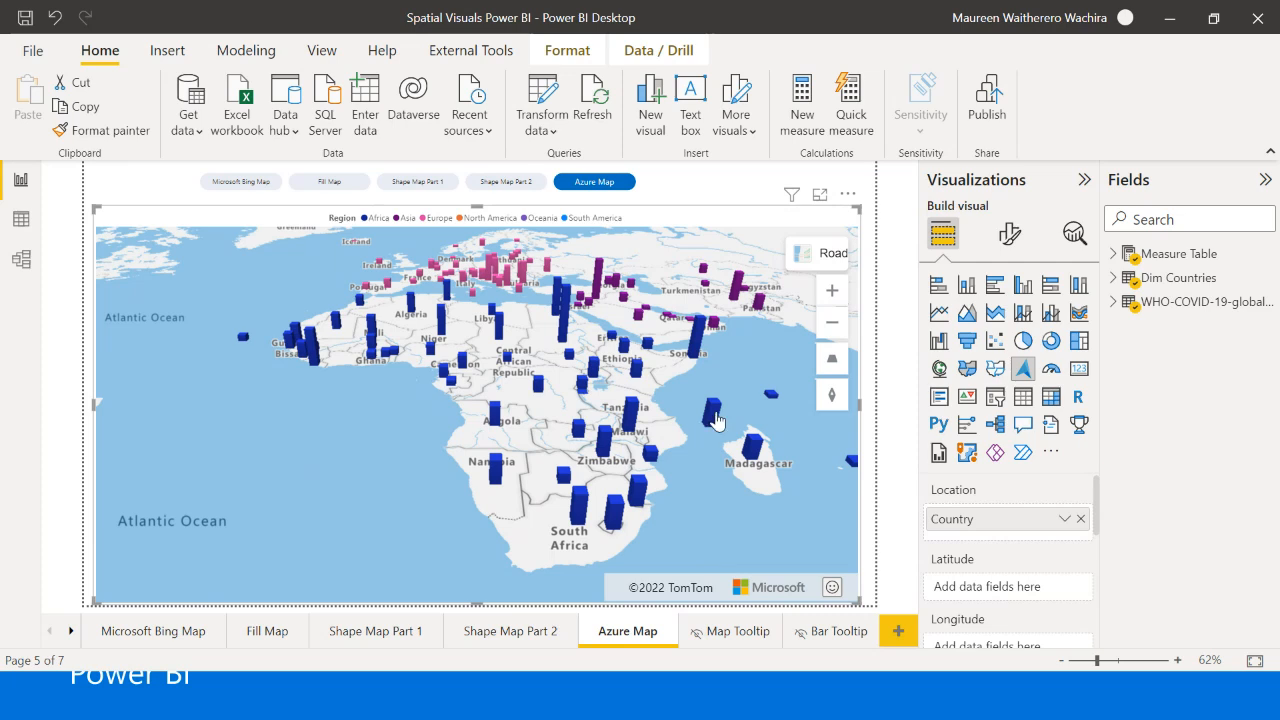
pyautogui.moveTo(730, 508); pyautogui.dragTo(467, 483)
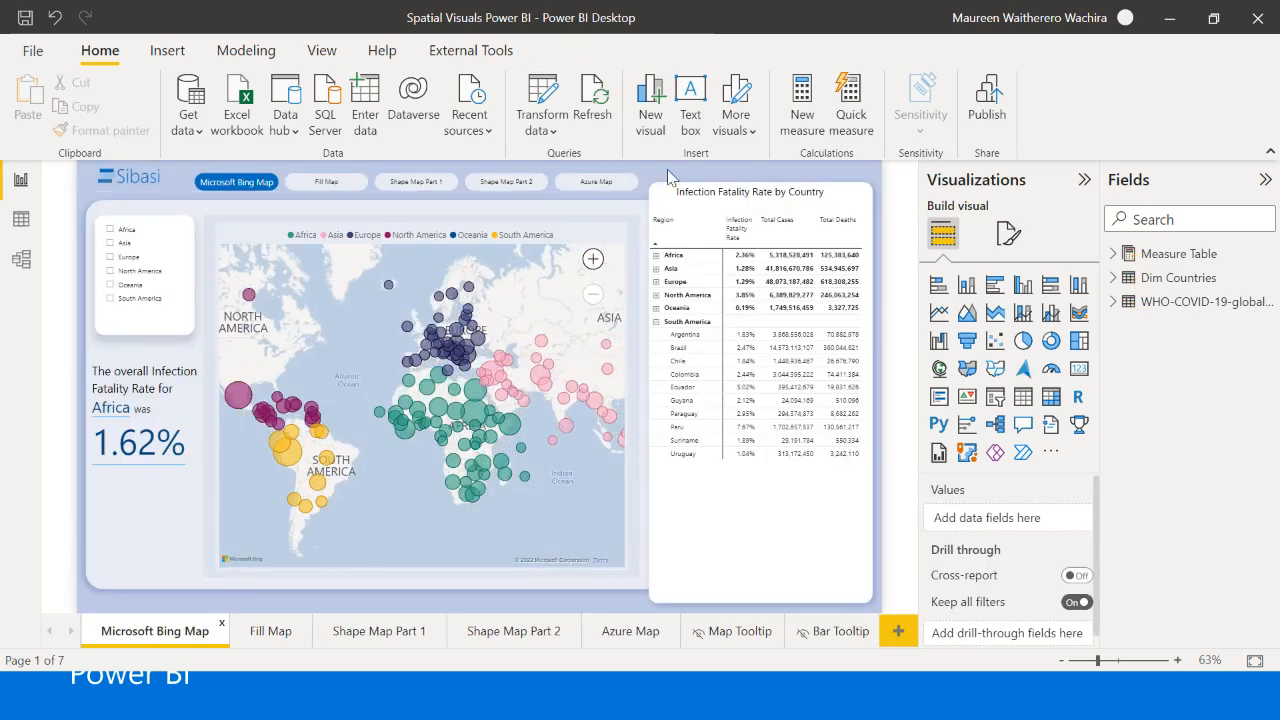
# - On the Microsoft Bing Map page, check the data category of the Country column in the WHO-COVID-19-global-data table
pyautogui.moveTo(510, 432)
pyautogui.moveTo(1115, 314)
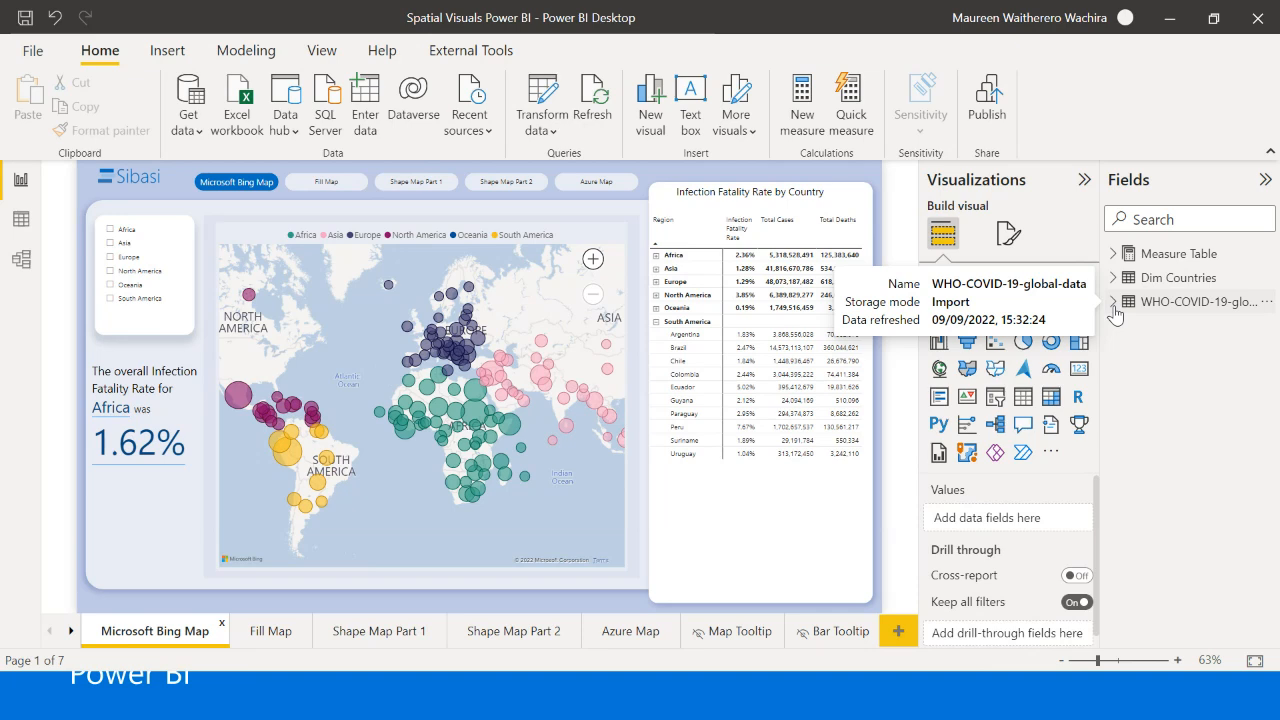
pyautogui.click(1114, 305)
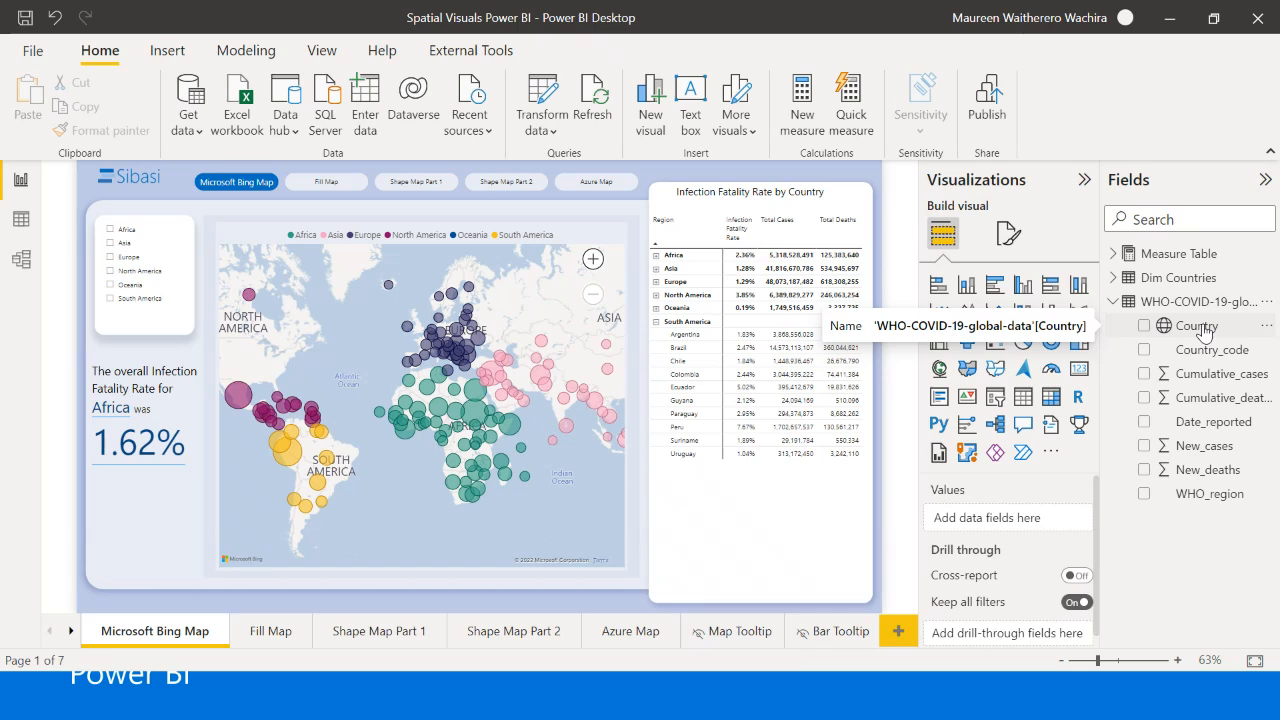
pyautogui.click(1196, 326)
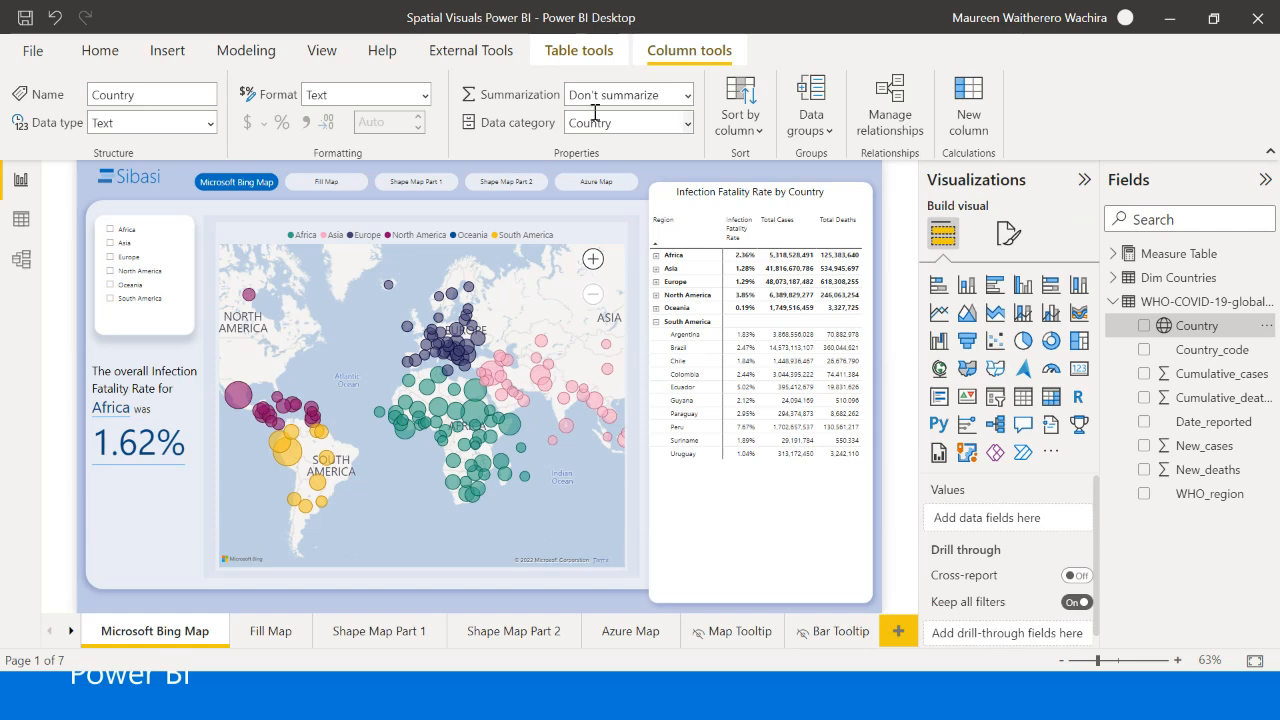
pyautogui.click(689, 123)
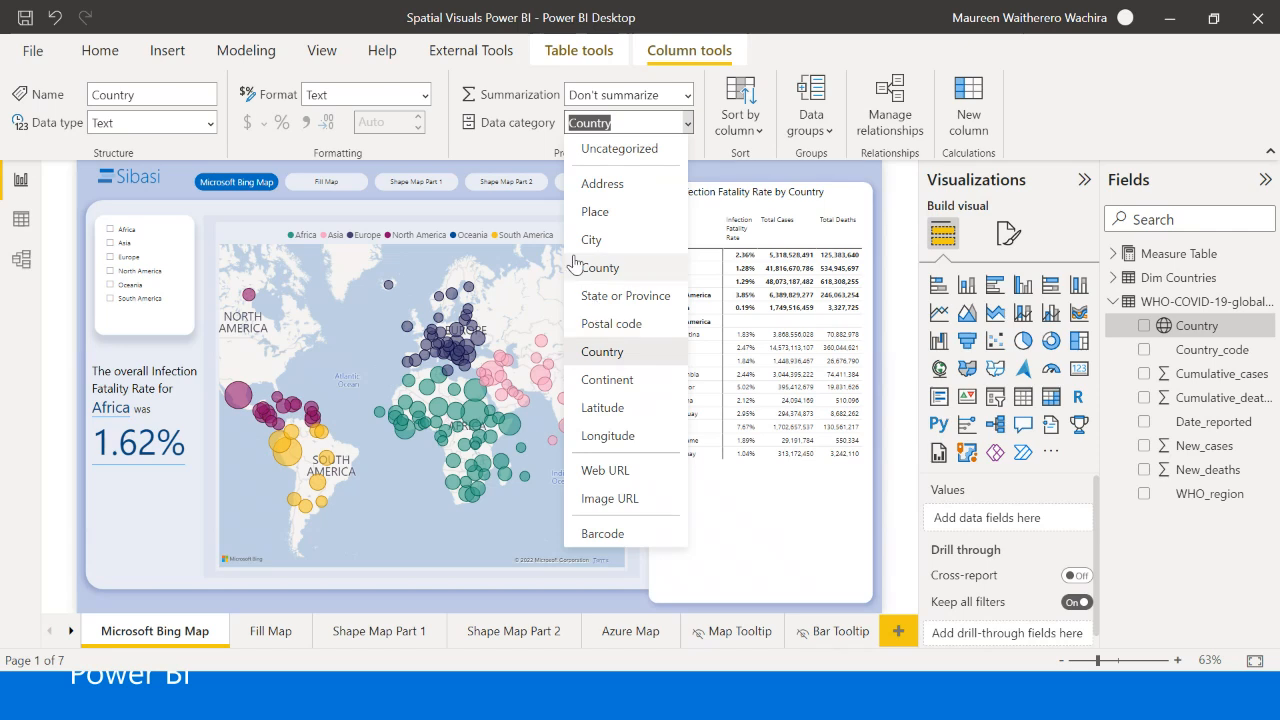
pyautogui.click(704, 172)
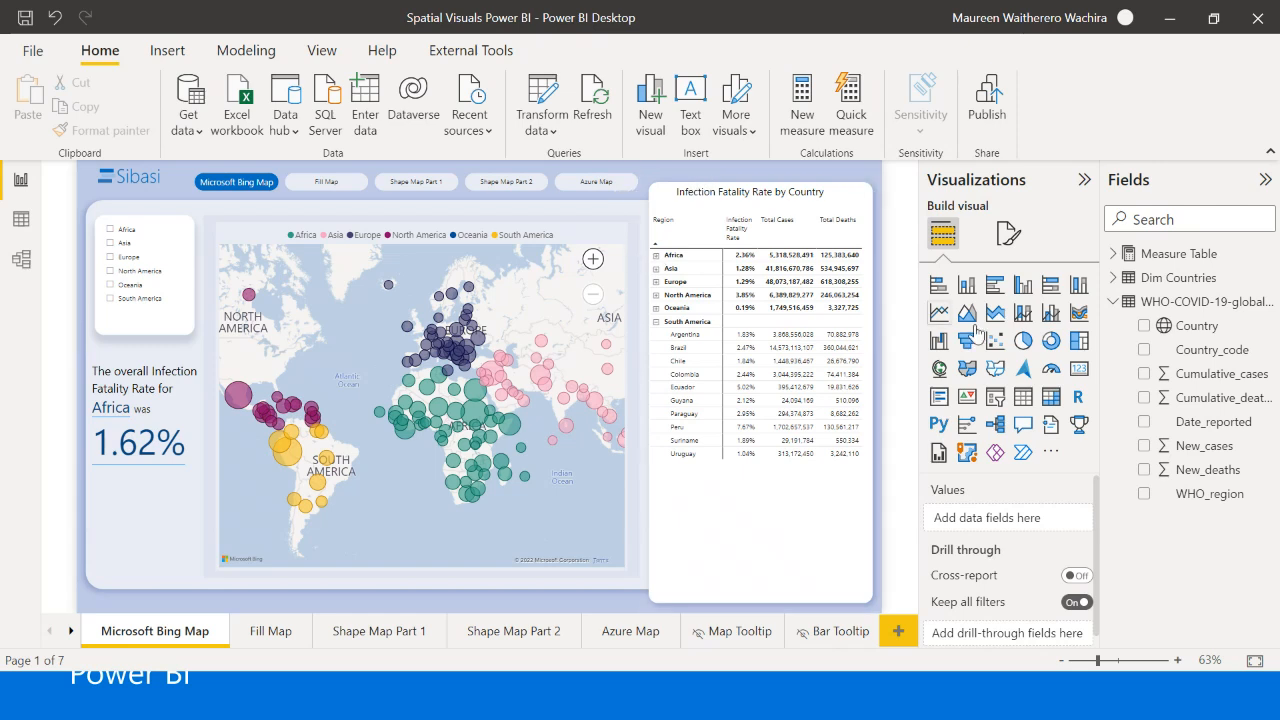
pyautogui.click(1183, 333)
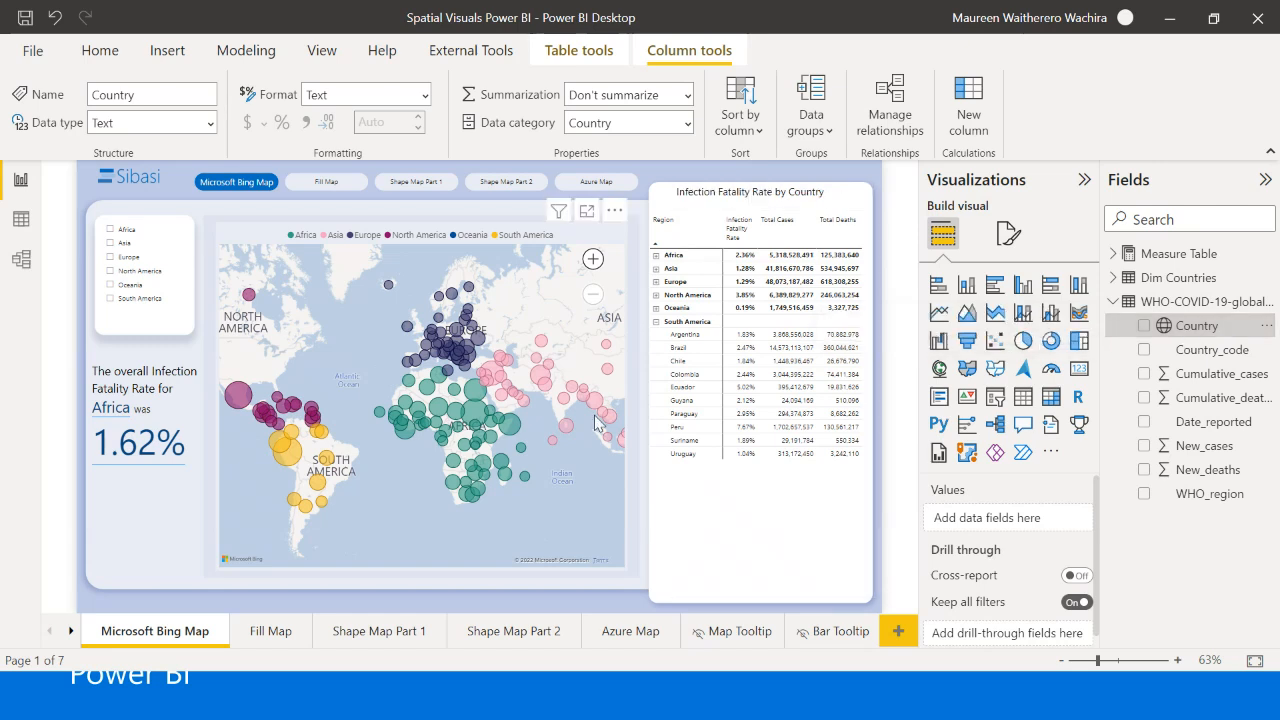
# - Add a new report page, insert a Map visual on it, and enlarge and centre it on the canvas
pyautogui.click(897, 631)
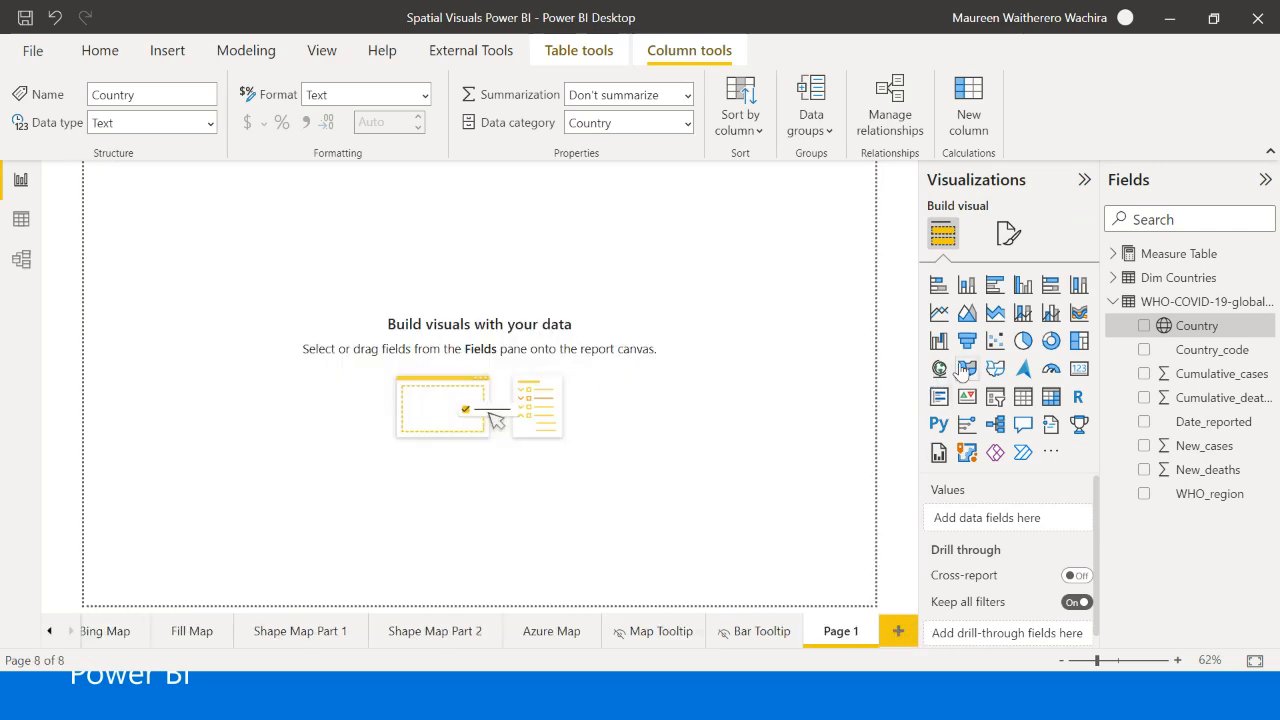
pyautogui.click(939, 368)
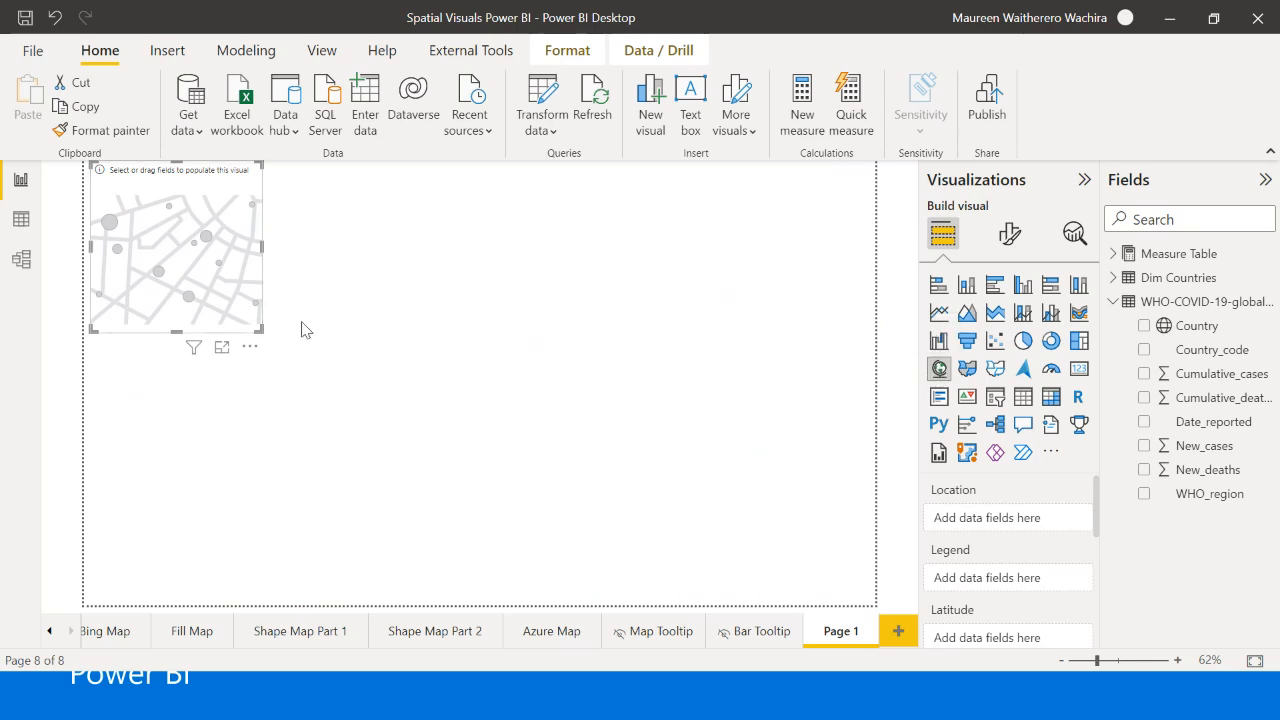
pyautogui.moveTo(262, 330); pyautogui.dragTo(434, 514)
pyautogui.moveTo(187, 403); pyautogui.dragTo(410, 421)
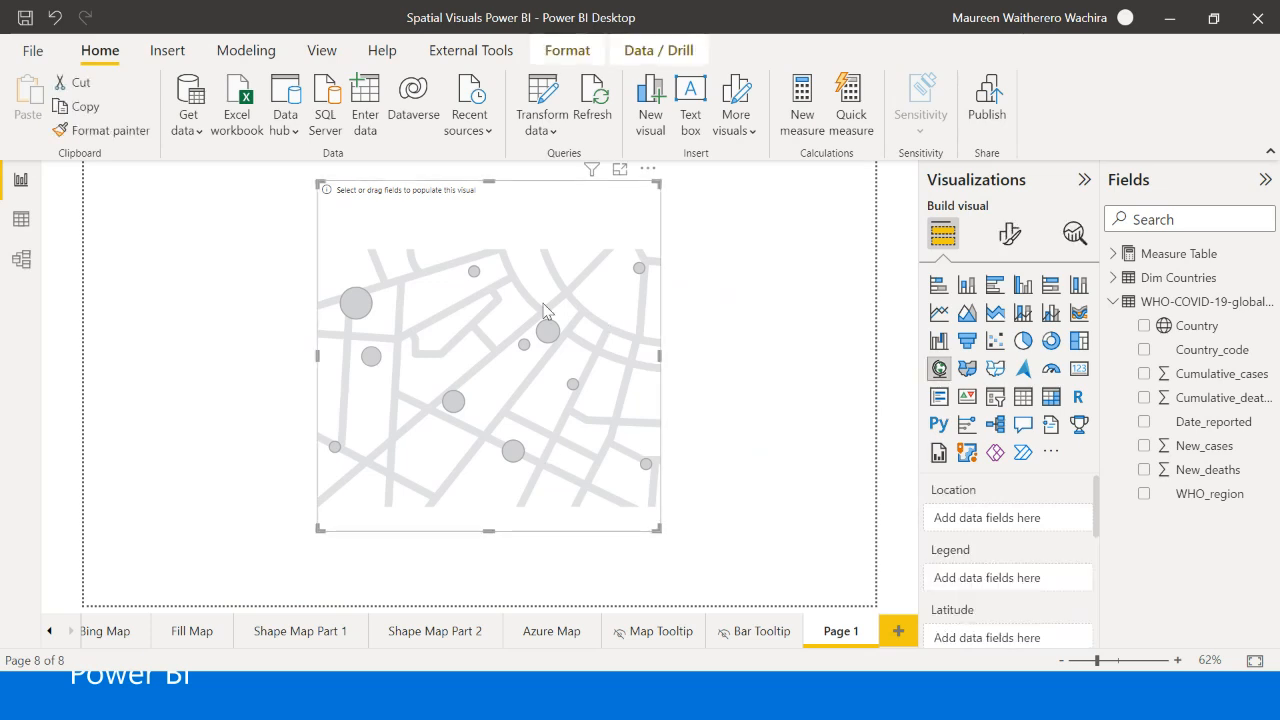
pyautogui.moveTo(549, 423); pyautogui.dragTo(604, 411)
pyautogui.click(684, 392)
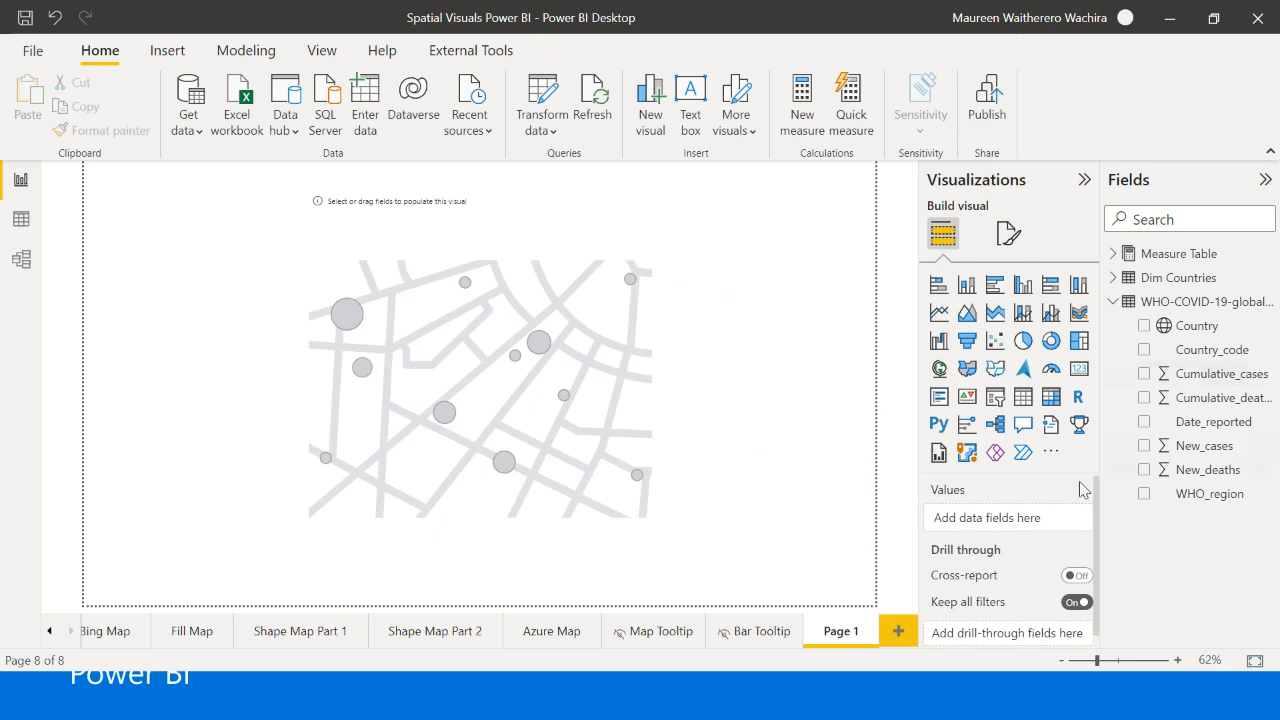
# - Set Country from the WHO-COVID-19-global-data table as the new map's location and widen the visual
pyautogui.click(646, 450)
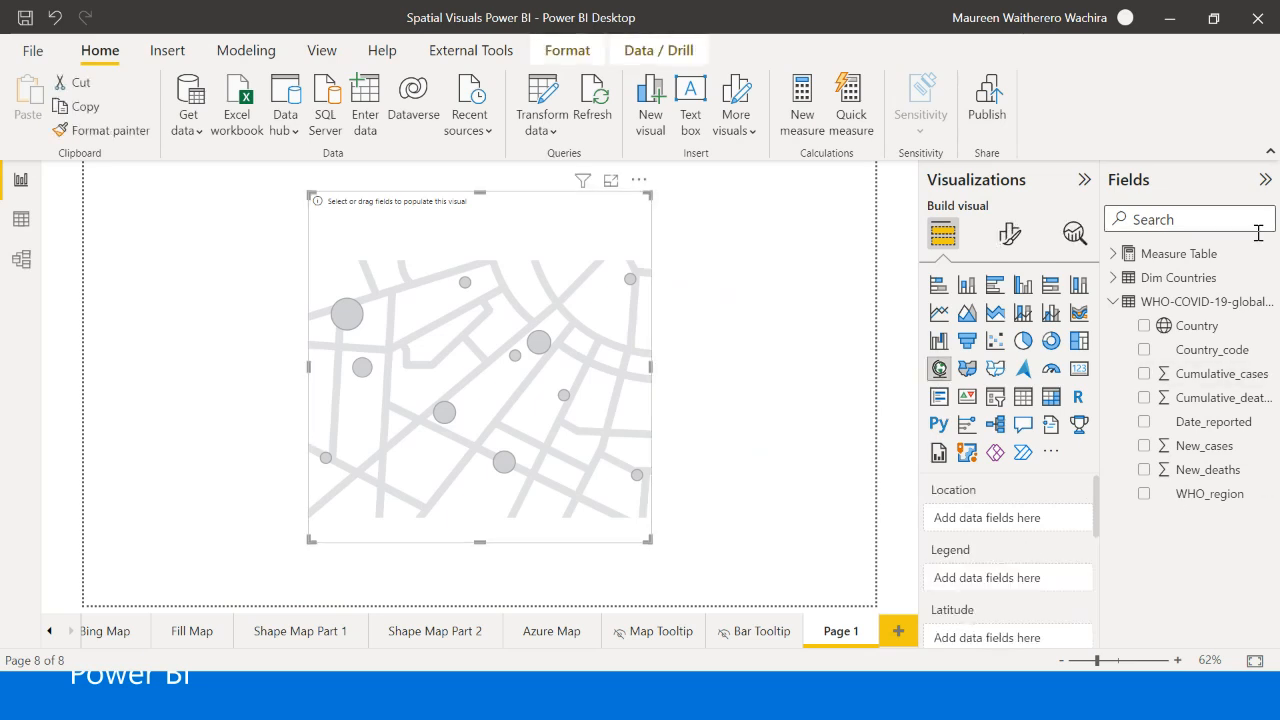
pyautogui.click(1209, 331)
pyautogui.moveTo(1209, 331); pyautogui.dragTo(1019, 521)
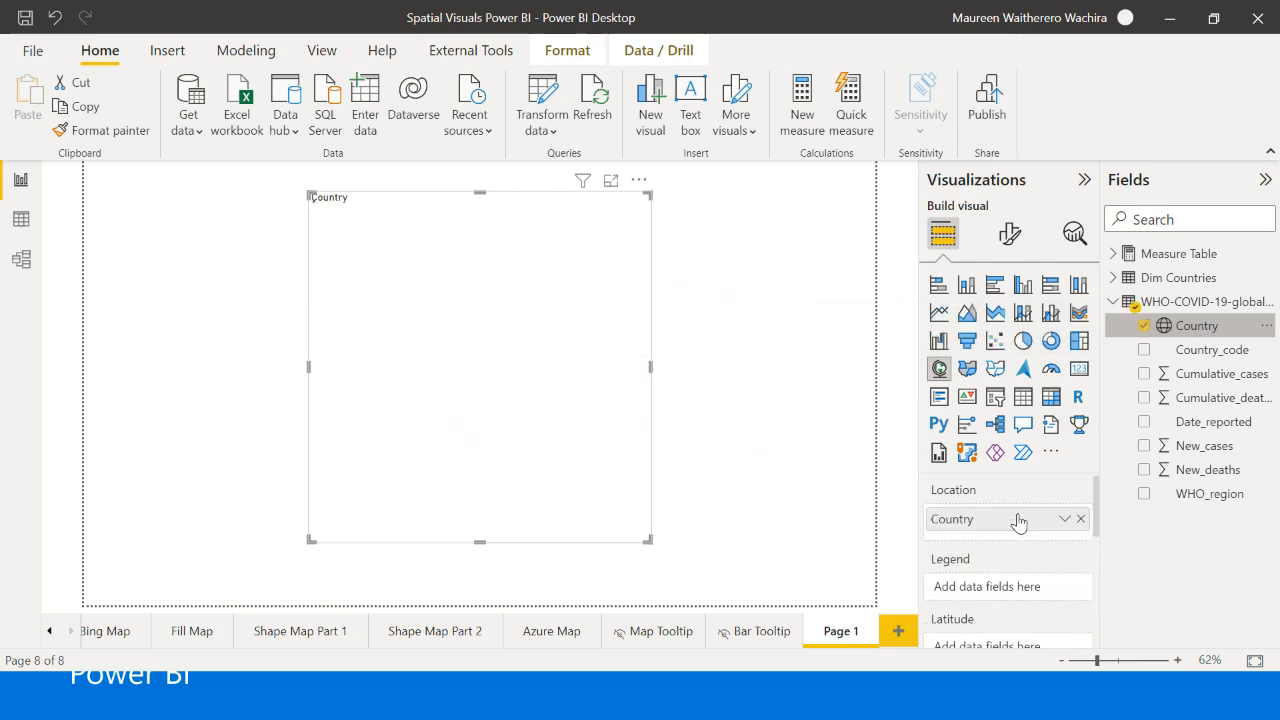
pyautogui.moveTo(645, 535); pyautogui.dragTo(782, 532)
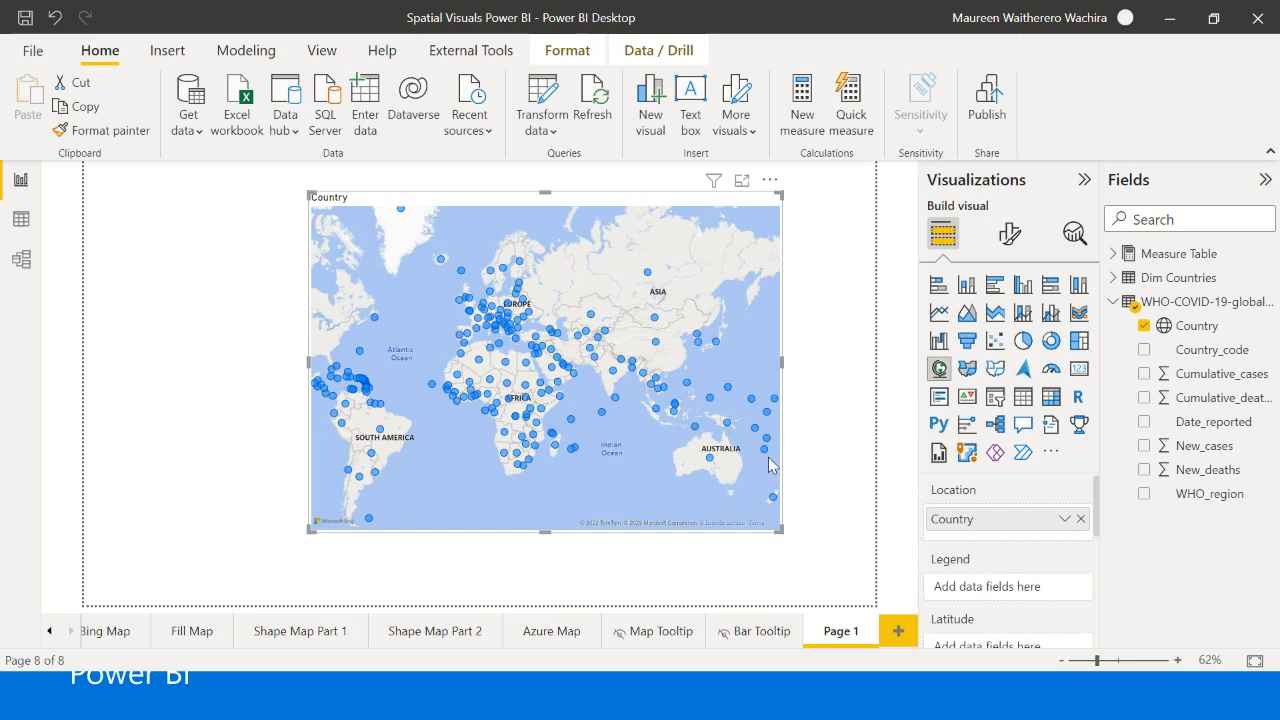
pyautogui.click(815, 388)
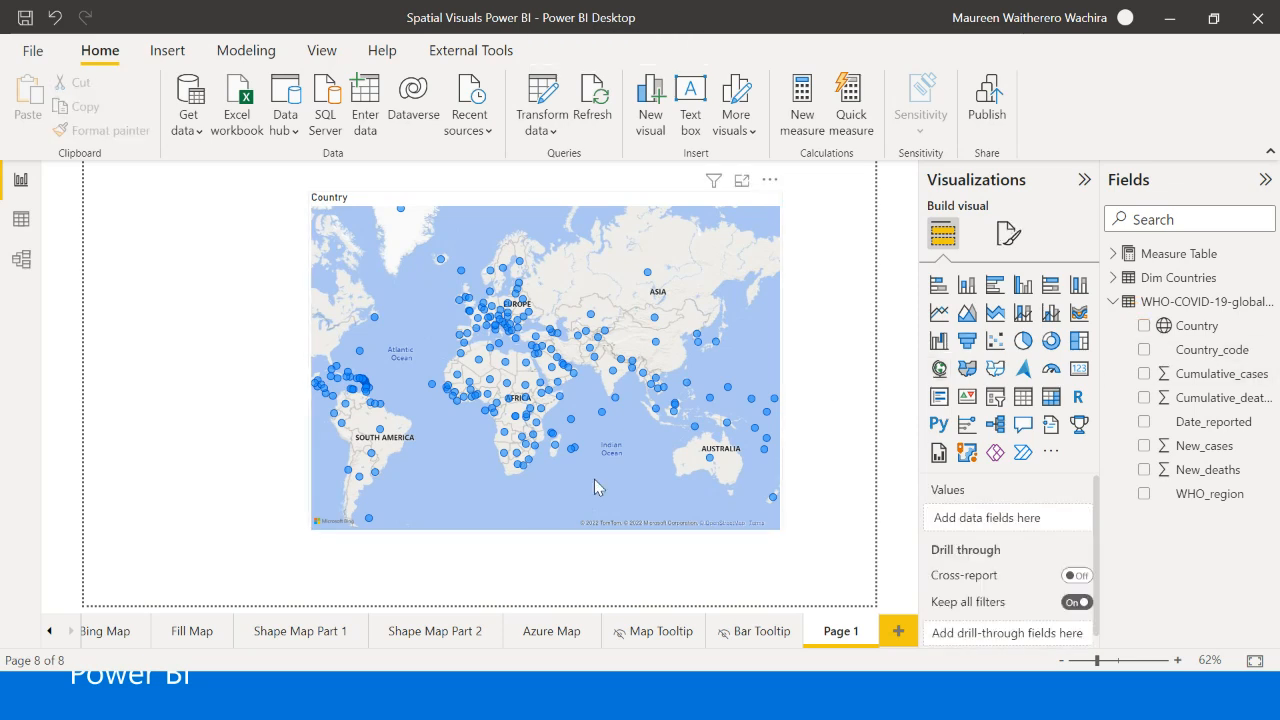
pyautogui.click(619, 510)
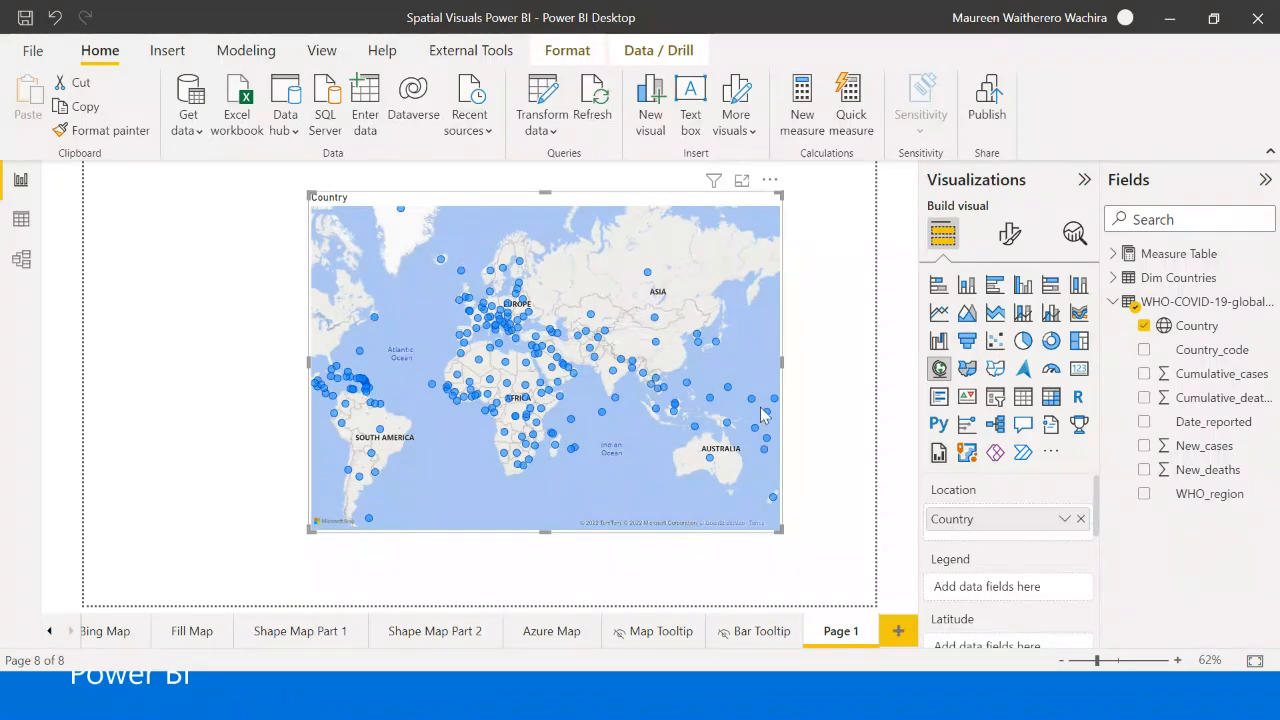
pyautogui.click(823, 447)
# - Set the map's bubble size to the Infection Fatality Rate measure from the Measure Table
pyautogui.click(1112, 253)
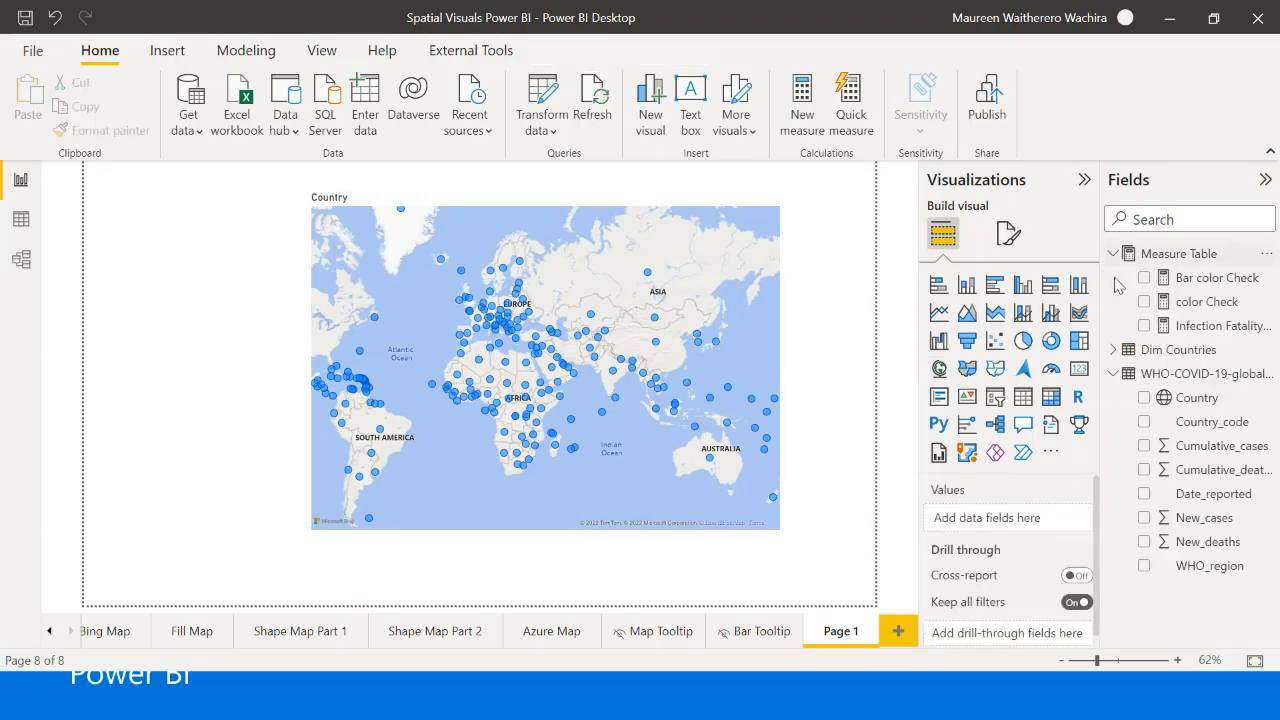
pyautogui.click(776, 507)
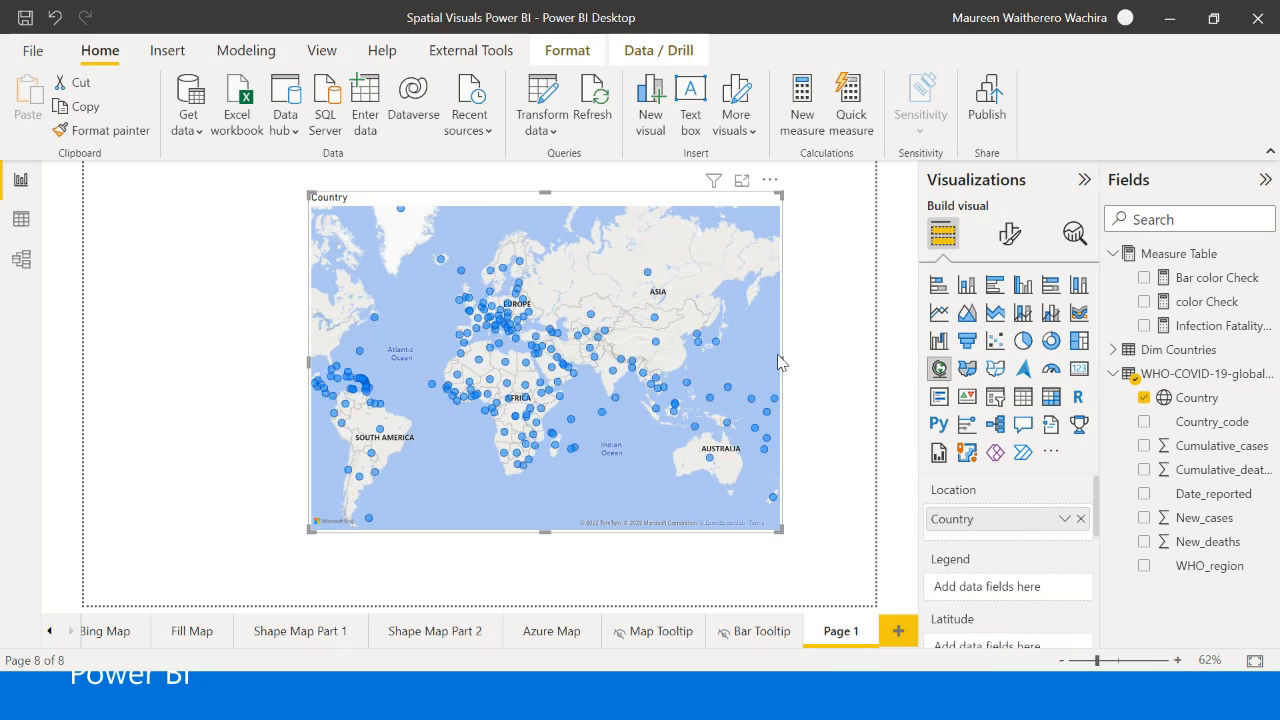
pyautogui.scroll(-5, 992, 560)
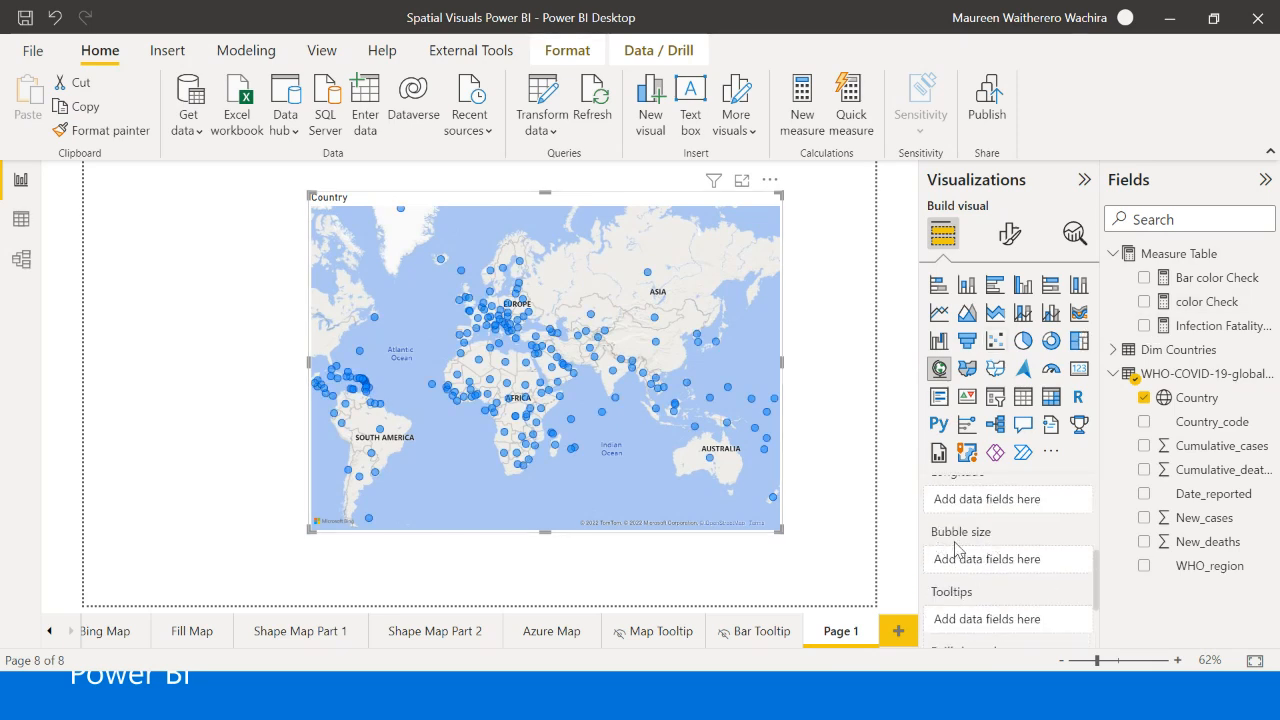
pyautogui.moveTo(1190, 328); pyautogui.dragTo(1012, 566)
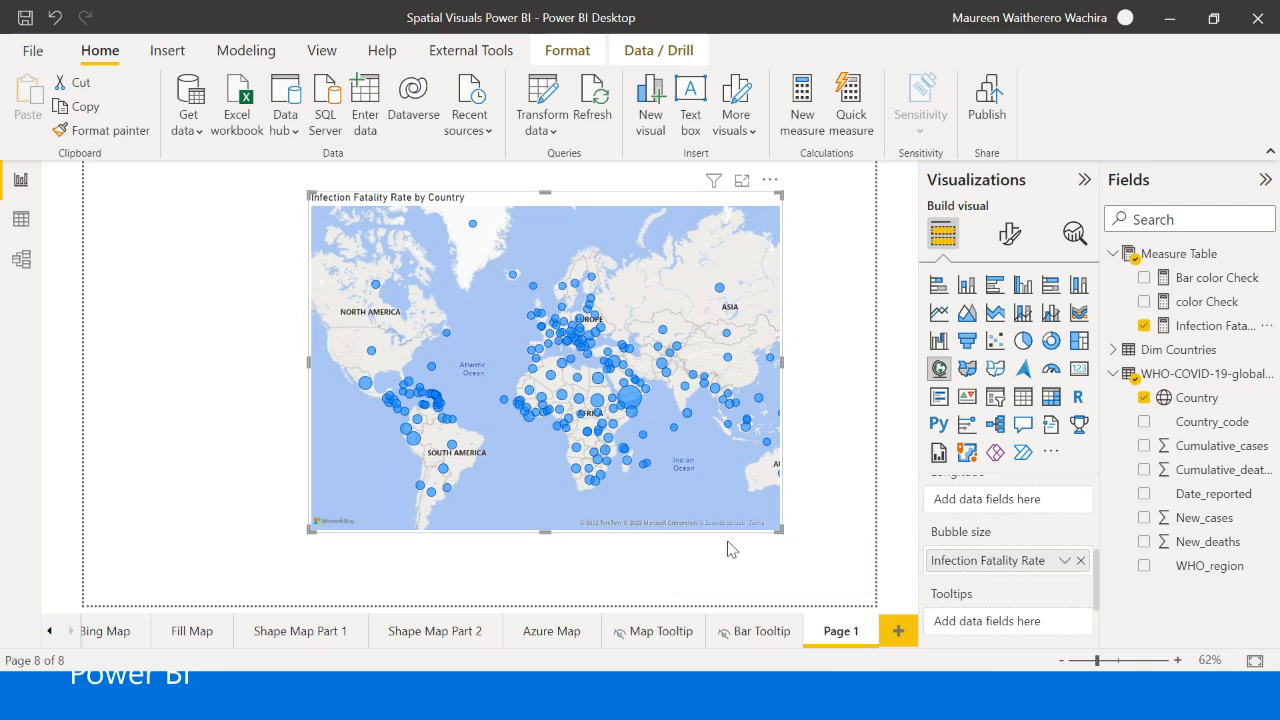
# - Enlarge the Infection Fatality Rate by Country map on both sides and downward until it nearly fills the page
pyautogui.moveTo(767, 538); pyautogui.dragTo(820, 568)
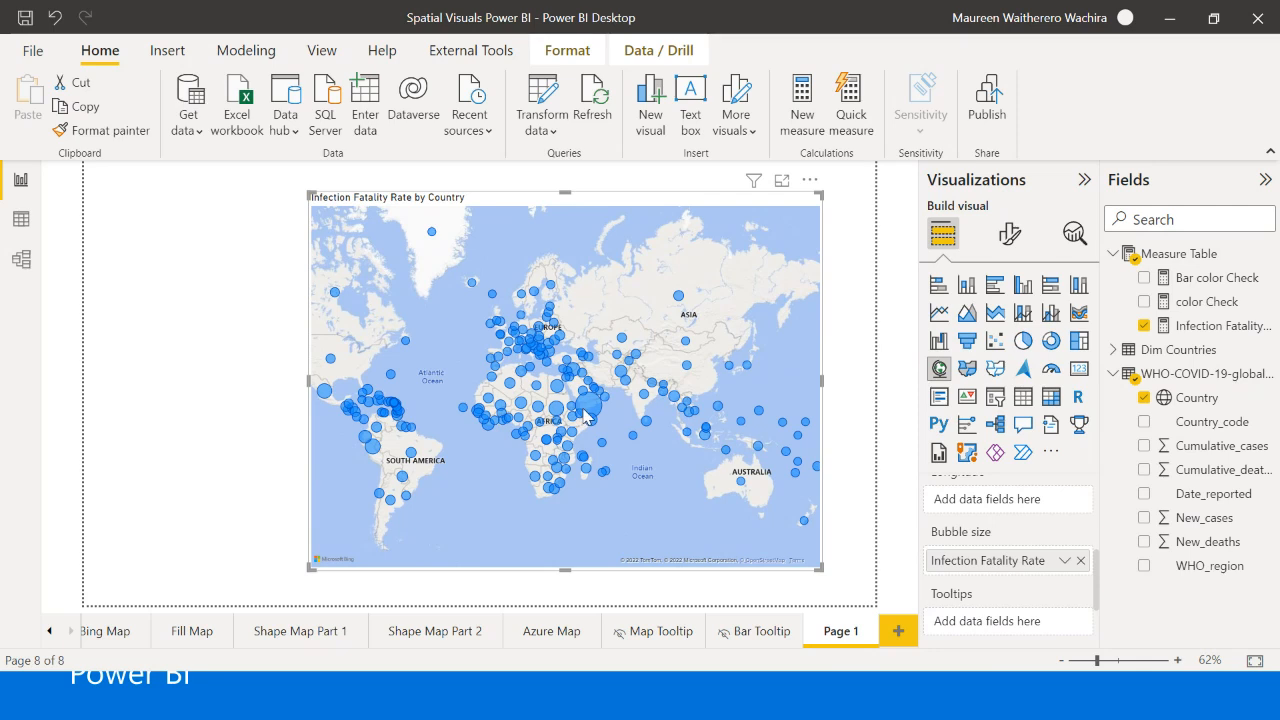
pyautogui.moveTo(587, 416)
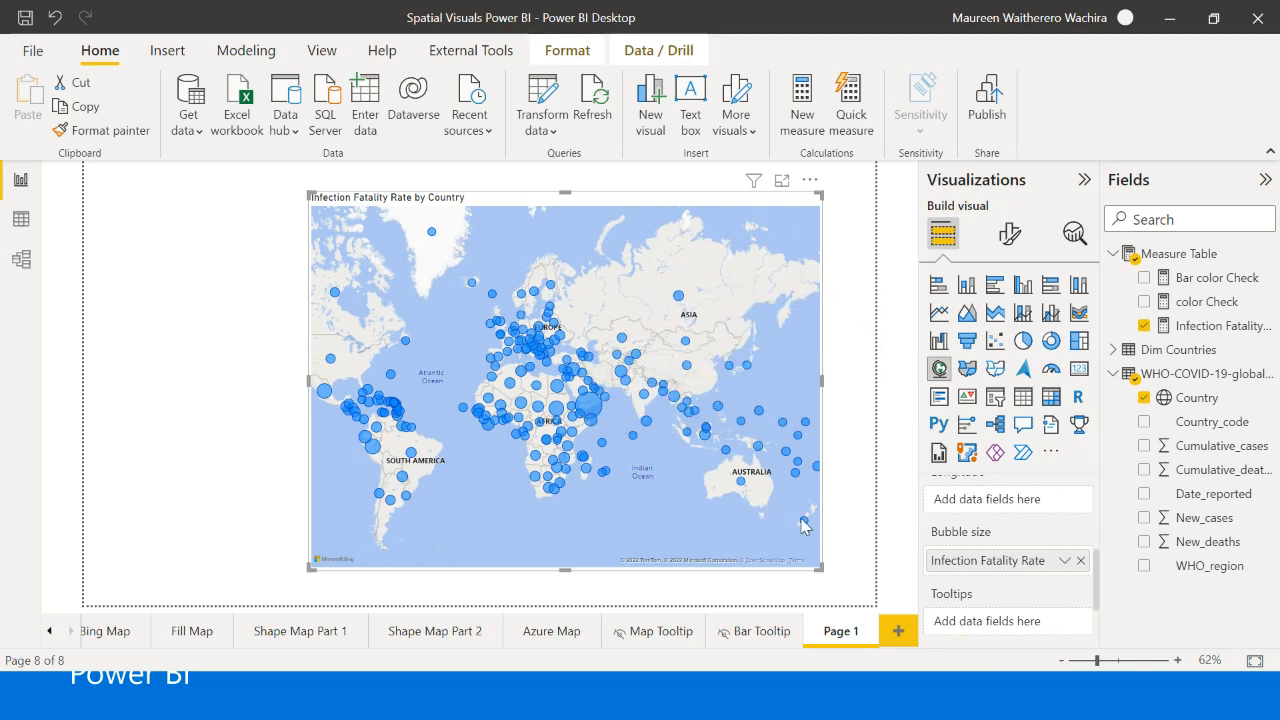
pyautogui.moveTo(805, 524)
pyautogui.moveTo(307, 381); pyautogui.dragTo(168, 411)
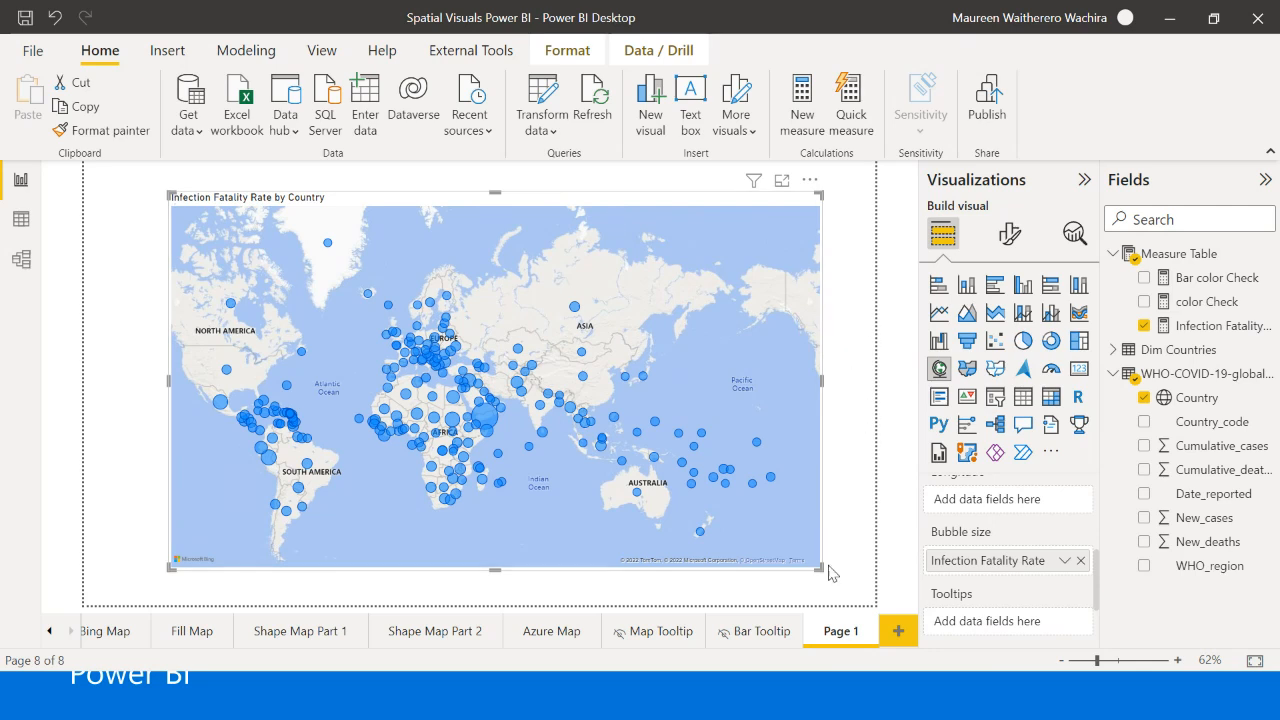
pyautogui.moveTo(817, 578); pyautogui.dragTo(826, 594)
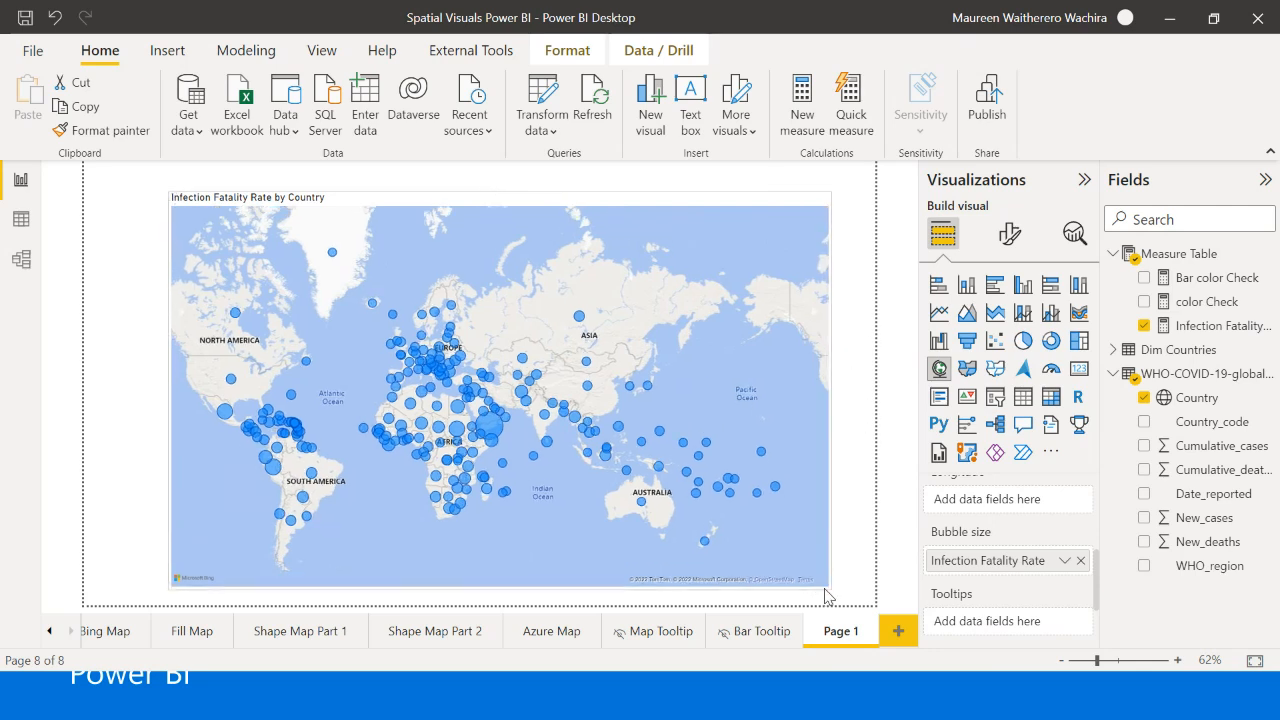
pyautogui.click(838, 410)
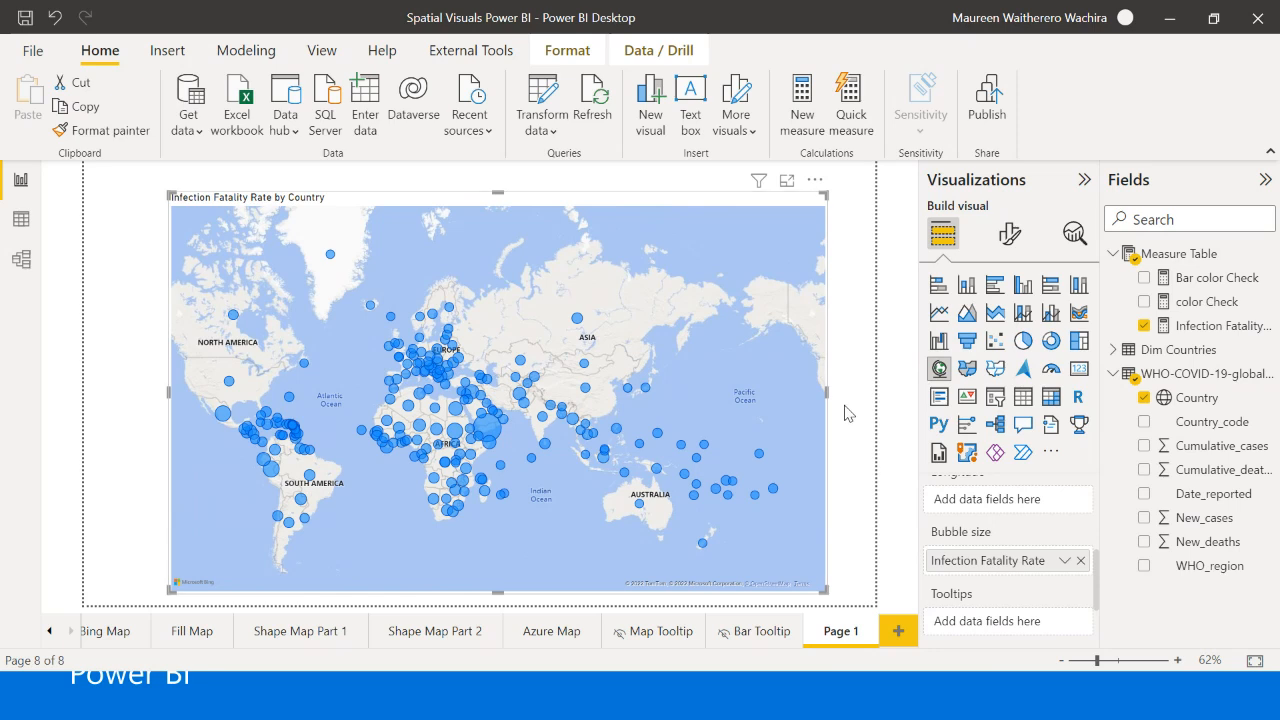
pyautogui.click(826, 474)
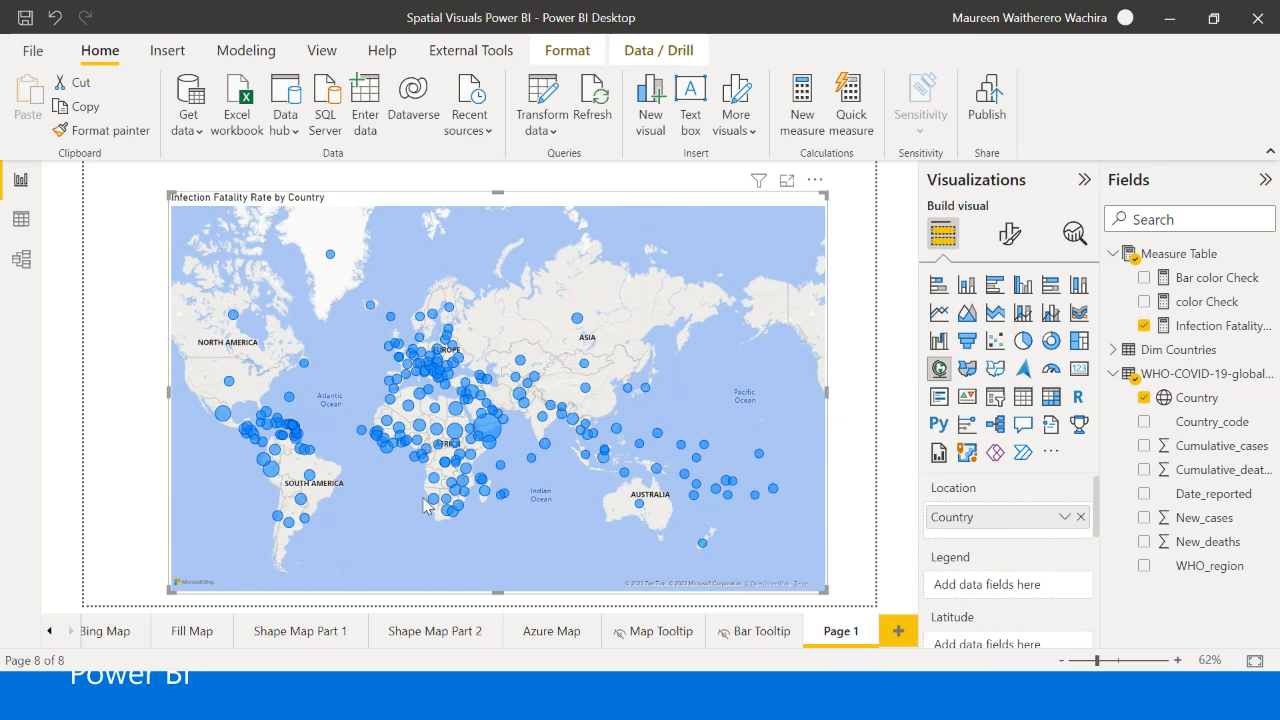
# - Set Region from the Dim Countries table as the map's legend to colour the bubbles by region
pyautogui.moveTo(473, 444)
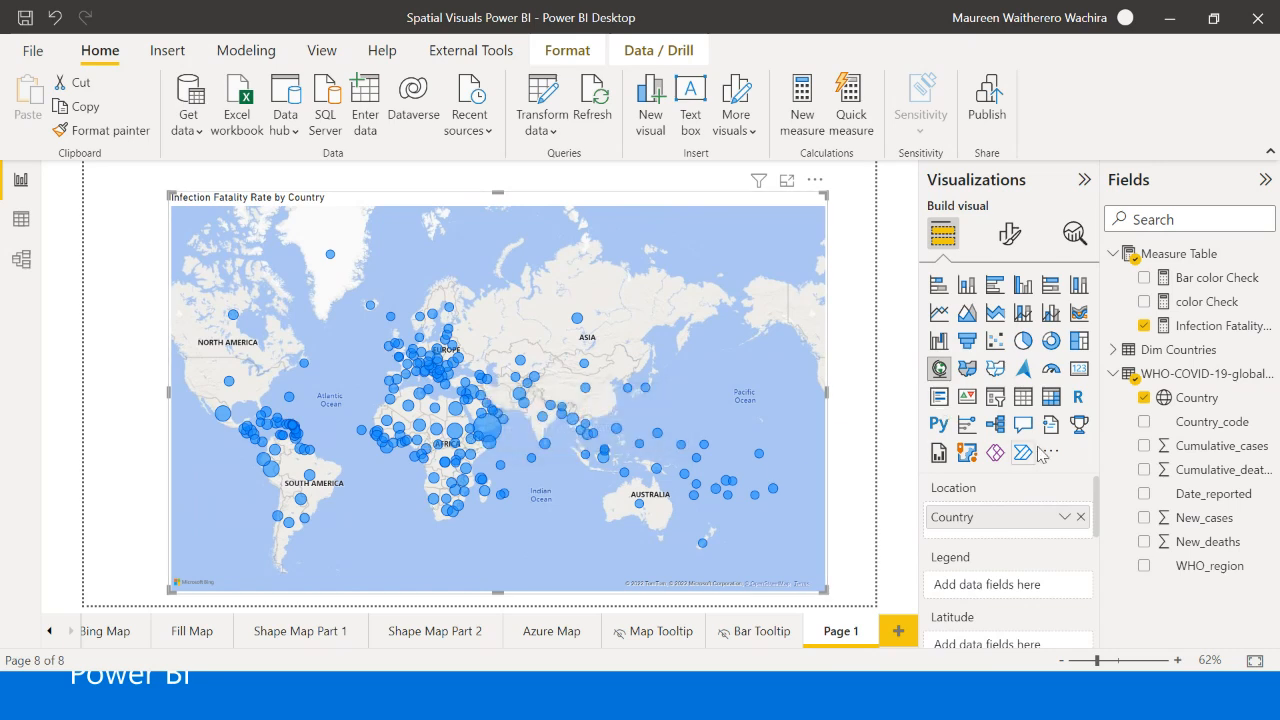
pyautogui.click(1114, 352)
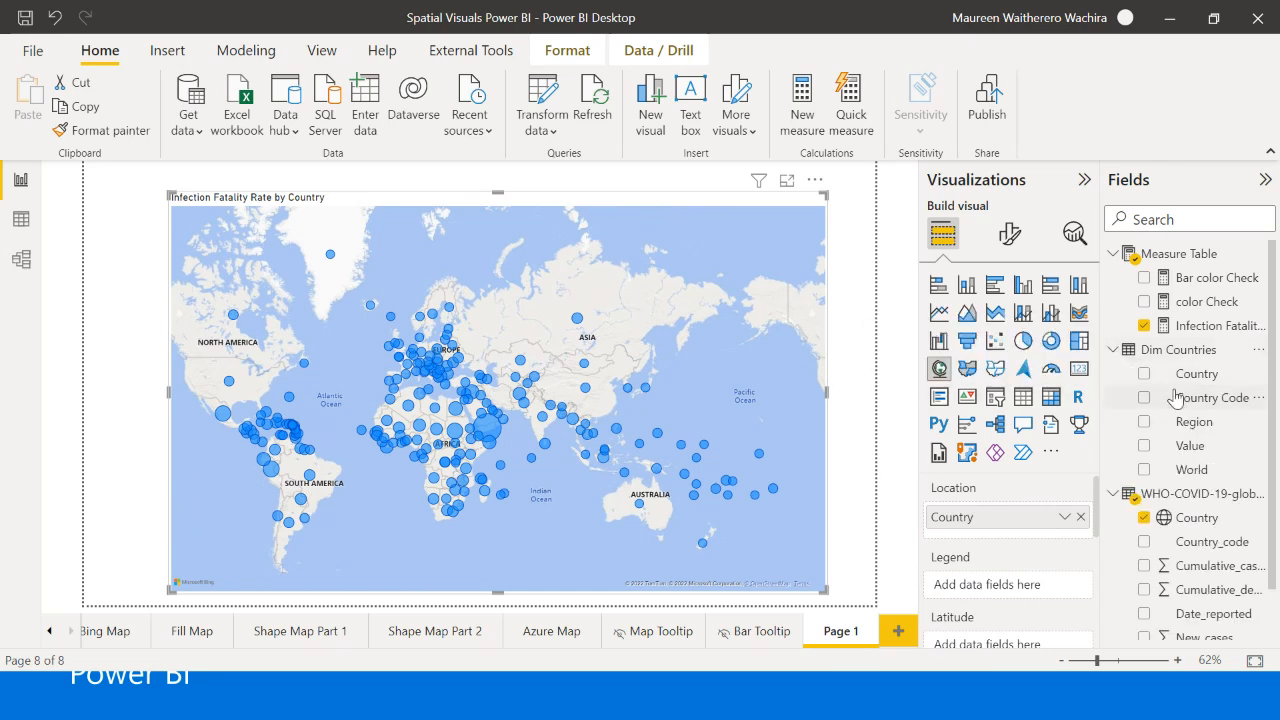
pyautogui.moveTo(1198, 435); pyautogui.dragTo(1018, 592)
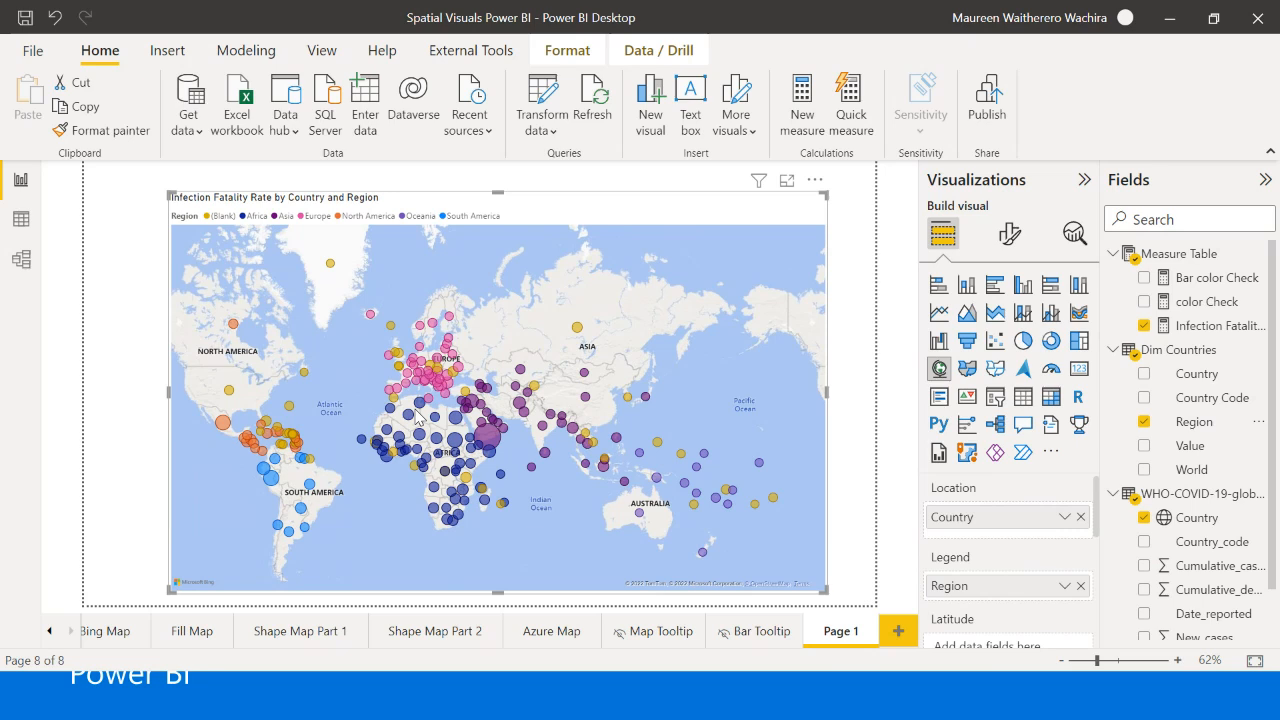
# - Move the region-coloured map slightly up and to the left on the page and widen it toward the right margin
pyautogui.moveTo(425, 410)
pyautogui.moveTo(630, 220); pyautogui.dragTo(612, 200)
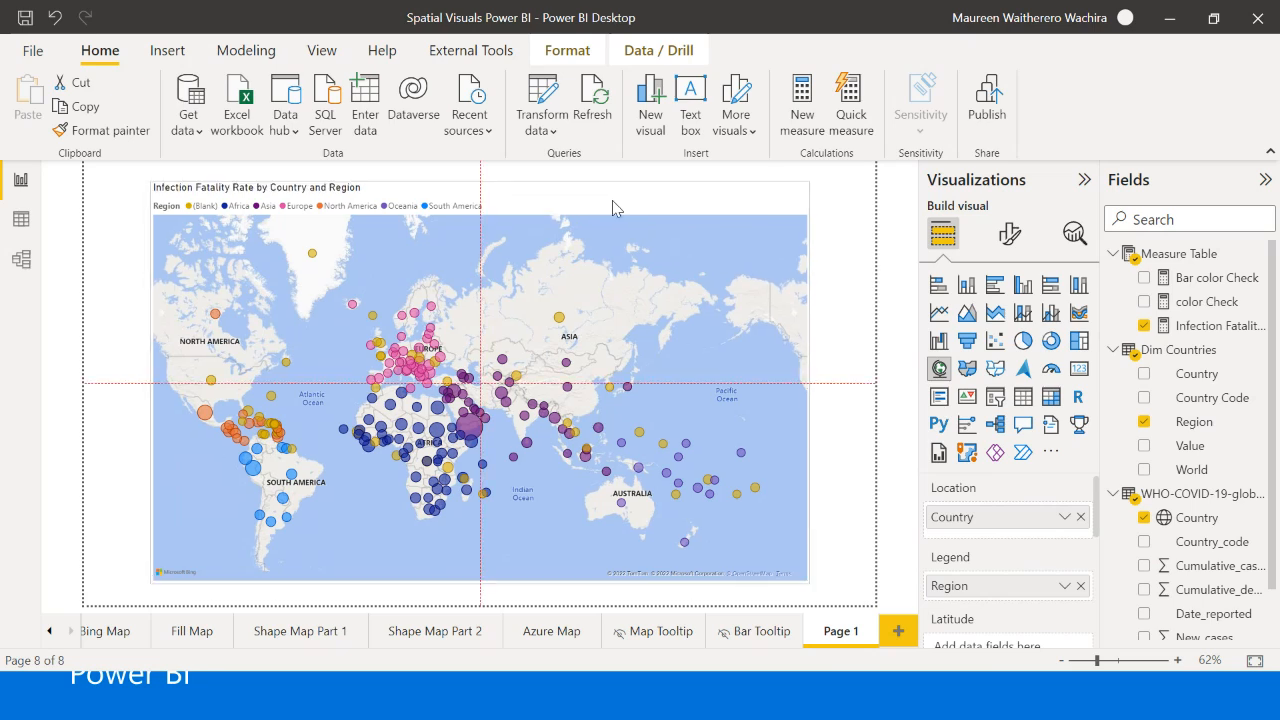
pyautogui.moveTo(808, 378); pyautogui.dragTo(840, 380)
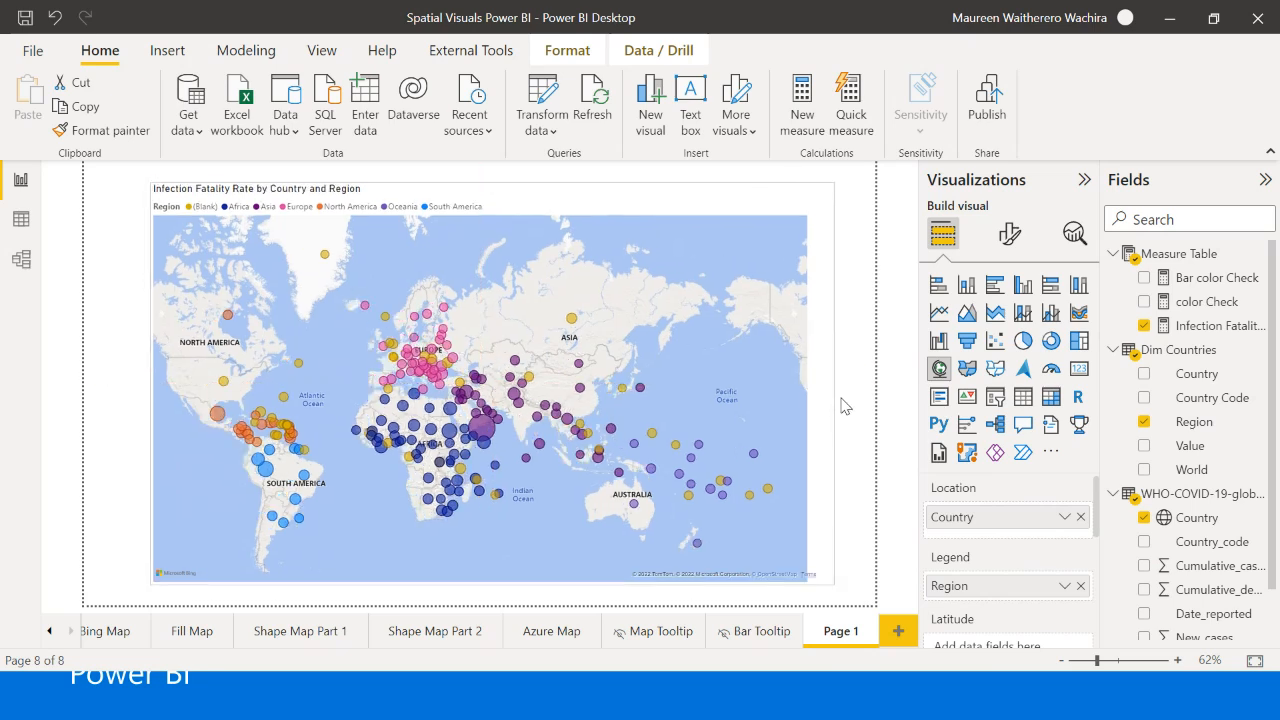
# - Try the Aerial and Dark styles on the Infection Fatality Rate map and settle on Grayscale
pyautogui.click(848, 384)
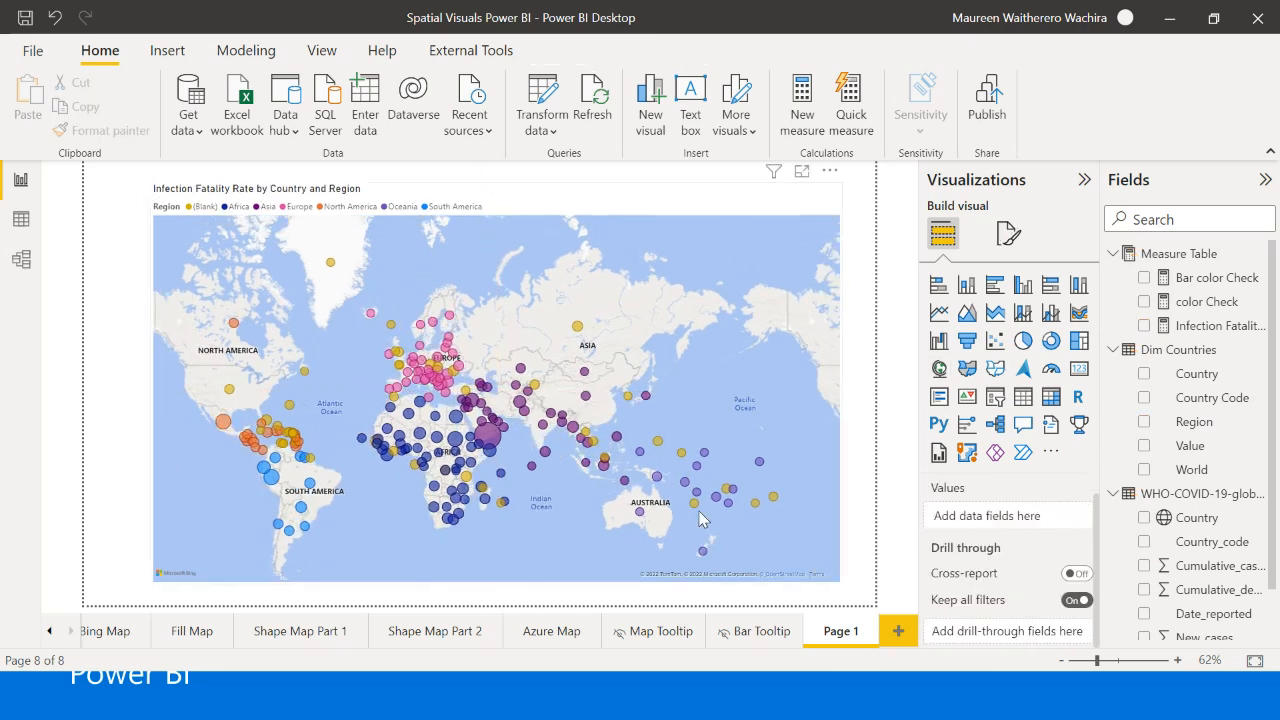
pyautogui.click(688, 472)
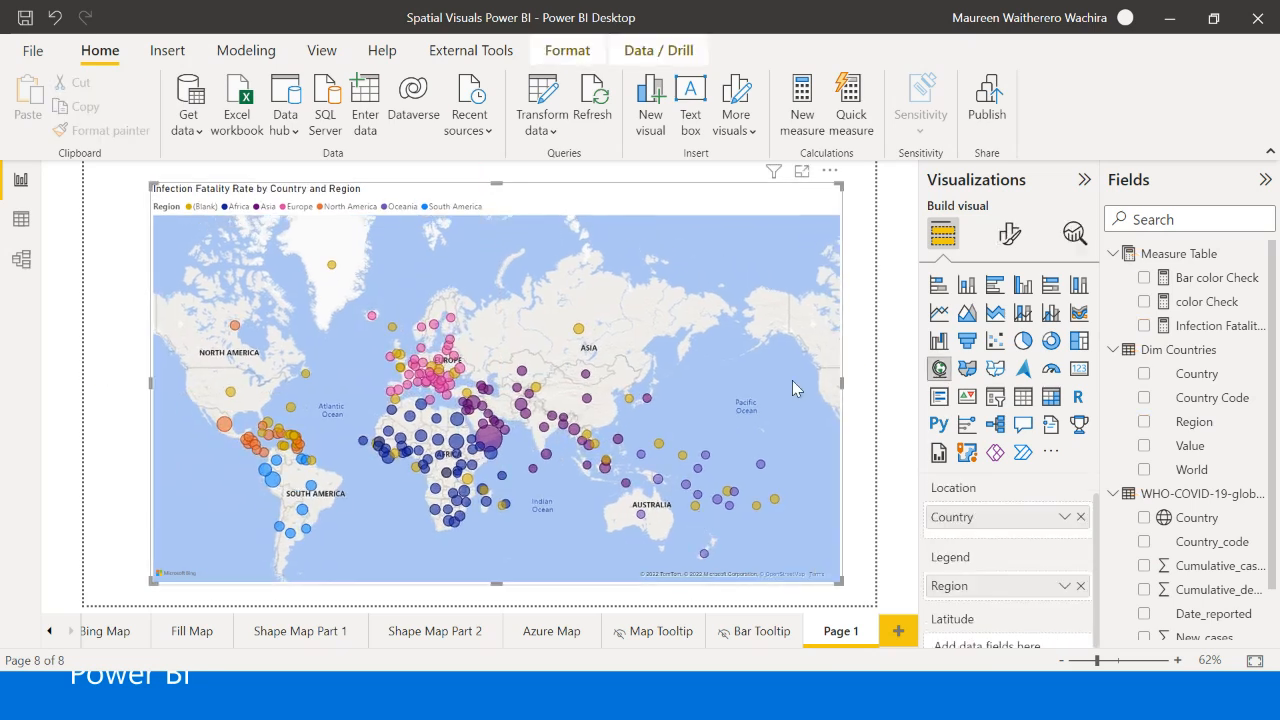
pyautogui.click(1010, 233)
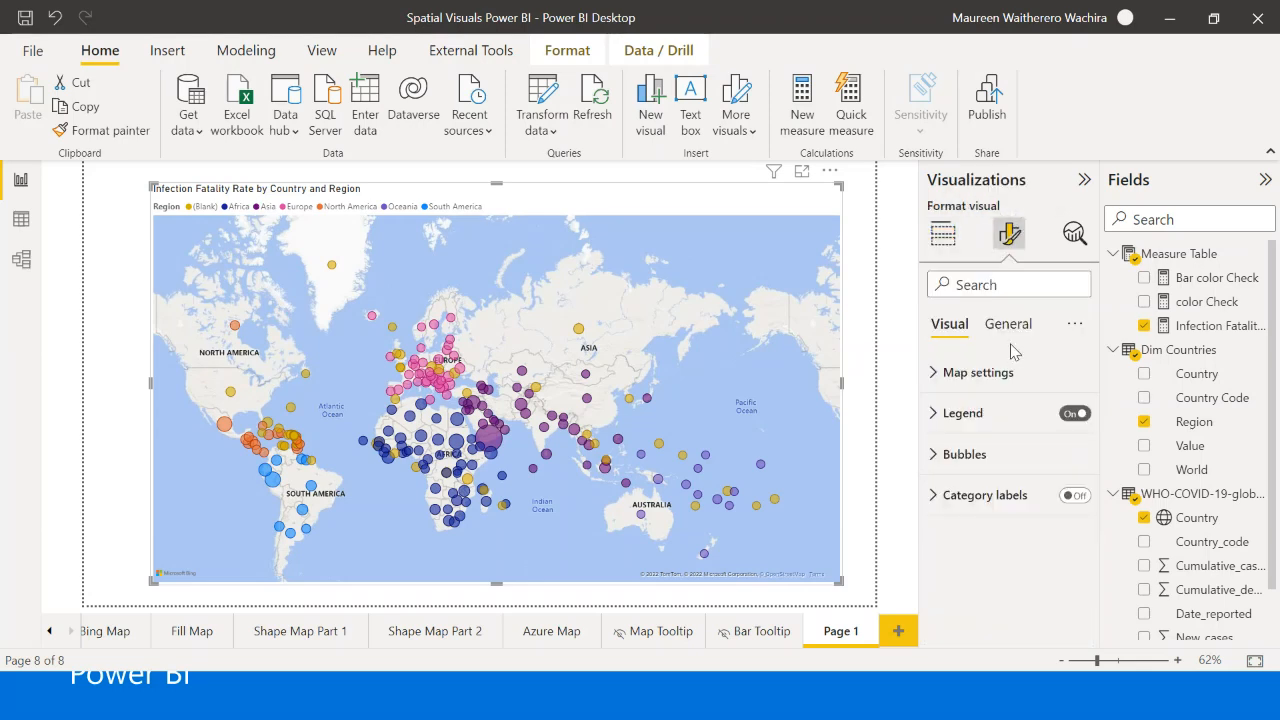
pyautogui.click(956, 373)
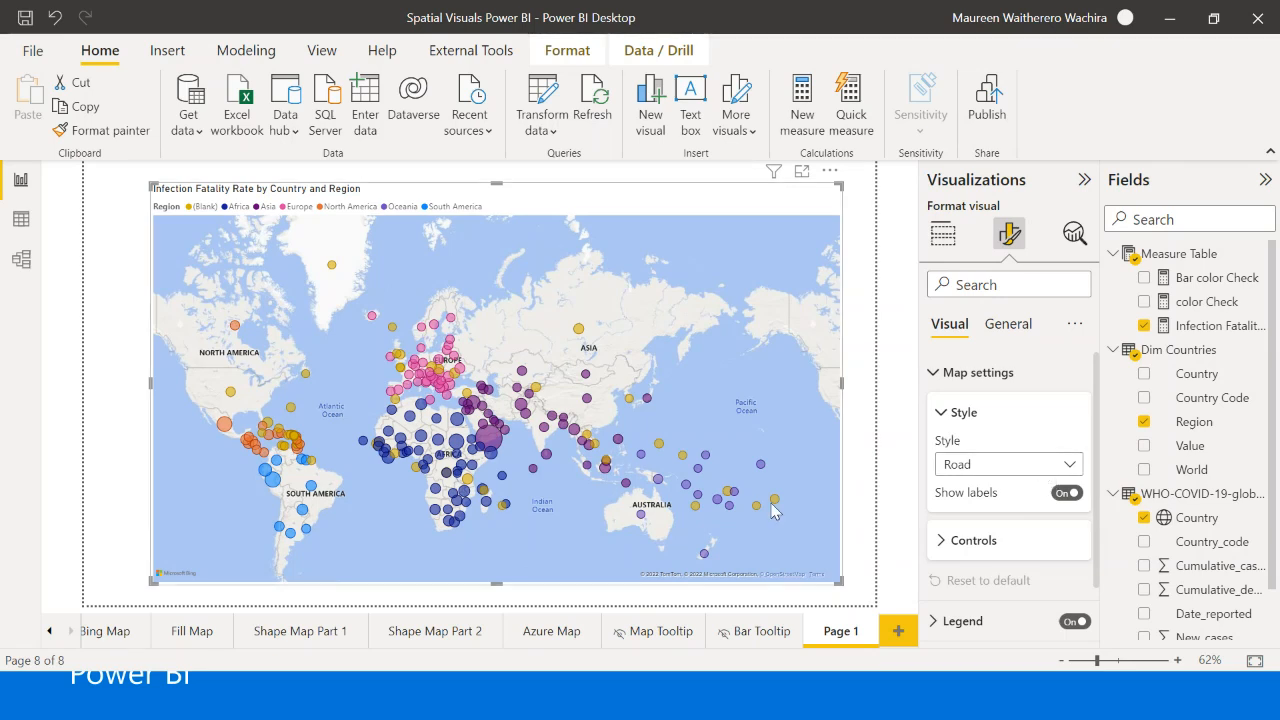
pyautogui.click(1038, 466)
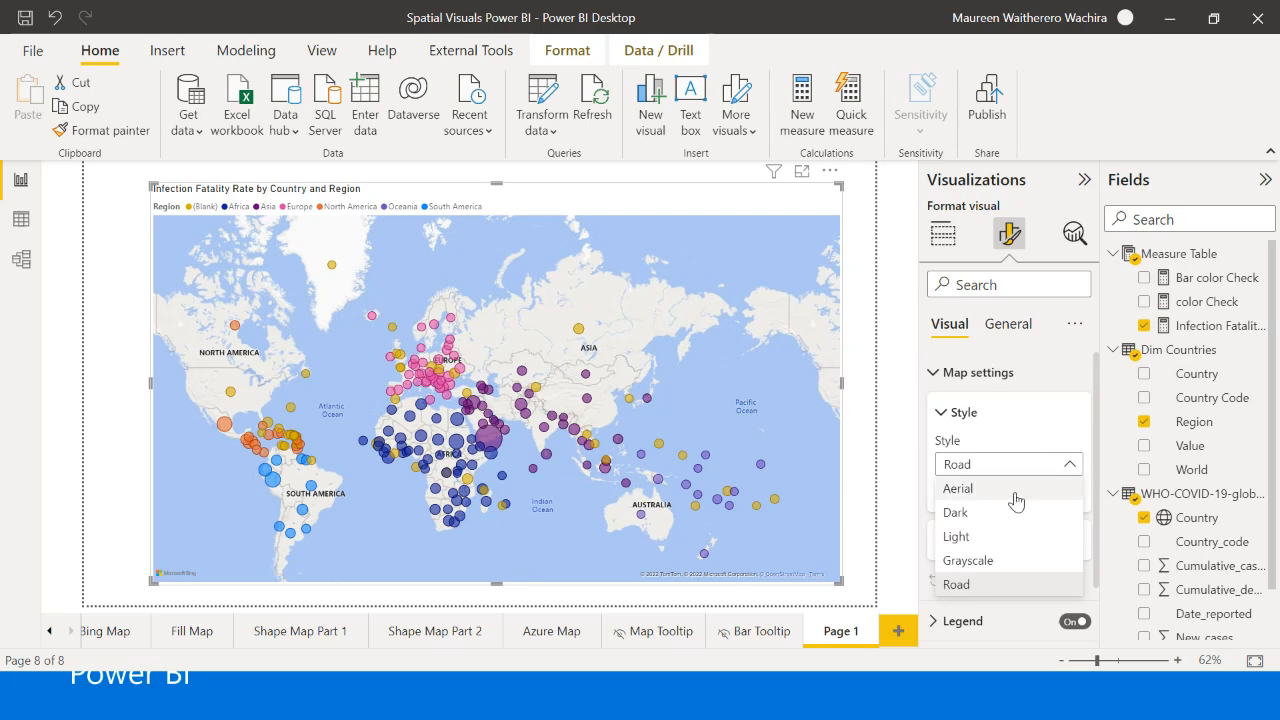
pyautogui.click(1018, 490)
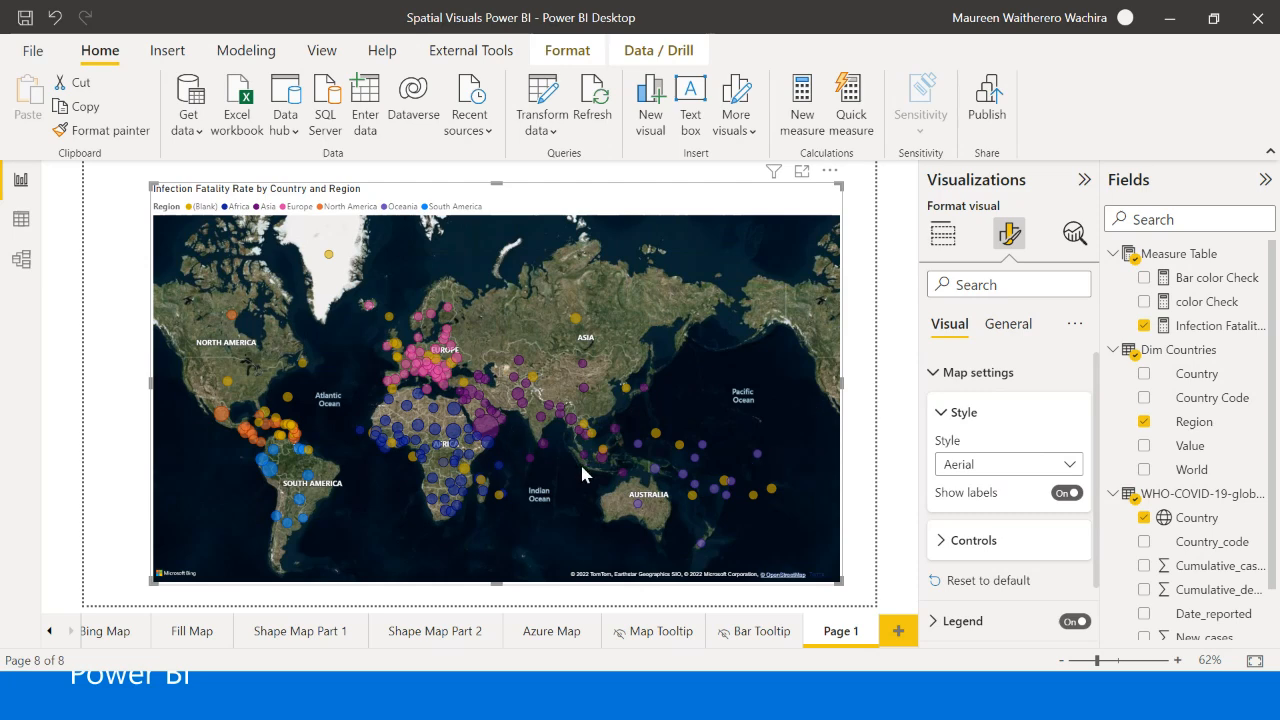
pyautogui.click(1000, 465)
pyautogui.click(1000, 509)
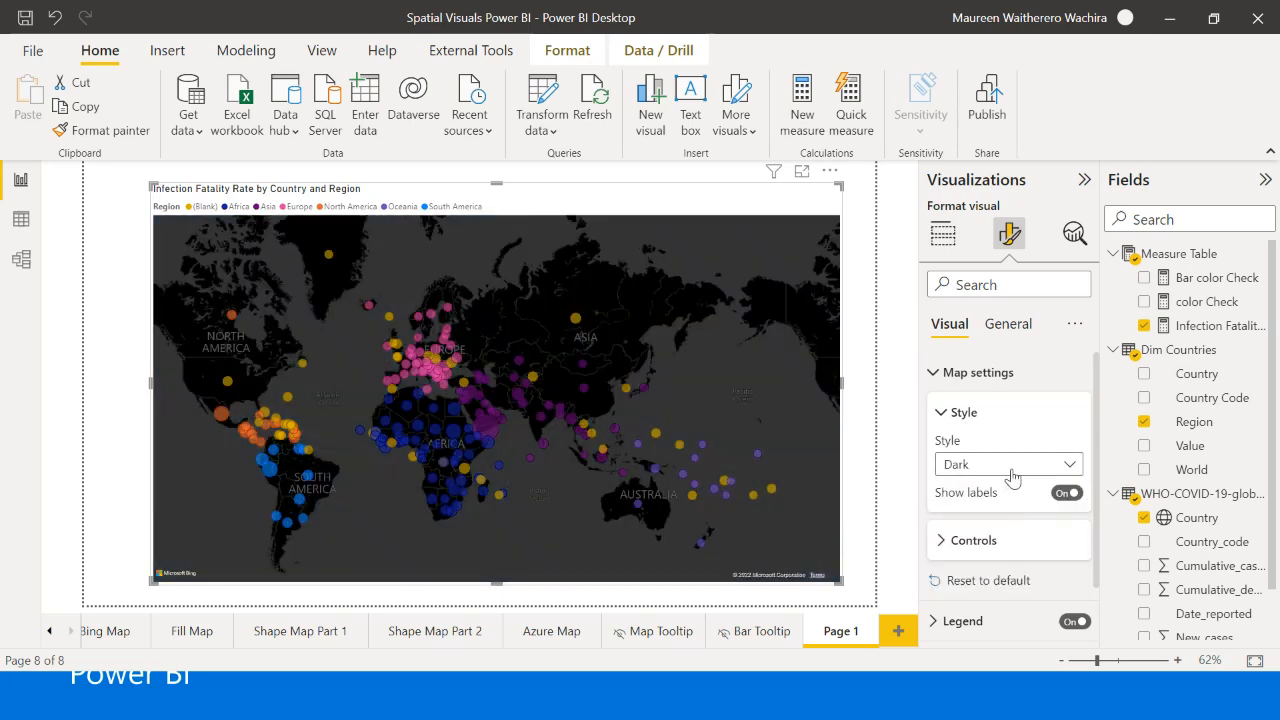
pyautogui.click(1009, 470)
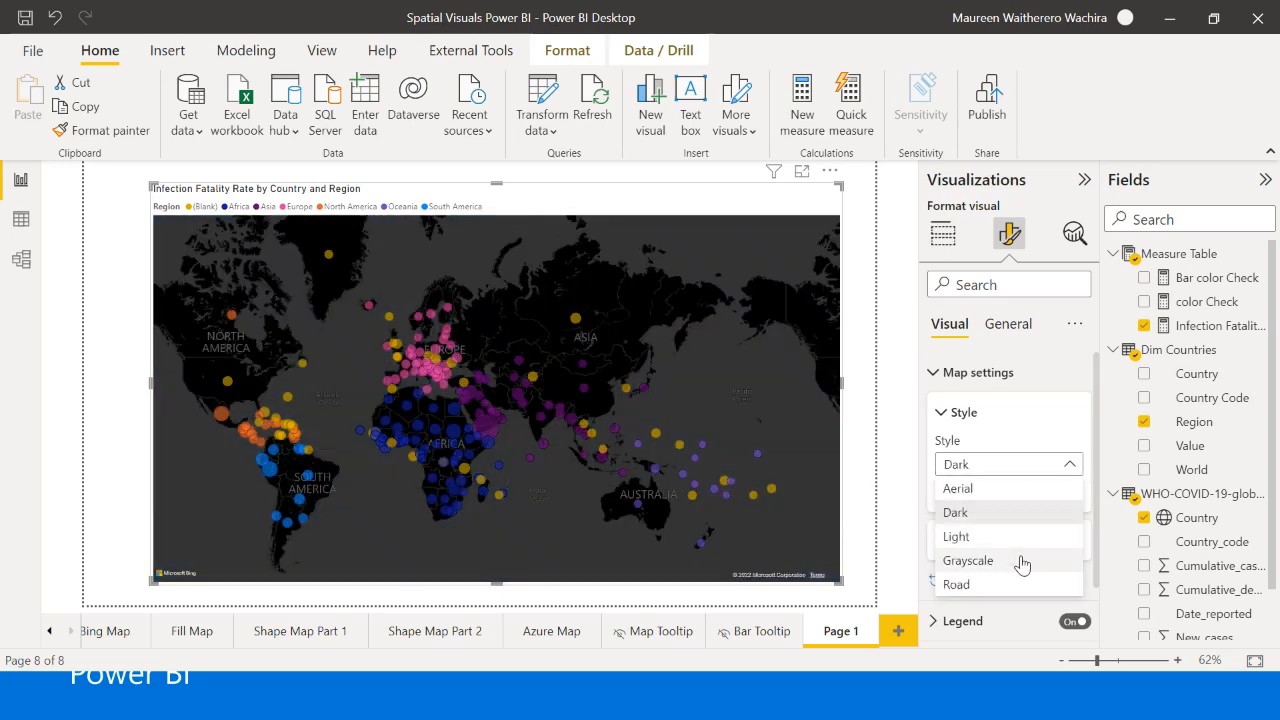
pyautogui.click(1022, 562)
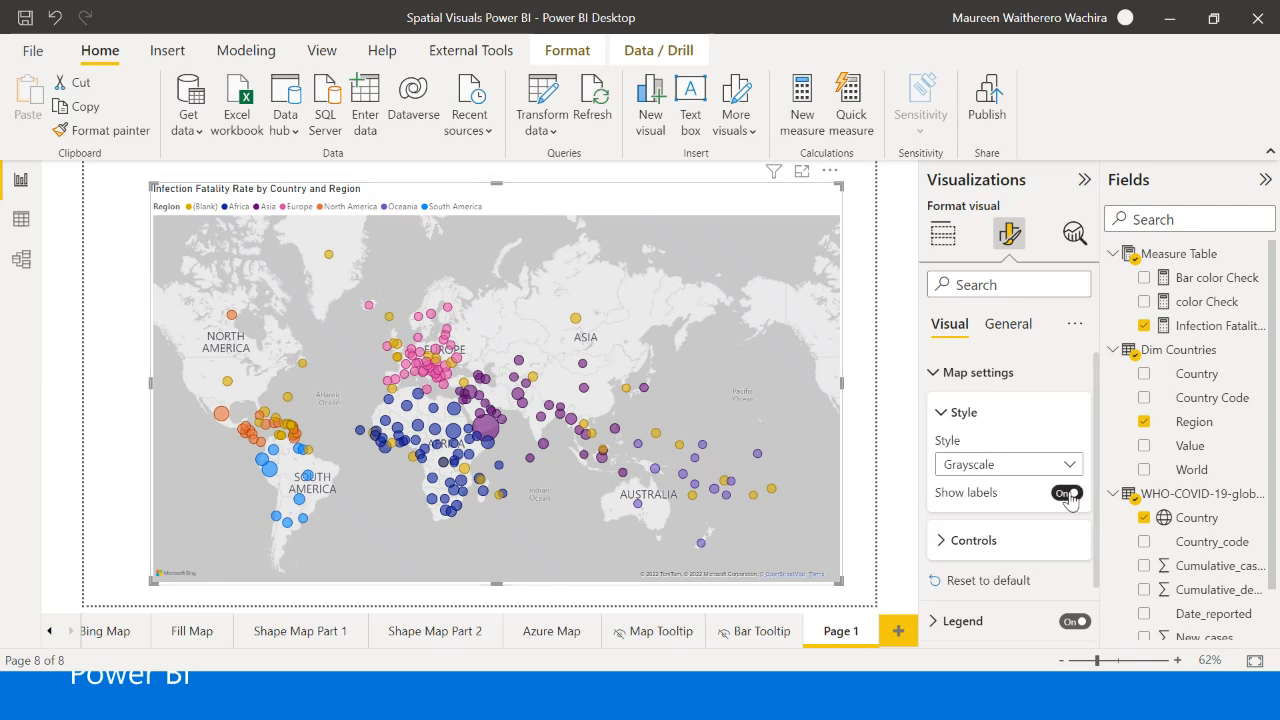
# - Switch the map's labels off and back on to compare the two looks
pyautogui.click(1068, 494)
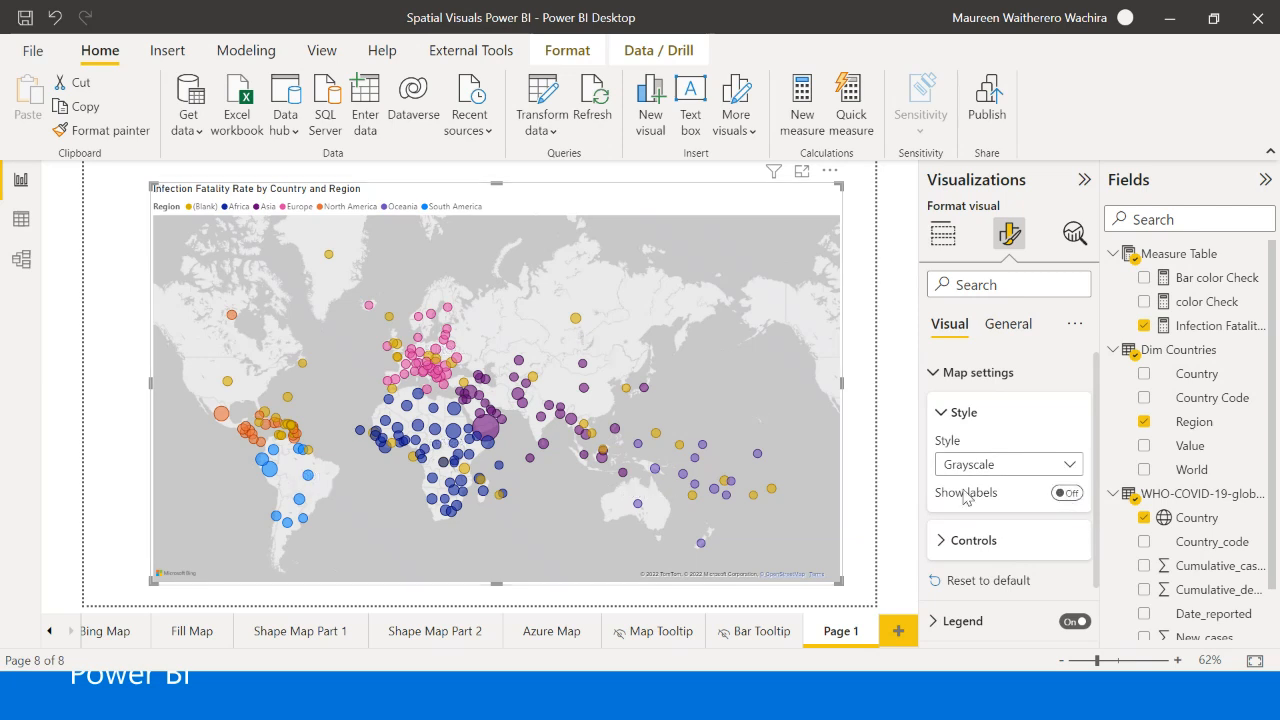
pyautogui.click(1070, 495)
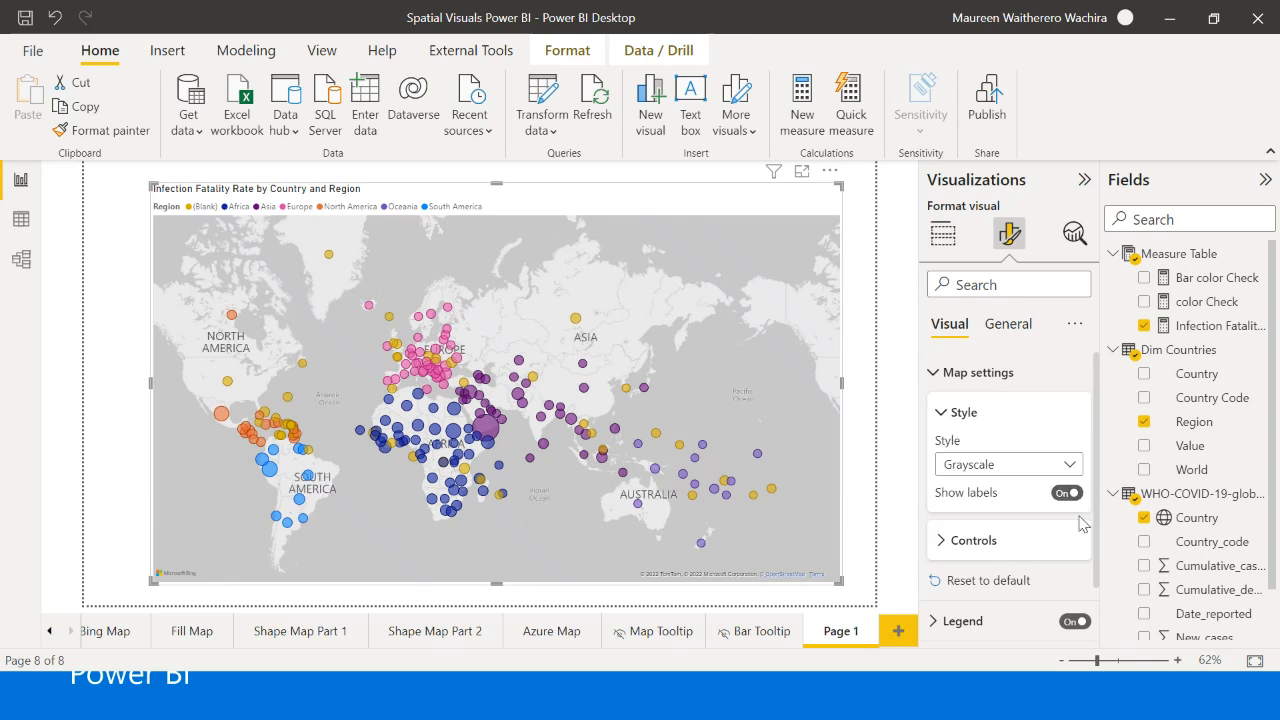
# - Expand the map's control settings, narrow the map to about two thirds of its width and widen it back near the page's right margin
pyautogui.click(957, 545)
pyautogui.scroll(-3, 972, 446)
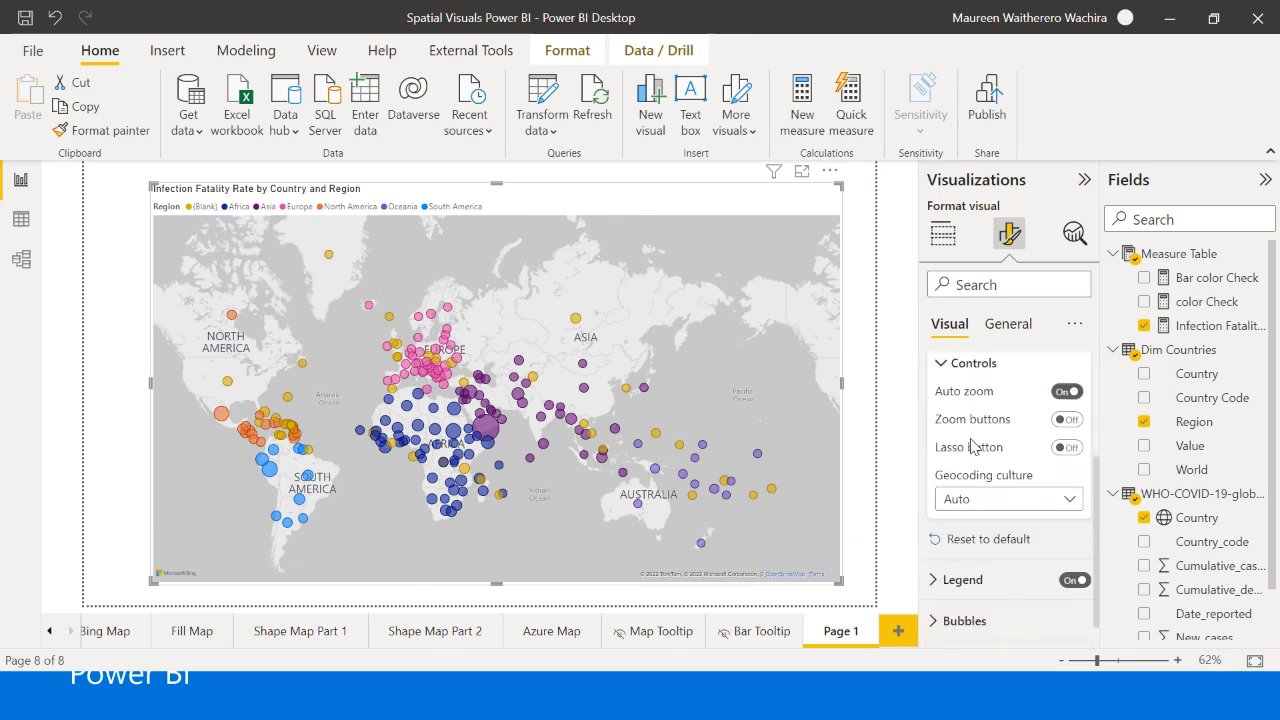
pyautogui.scroll(2, 990, 460)
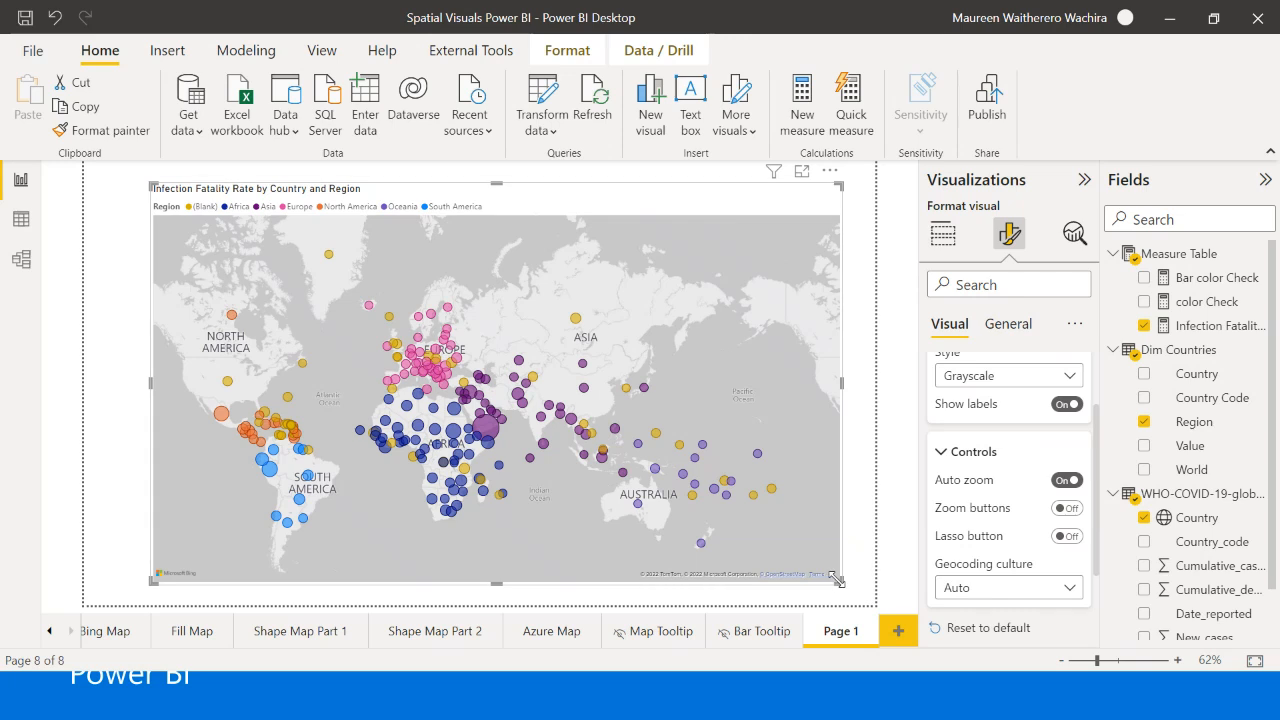
pyautogui.moveTo(836, 580); pyautogui.dragTo(626, 572)
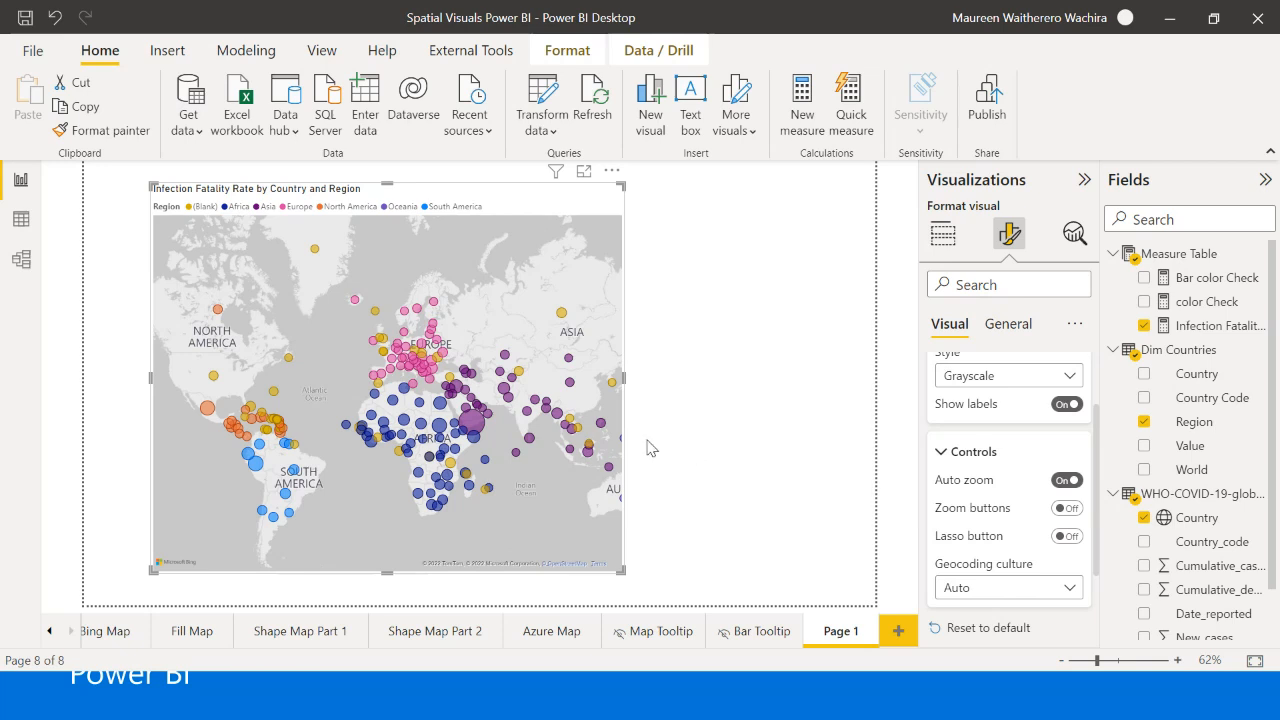
pyautogui.moveTo(623, 378); pyautogui.dragTo(843, 390)
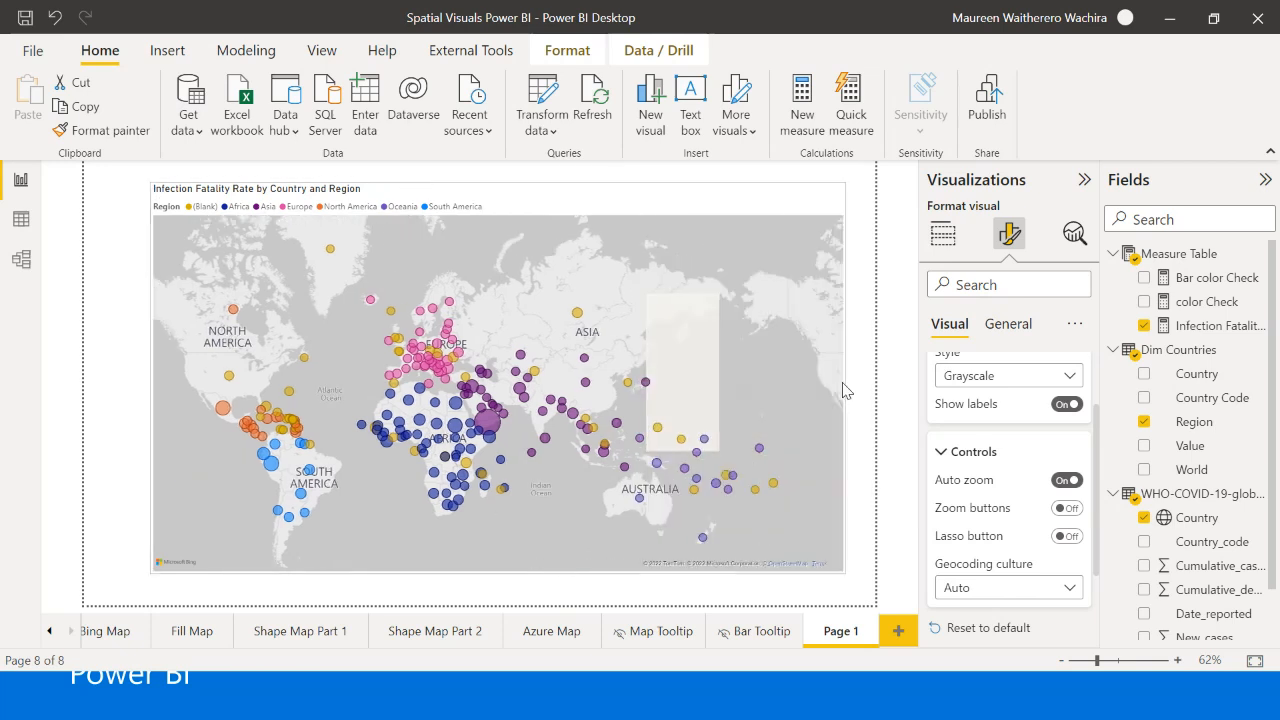
# - Turn on the map's zoom buttons and use them to zoom in on East Africa and partly back out
pyautogui.click(1067, 508)
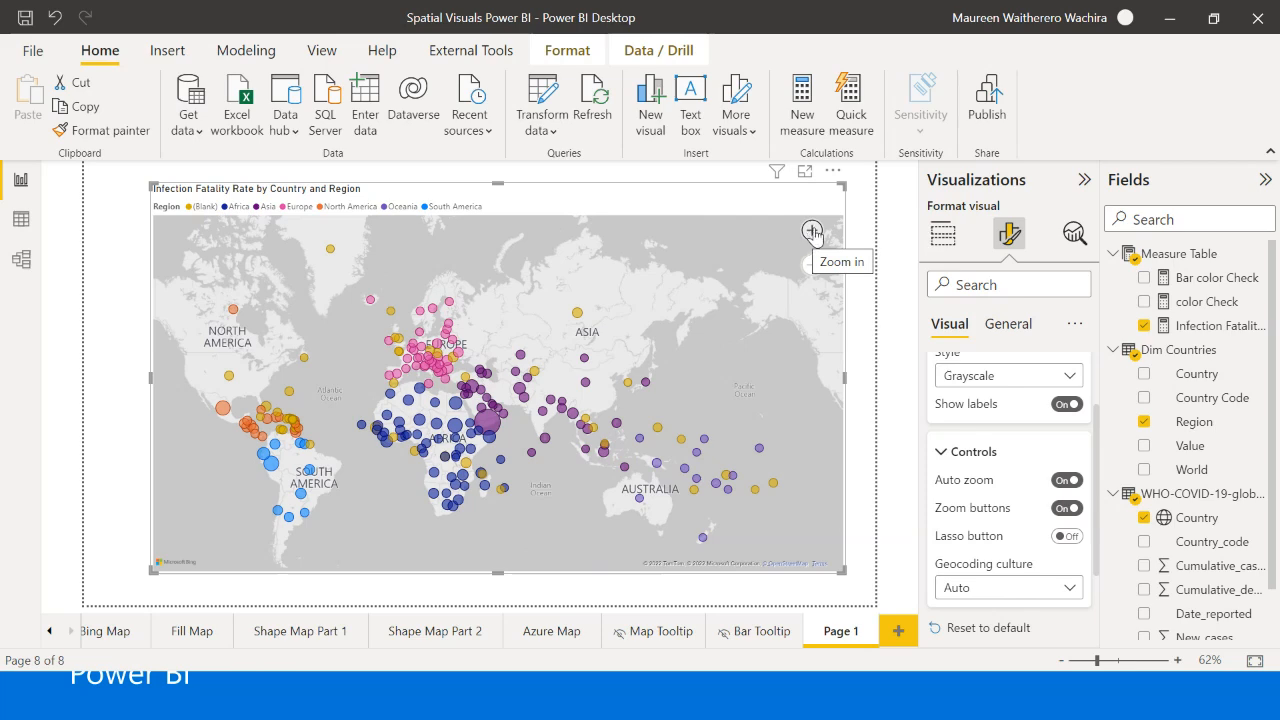
pyautogui.click(812, 232)
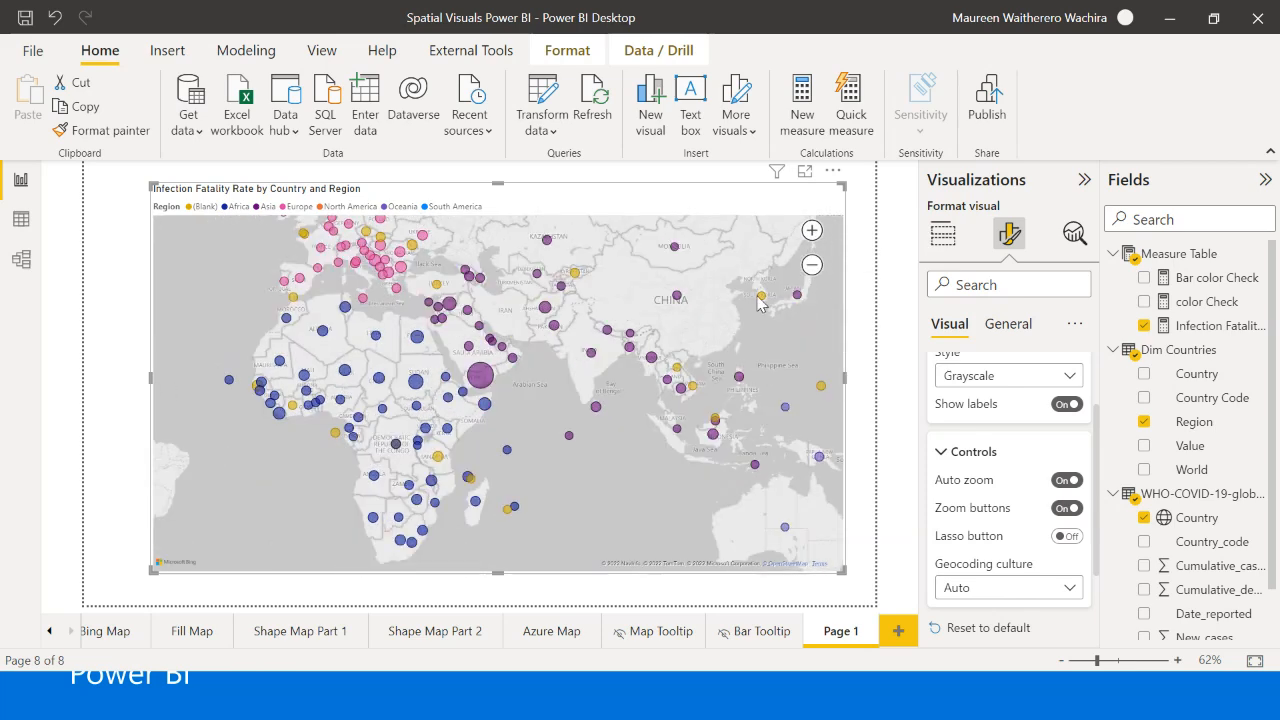
pyautogui.click(812, 230)
pyautogui.moveTo(563, 484); pyautogui.dragTo(664, 432)
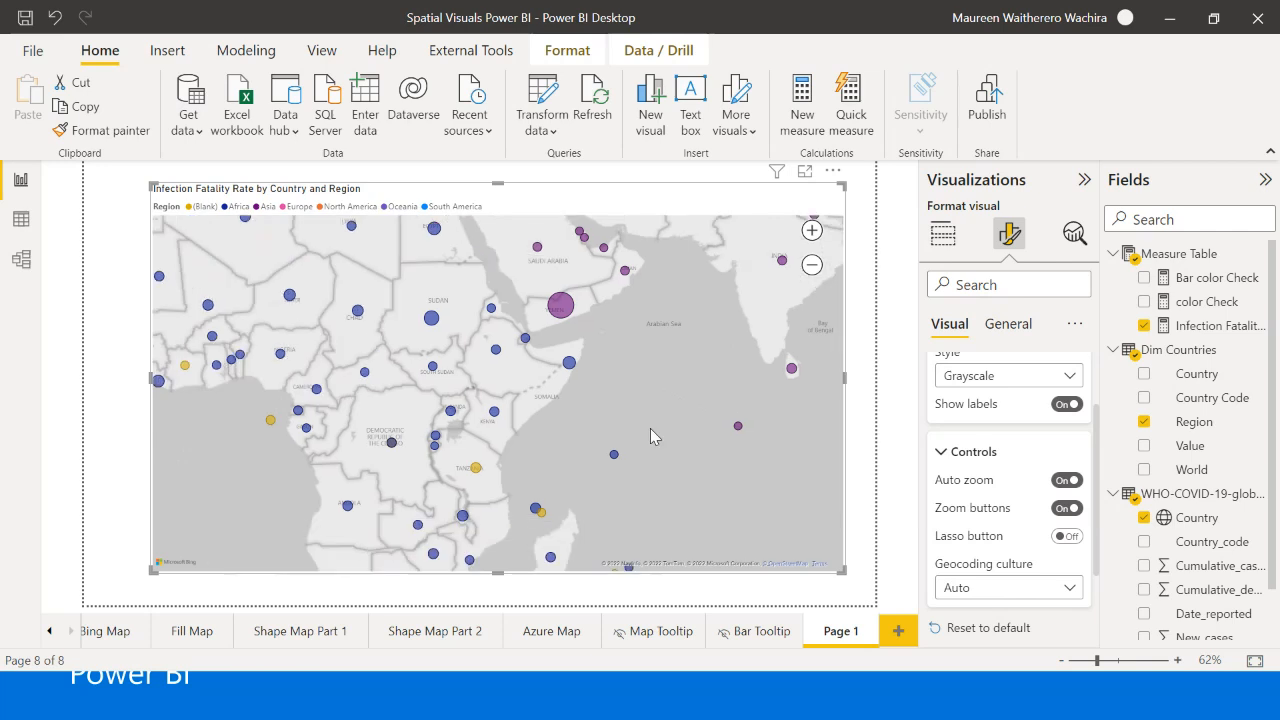
pyautogui.click(812, 231)
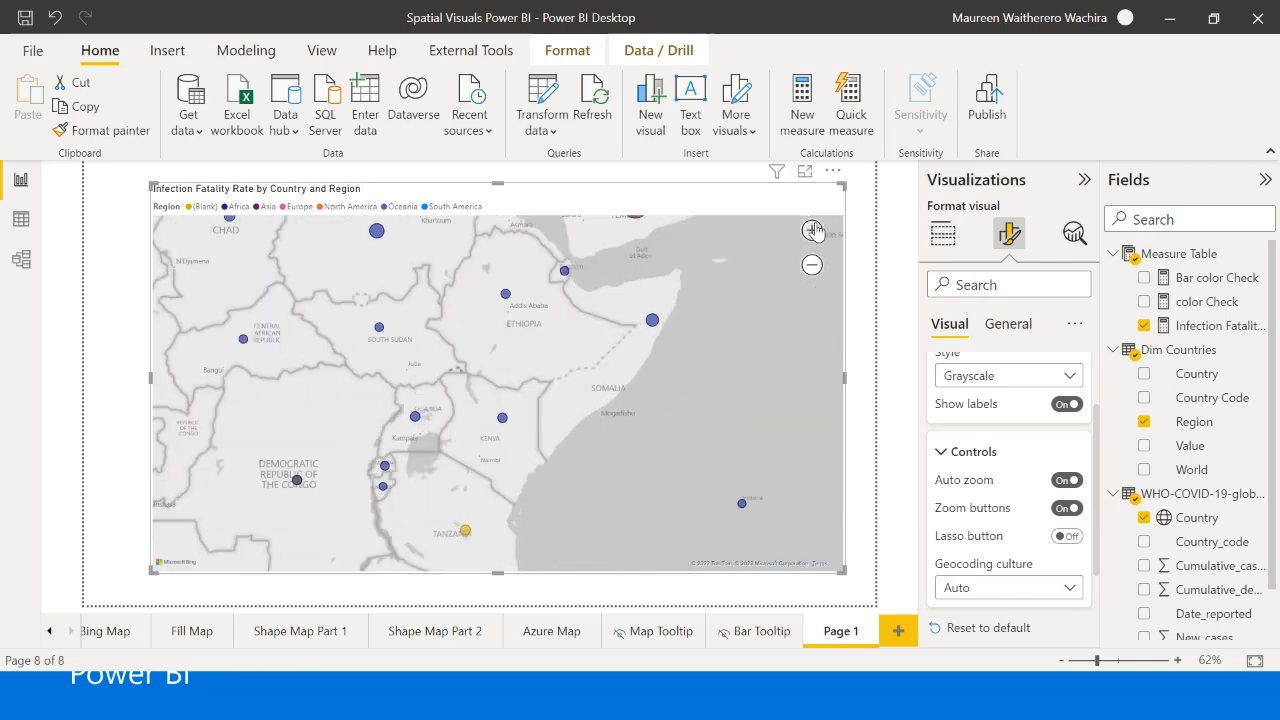
pyautogui.click(812, 231)
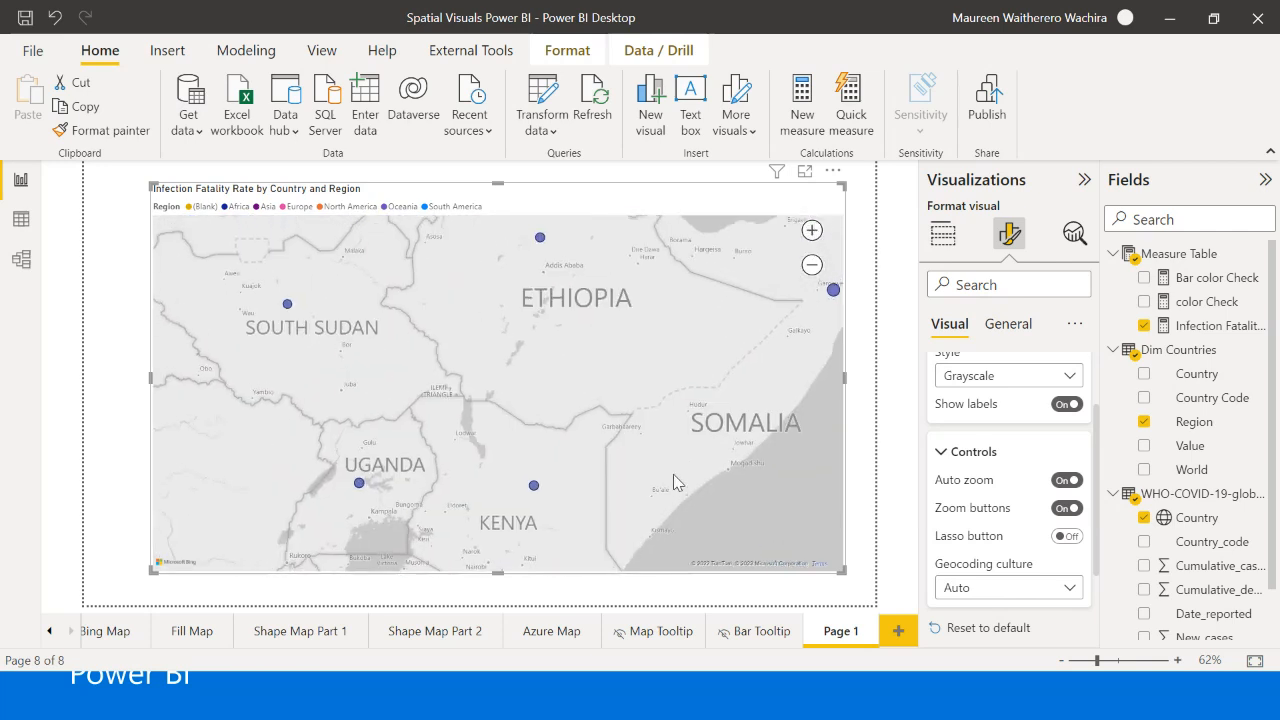
pyautogui.click(812, 265)
pyautogui.click(812, 265)
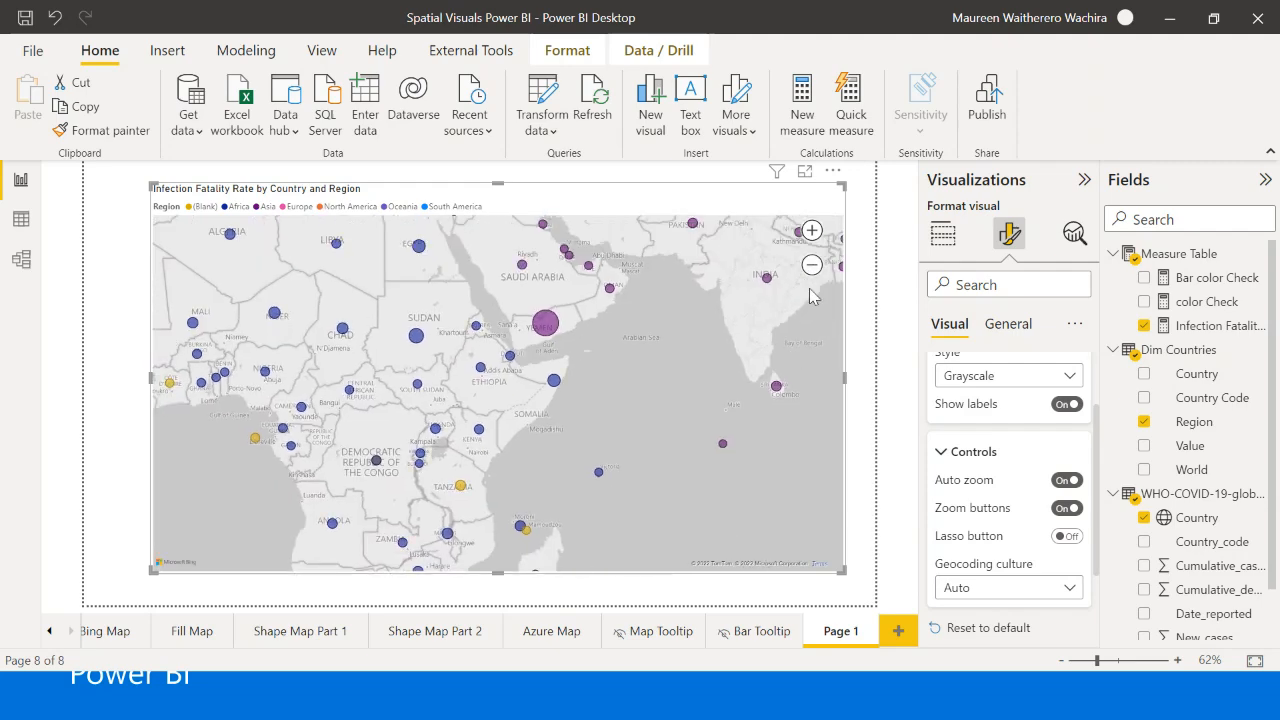
pyautogui.click(812, 266)
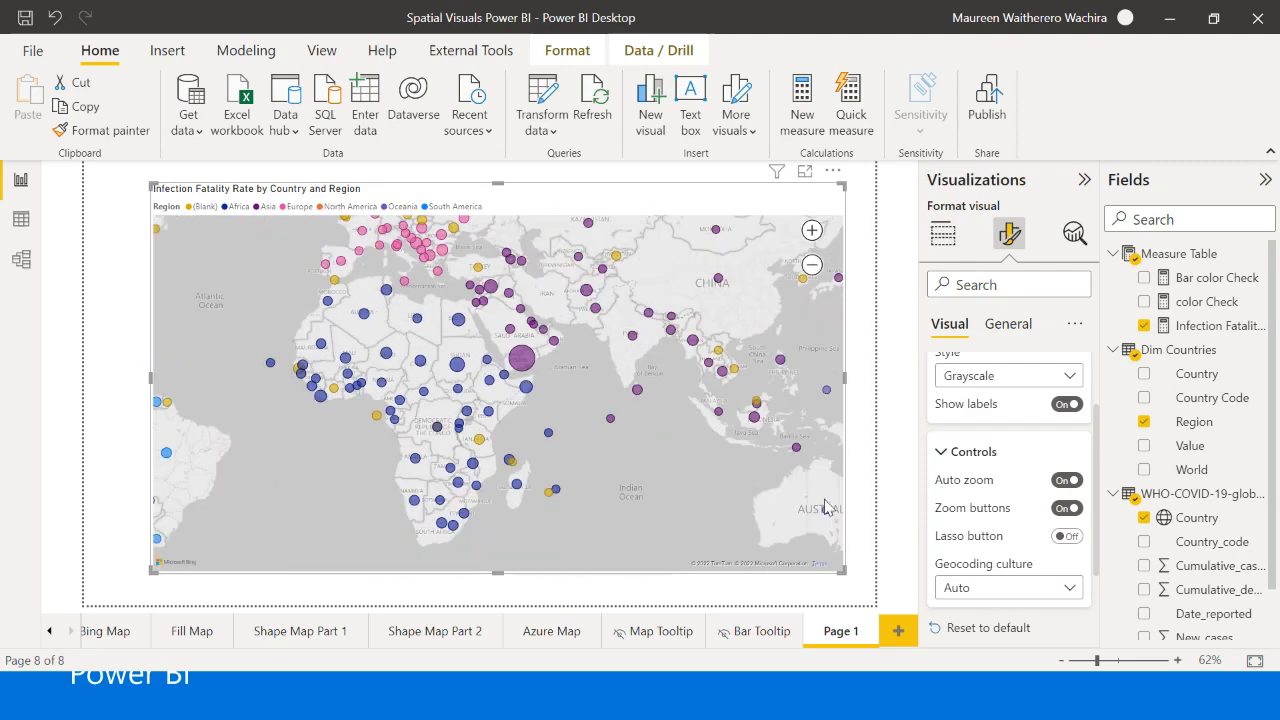
pyautogui.click(866, 440)
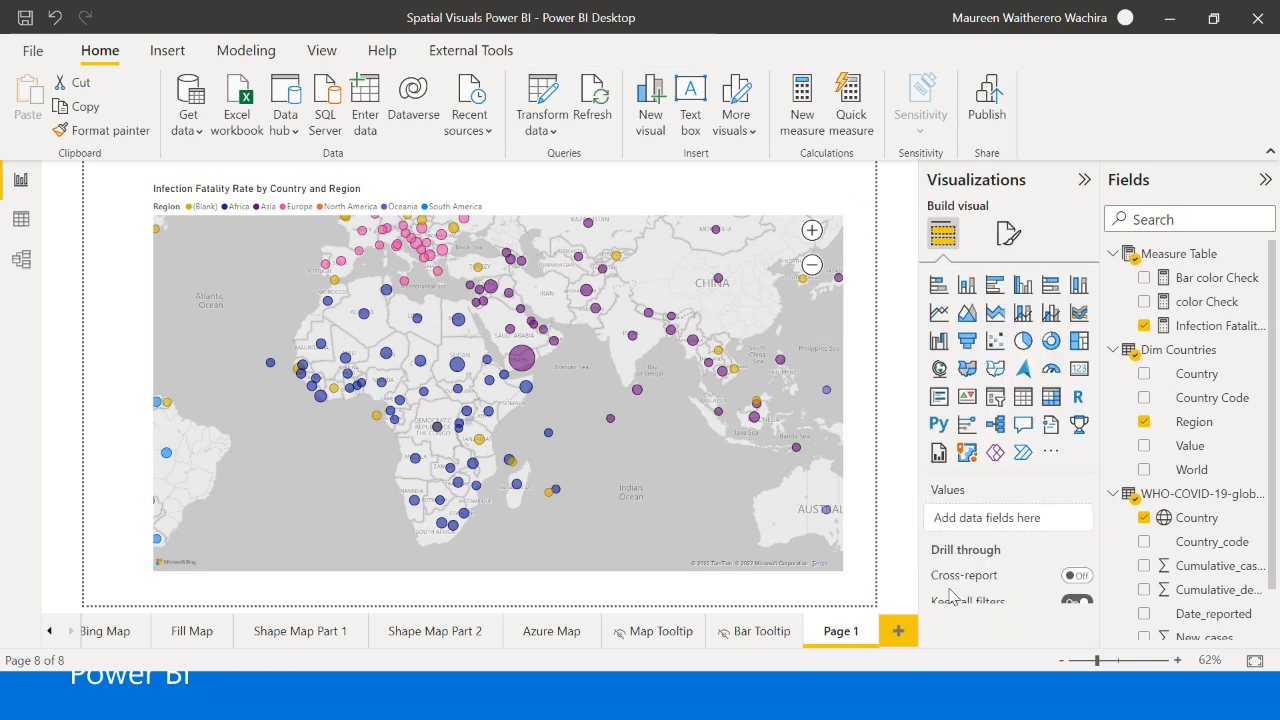
# - Reselect the map and look through its general formatting settings, including its size properties
pyautogui.click(843, 414)
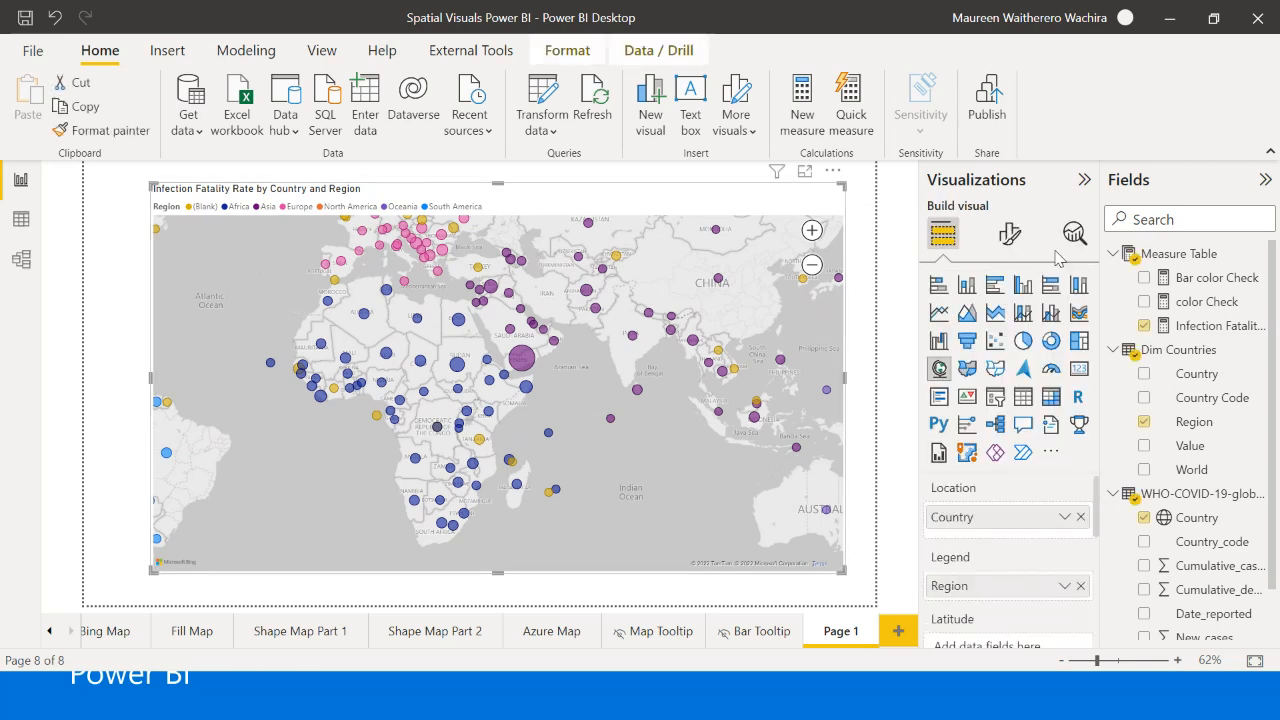
pyautogui.click(1009, 233)
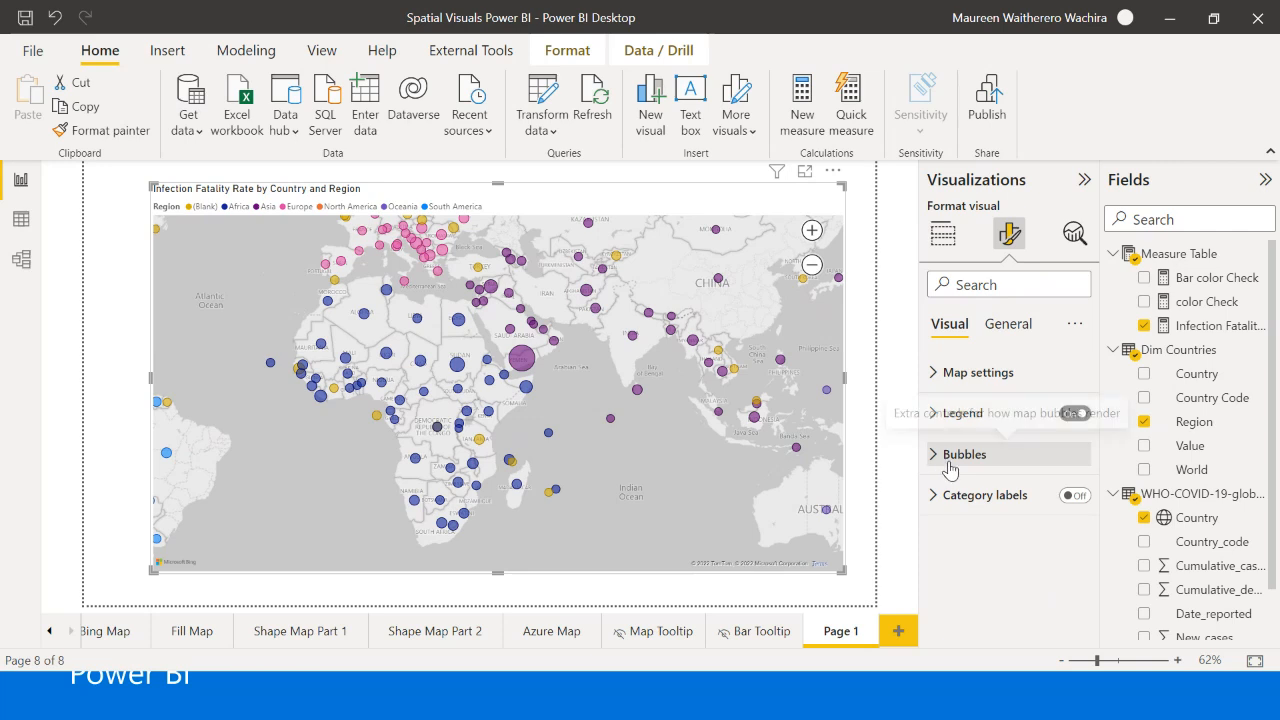
pyautogui.click(1018, 330)
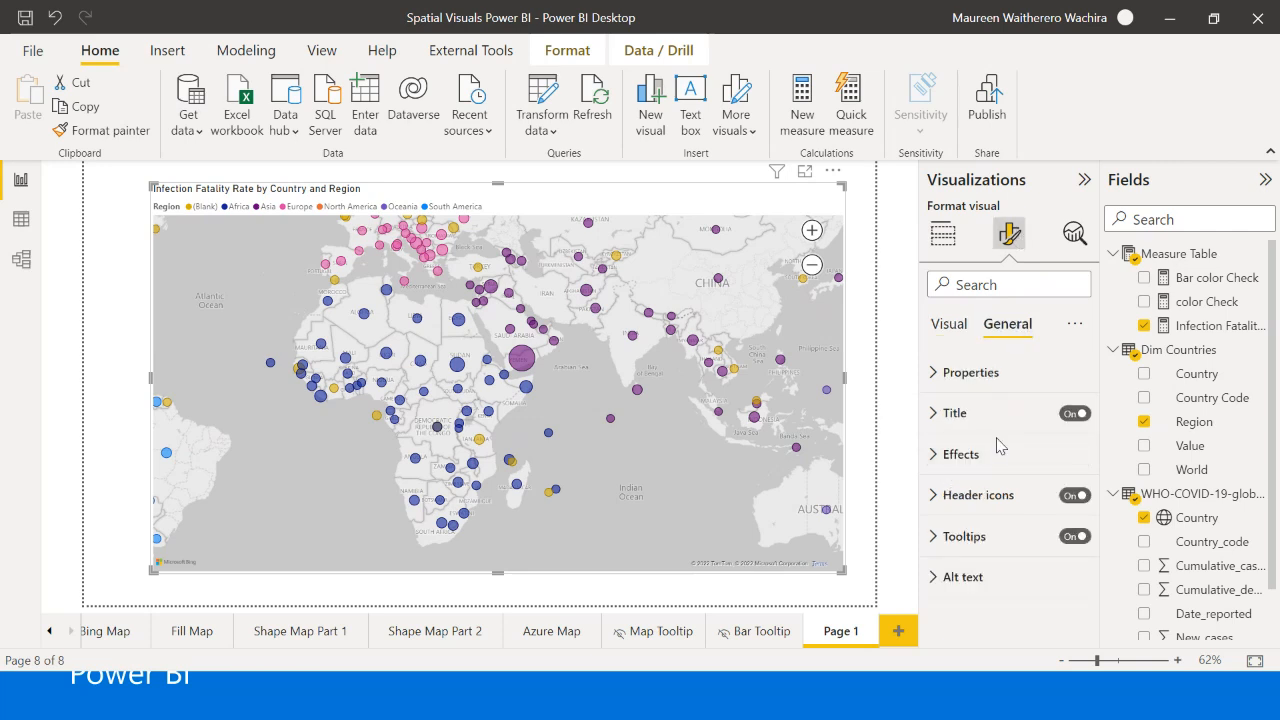
pyautogui.click(955, 371)
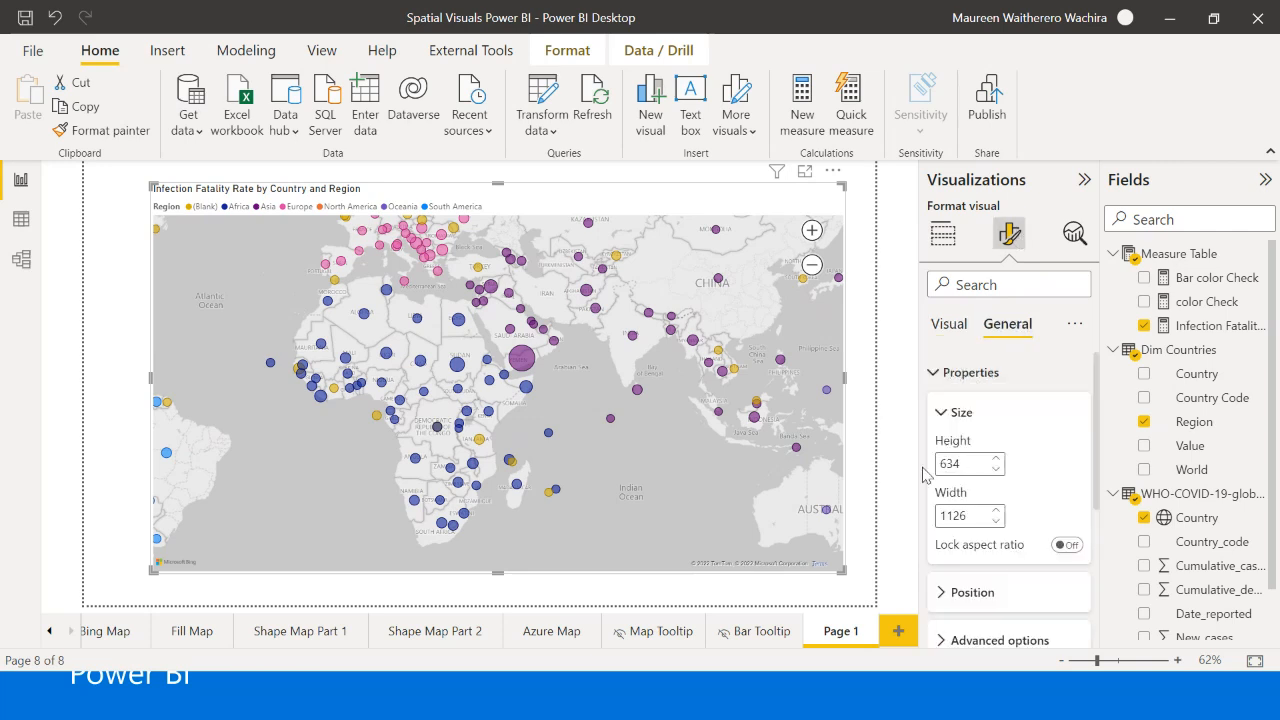
pyautogui.scroll(-3, 1047, 504)
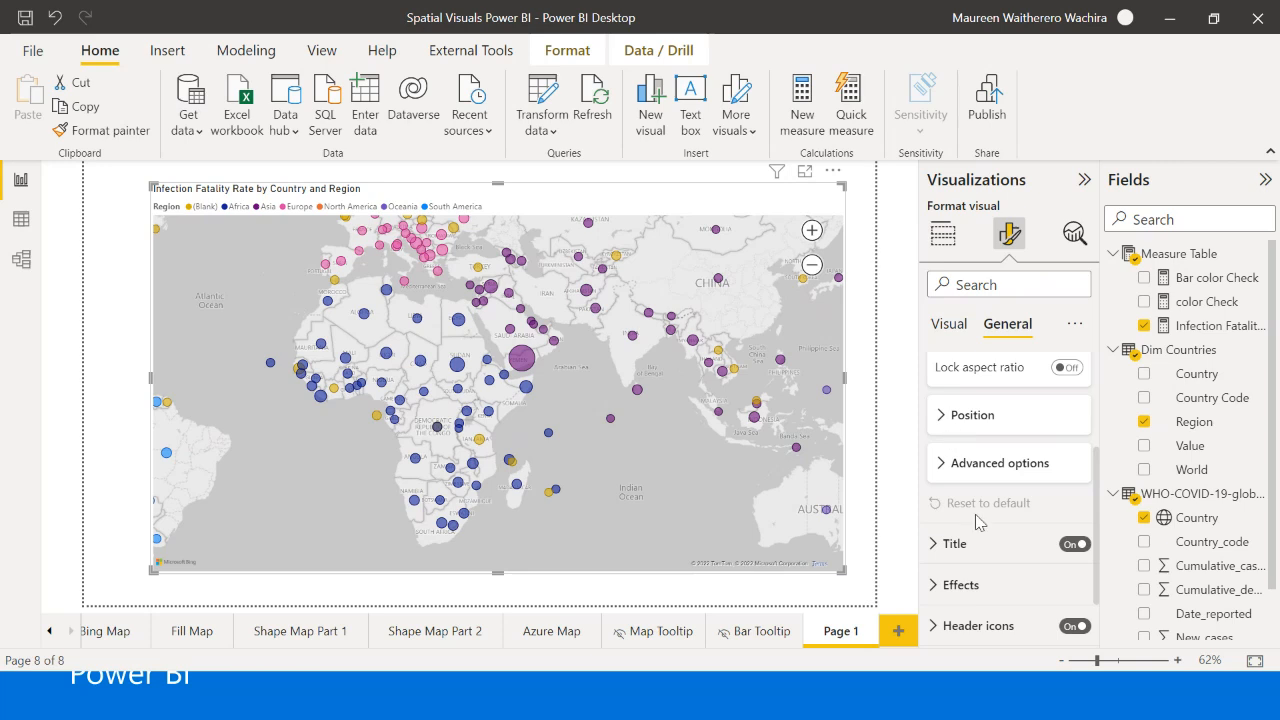
pyautogui.scroll(-1, 981, 520)
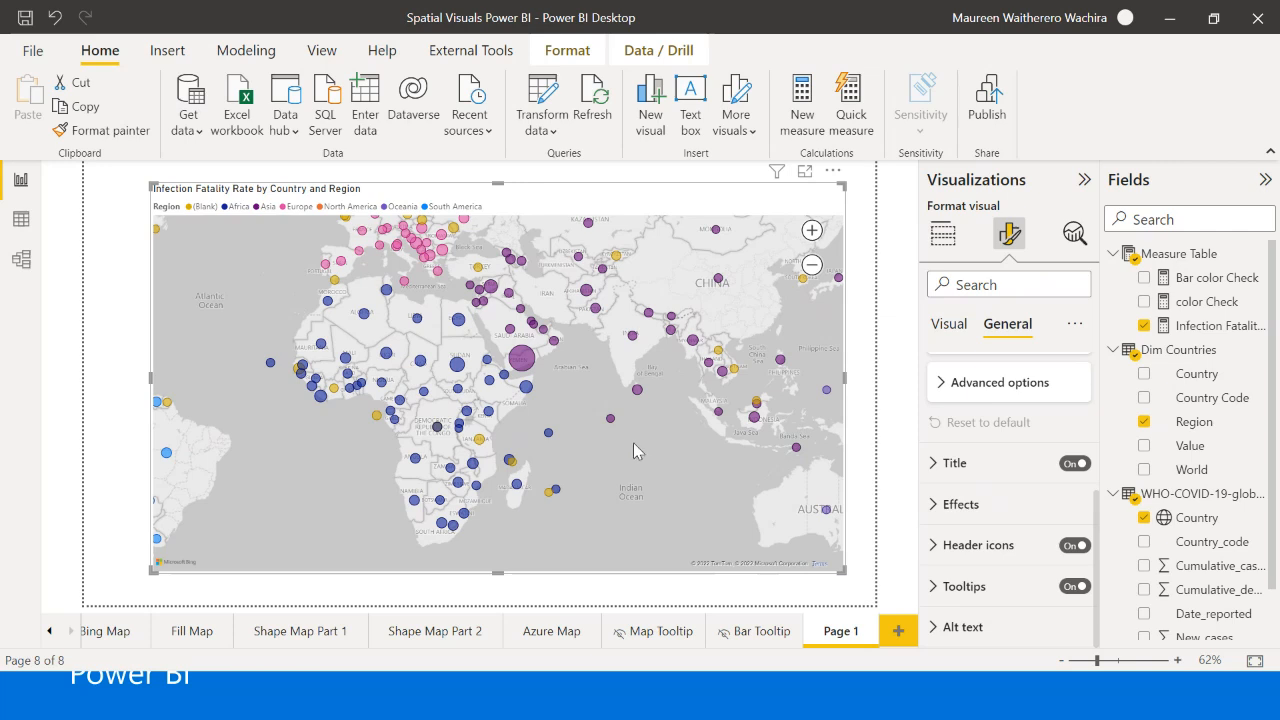
# - Set the map's tooltip type to Report page using the Map Tooltip page, and preview it on the largest bubble
pyautogui.click(933, 590)
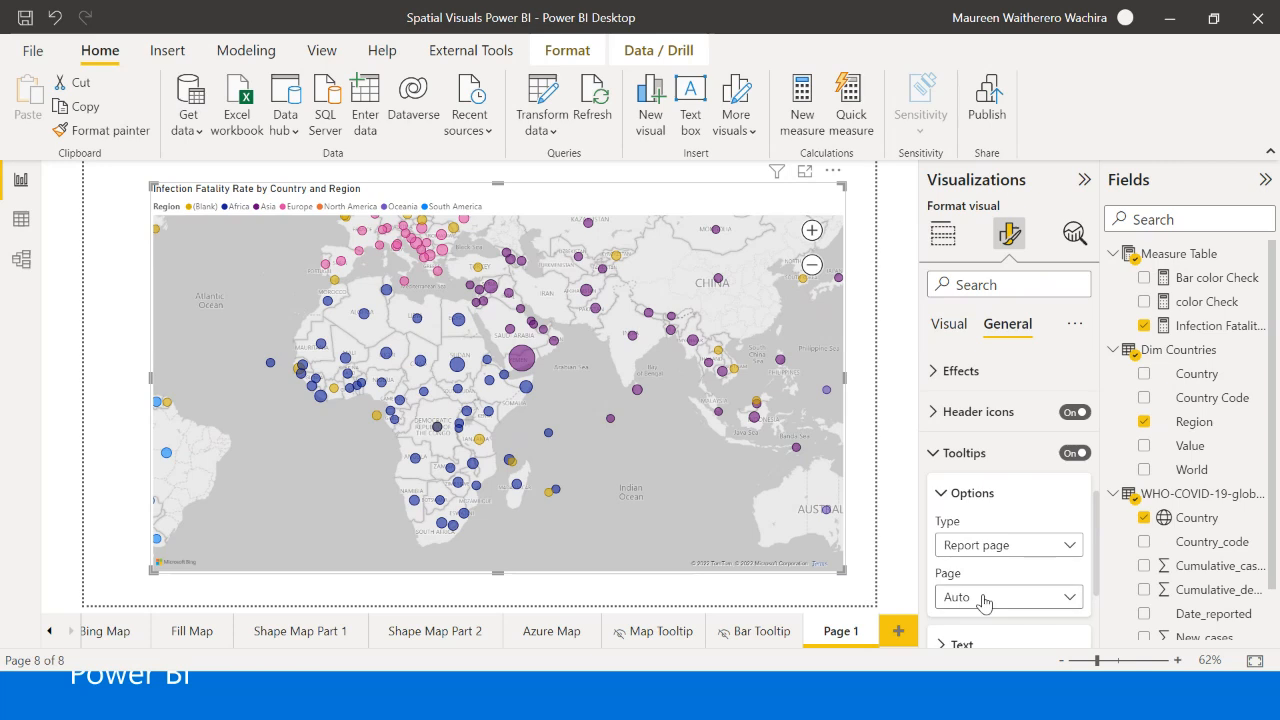
pyautogui.click(1005, 547)
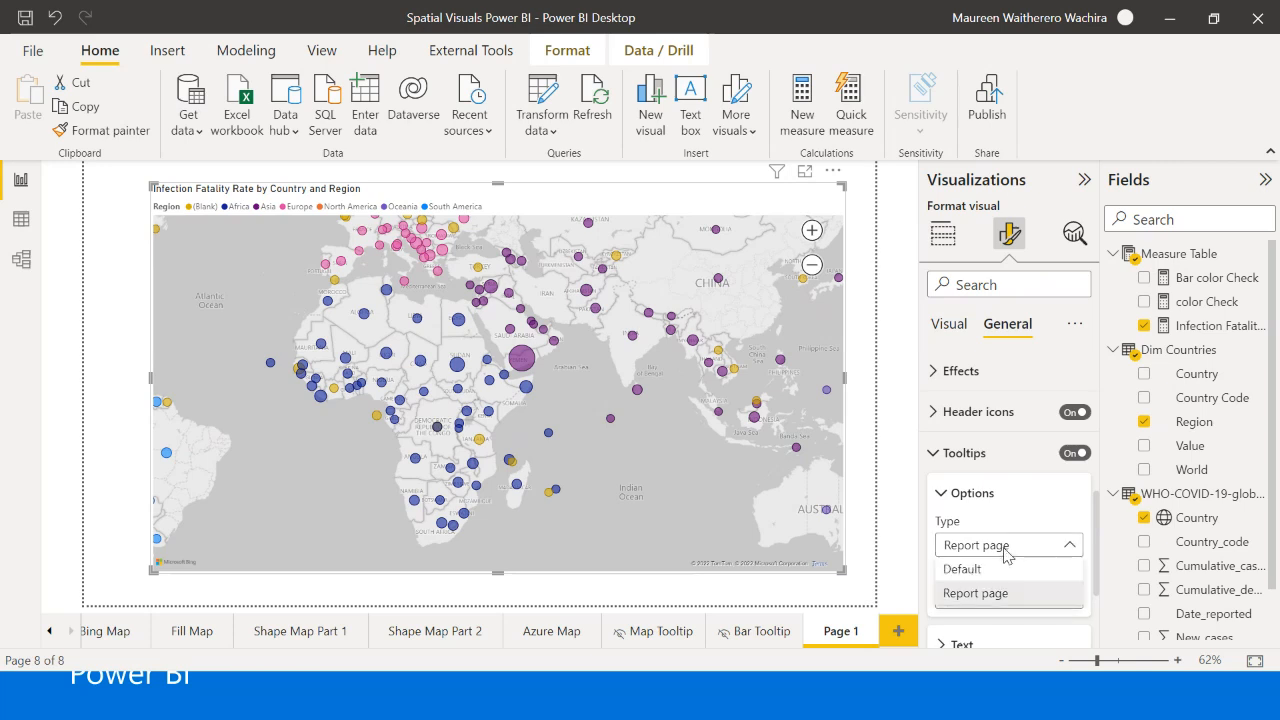
pyautogui.click(975, 593)
pyautogui.scroll(-2, 1003, 550)
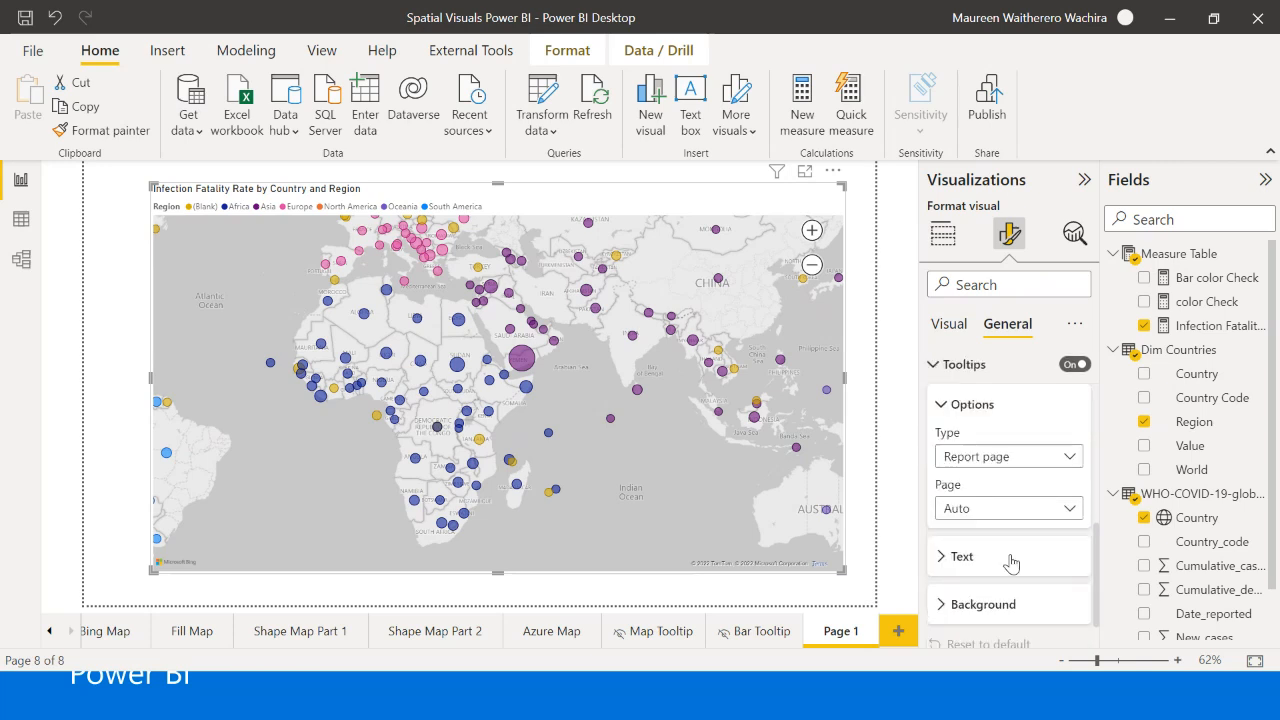
pyautogui.click(996, 515)
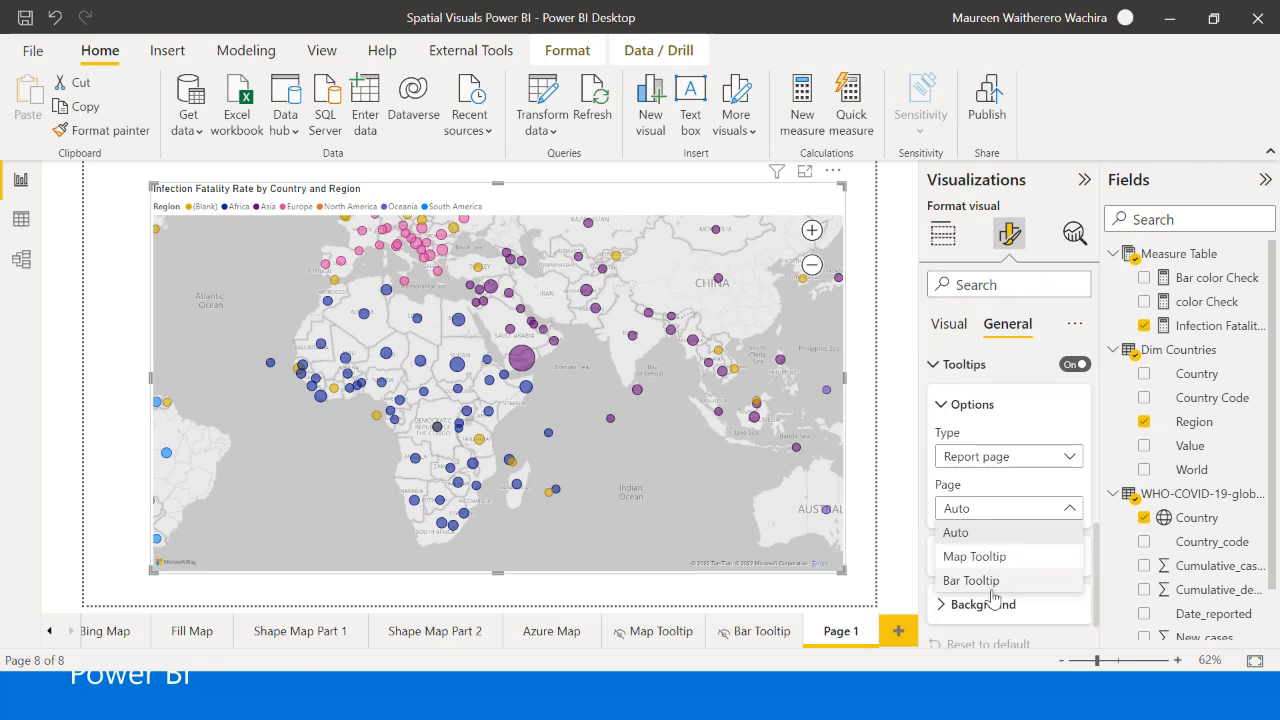
pyautogui.click(994, 560)
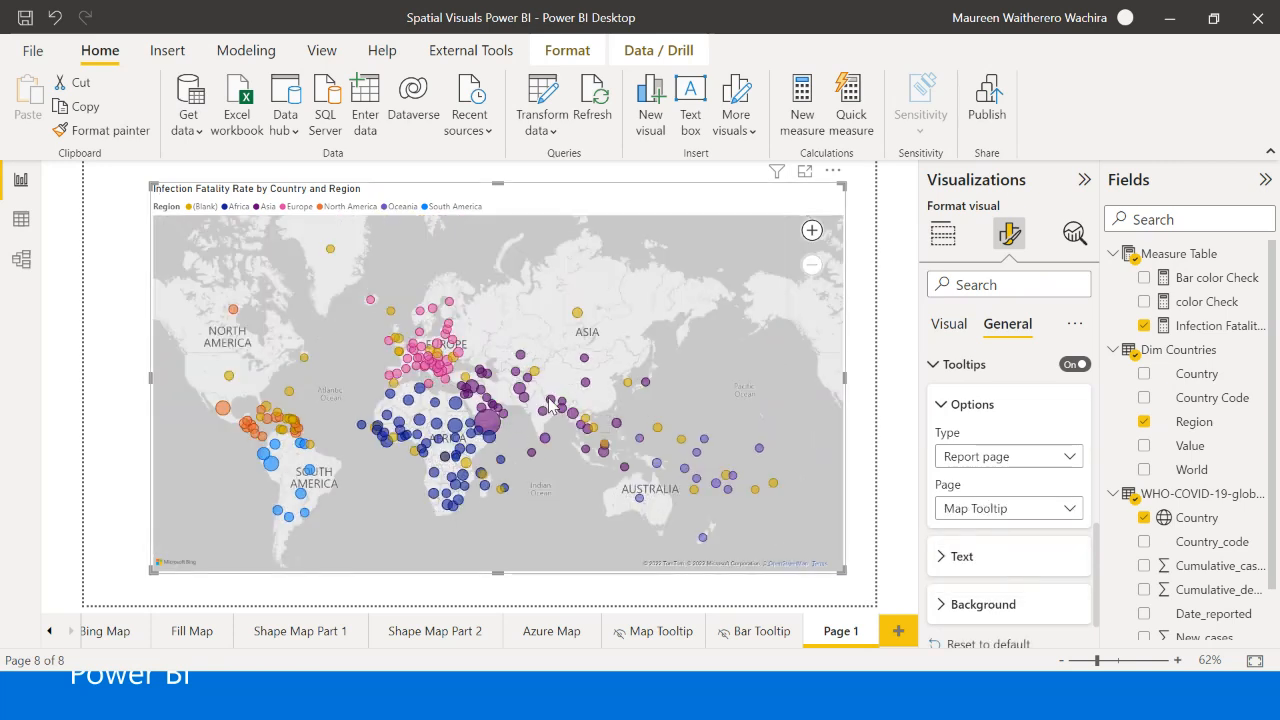
pyautogui.moveTo(487, 425)
pyautogui.click(865, 427)
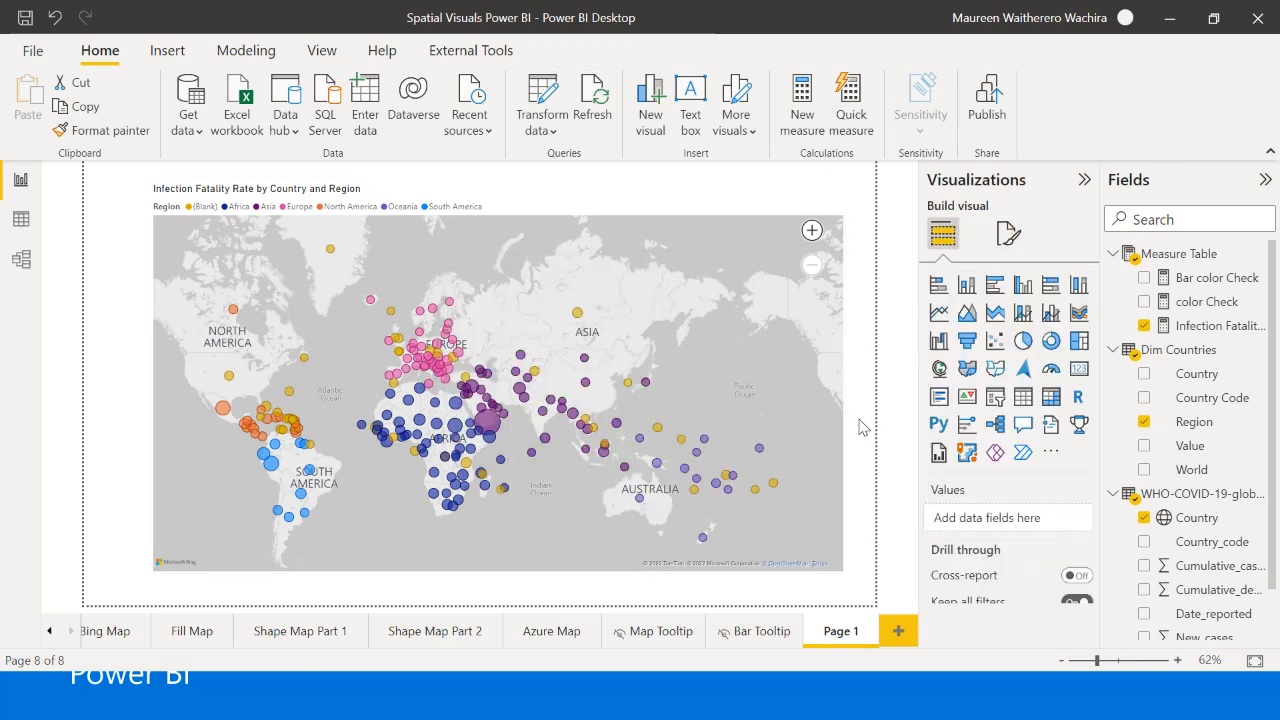
# - Check the bubble map's visual formatting categories, deselect the map and open the Fill Map page
pyautogui.click(842, 467)
pyautogui.click(1009, 233)
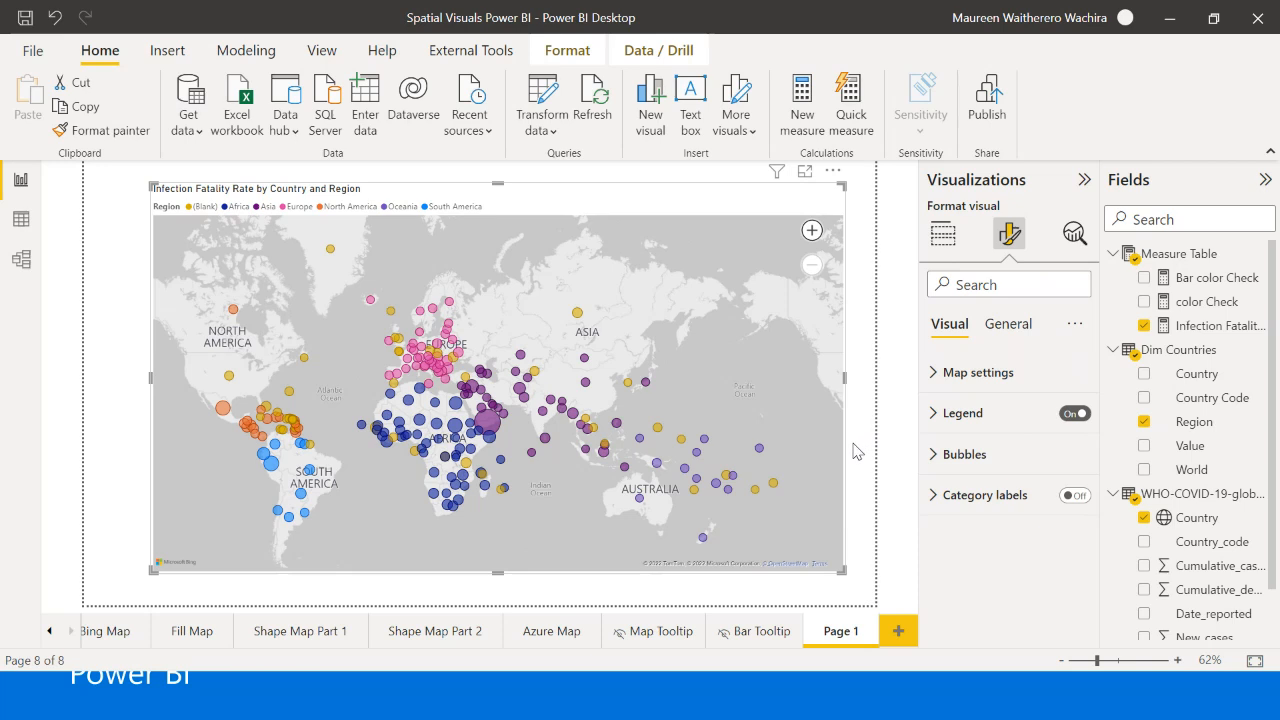
pyautogui.click(857, 451)
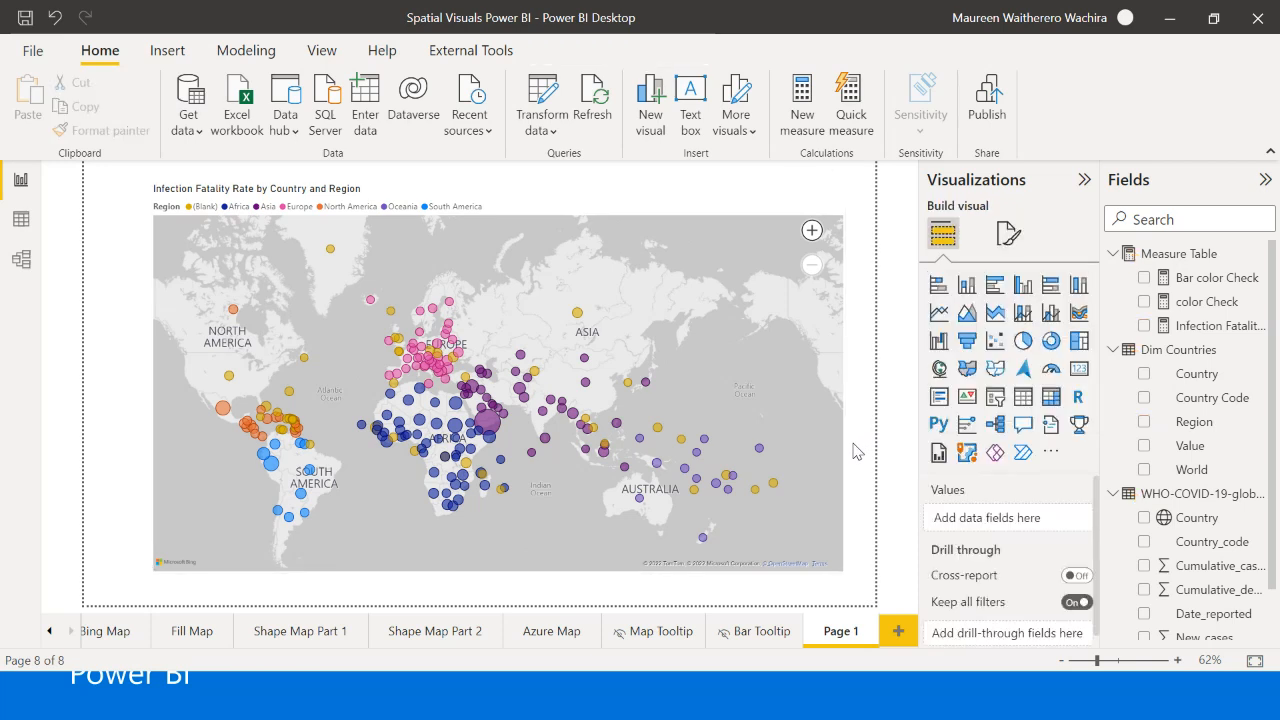
pyautogui.click(212, 636)
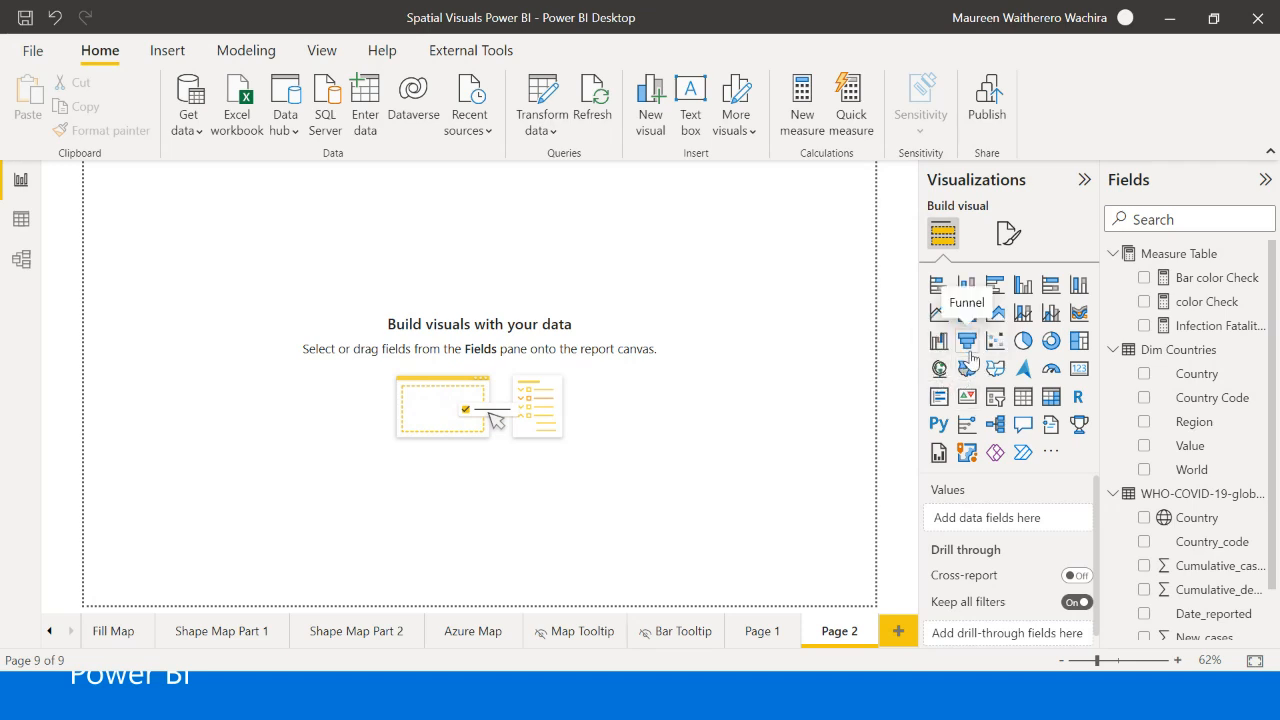
# - Insert a filled map on a new page, enlarge and center it, and assign Country from the WHO-COVID-19 table as its location
pyautogui.click(967, 366)
pyautogui.moveTo(271, 337); pyautogui.dragTo(481, 599)
pyautogui.moveTo(425, 478); pyautogui.dragTo(598, 465)
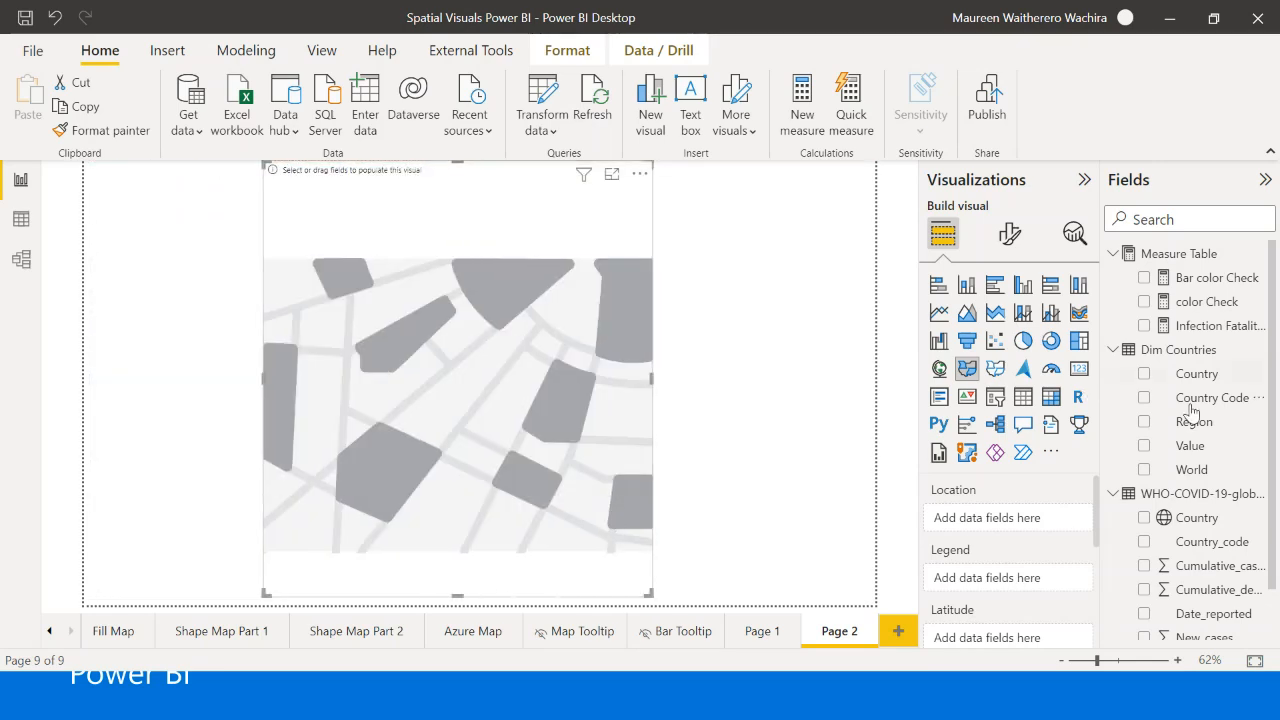
pyautogui.moveTo(1193, 520); pyautogui.dragTo(1020, 525)
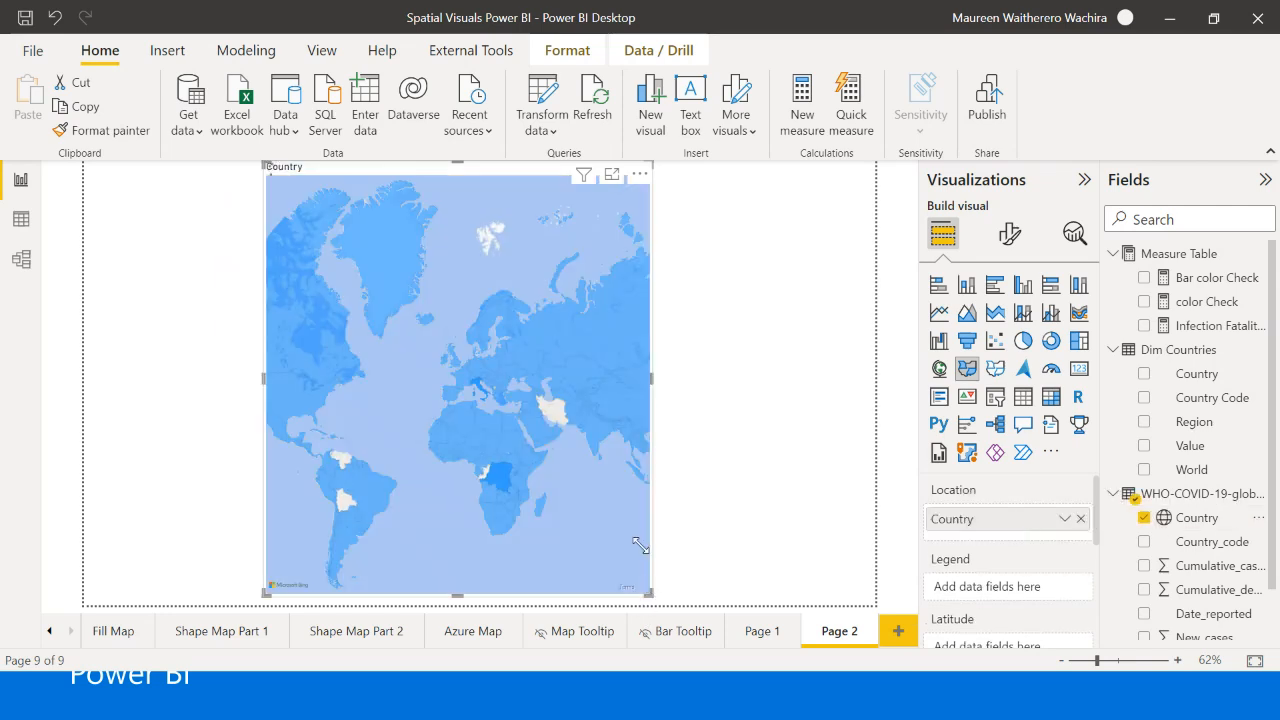
pyautogui.moveTo(640, 545); pyautogui.dragTo(636, 520)
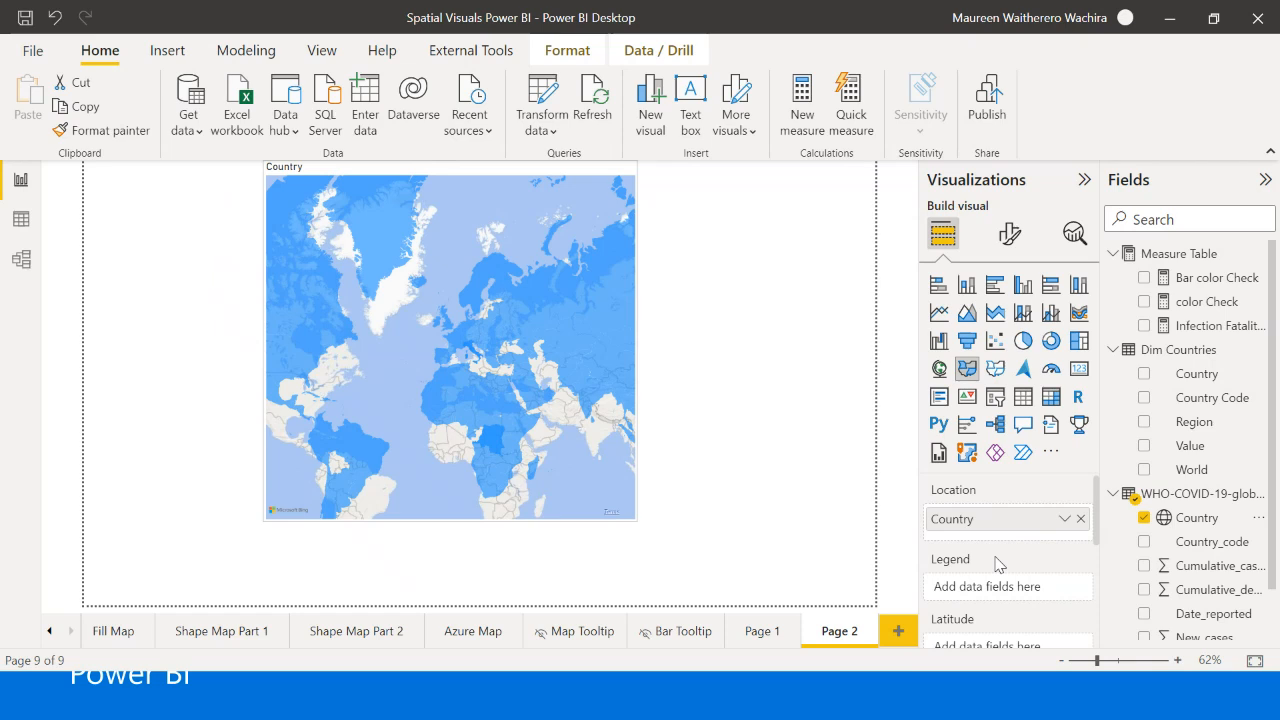
# - Enlarge the filled map slightly at its lower-right corner after reviewing its available field wells
pyautogui.scroll(-3, 1090, 550)
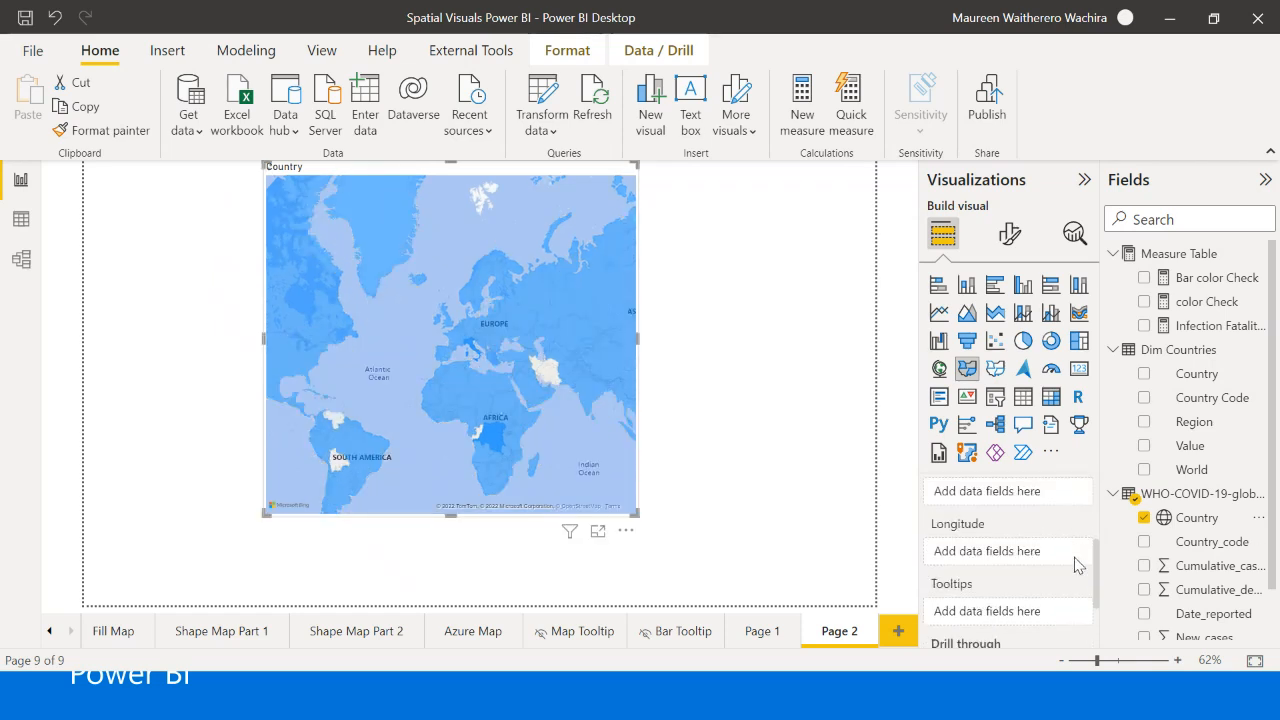
pyautogui.scroll(1, 1058, 526)
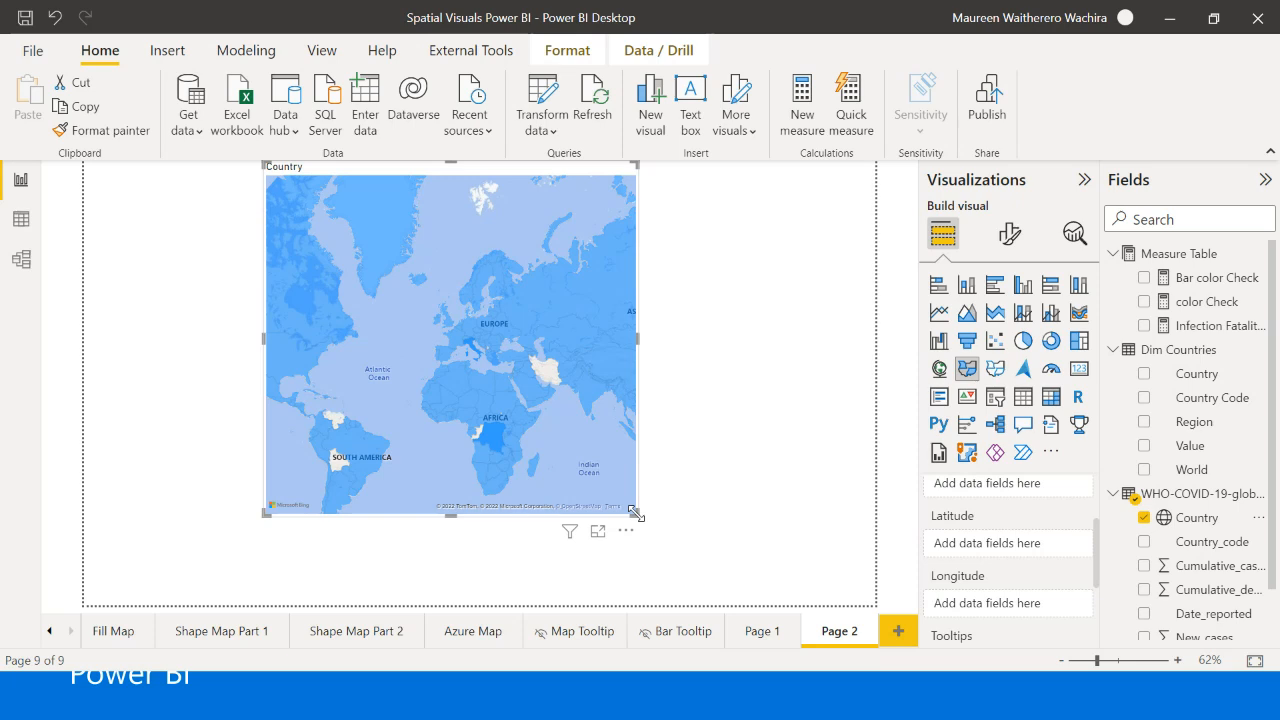
pyautogui.moveTo(633, 512); pyautogui.dragTo(667, 546)
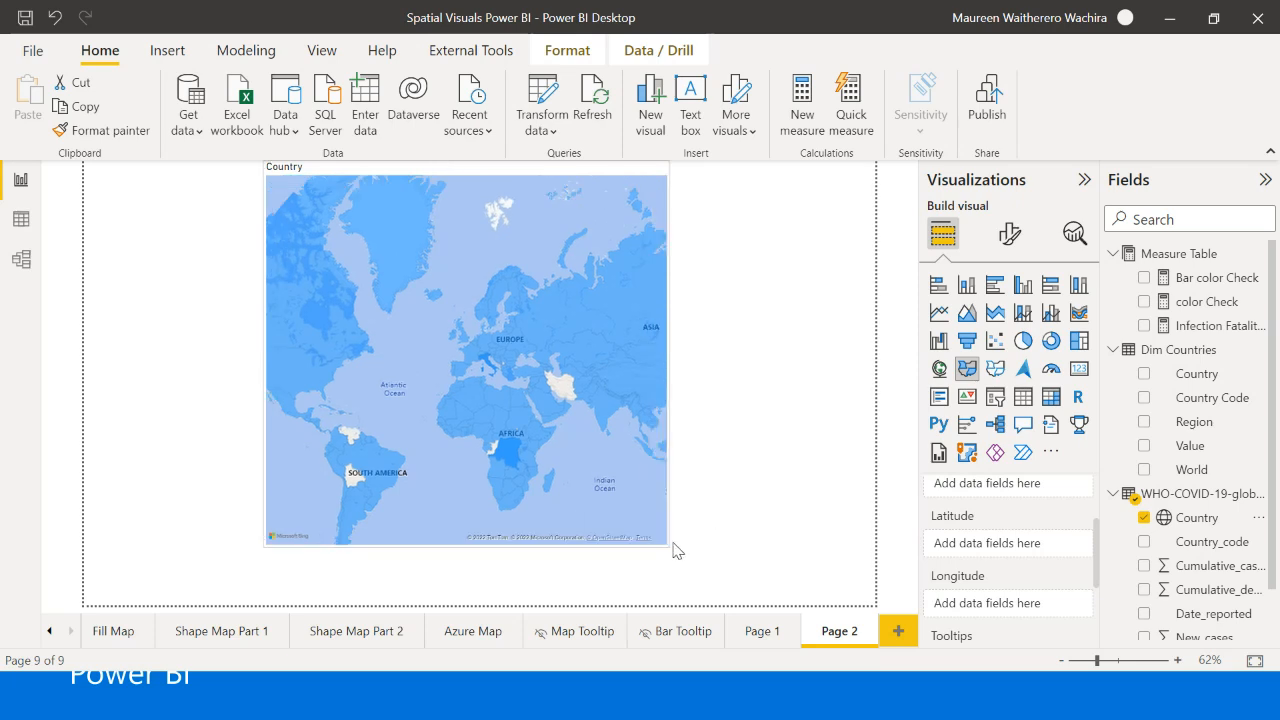
pyautogui.click(673, 550)
pyautogui.click(634, 536)
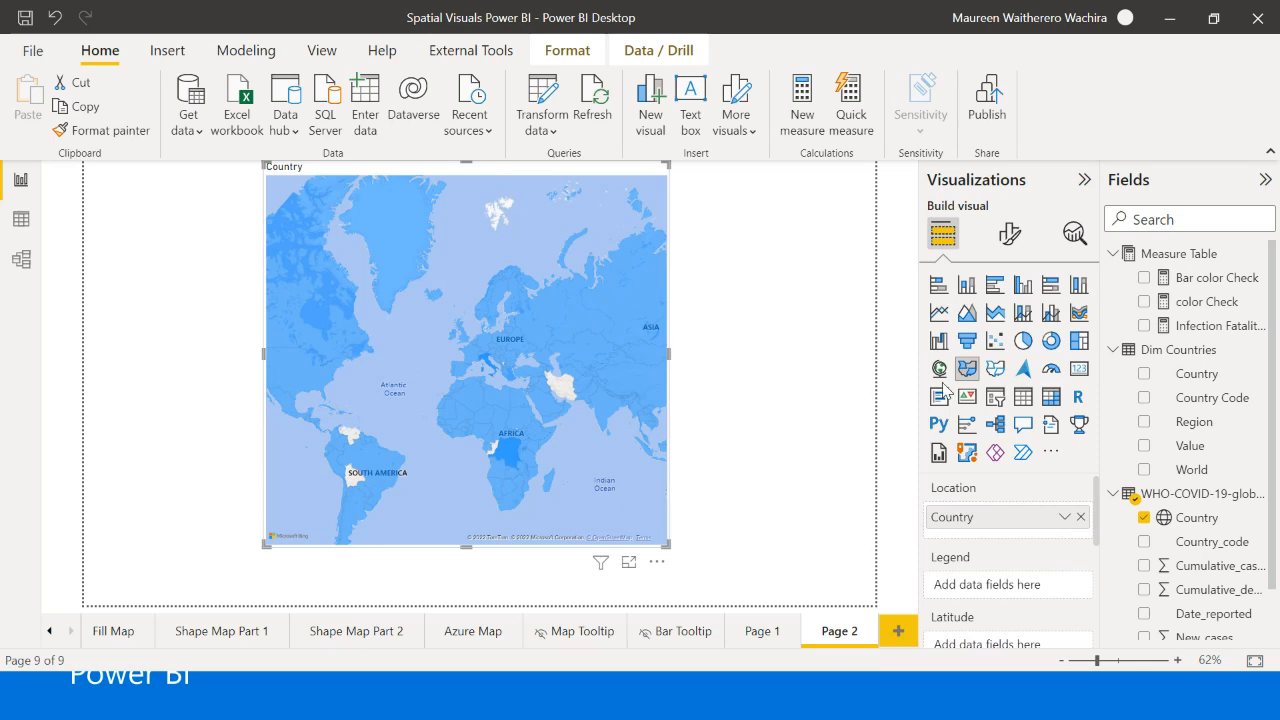
# - Add the Infection Fatality Rate measure to the filled map's tooltips
pyautogui.scroll(-1, 1003, 555)
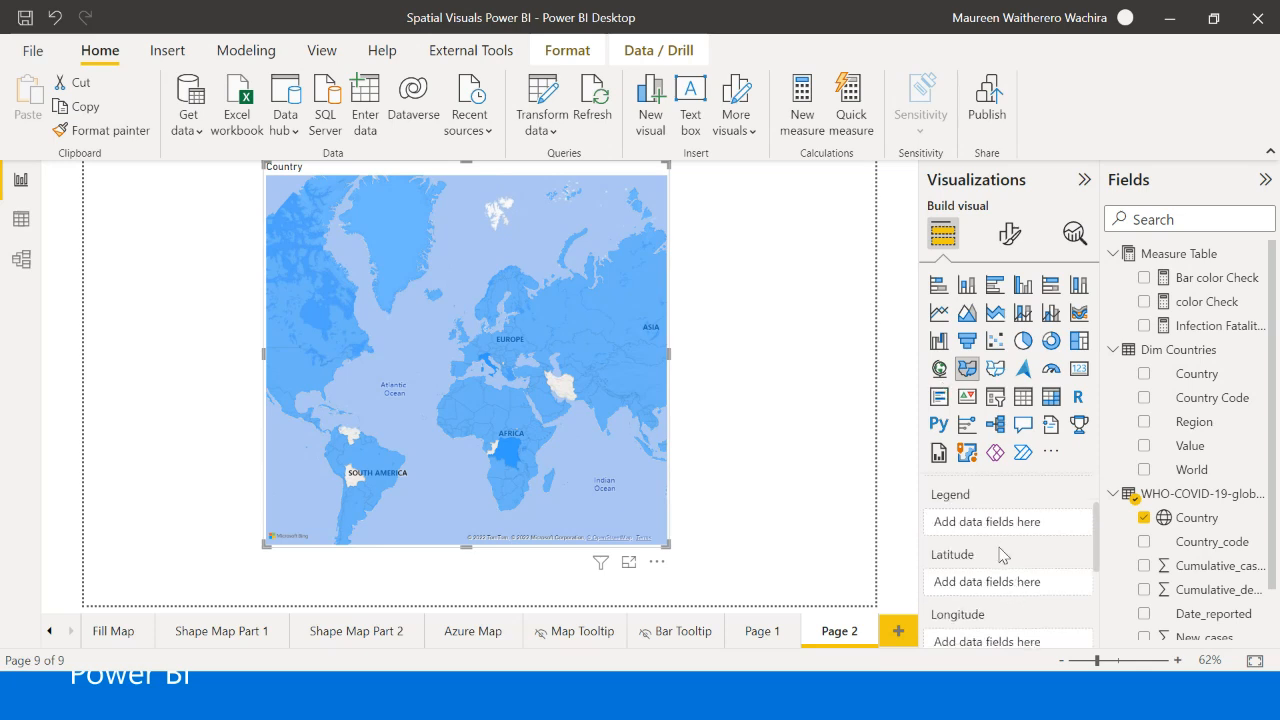
pyautogui.scroll(-1, 1003, 555)
pyautogui.scroll(2, 1003, 555)
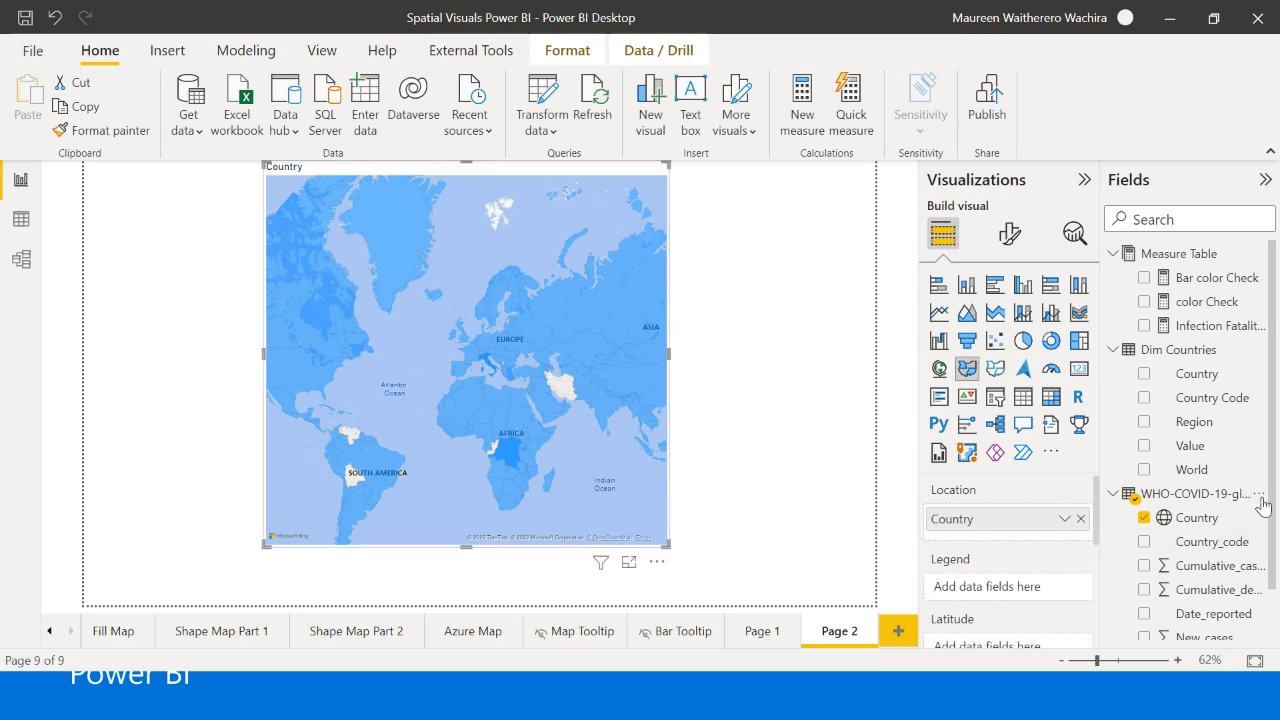
pyautogui.scroll(-4, 967, 595)
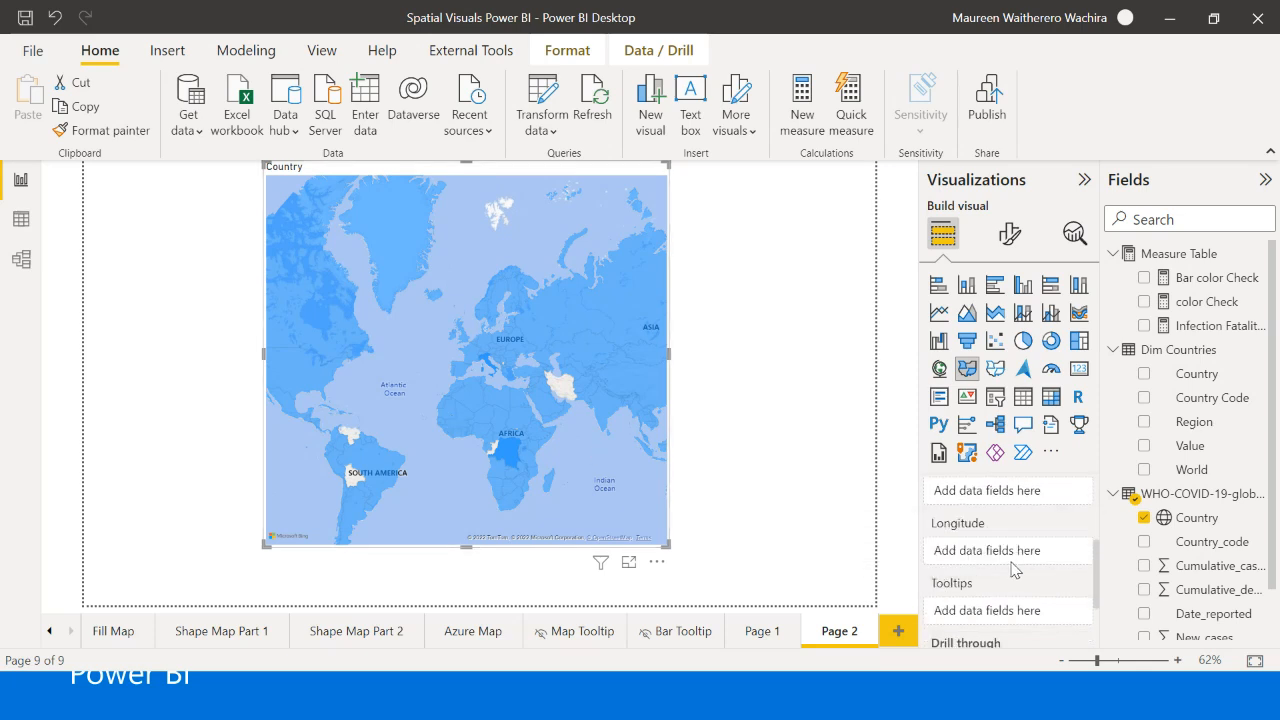
pyautogui.moveTo(1203, 330); pyautogui.dragTo(1022, 612)
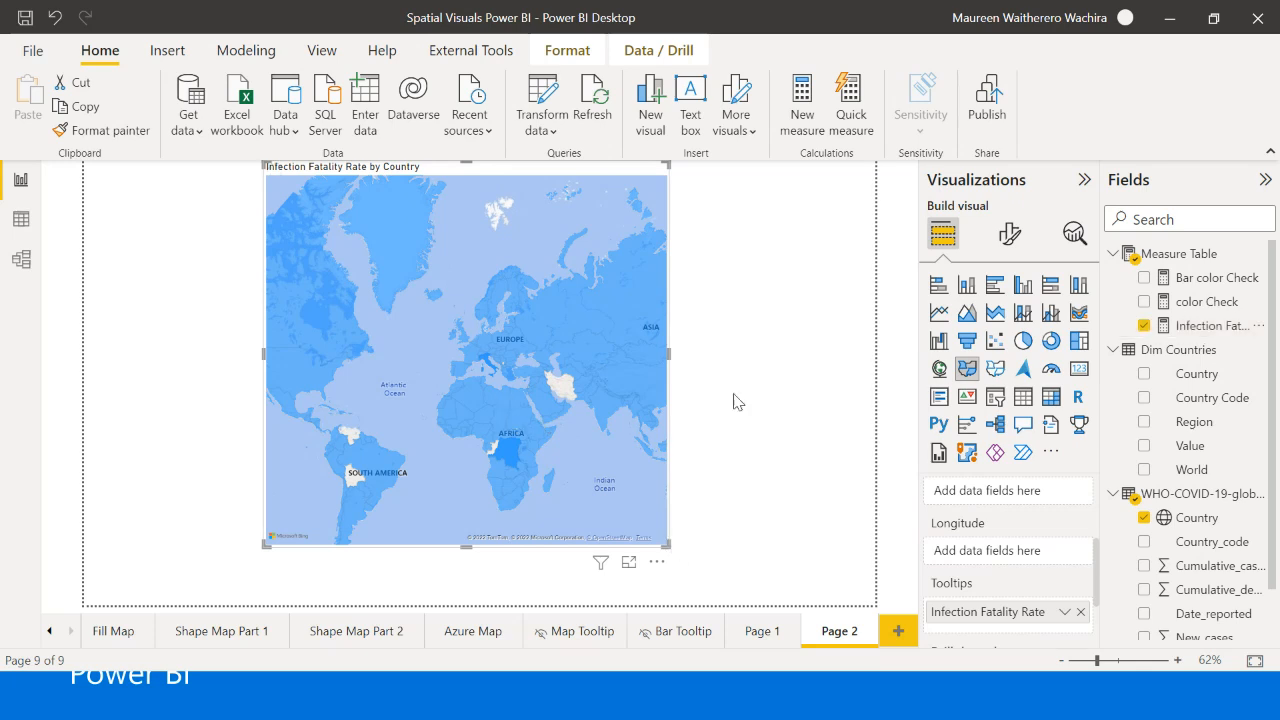
# - Widen the filled map toward the page's right side and preview the tooltips of countries in Africa, North America and Asia
pyautogui.moveTo(669, 546); pyautogui.dragTo(744, 561)
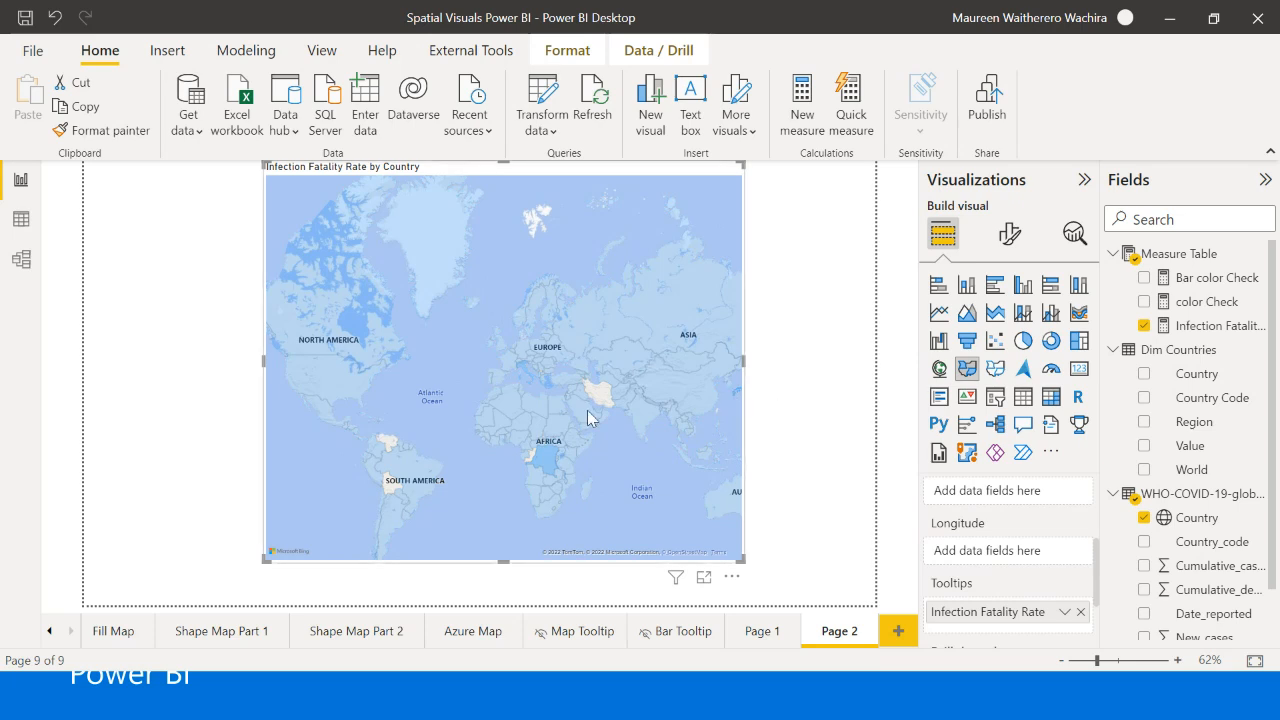
pyautogui.moveTo(543, 446)
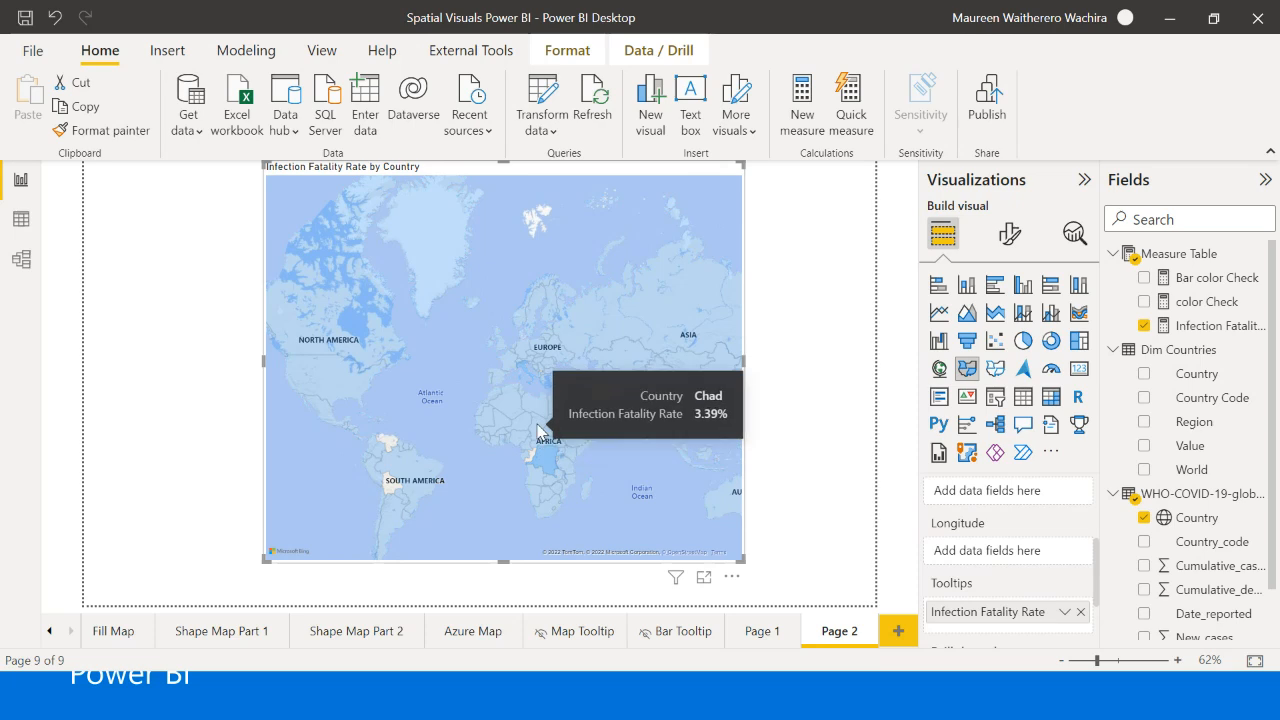
pyautogui.moveTo(540, 415)
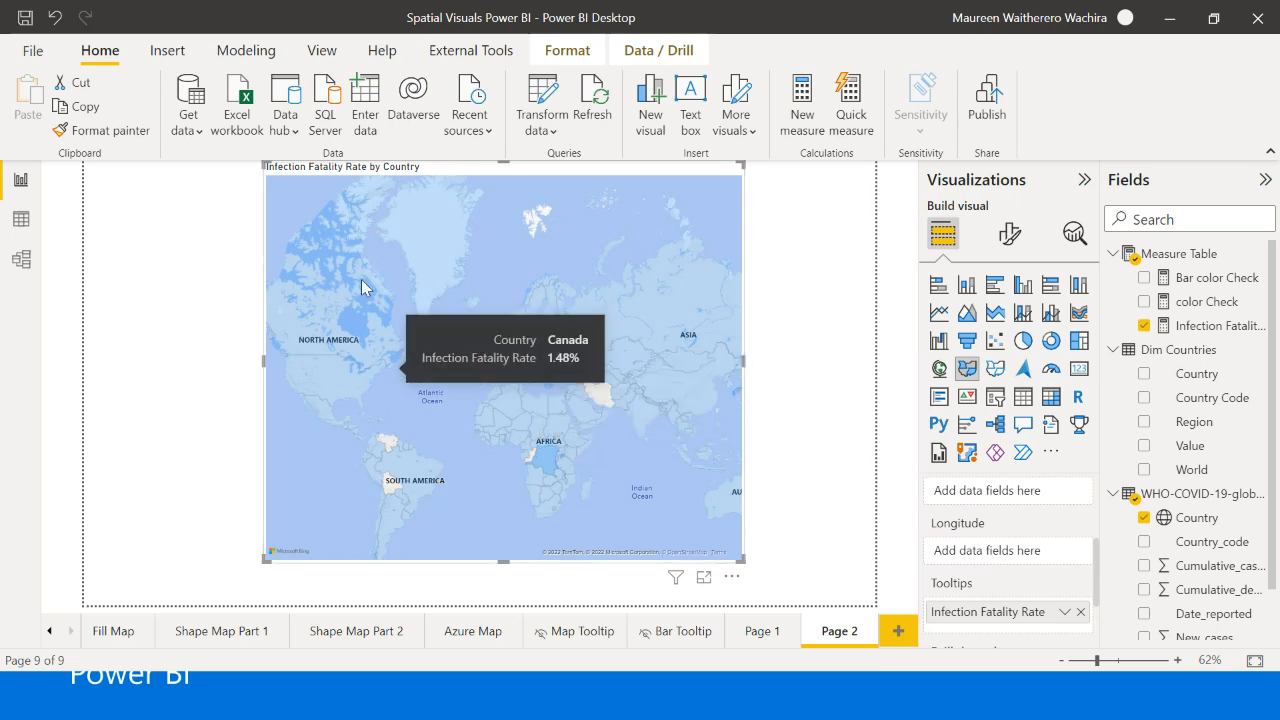
pyautogui.moveTo(642, 344)
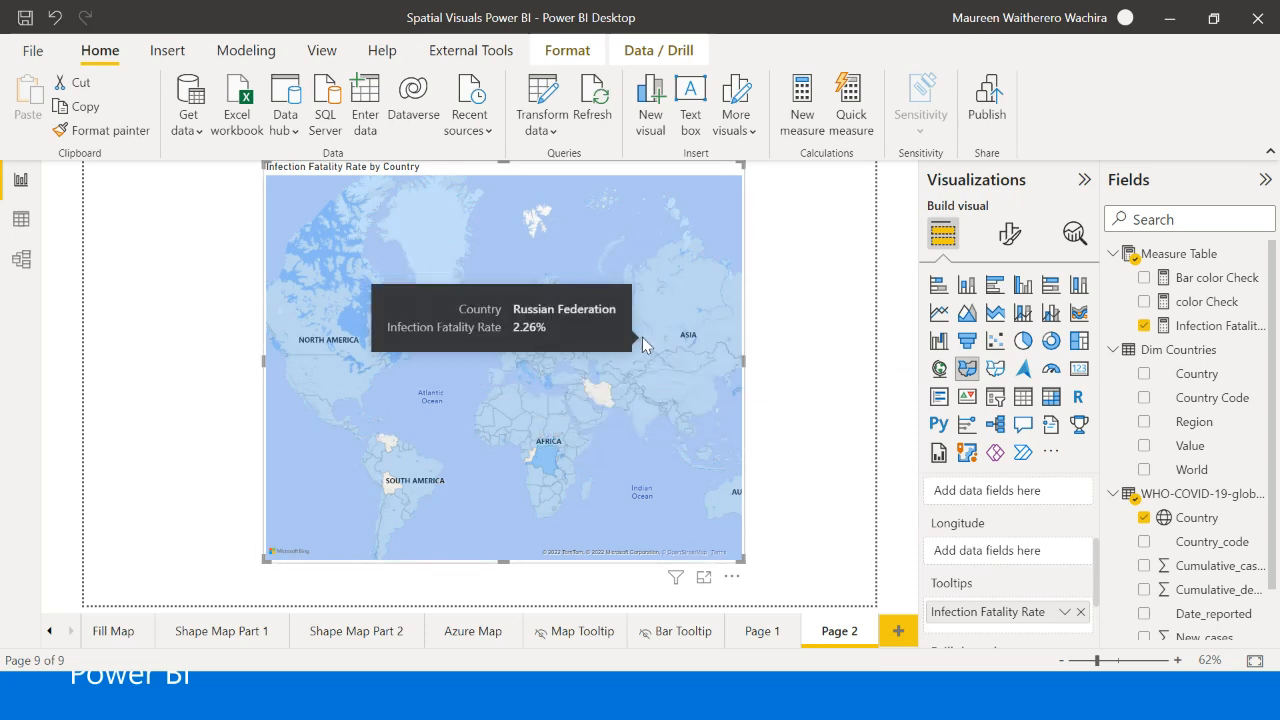
pyautogui.moveTo(600, 387)
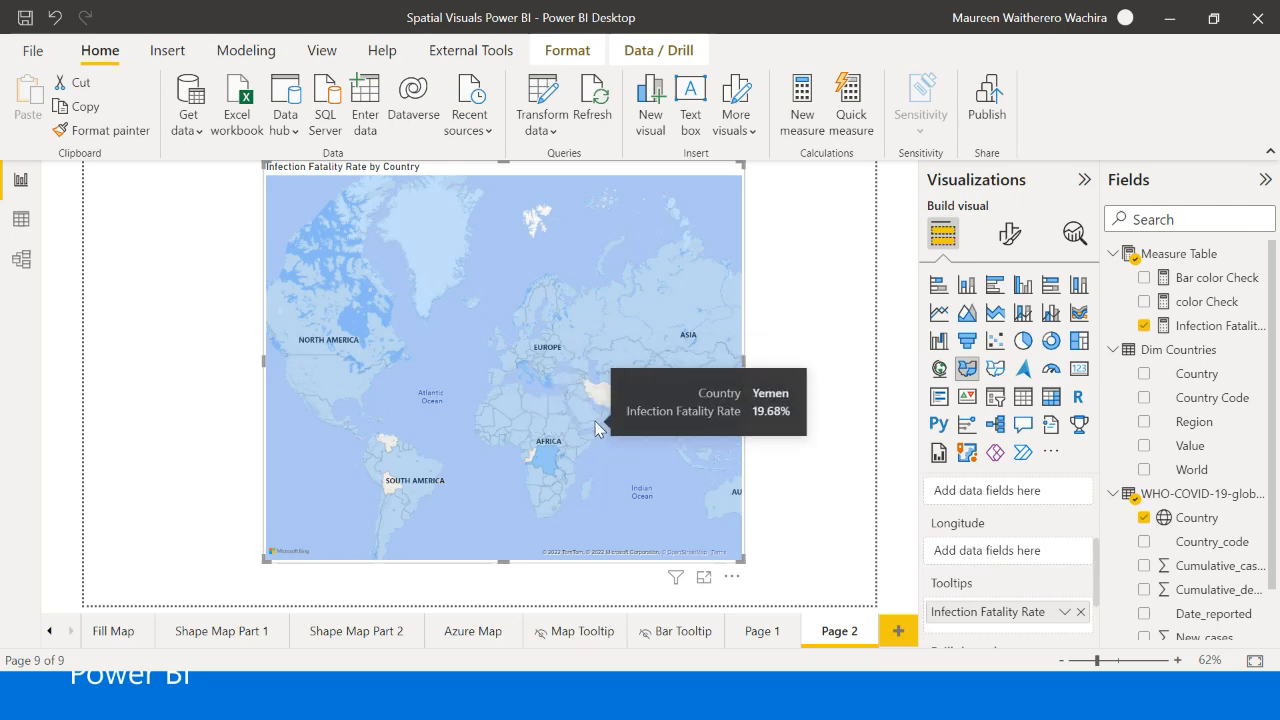
# - Examine the filled map's fill color settings and return to its field assignments
pyautogui.scroll(-2, 1005, 565)
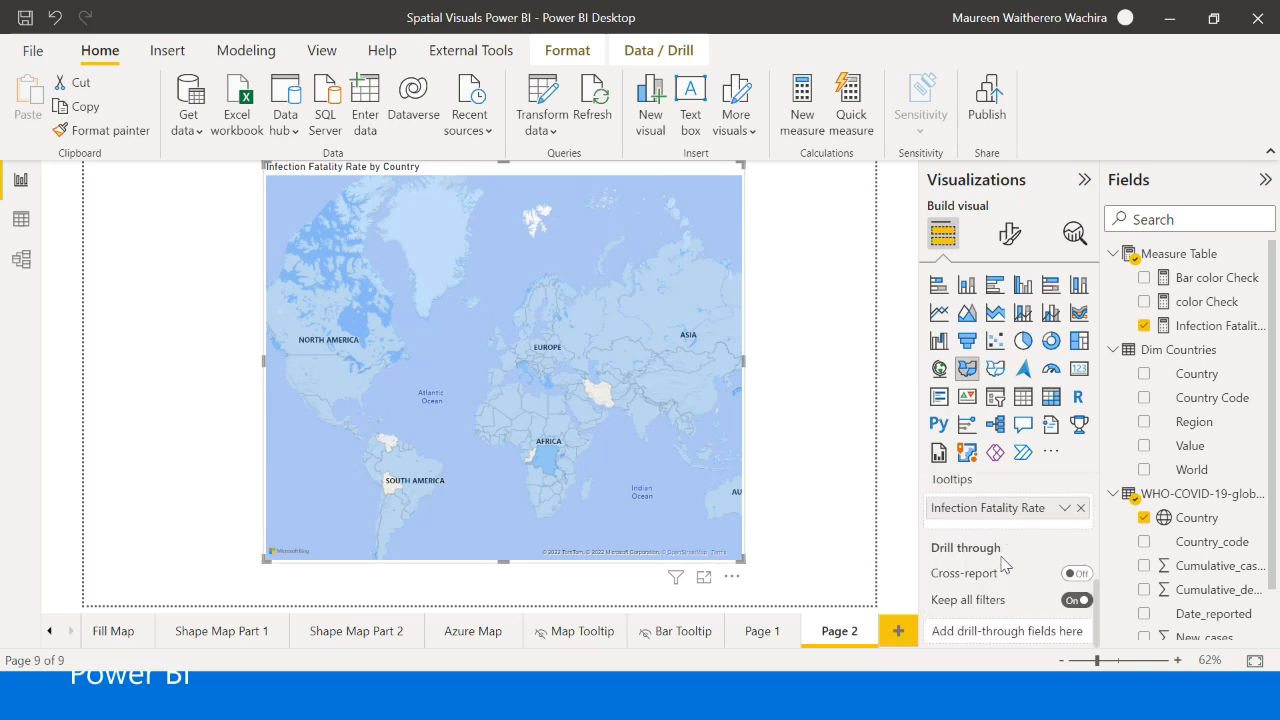
pyautogui.scroll(2, 1005, 565)
pyautogui.click(1010, 233)
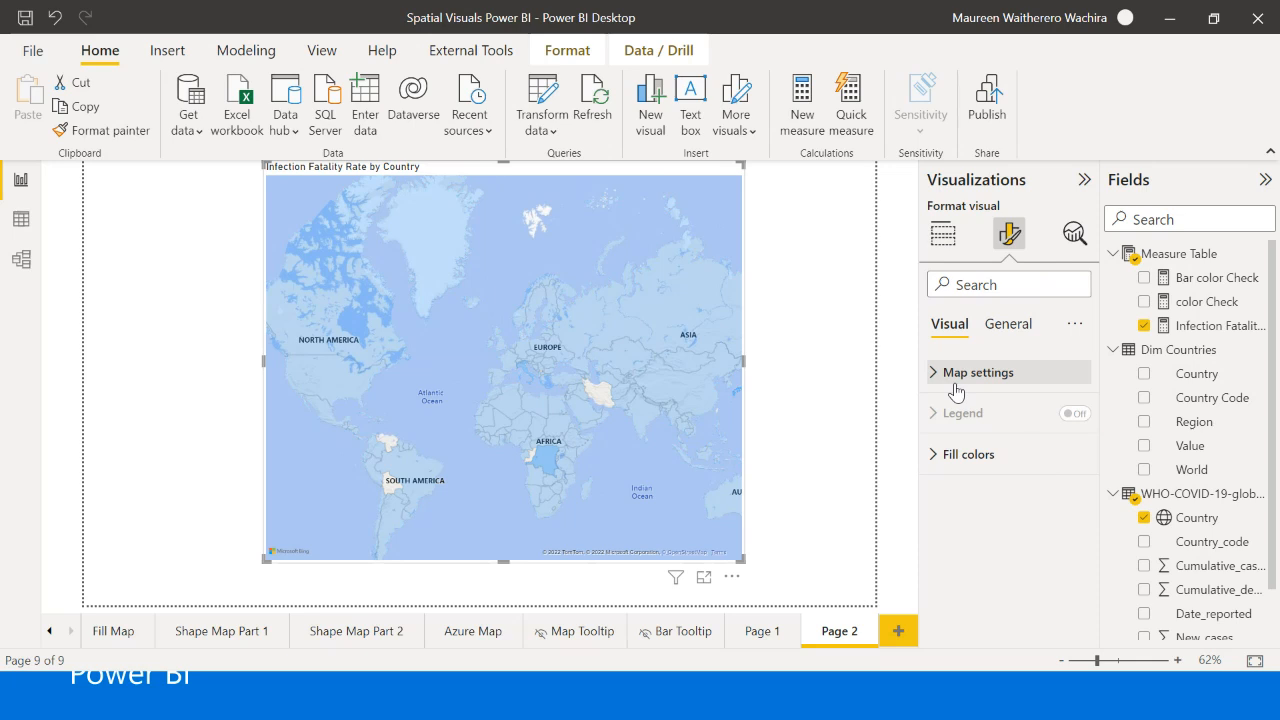
pyautogui.click(968, 454)
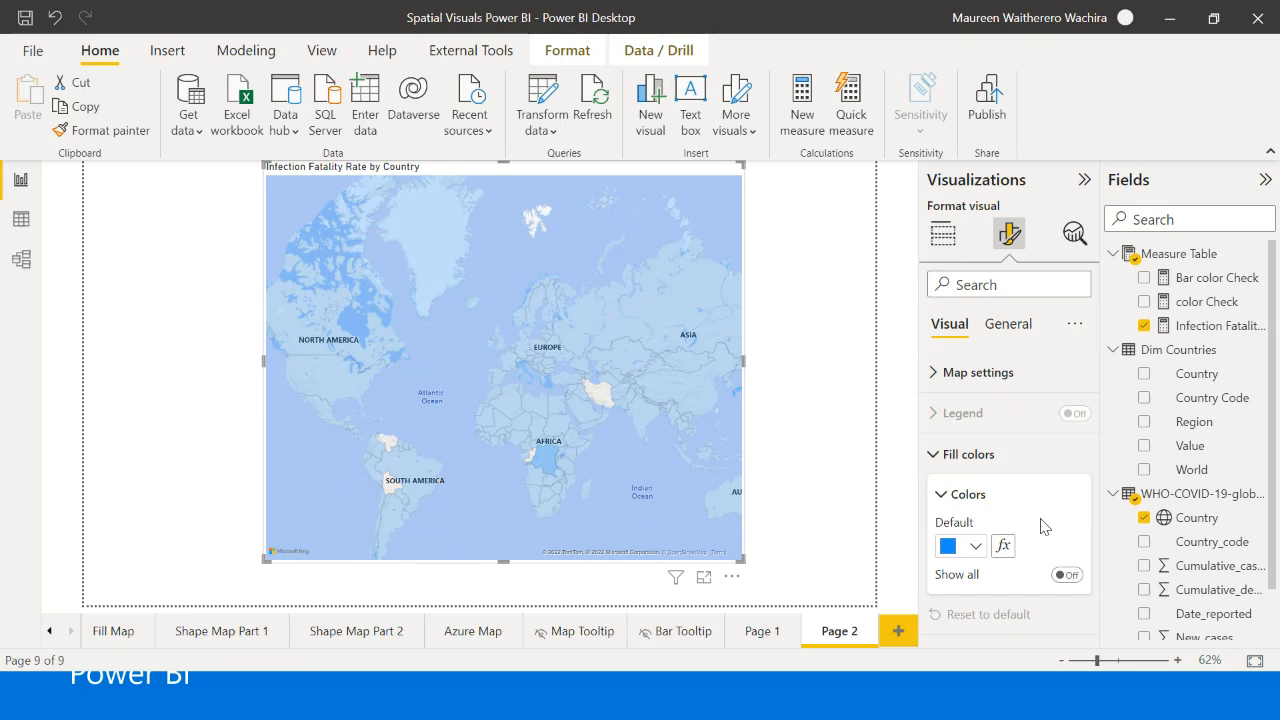
pyautogui.click(960, 456)
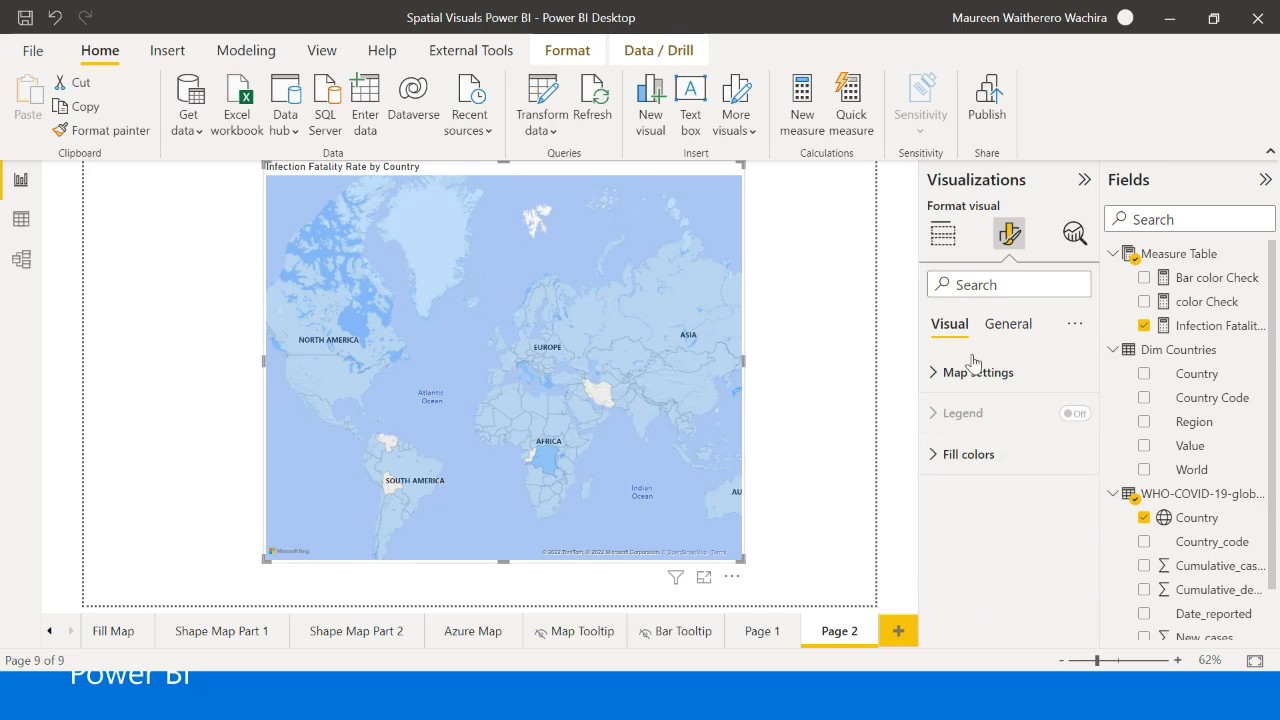
pyautogui.click(943, 233)
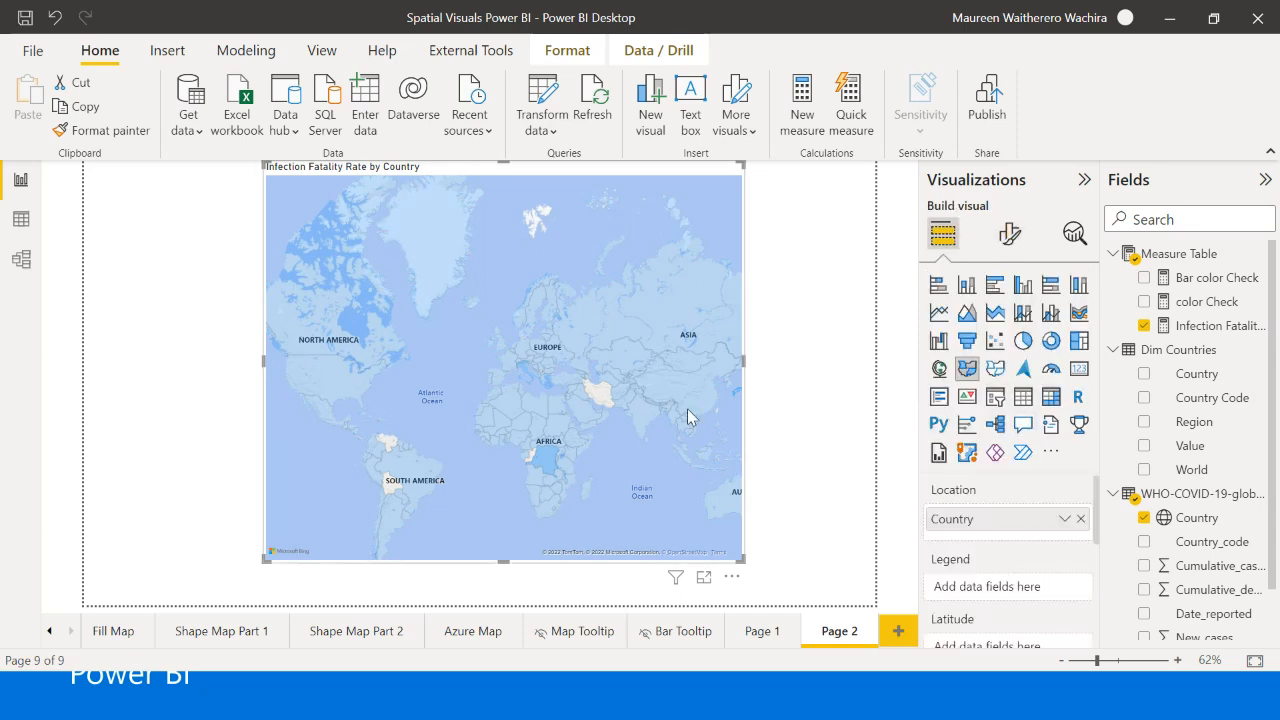
# - Try Region from Dim Countries as the filled map's legend and preview a country's tooltip in Asia
pyautogui.scroll(-1, 1177, 478)
pyautogui.scroll(1, 1177, 478)
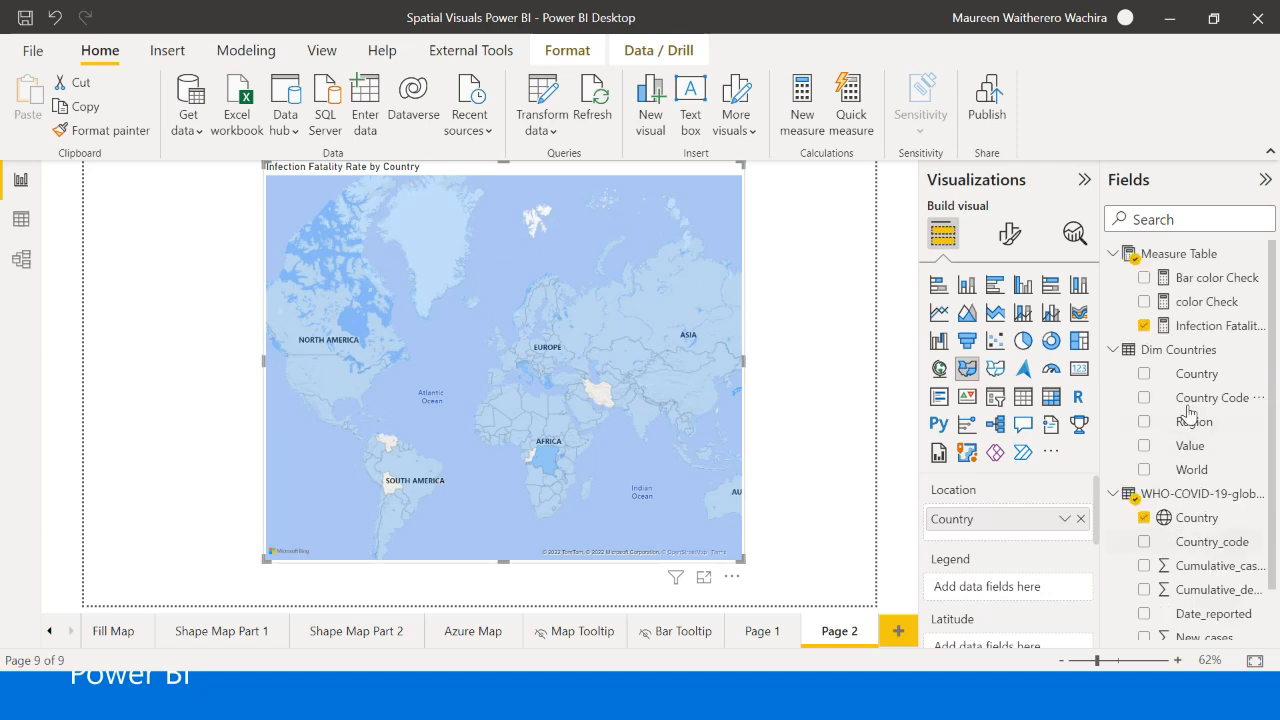
pyautogui.moveTo(1190, 421); pyautogui.dragTo(1008, 582)
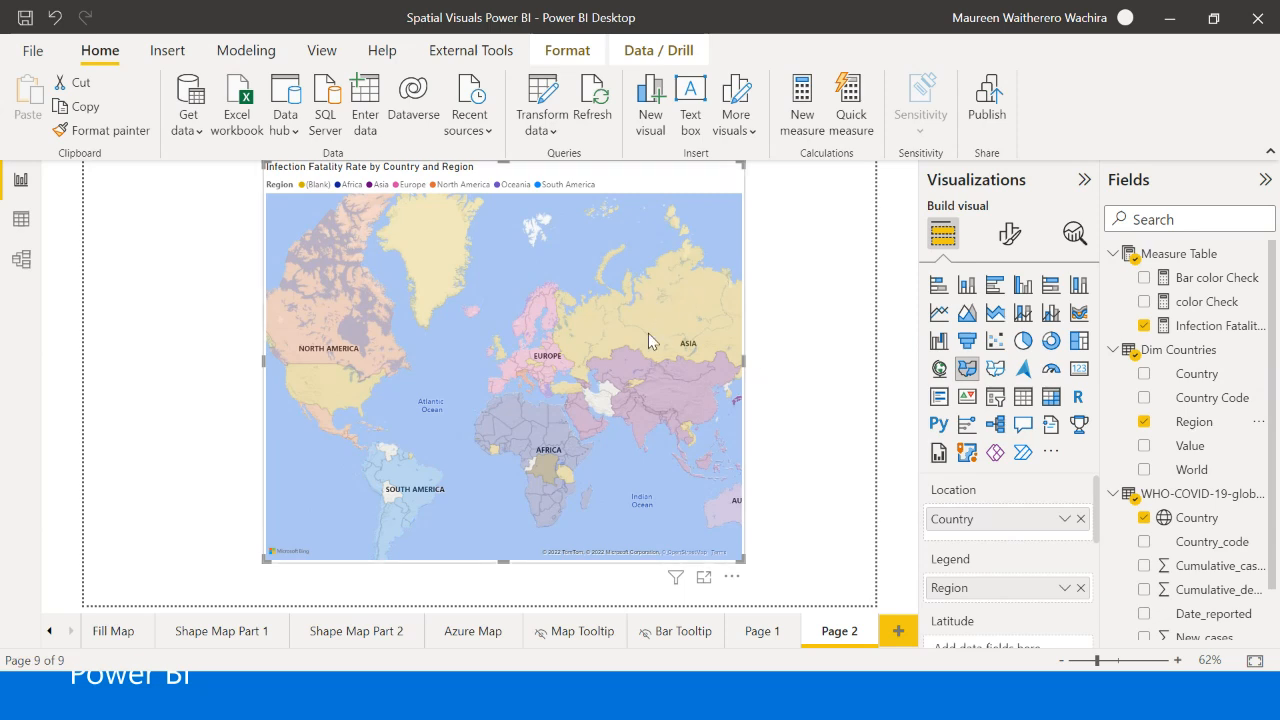
pyautogui.moveTo(692, 305)
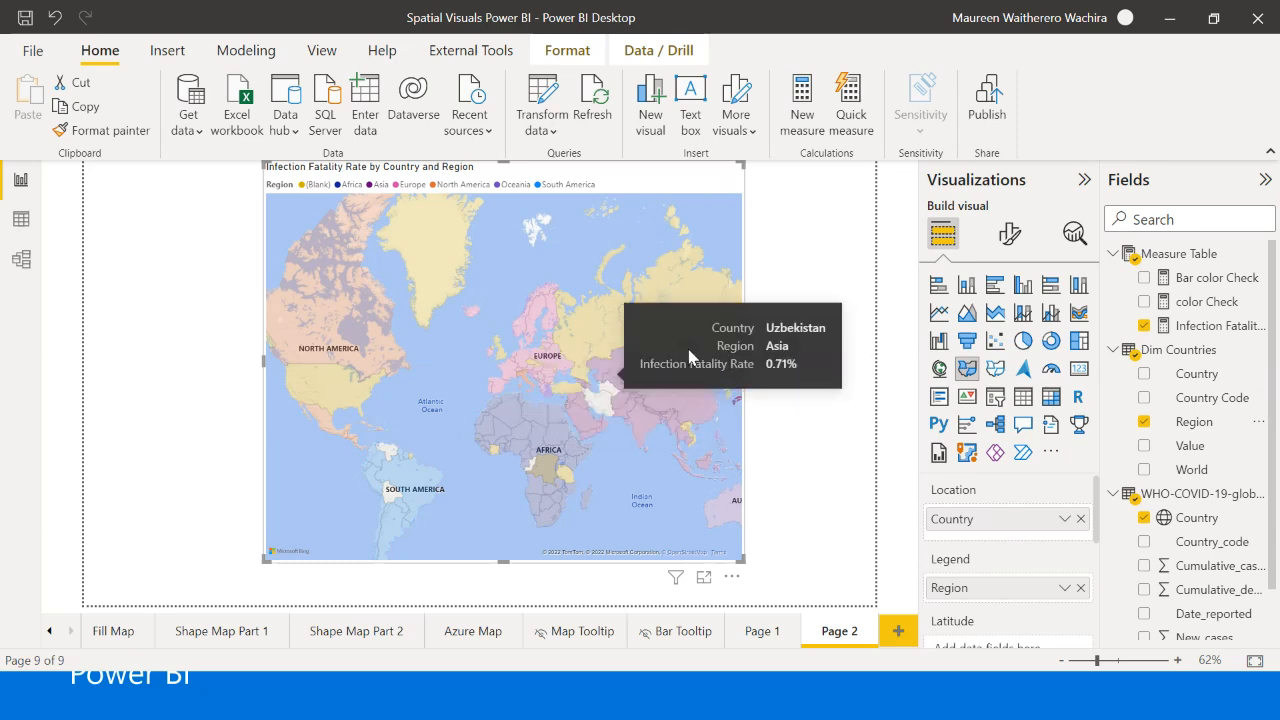
# - Remove Region from the filled map's legend
pyautogui.scroll(-1, 1010, 602)
pyautogui.scroll(1, 1011, 600)
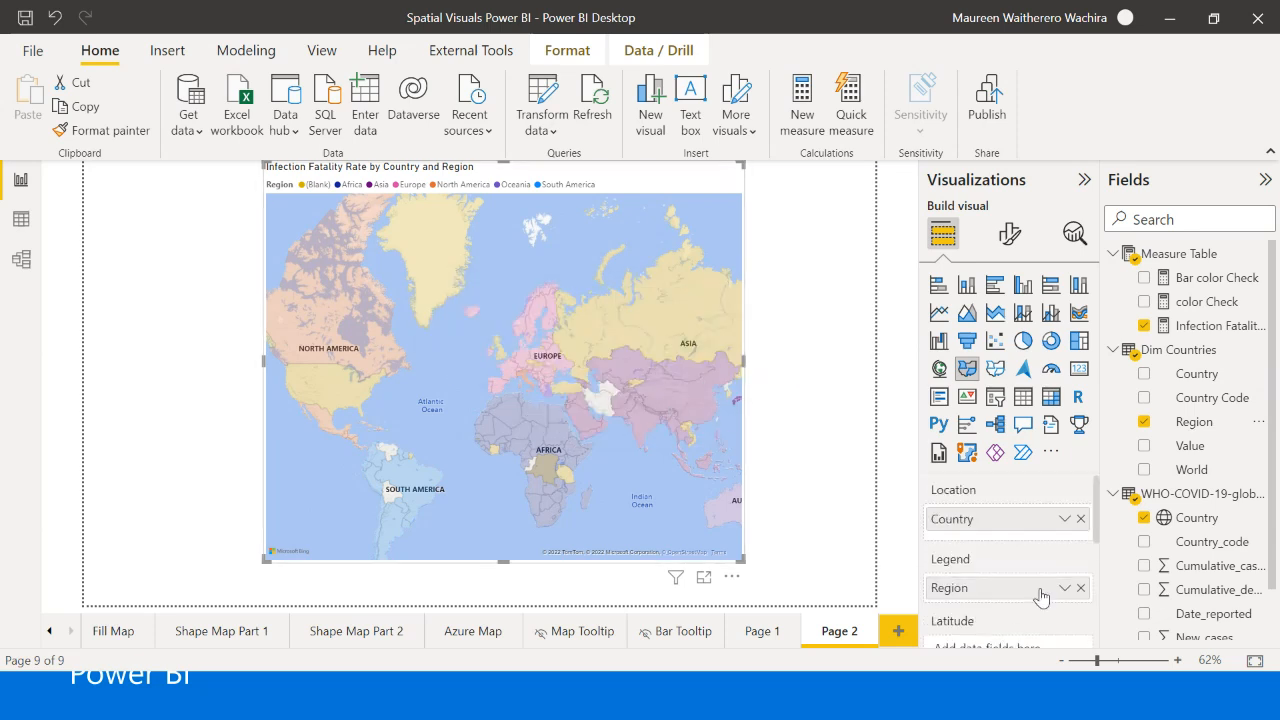
pyautogui.click(1081, 589)
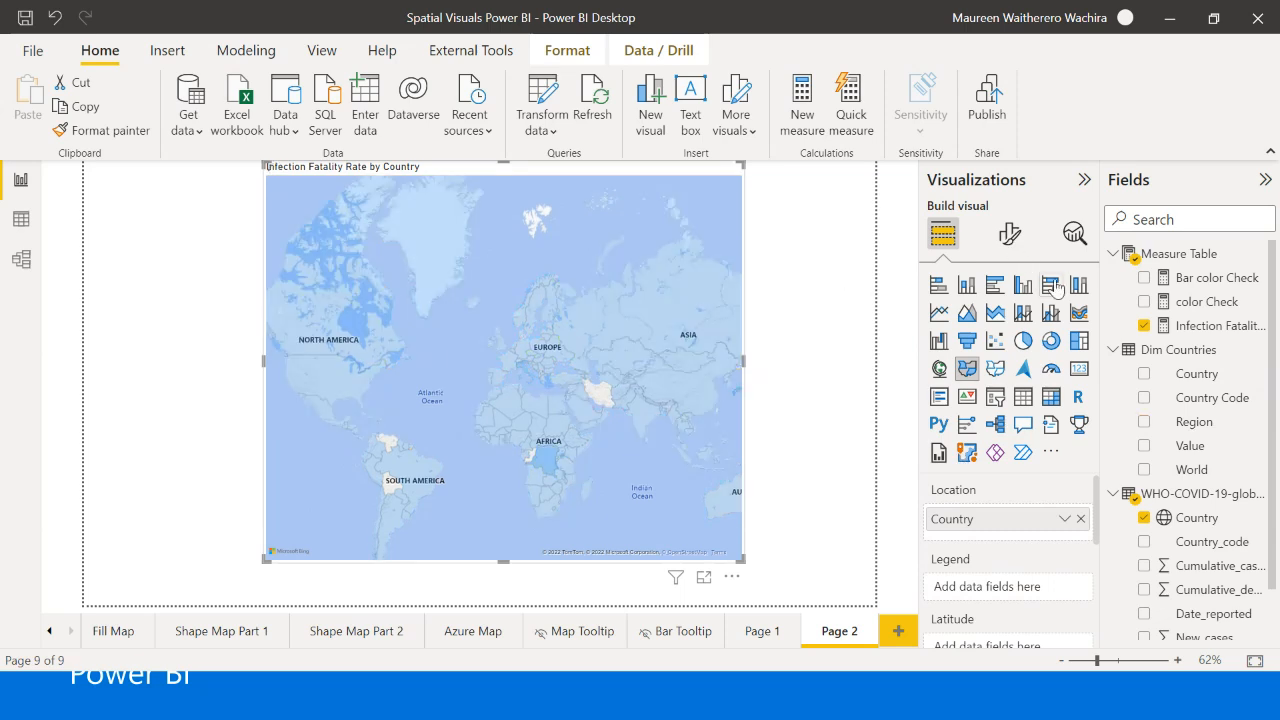
# - Turn on Show all for the filled map's fill colors and look through the list of individual country colors
pyautogui.click(1010, 233)
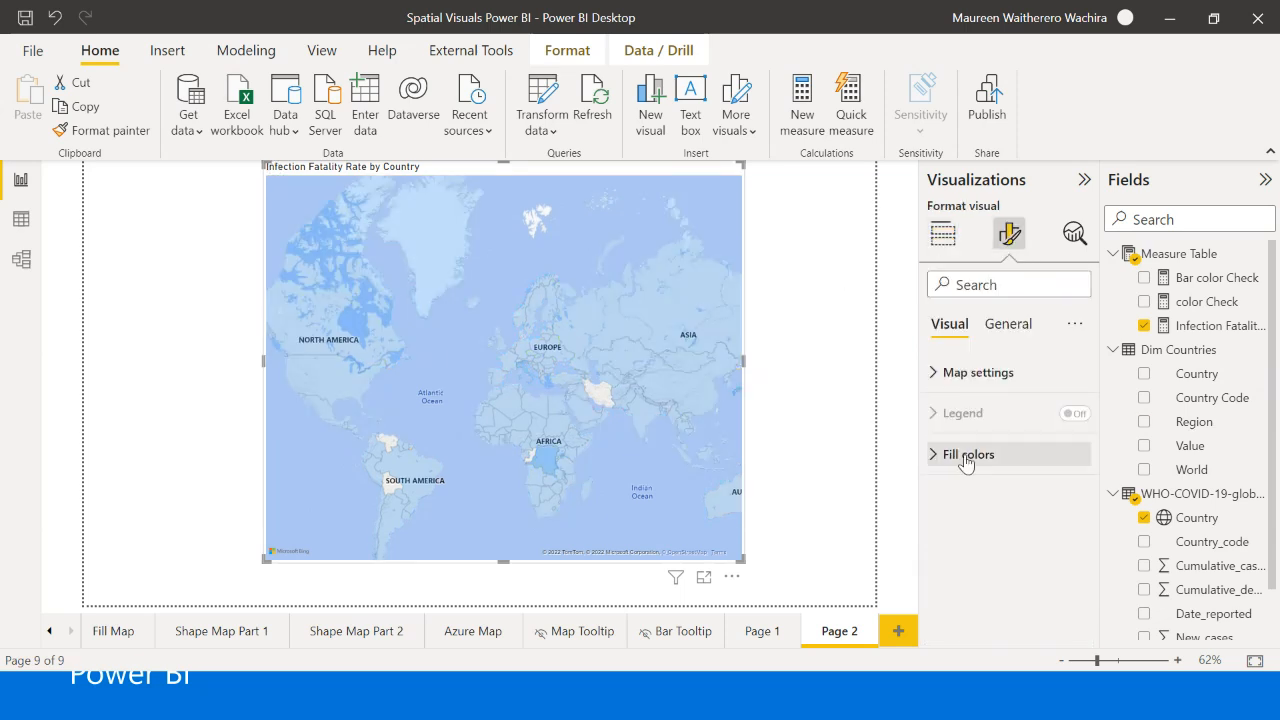
pyautogui.click(968, 454)
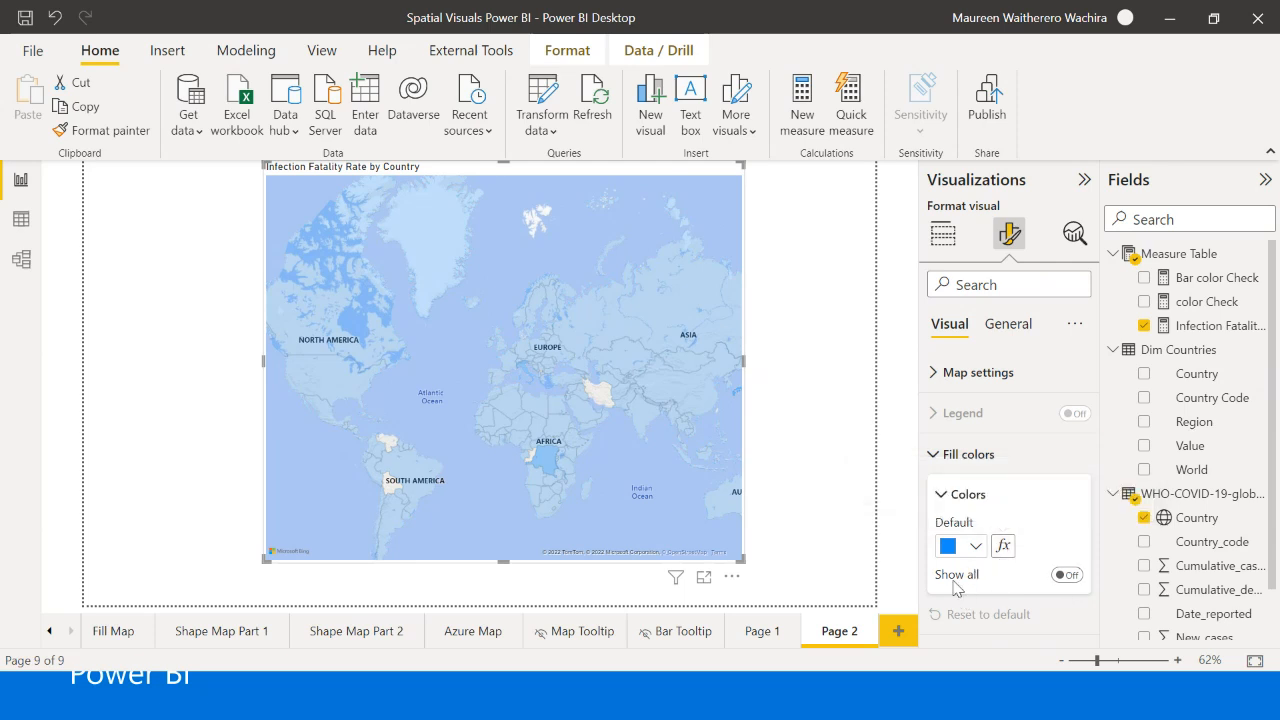
pyautogui.click(1066, 576)
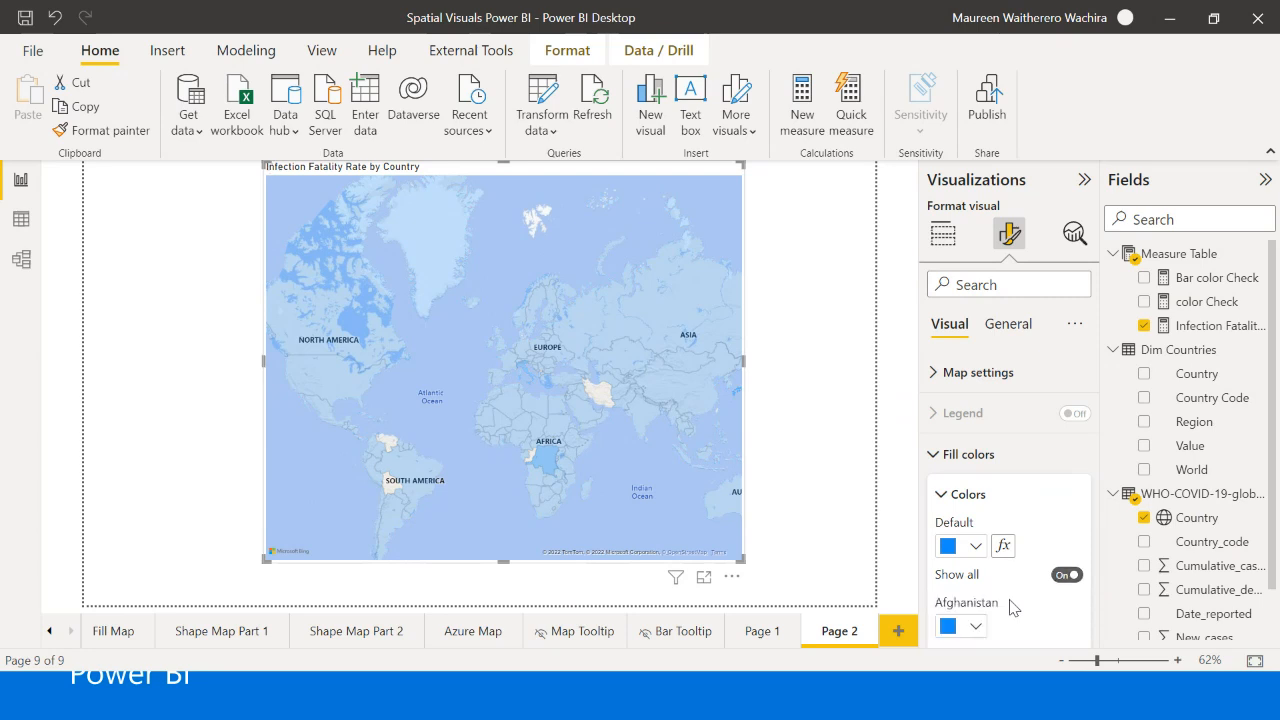
pyautogui.scroll(-4, 1011, 600)
pyautogui.scroll(2, 1020, 565)
pyautogui.scroll(-8, 1020, 568)
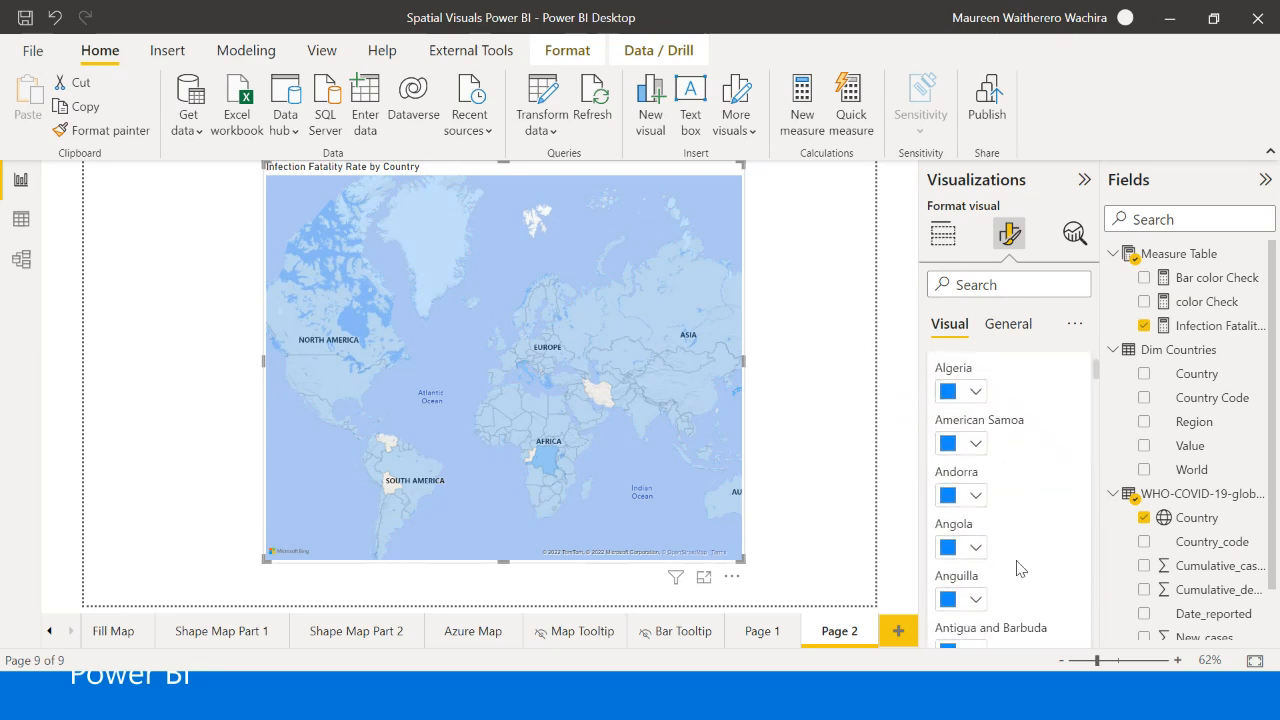
pyautogui.scroll(-1, 1020, 568)
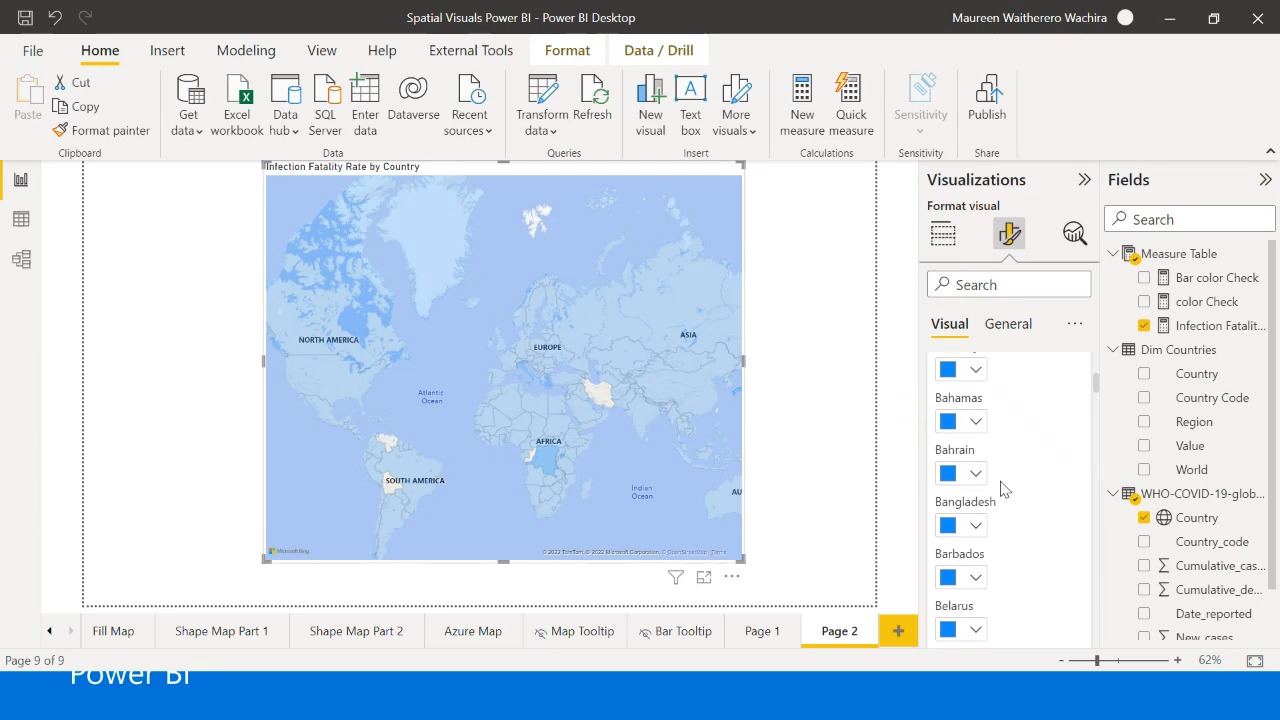
pyautogui.scroll(3, 1020, 516)
pyautogui.scroll(10, 1017, 516)
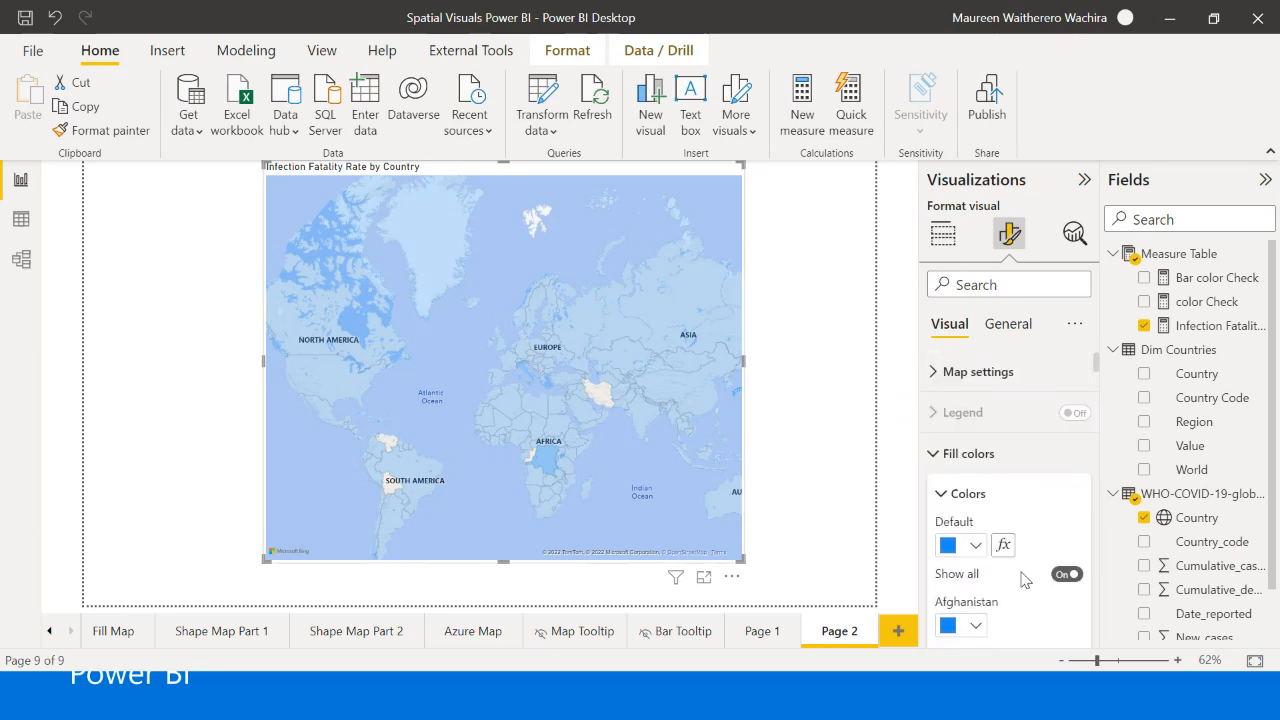
# - Look through the individual country colors of the filled map and turn off Show all for its fill colors
pyautogui.scroll(-3, 1006, 588)
pyautogui.scroll(3, 1006, 588)
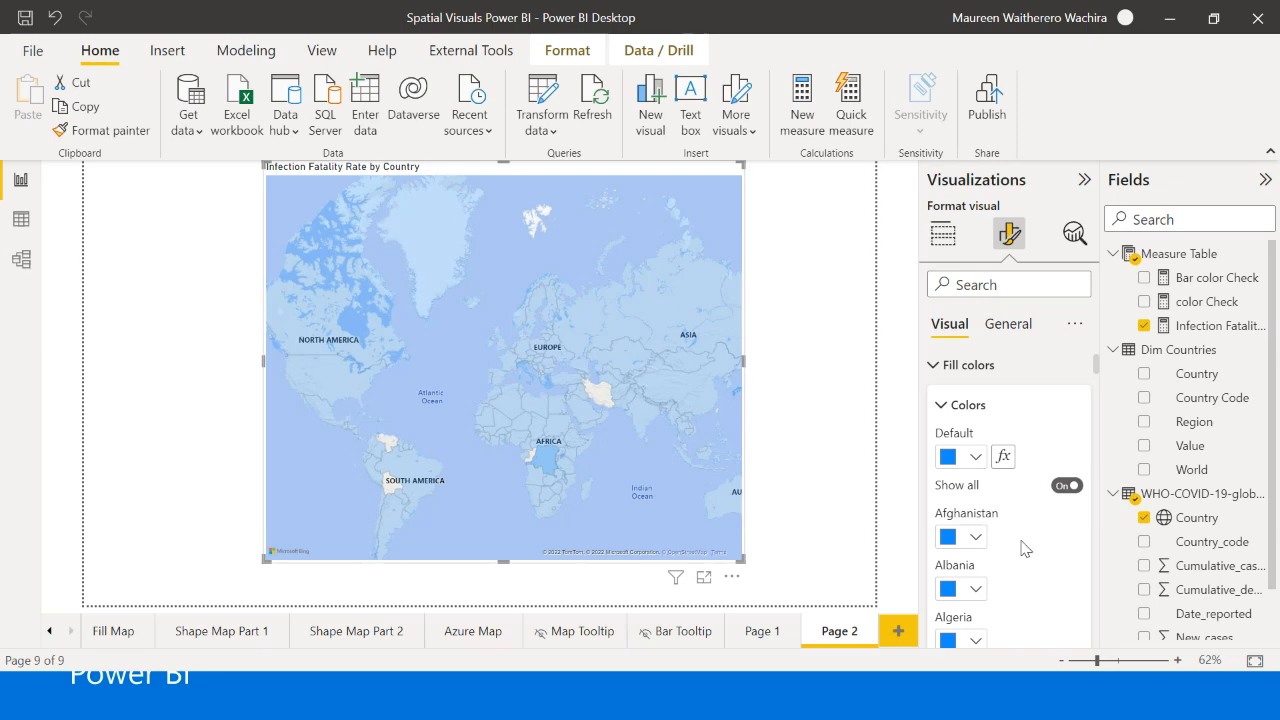
pyautogui.scroll(-3, 1024, 540)
pyautogui.scroll(3, 1030, 520)
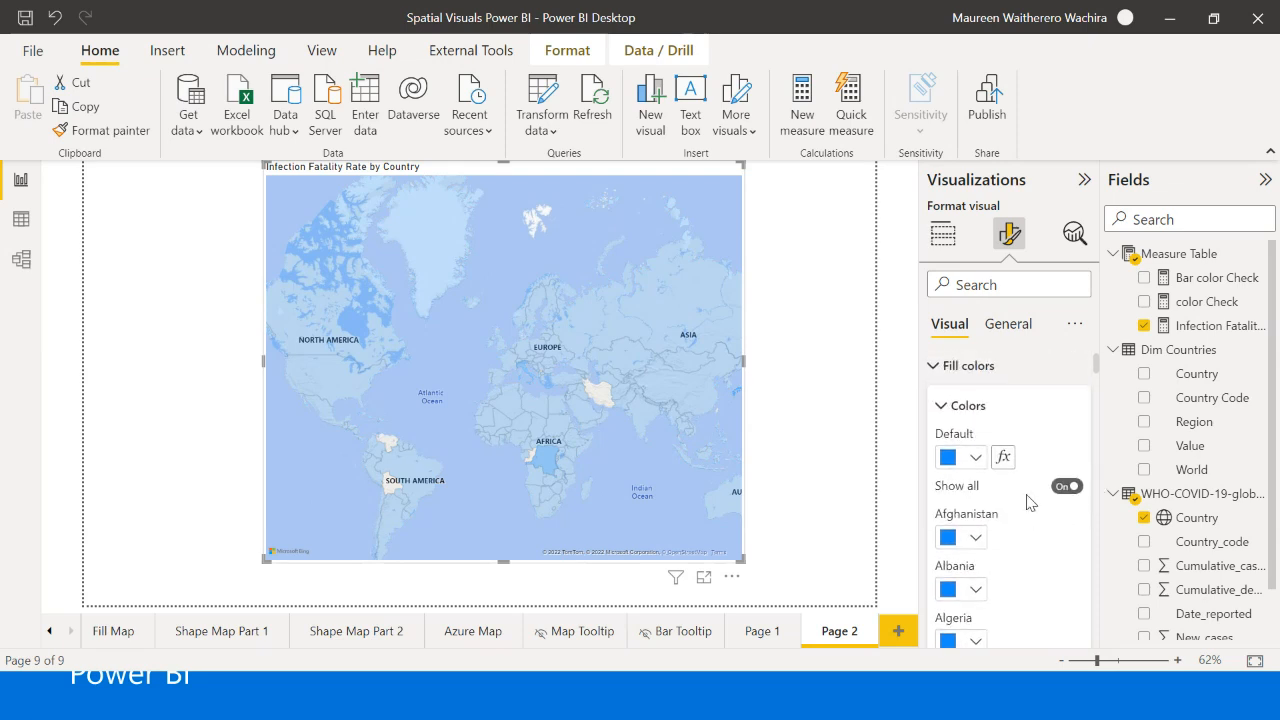
pyautogui.scroll(-3, 1025, 535)
pyautogui.scroll(2, 1008, 495)
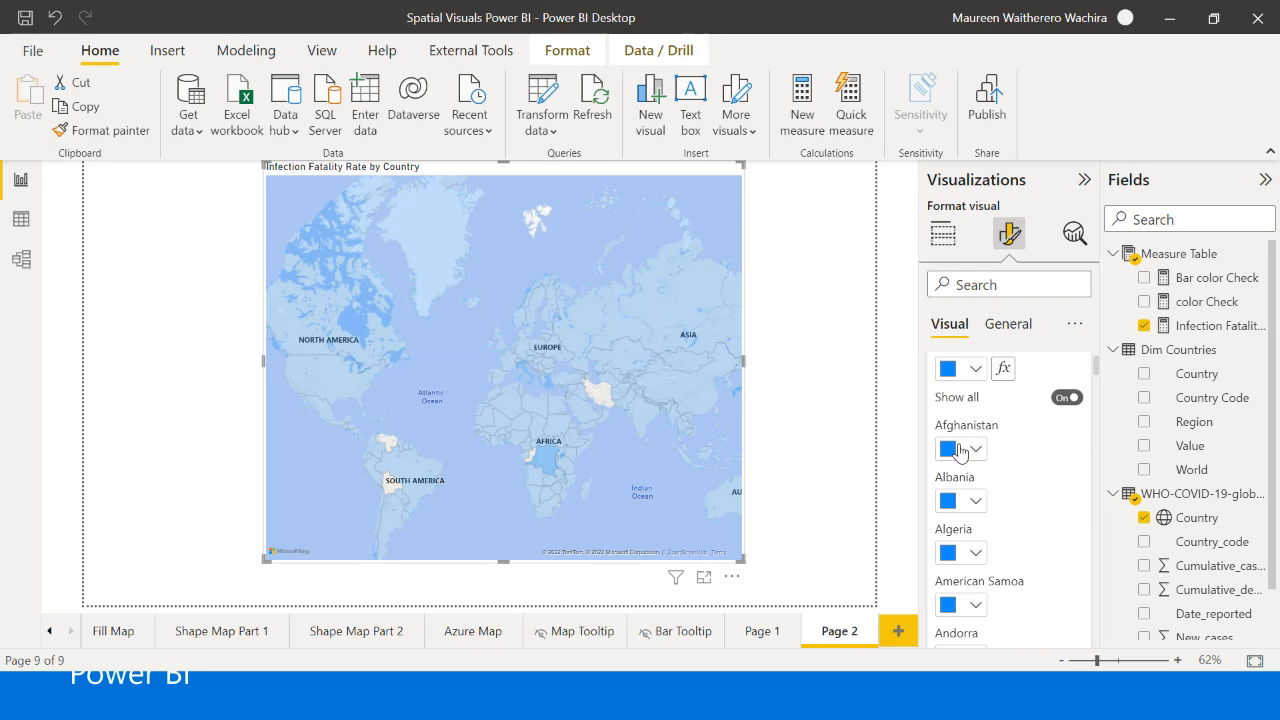
pyautogui.scroll(-1, 972, 458)
pyautogui.scroll(4, 985, 495)
pyautogui.scroll(-2, 985, 520)
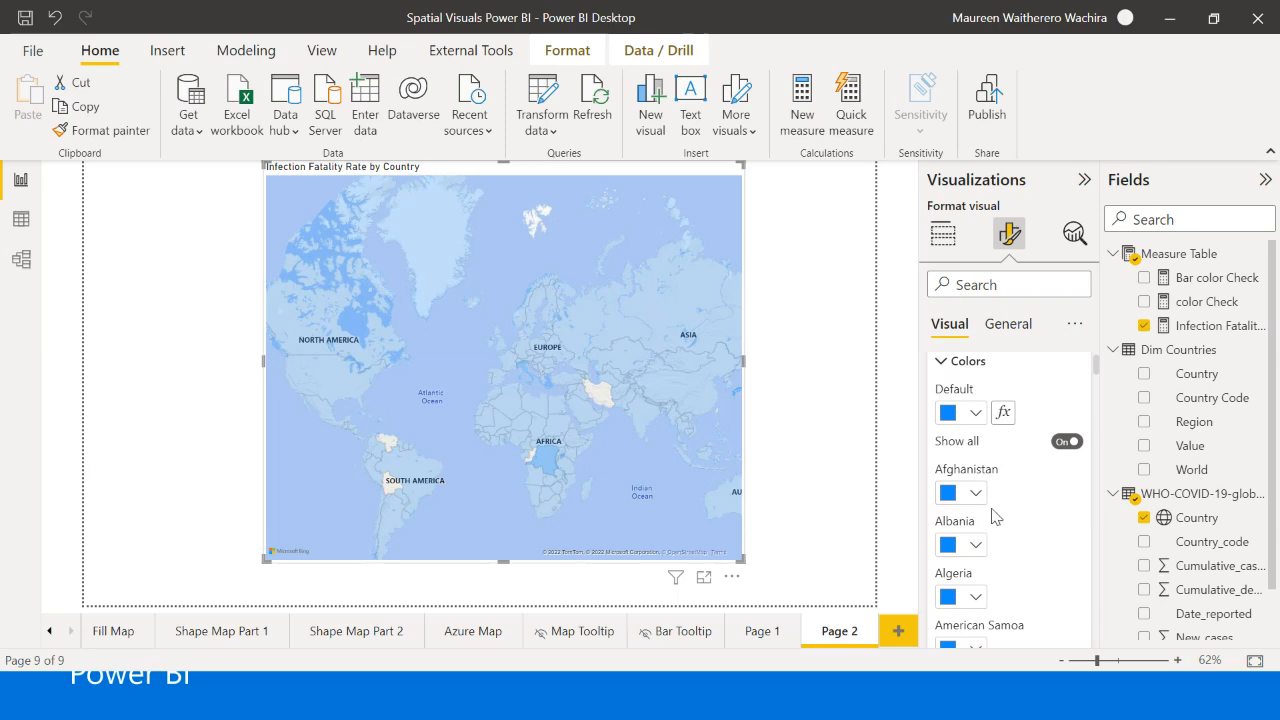
pyautogui.click(1067, 442)
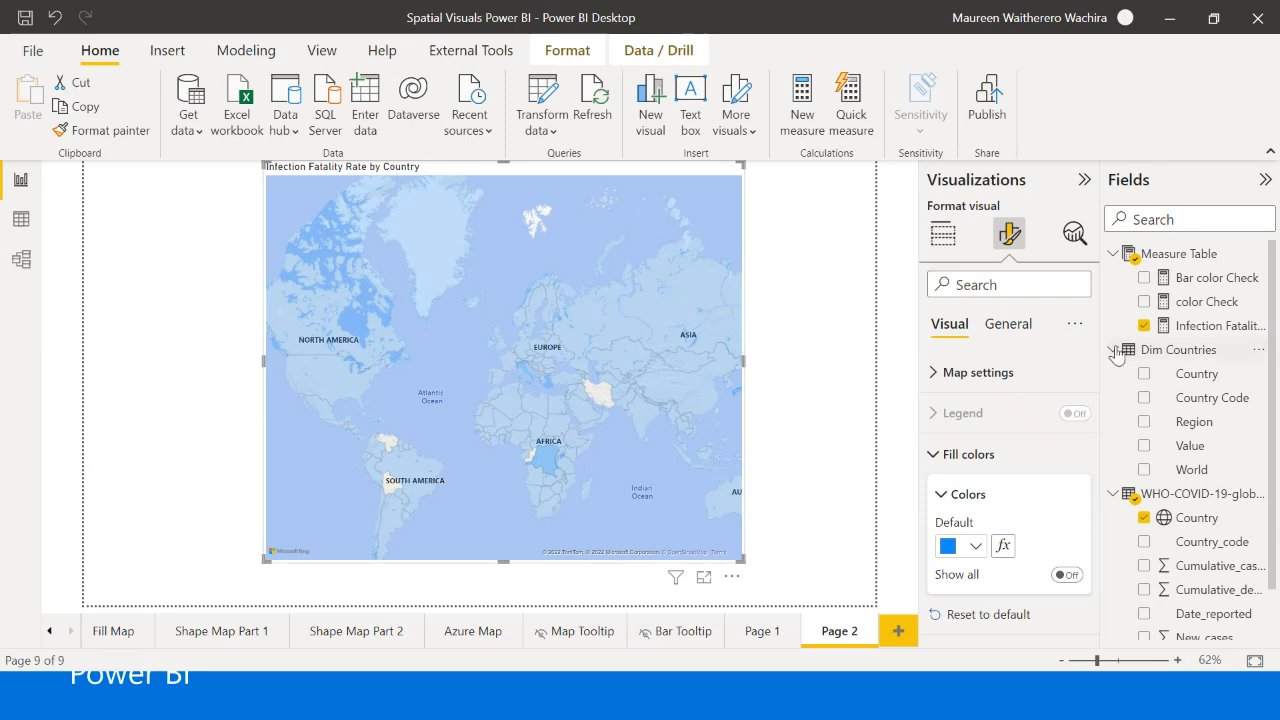
# - Review the color Check measure's formula and base the map's default fill color on color Check using the Field value format style
pyautogui.click(1186, 302)
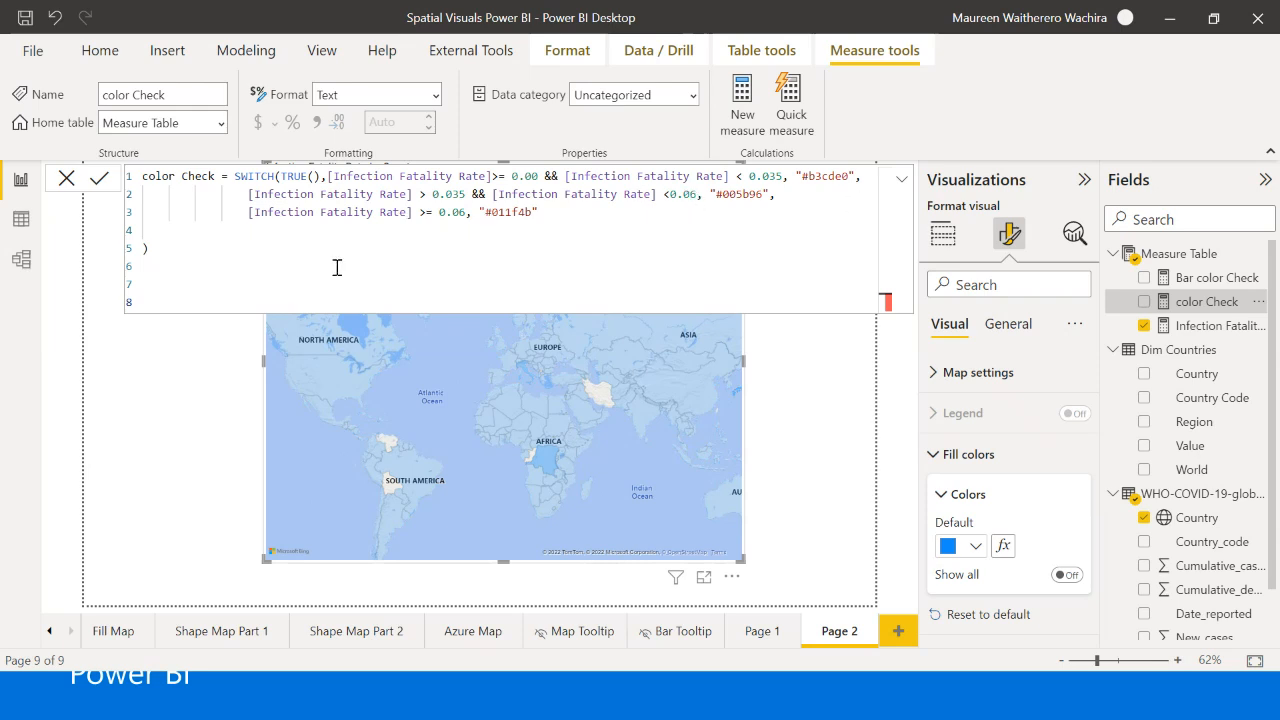
pyautogui.click(69, 181)
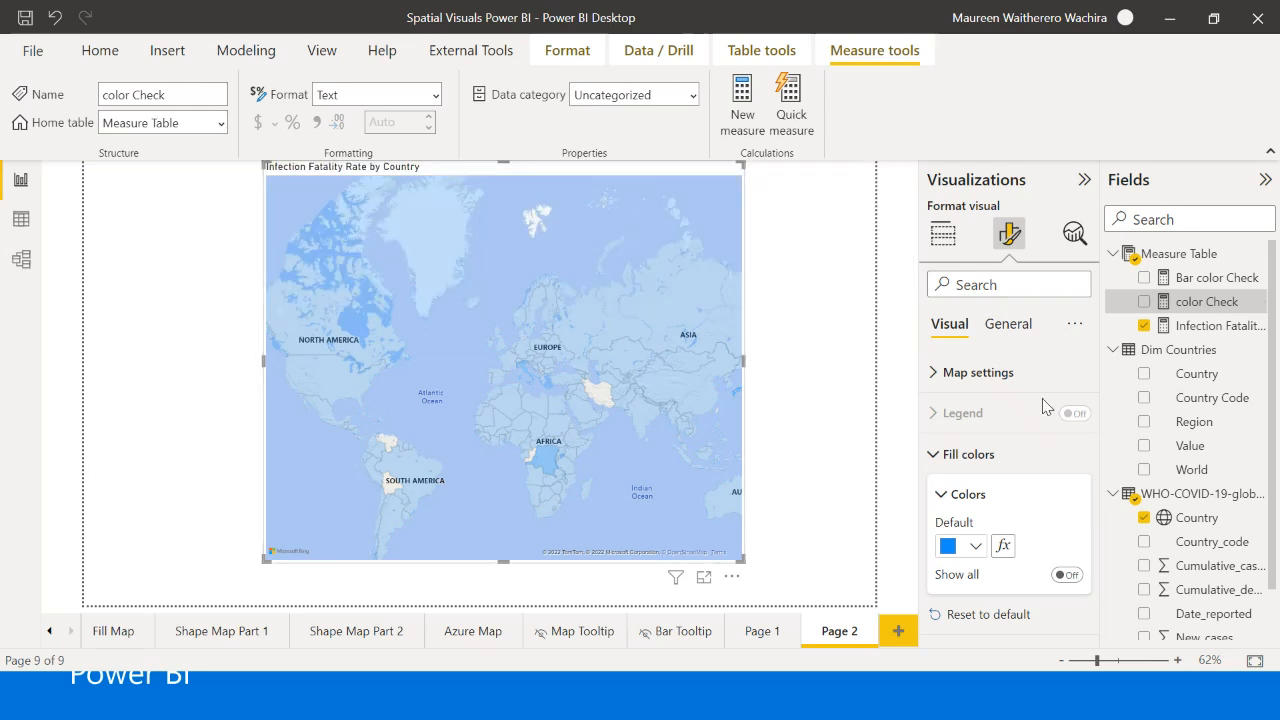
pyautogui.click(1004, 545)
pyautogui.click(346, 116)
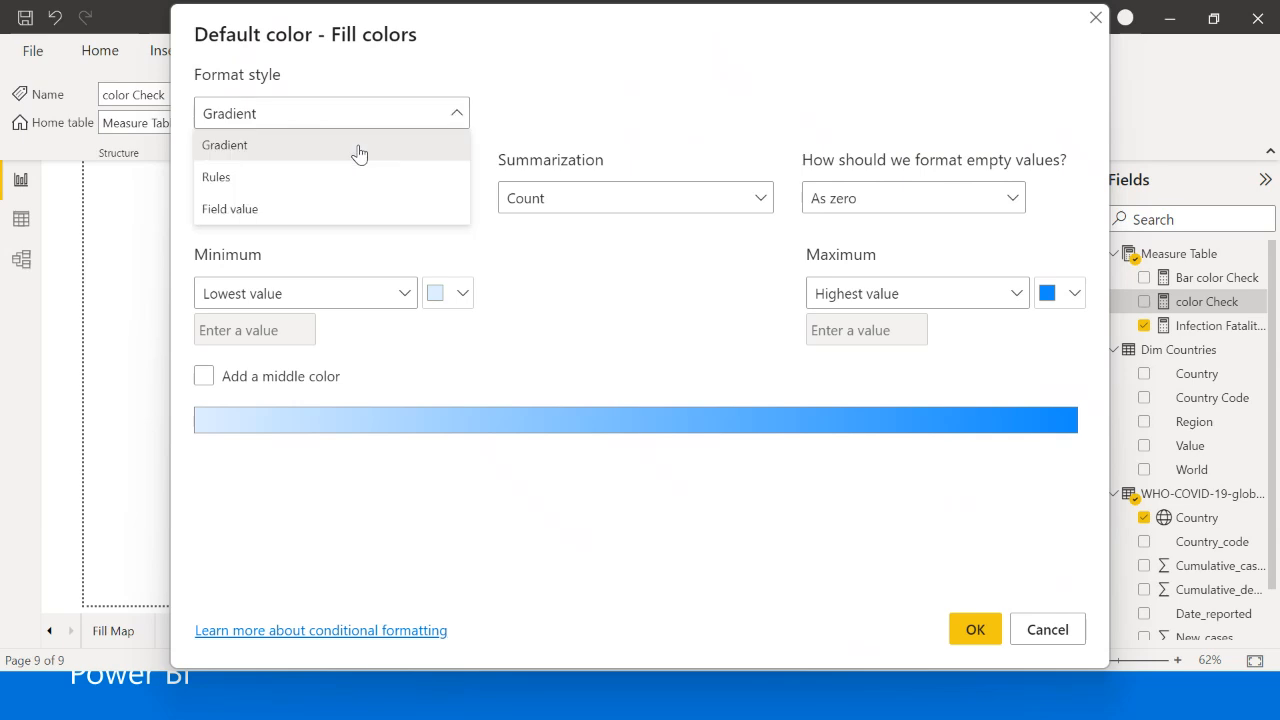
pyautogui.click(321, 206)
pyautogui.click(320, 200)
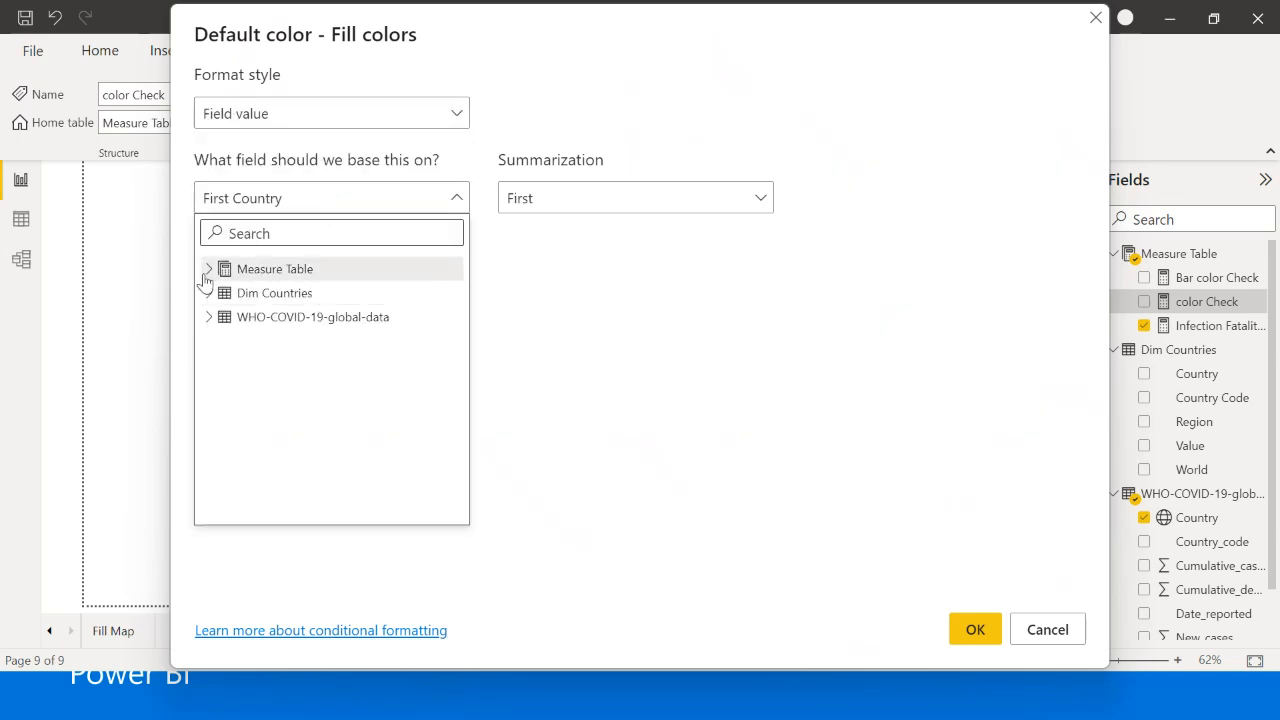
pyautogui.click(208, 269)
pyautogui.click(277, 317)
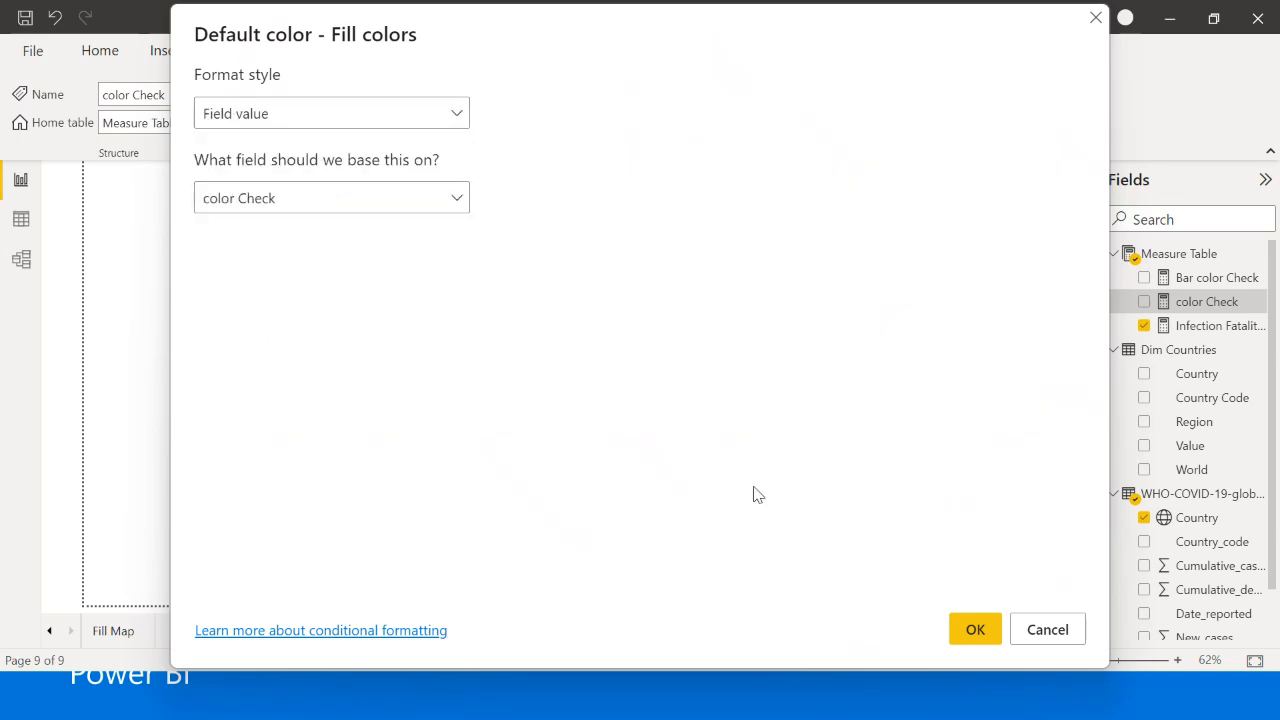
pyautogui.click(972, 630)
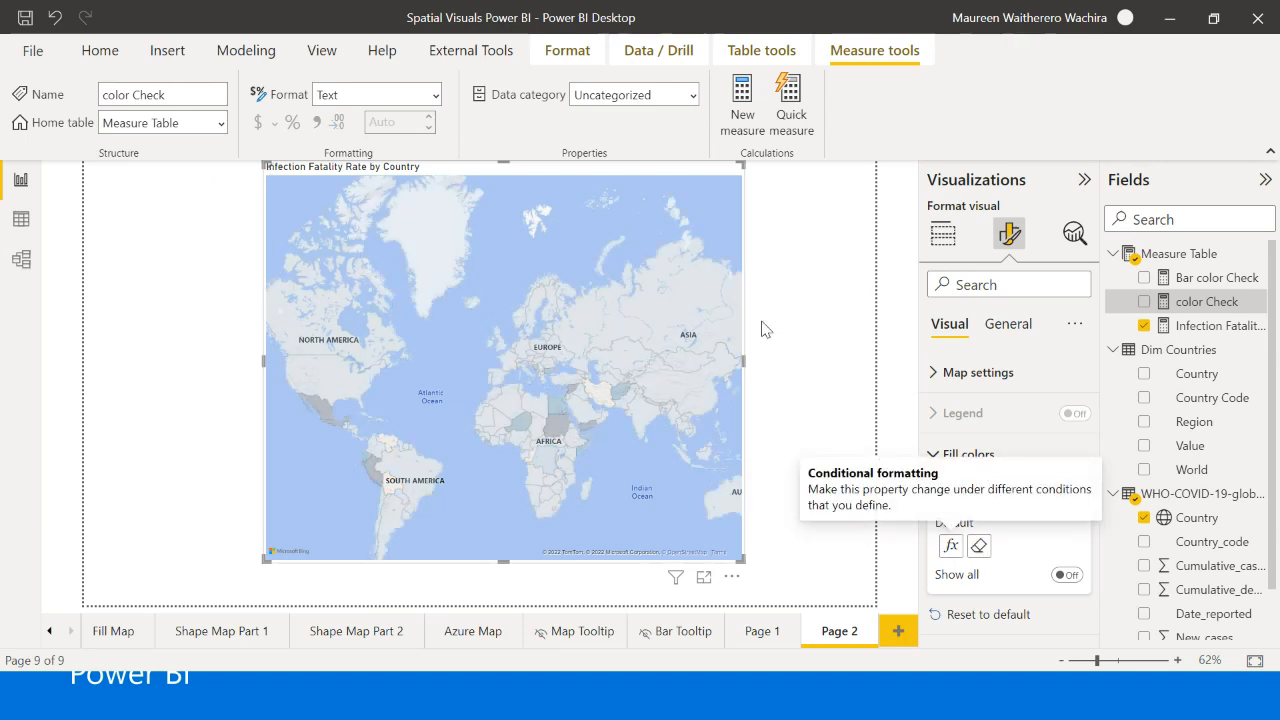
pyautogui.click(802, 316)
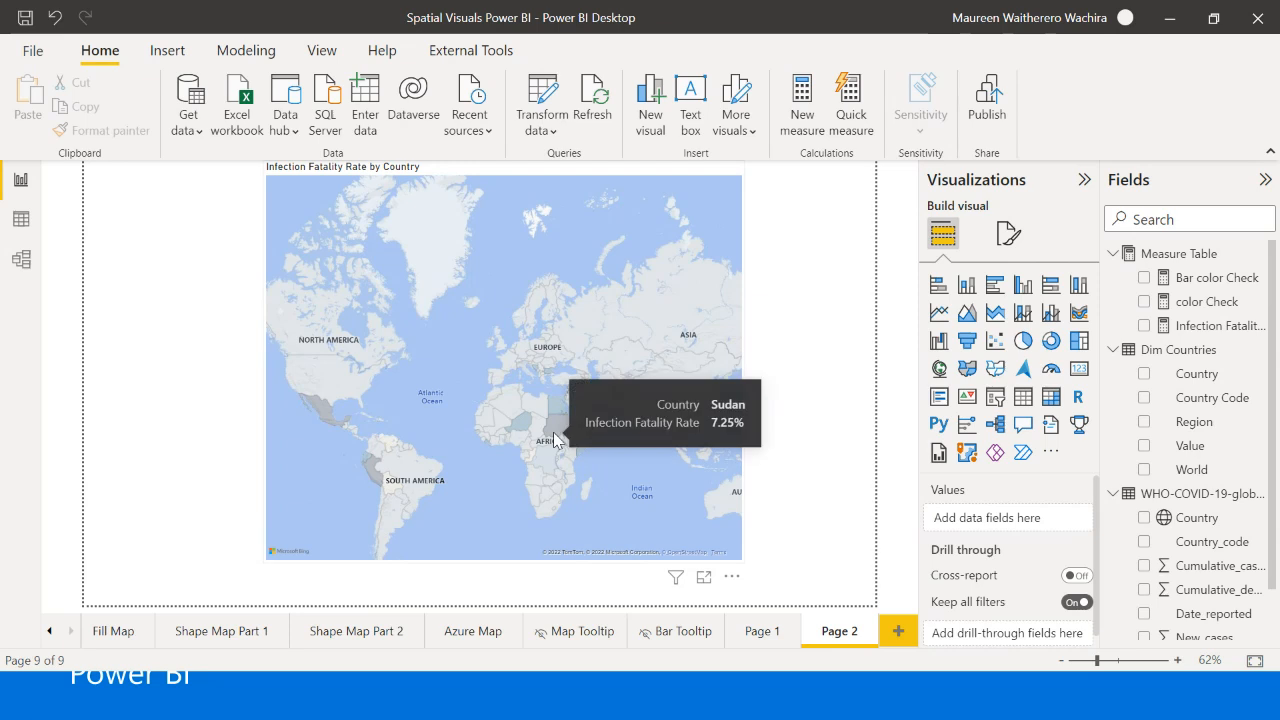
pyautogui.doubleClick(797, 405)
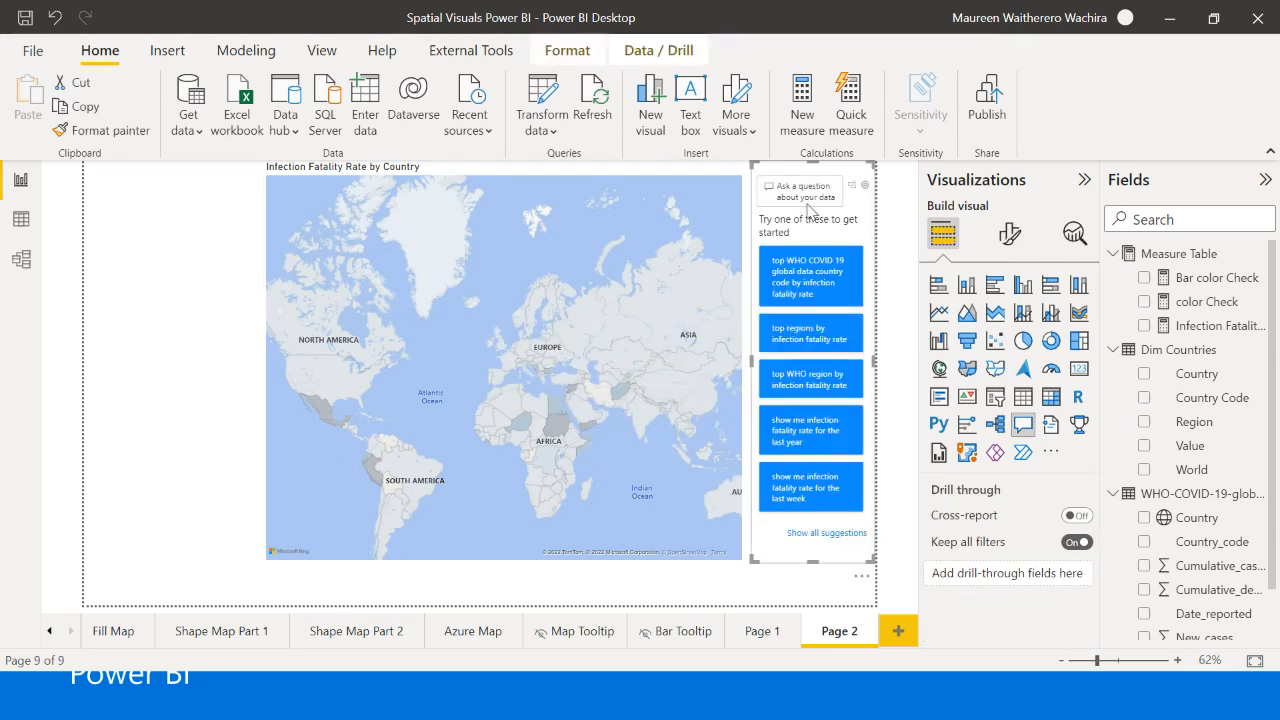
pyautogui.press('Delete')
# - Examine the infection fatality rate tooltips of differently shaded countries in Africa, the Americas and Asia on the filled map
pyautogui.moveTo(552, 433)
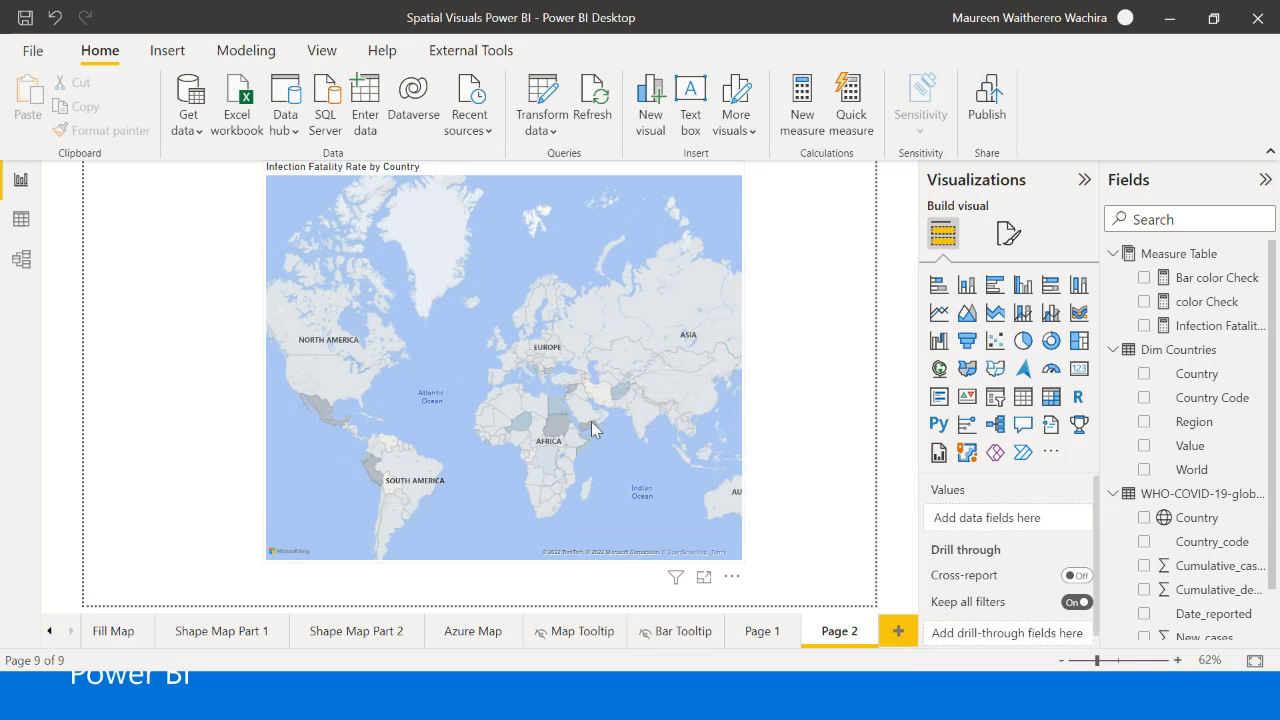
pyautogui.moveTo(592, 428)
pyautogui.moveTo(329, 416)
pyautogui.moveTo(370, 474)
pyautogui.moveTo(625, 272)
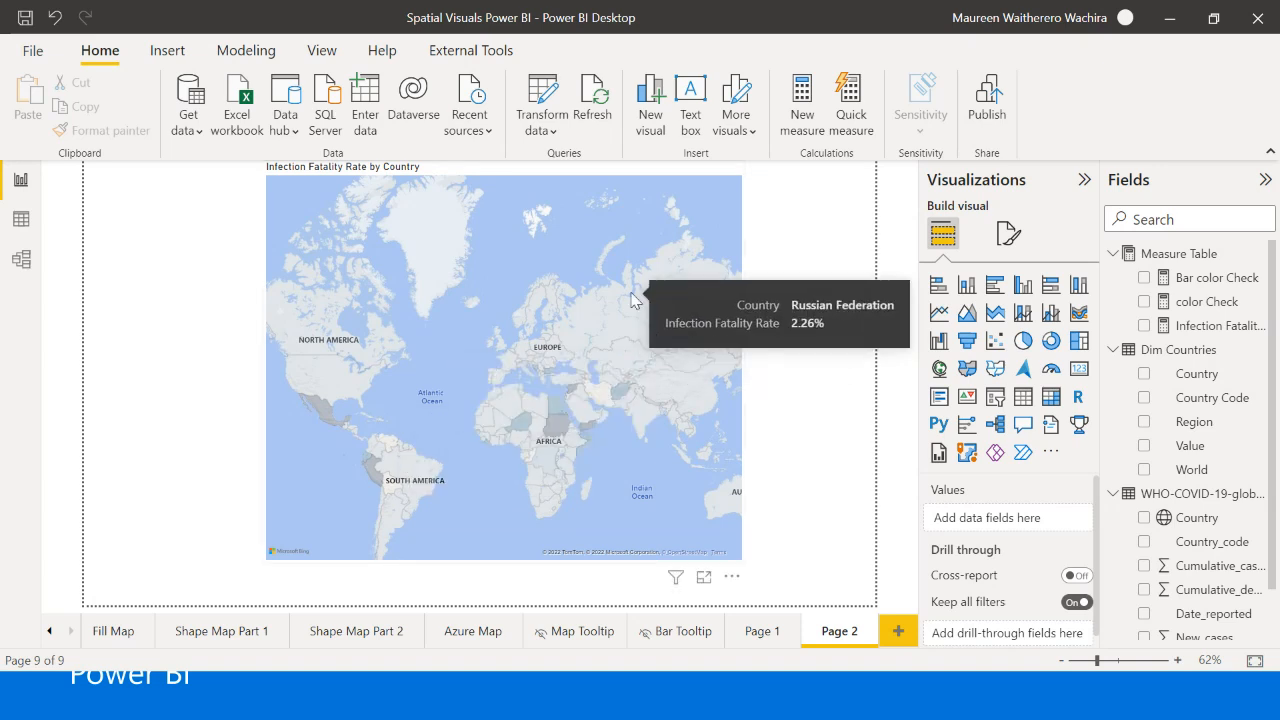
pyautogui.click(669, 197)
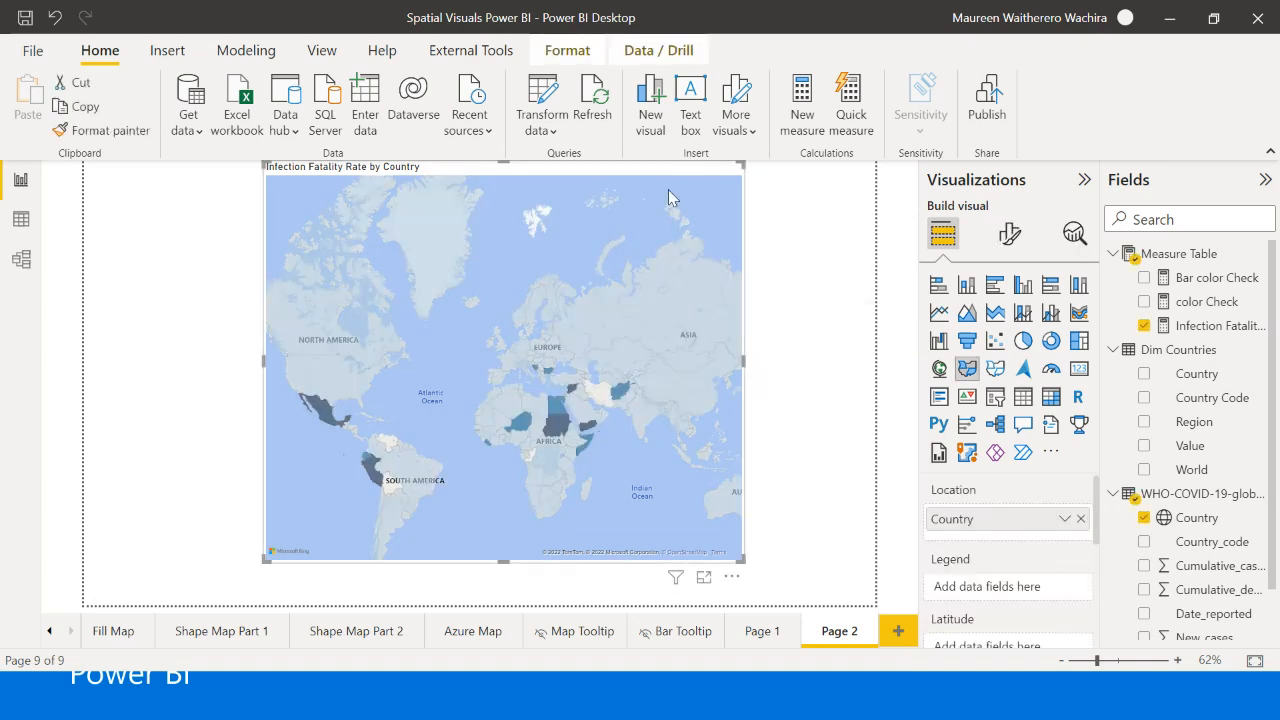
pyautogui.click(780, 263)
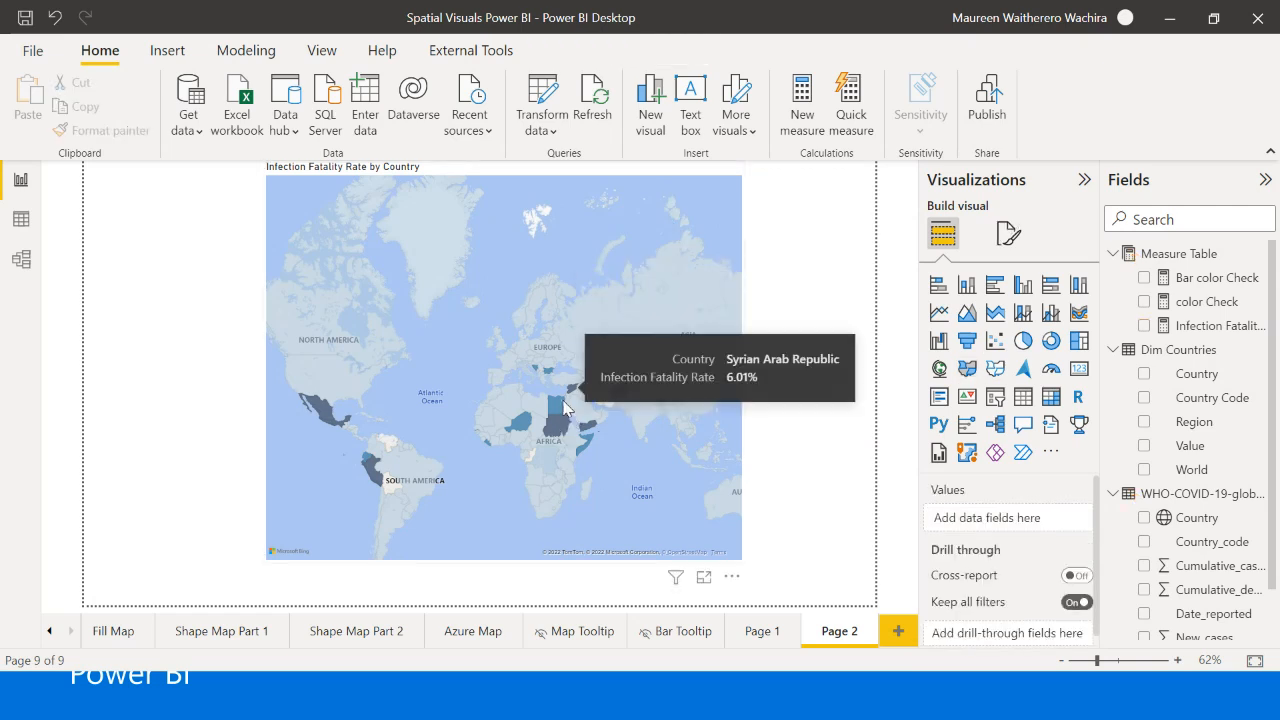
# - Try the Aerial and Dark map styles on the filled map
pyautogui.click(655, 190)
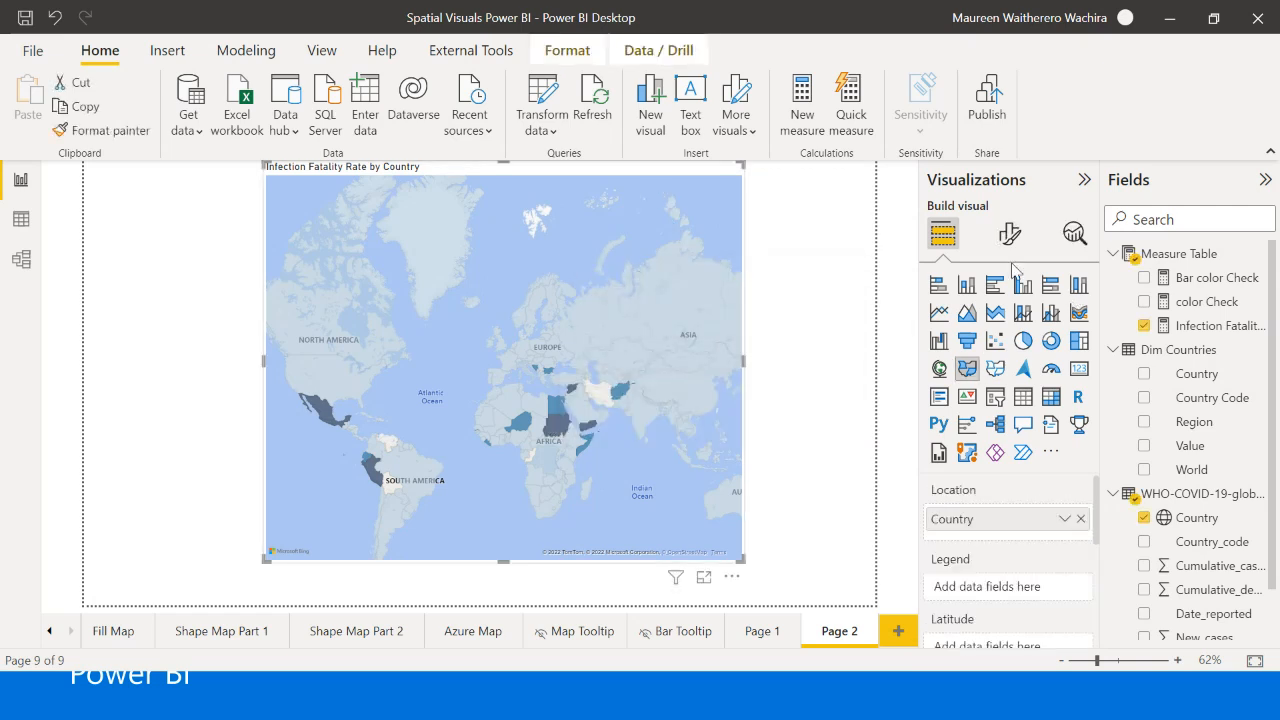
pyautogui.click(1008, 233)
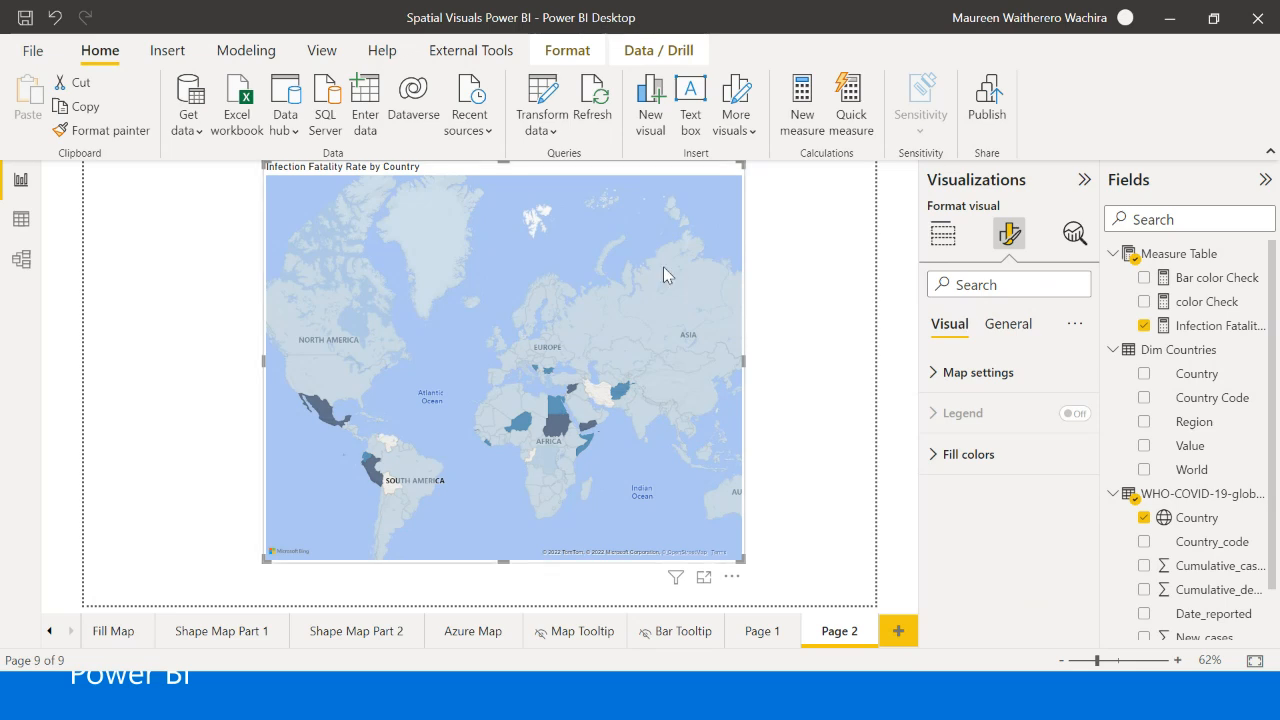
pyautogui.click(1008, 322)
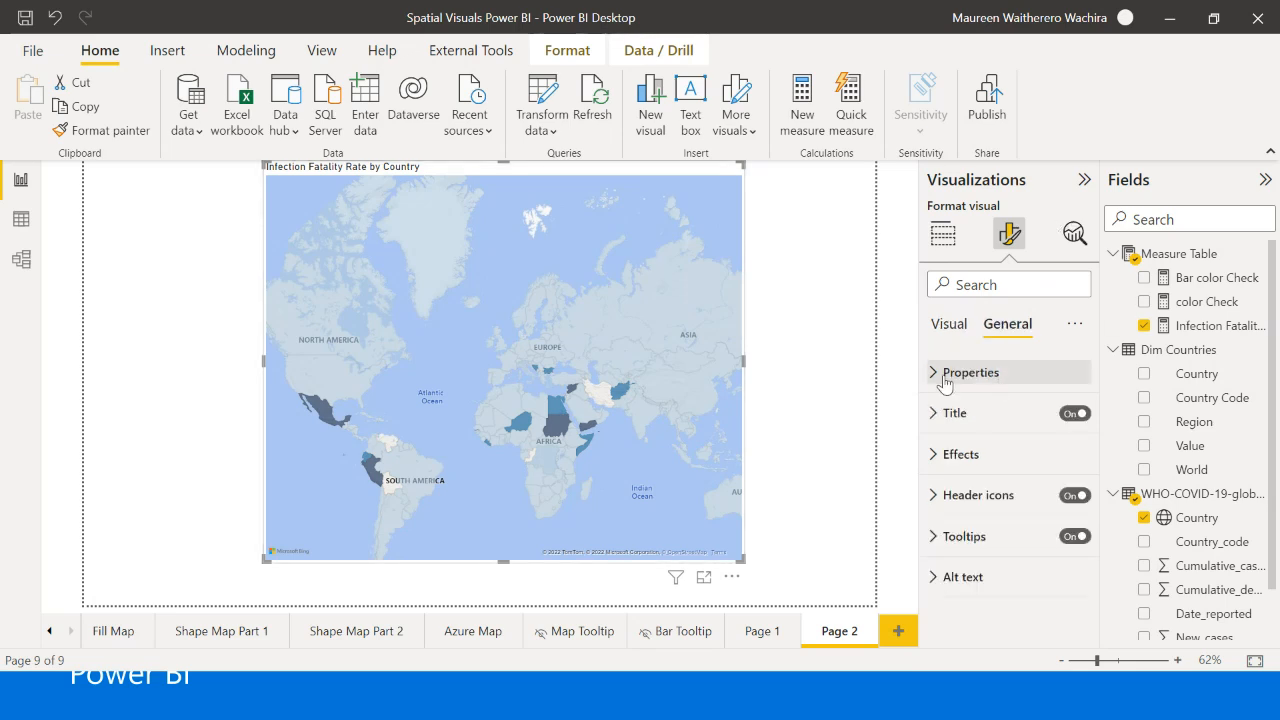
pyautogui.click(958, 324)
pyautogui.click(957, 376)
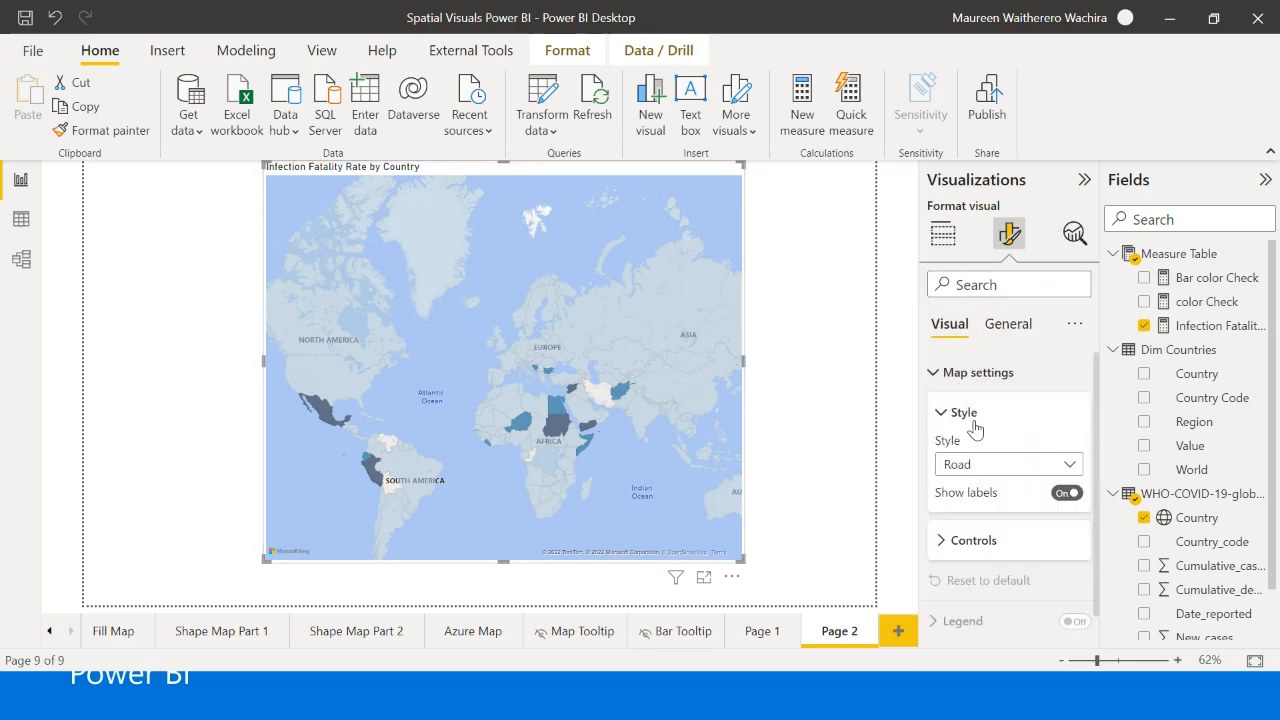
pyautogui.scroll(-1, 980, 447)
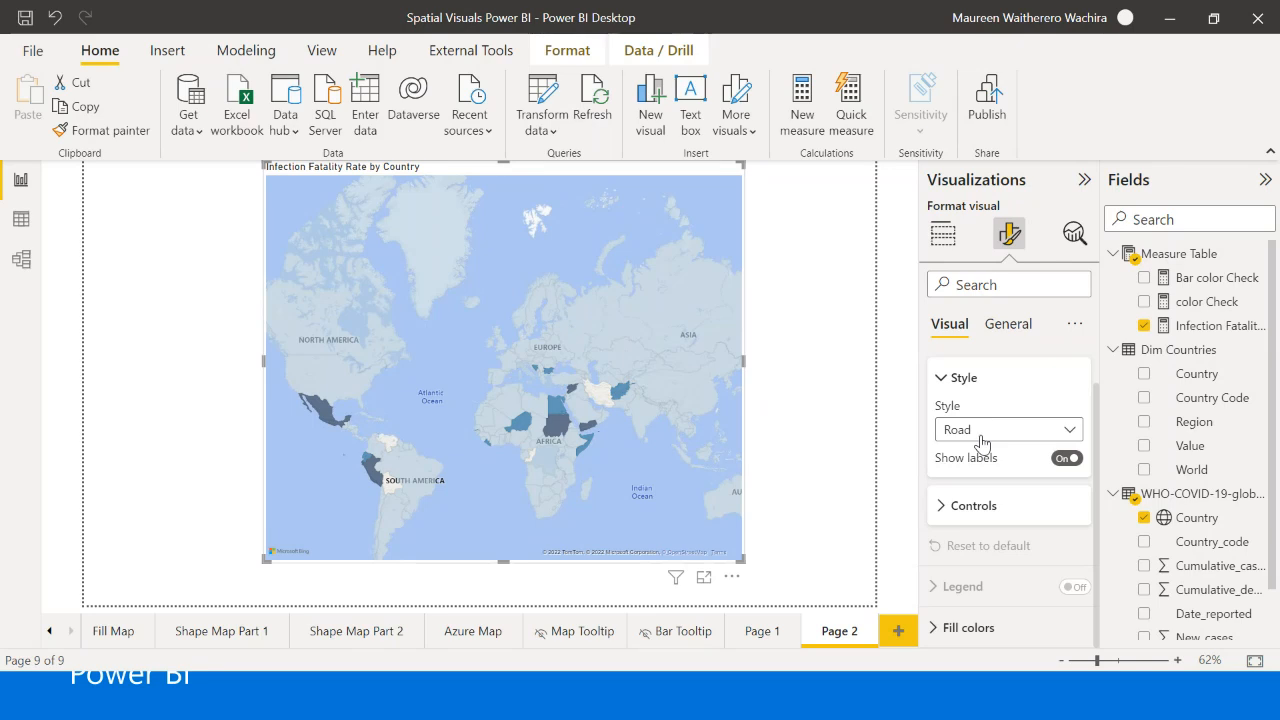
pyautogui.click(981, 438)
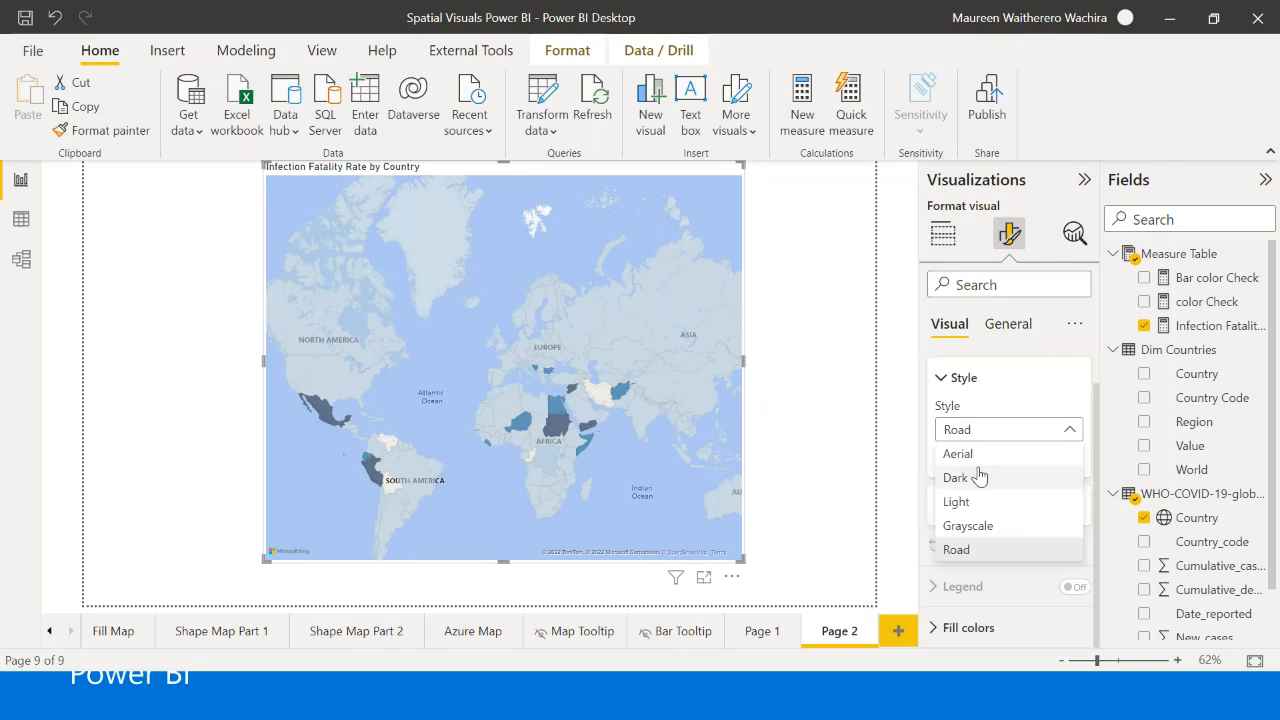
pyautogui.click(972, 460)
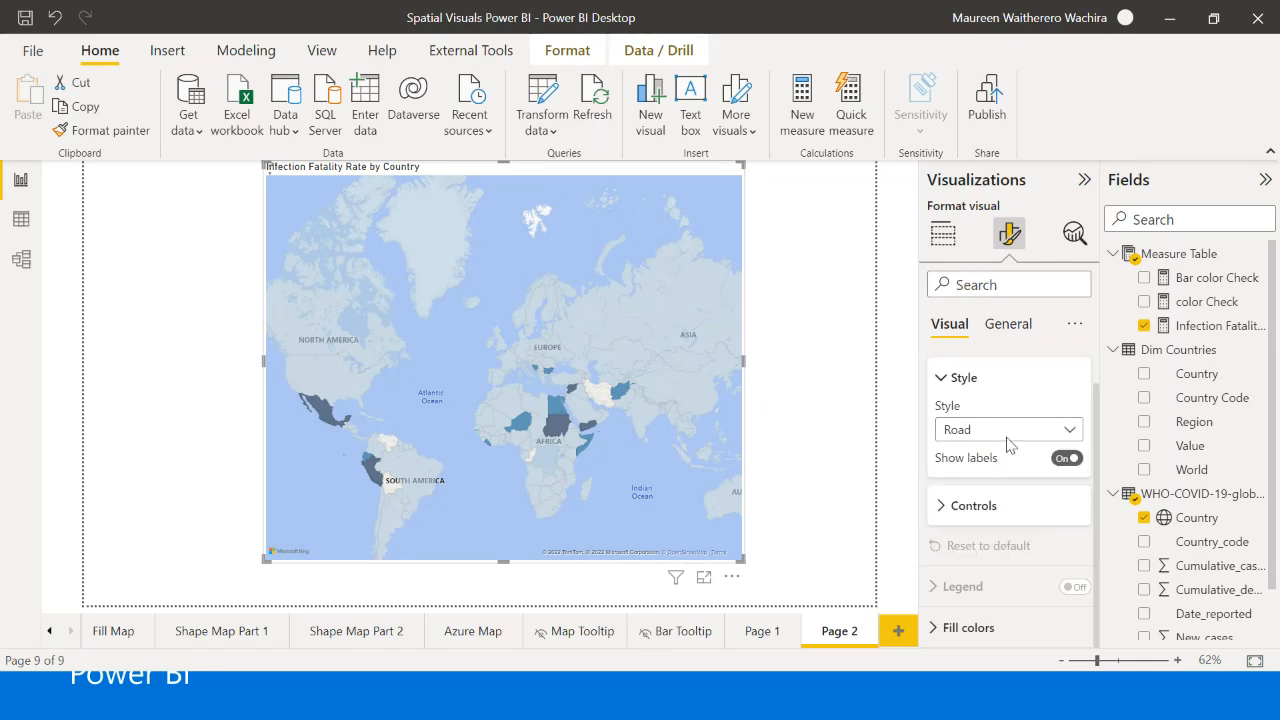
pyautogui.click(1006, 440)
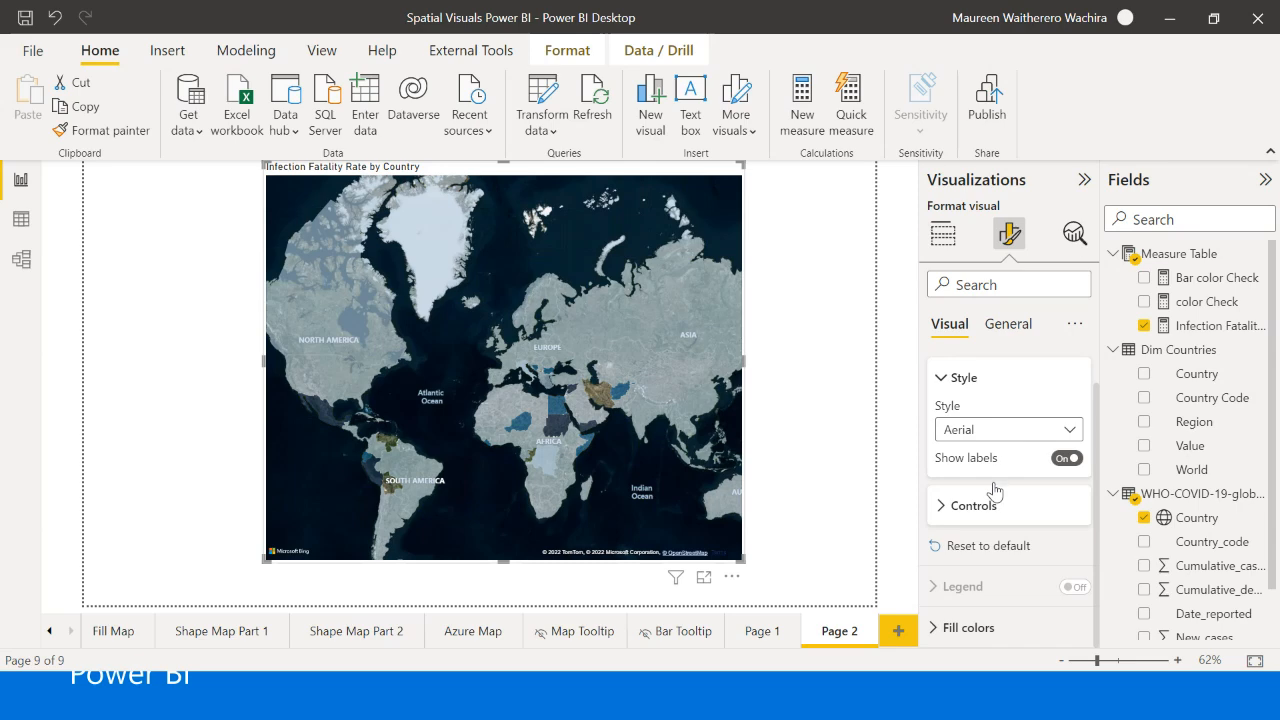
pyautogui.click(978, 486)
# - Turn on the zoom buttons in the filled map's controls
pyautogui.click(988, 512)
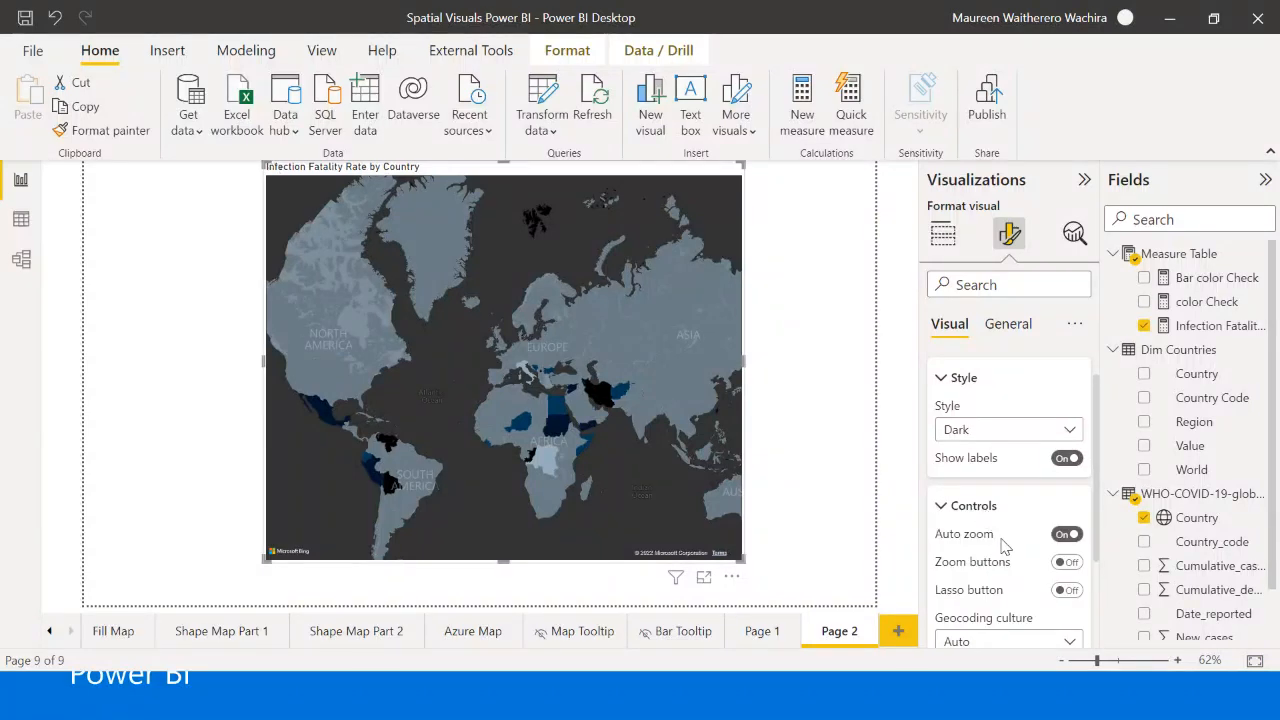
pyautogui.scroll(-2, 1000, 548)
pyautogui.click(1066, 474)
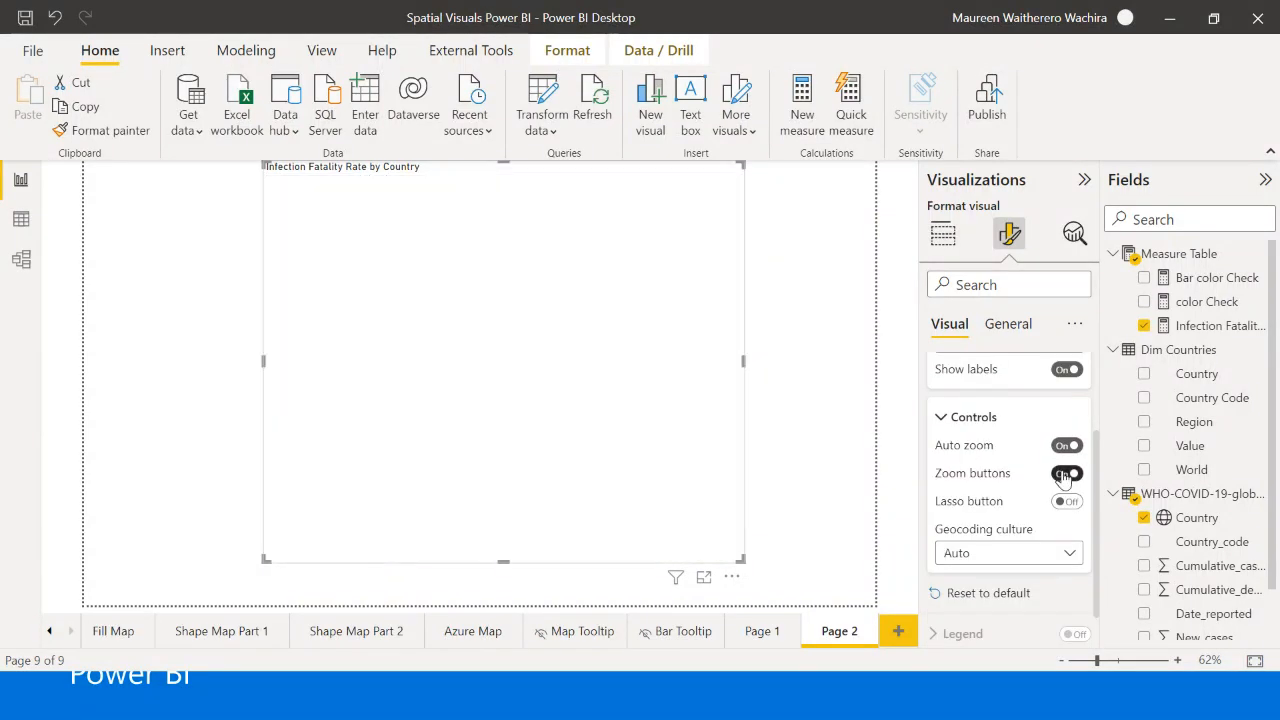
pyautogui.scroll(-1, 998, 518)
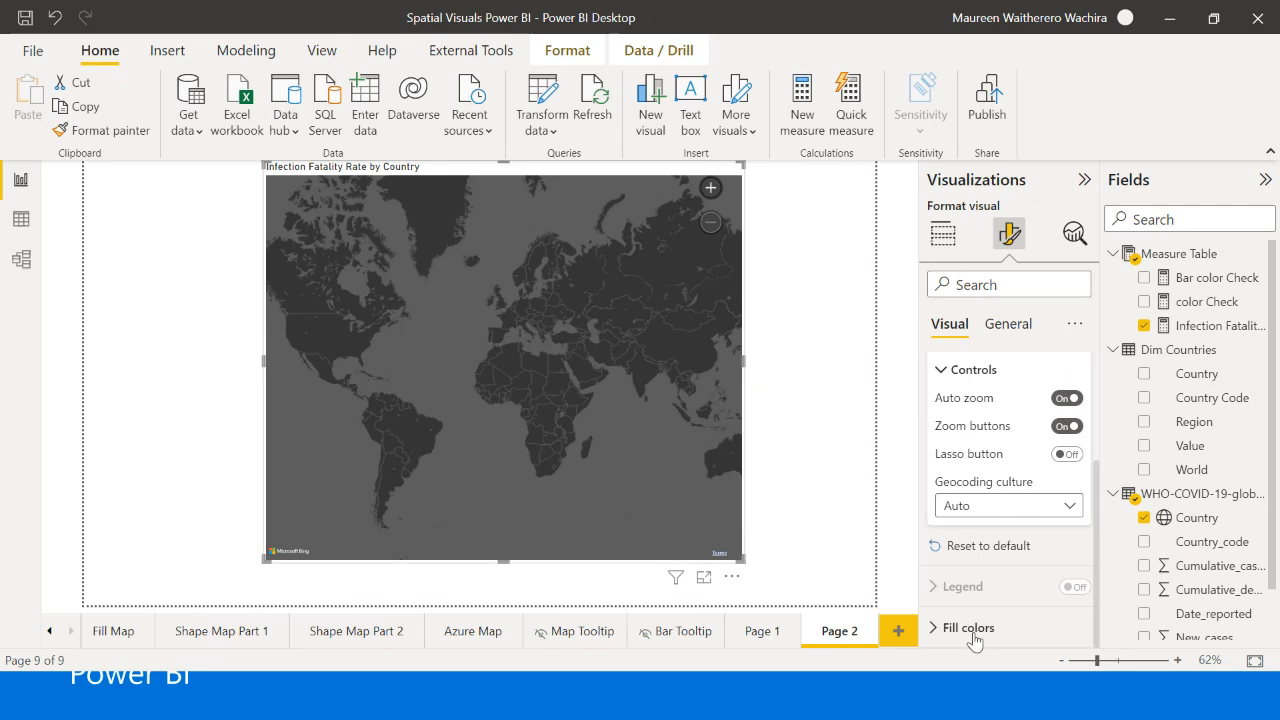
# - Set the filled map's style to Light
pyautogui.scroll(3, 1030, 400)
pyautogui.scroll(1, 1026, 387)
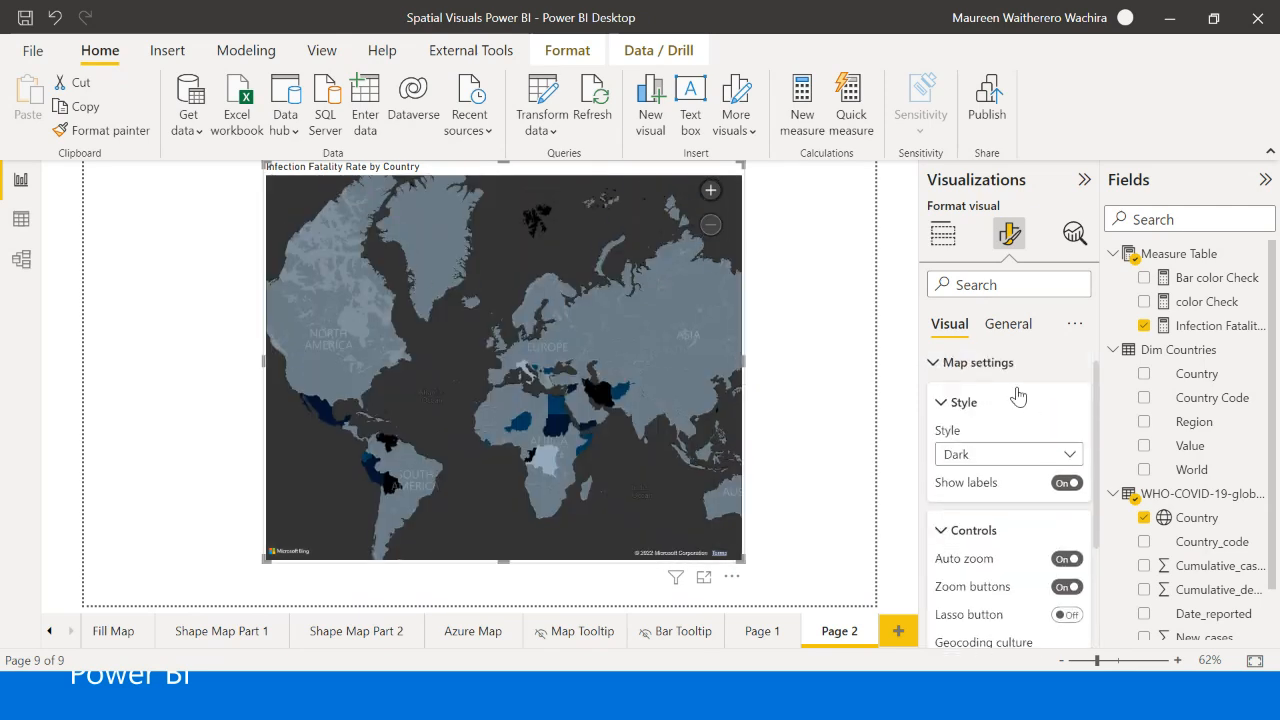
pyautogui.click(975, 466)
pyautogui.click(975, 466)
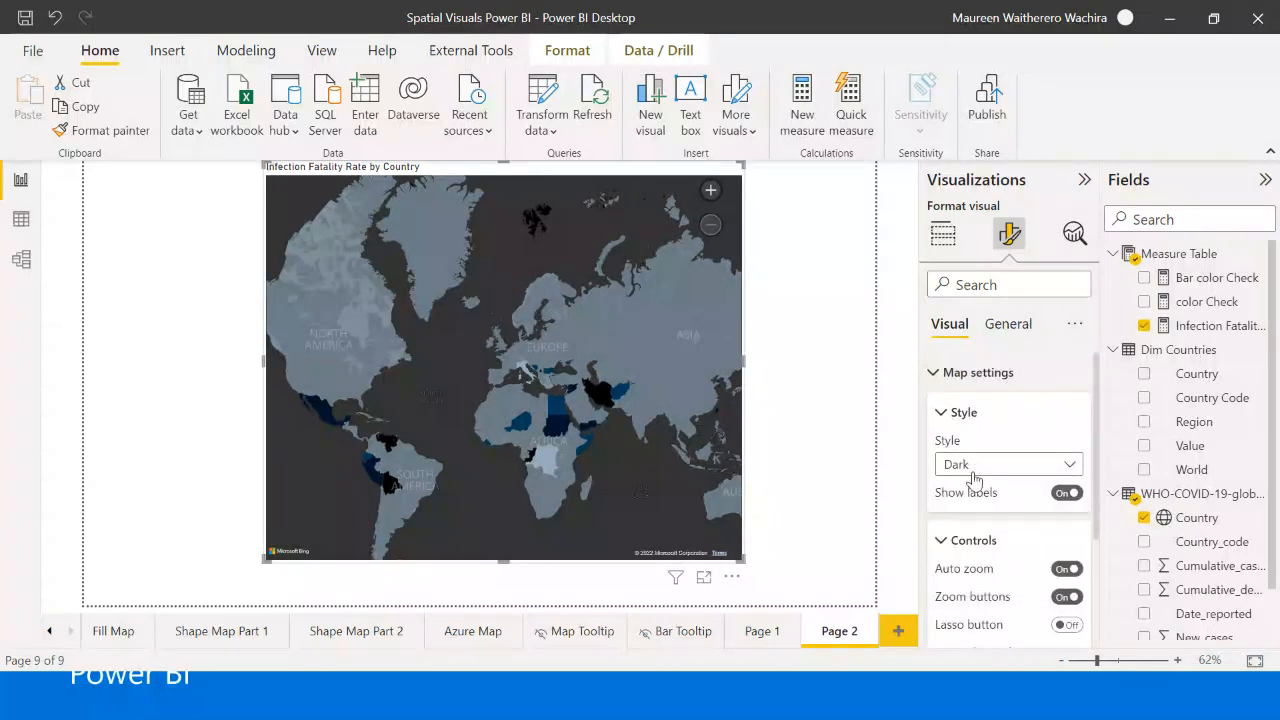
pyautogui.click(975, 466)
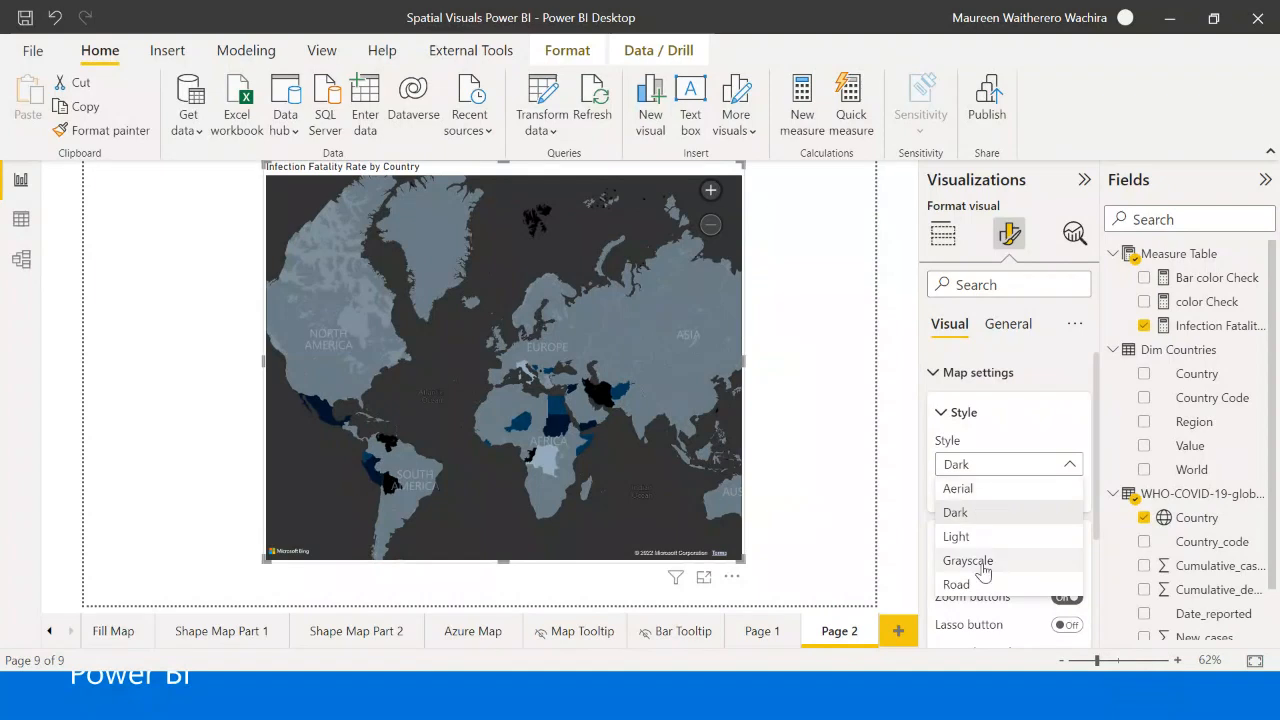
pyautogui.click(973, 535)
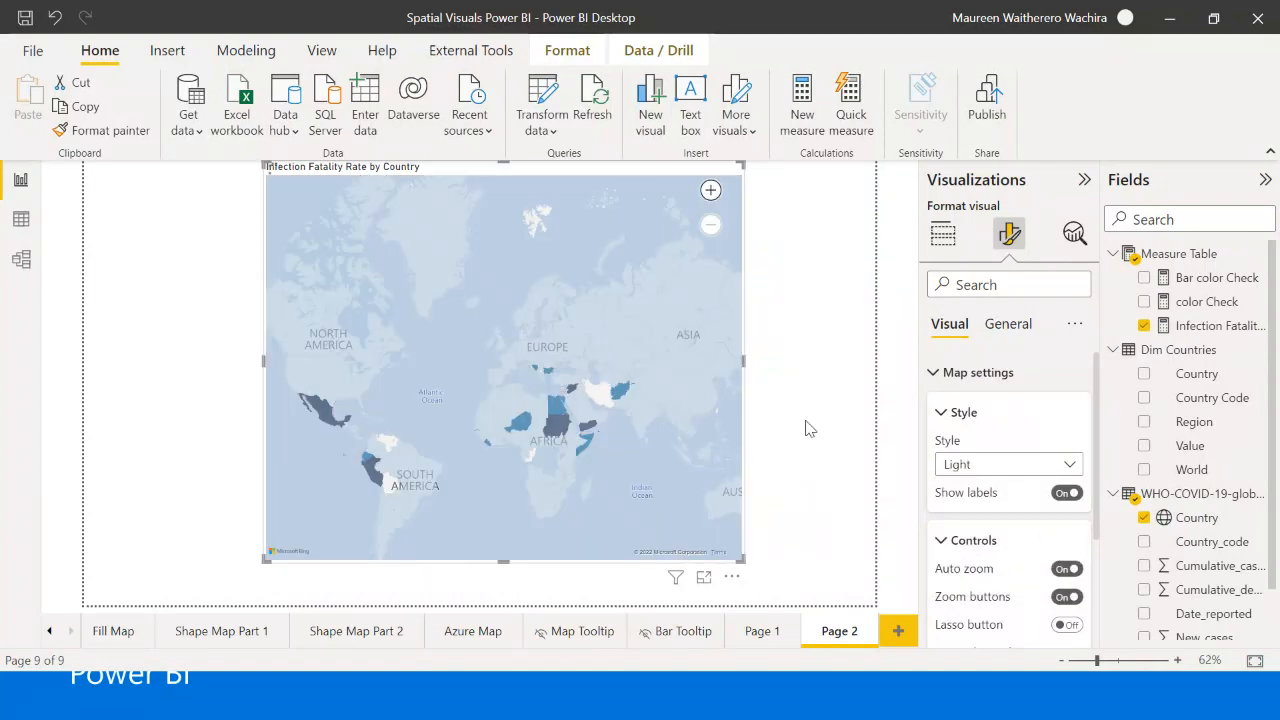
# - Set the filled map's report page tooltip to the Map Tooltip page
pyautogui.click(552, 414)
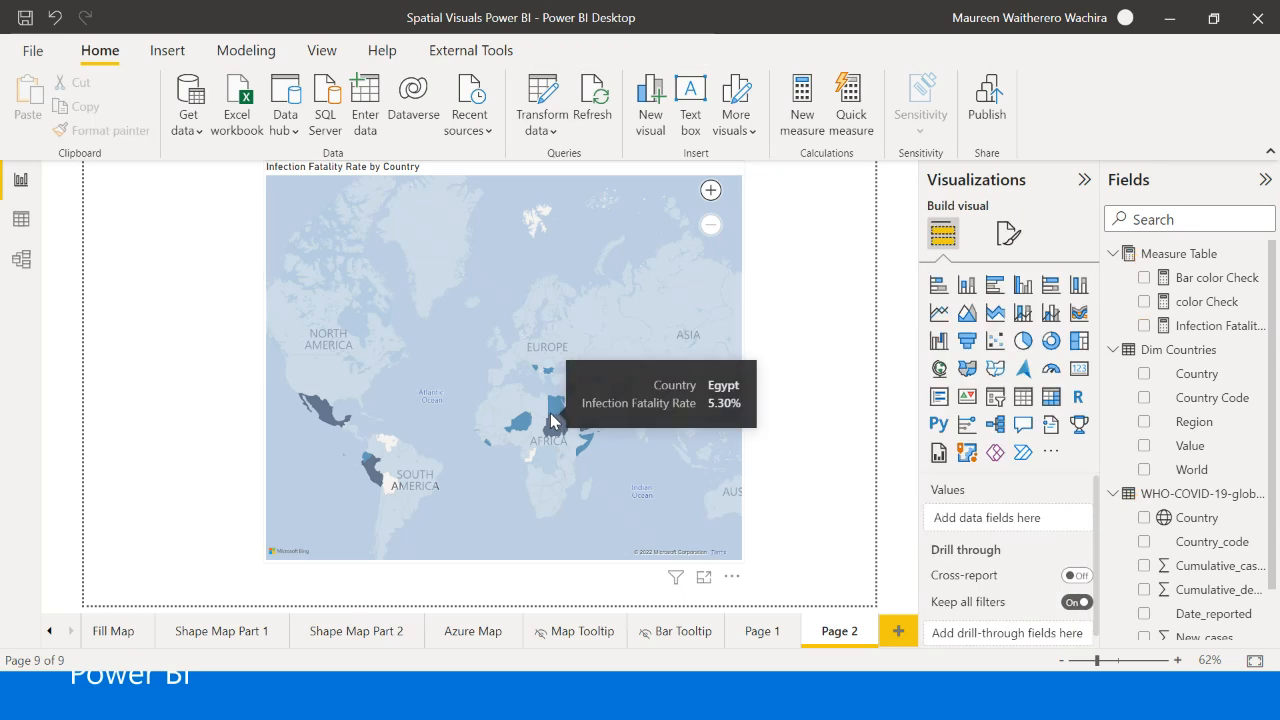
pyautogui.click(689, 531)
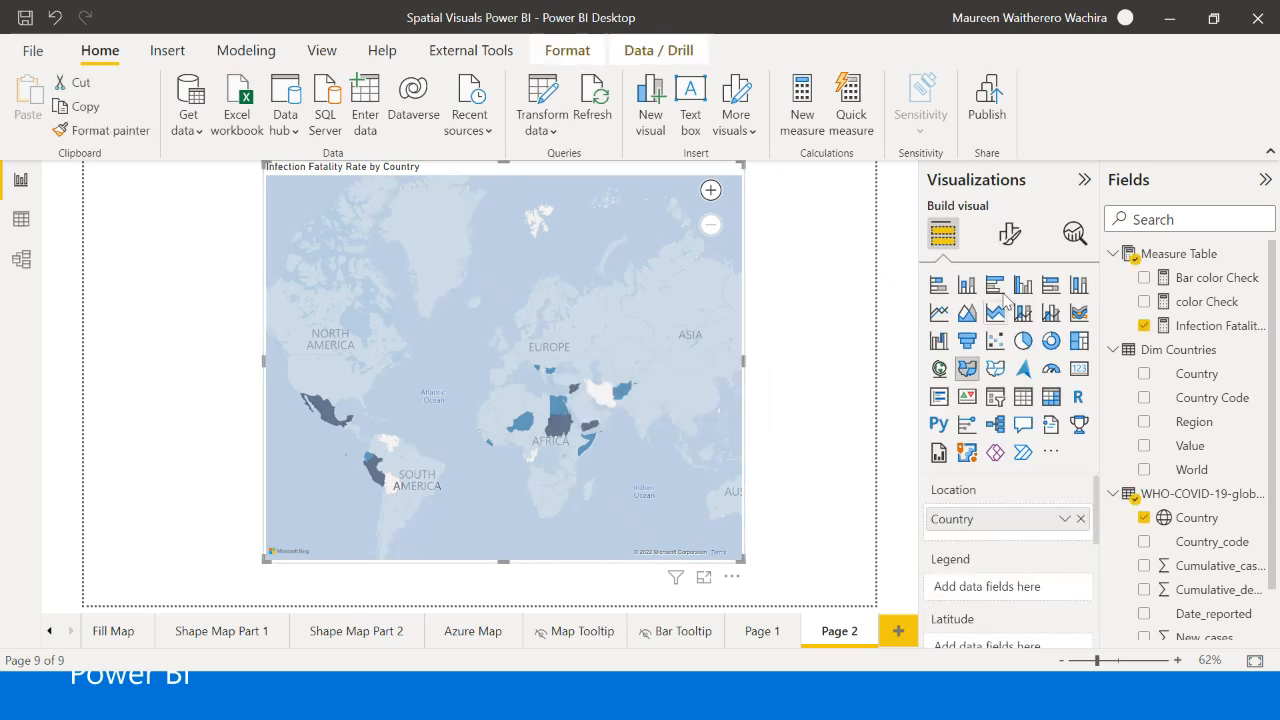
pyautogui.click(1011, 236)
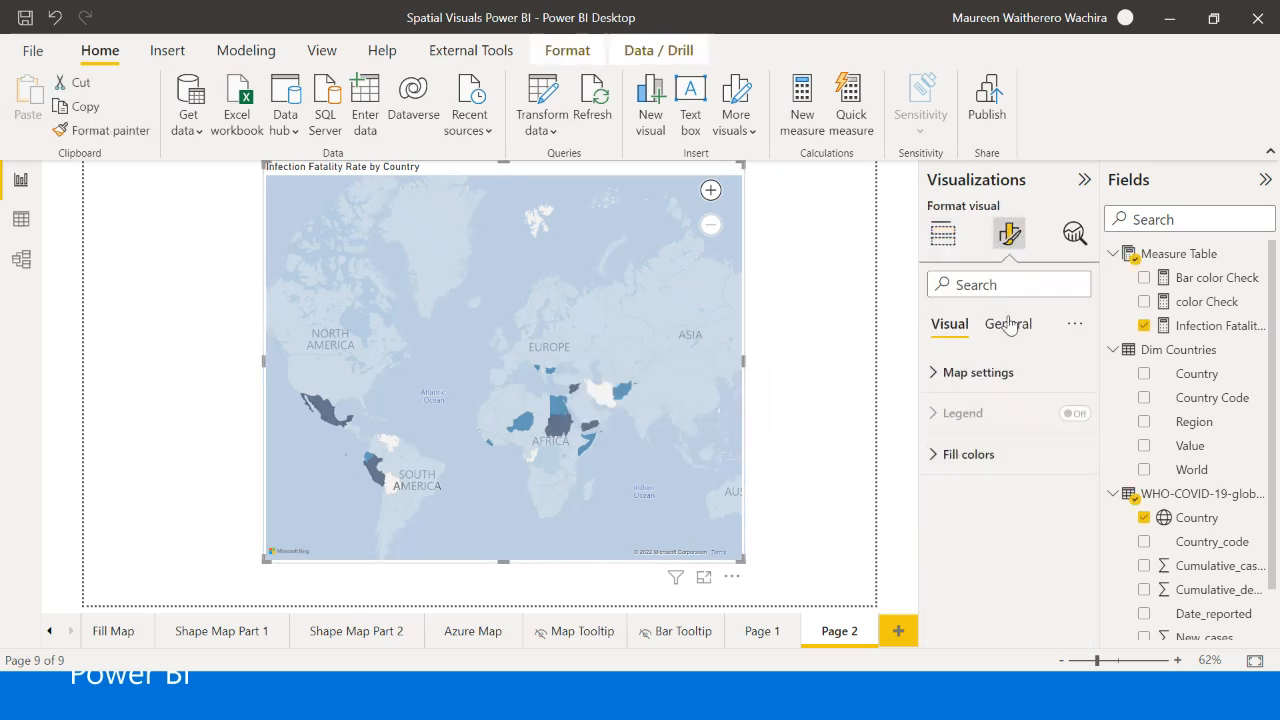
pyautogui.click(1006, 323)
pyautogui.click(966, 536)
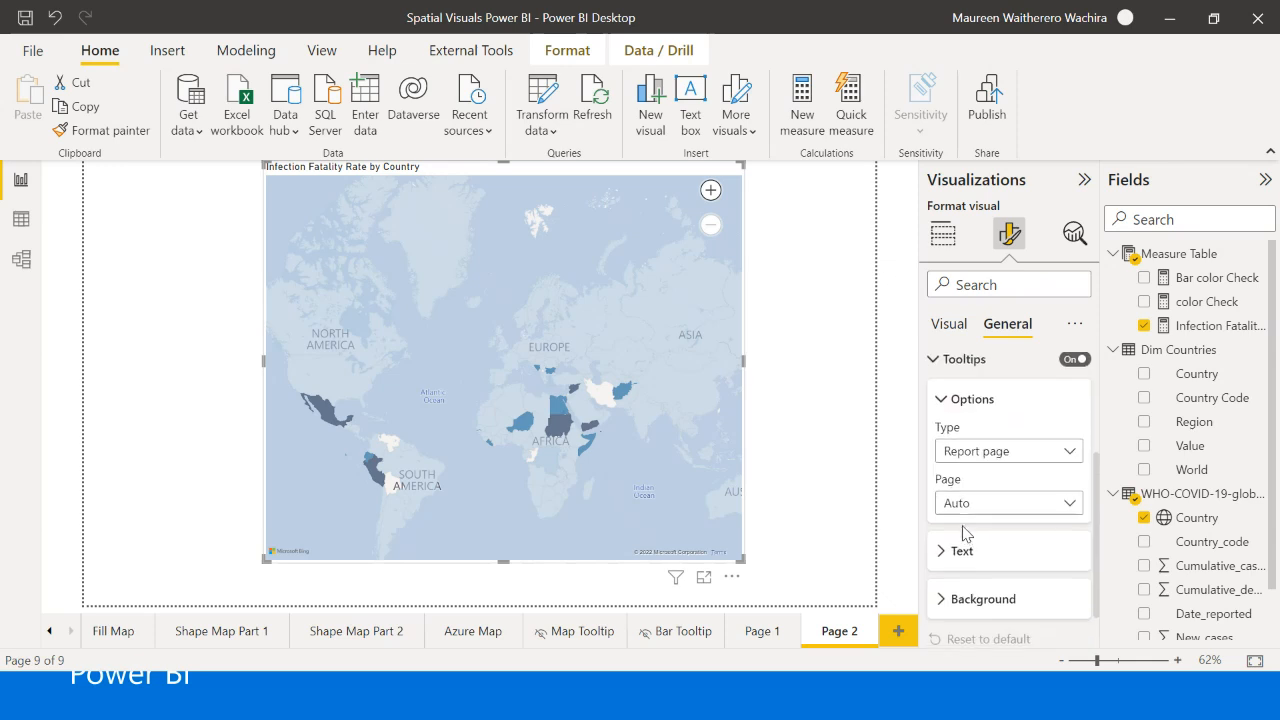
pyautogui.click(965, 508)
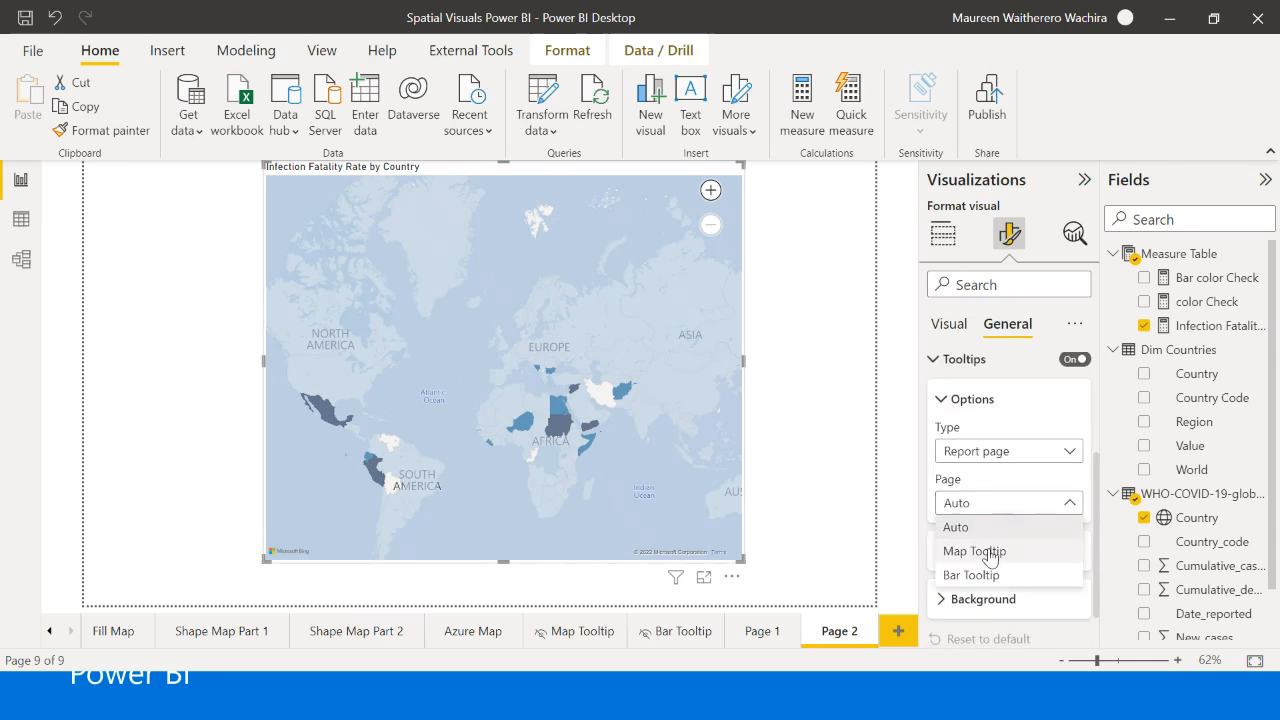
pyautogui.click(975, 551)
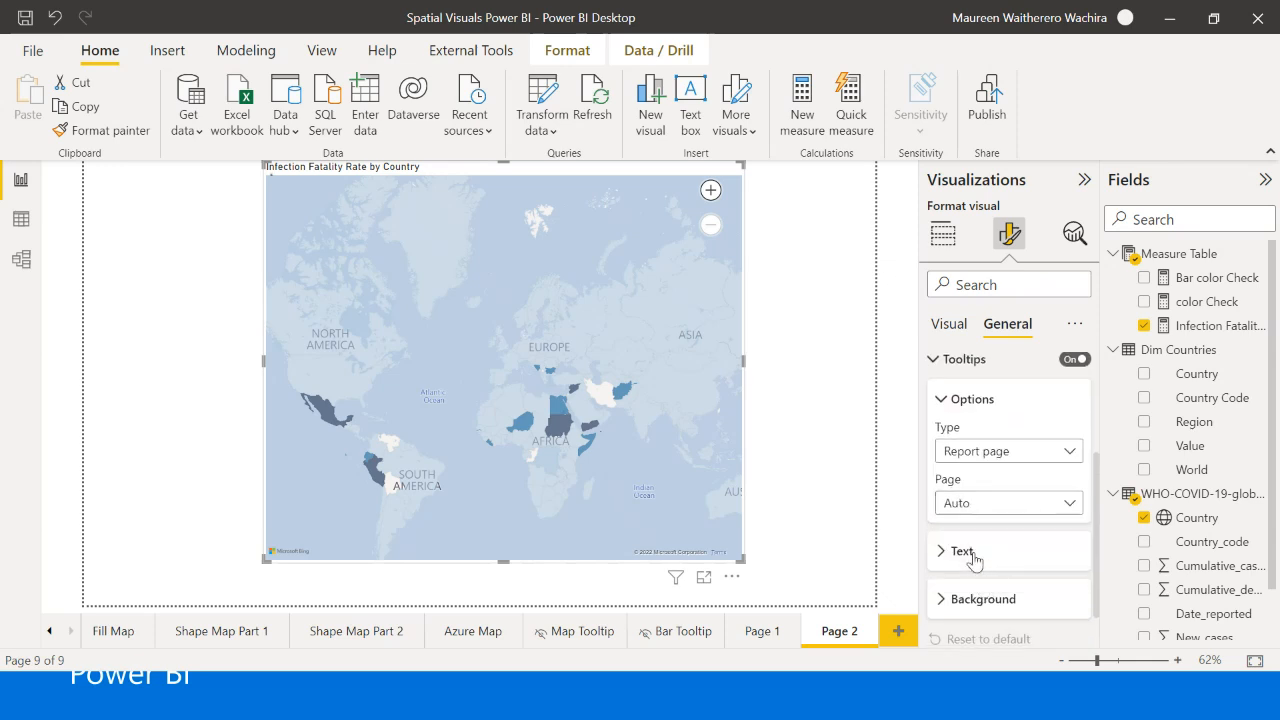
pyautogui.click(774, 373)
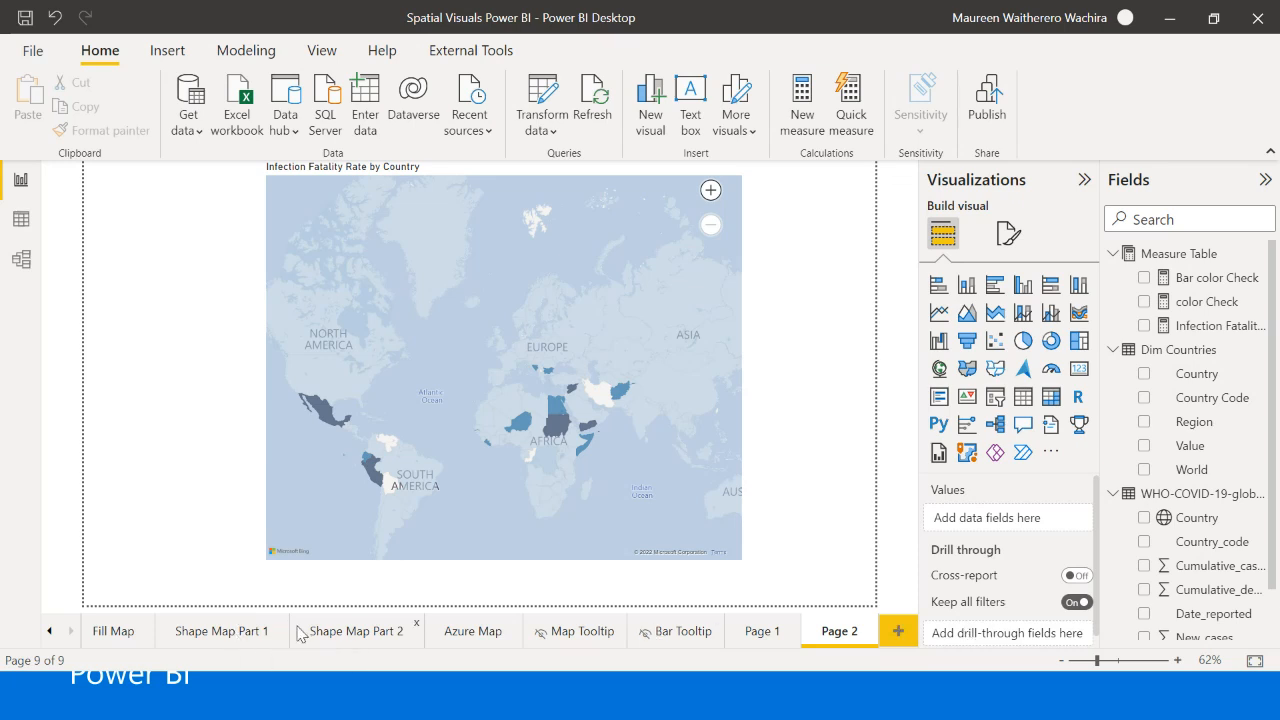
# - View the Shape Map Part 1 page for reference and add a new blank report page
pyautogui.click(229, 634)
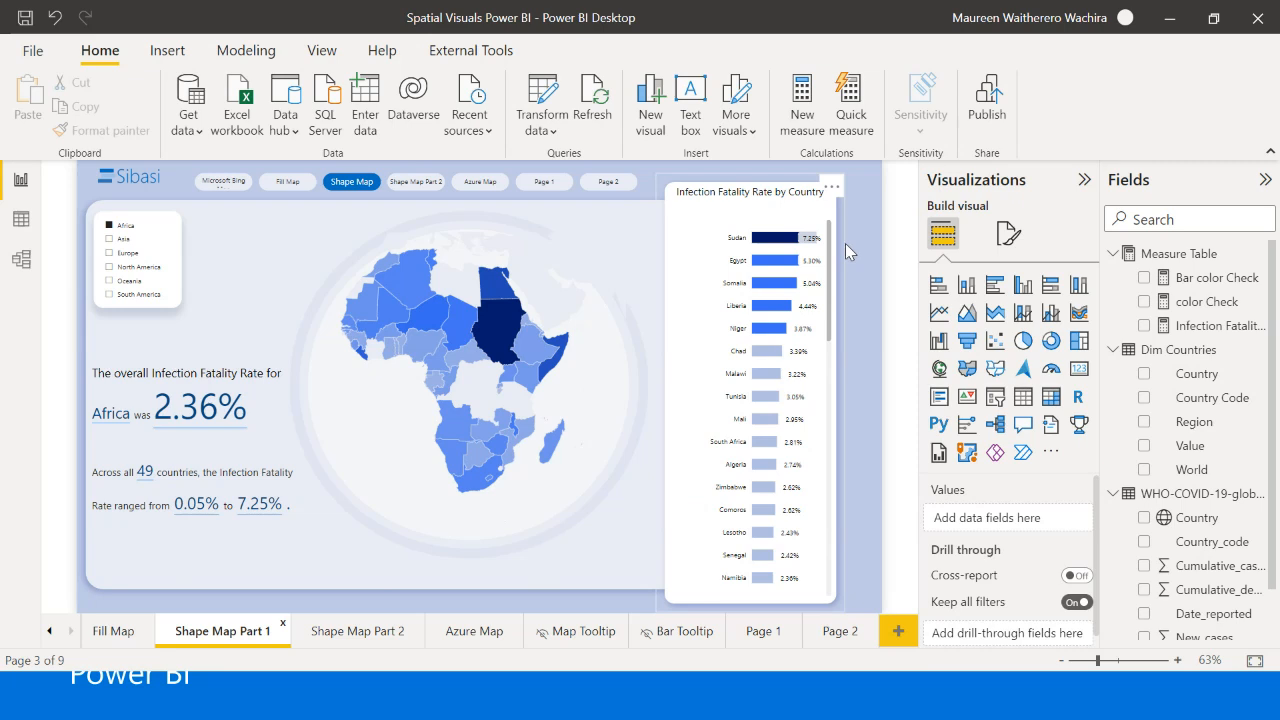
pyautogui.click(898, 631)
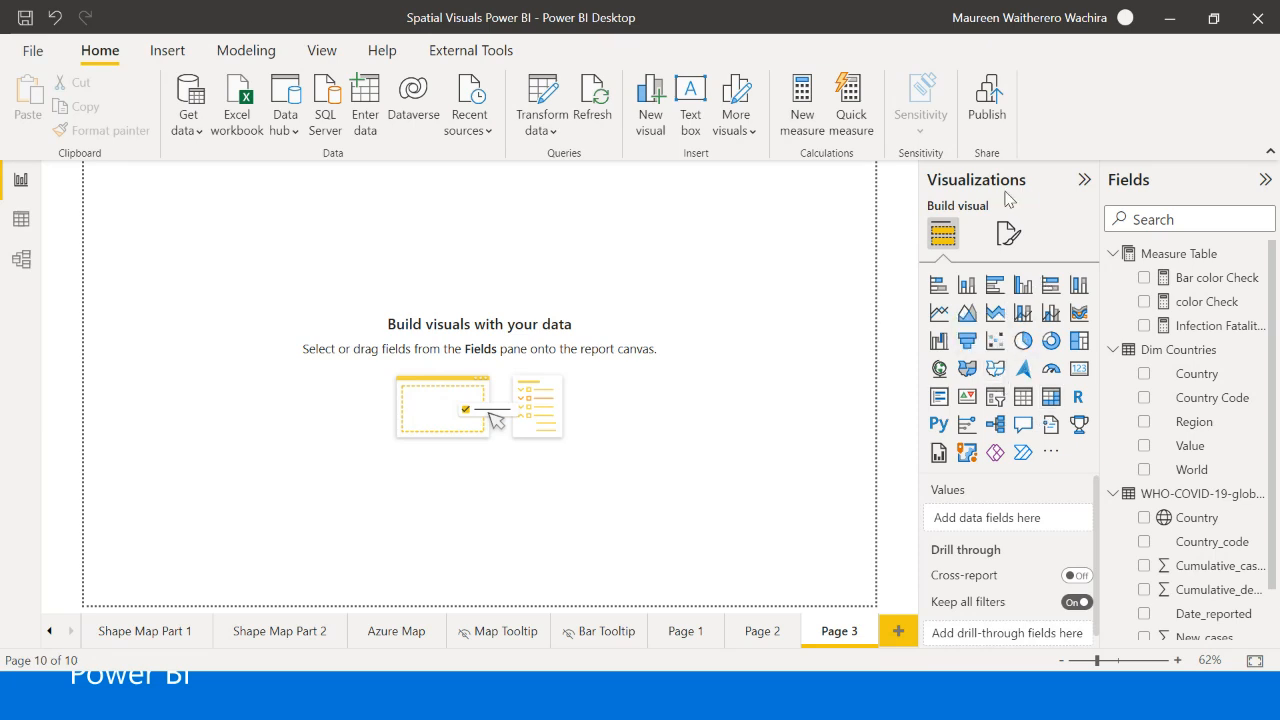
# - Check in the preview features options that the Shape map visual is enabled
pyautogui.click(48, 51)
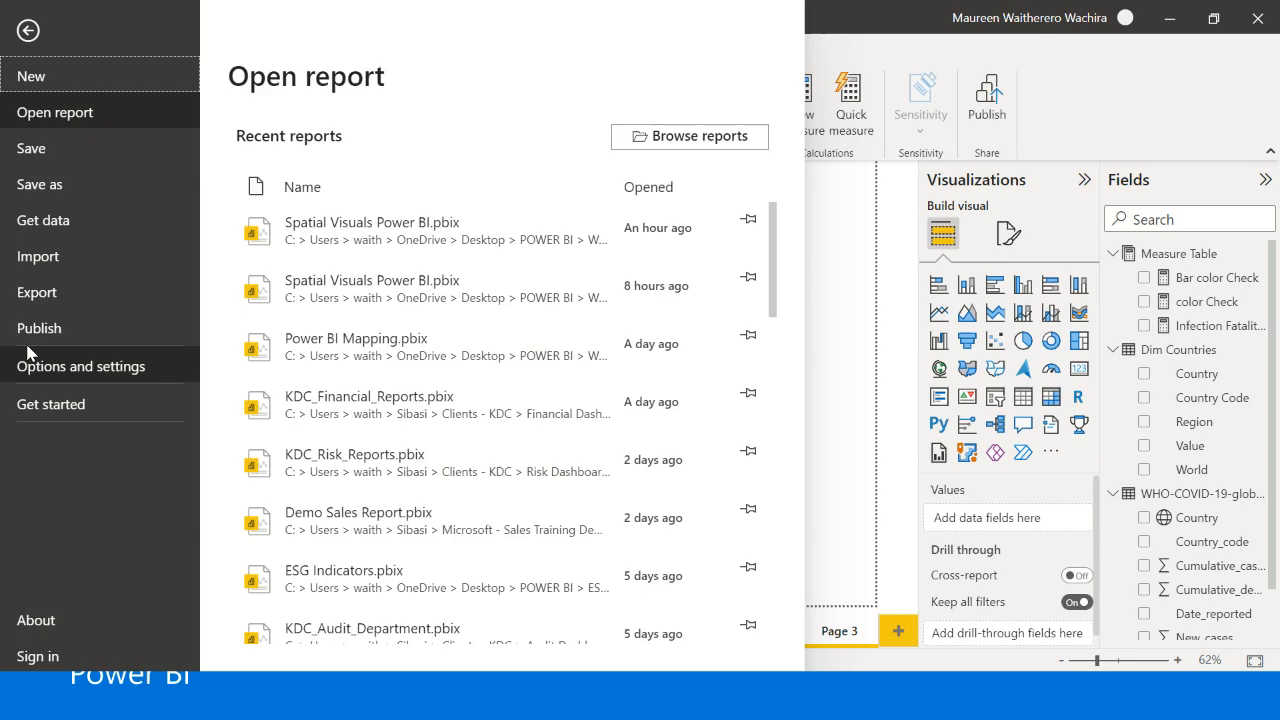
pyautogui.press('Escape')
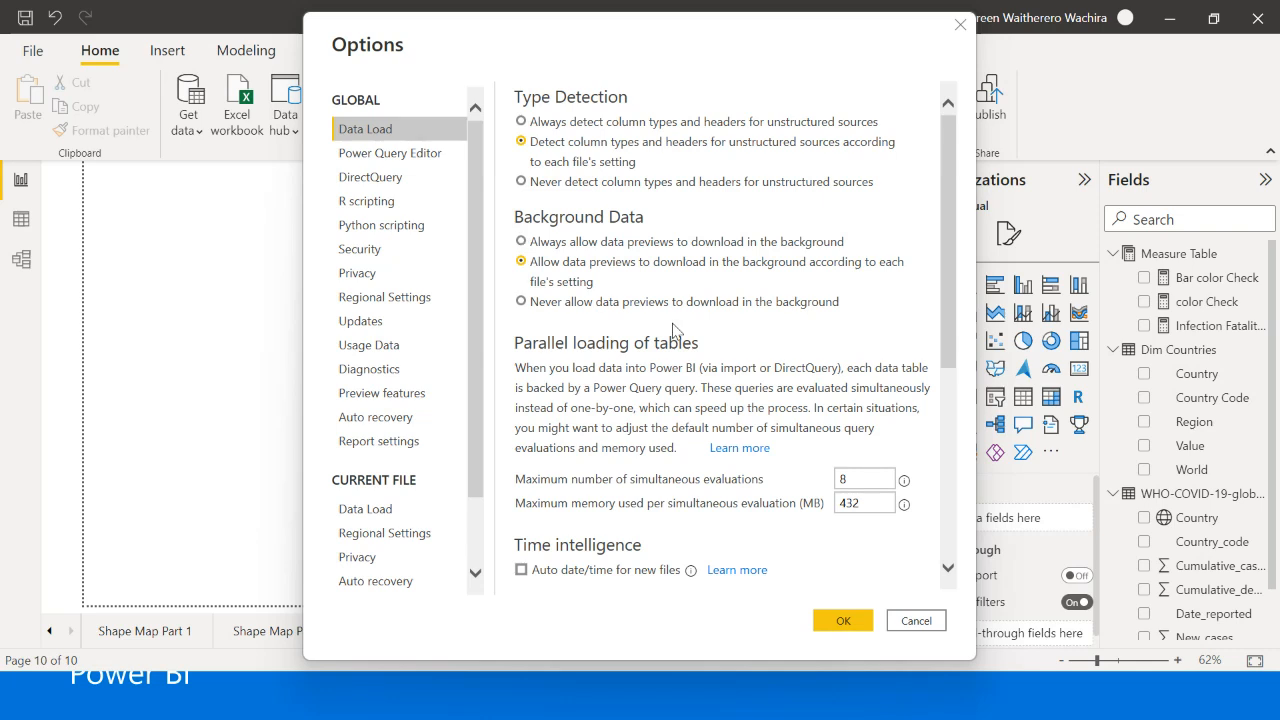
pyautogui.click(410, 393)
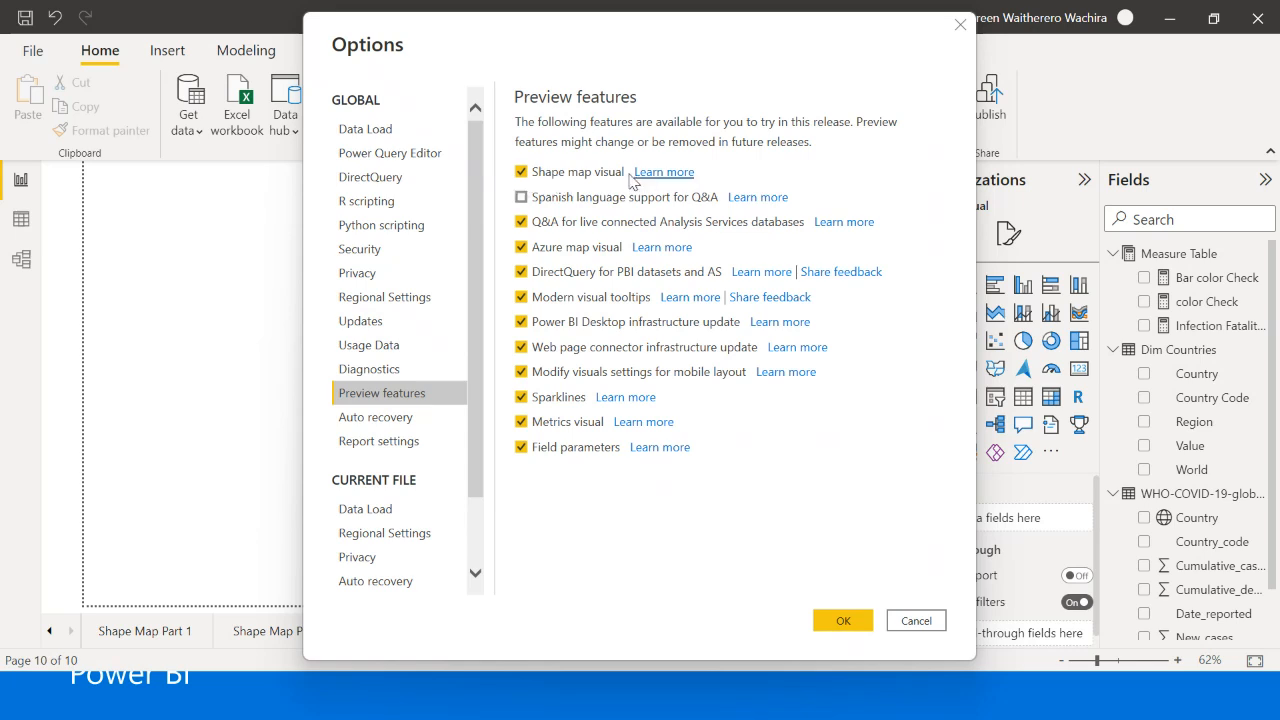
pyautogui.click(840, 622)
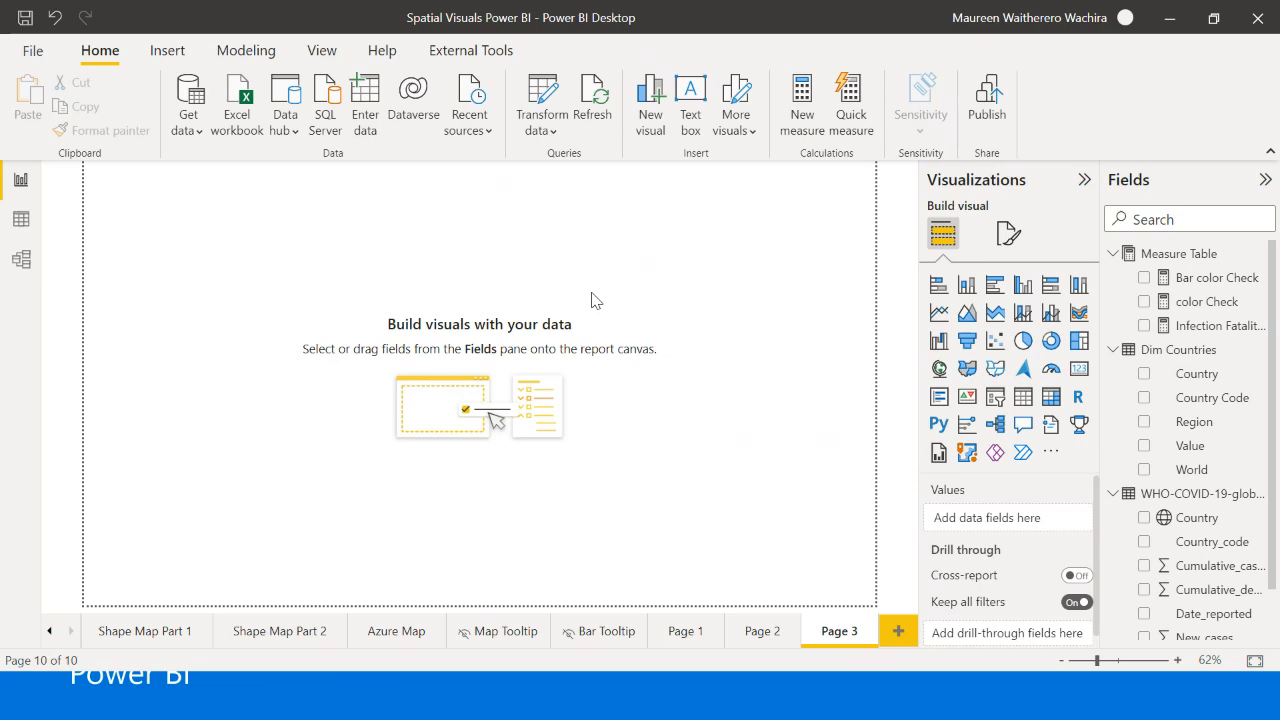
# - Insert a shape map visual on Page 3, enlarge it and move it slightly inward from the page corner
pyautogui.click(990, 372)
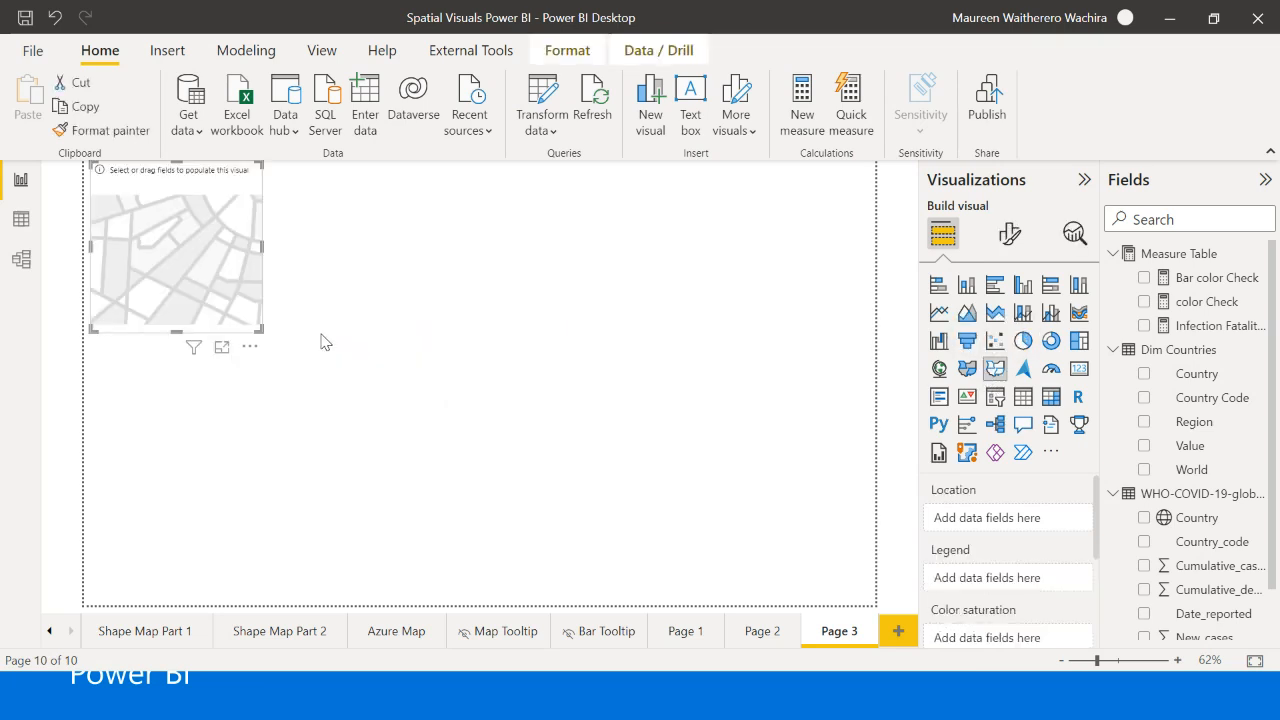
pyautogui.moveTo(245, 337); pyautogui.dragTo(489, 486)
pyautogui.moveTo(410, 409); pyautogui.dragTo(440, 420)
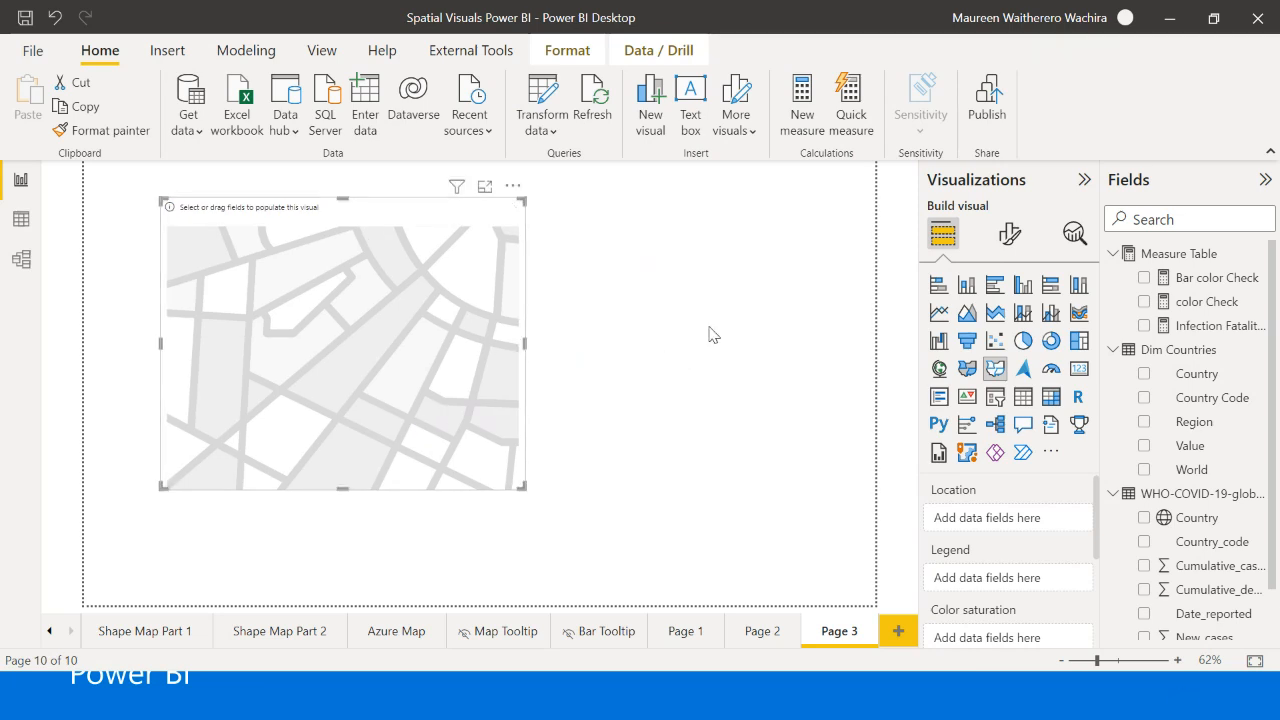
# - Use Country from the WHO-COVID-19 global table as the shape map's location and enlarge the visual further
pyautogui.click(1113, 349)
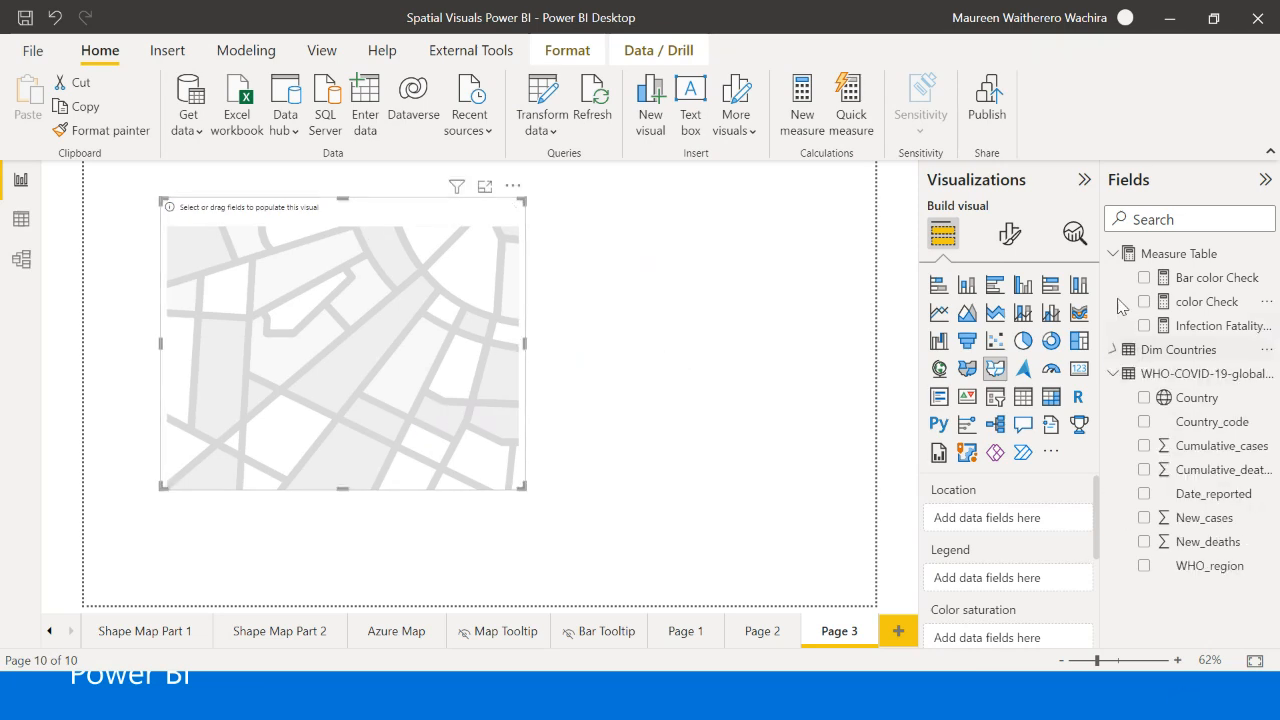
pyautogui.click(1114, 256)
pyautogui.moveTo(1195, 336); pyautogui.dragTo(1012, 519)
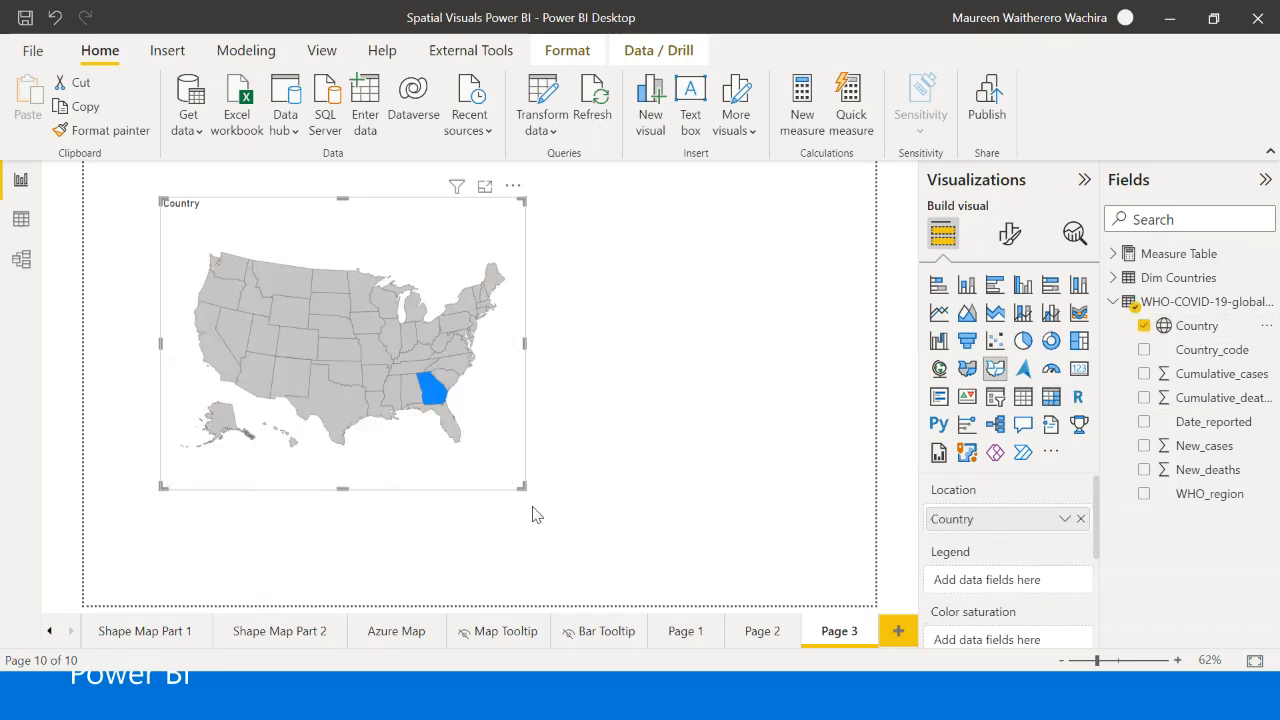
pyautogui.moveTo(524, 487); pyautogui.dragTo(598, 537)
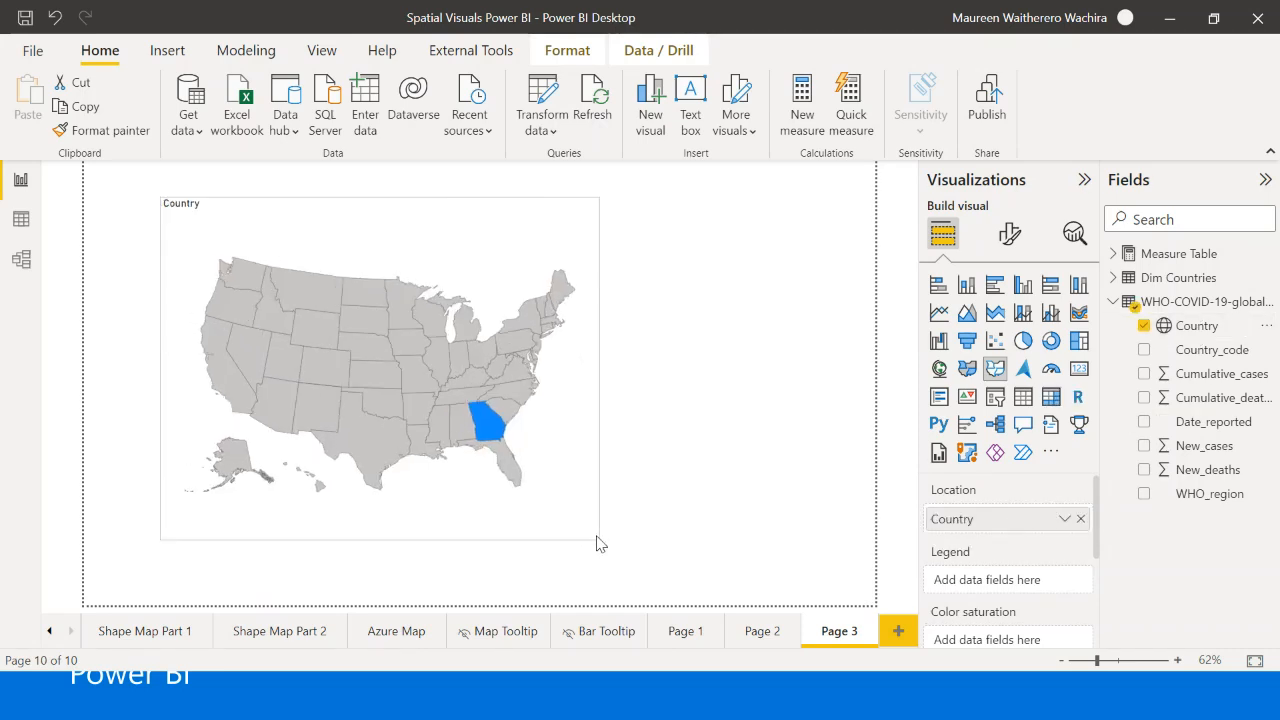
# - Open the visual formatting settings of the shape map
pyautogui.click(713, 446)
pyautogui.click(562, 500)
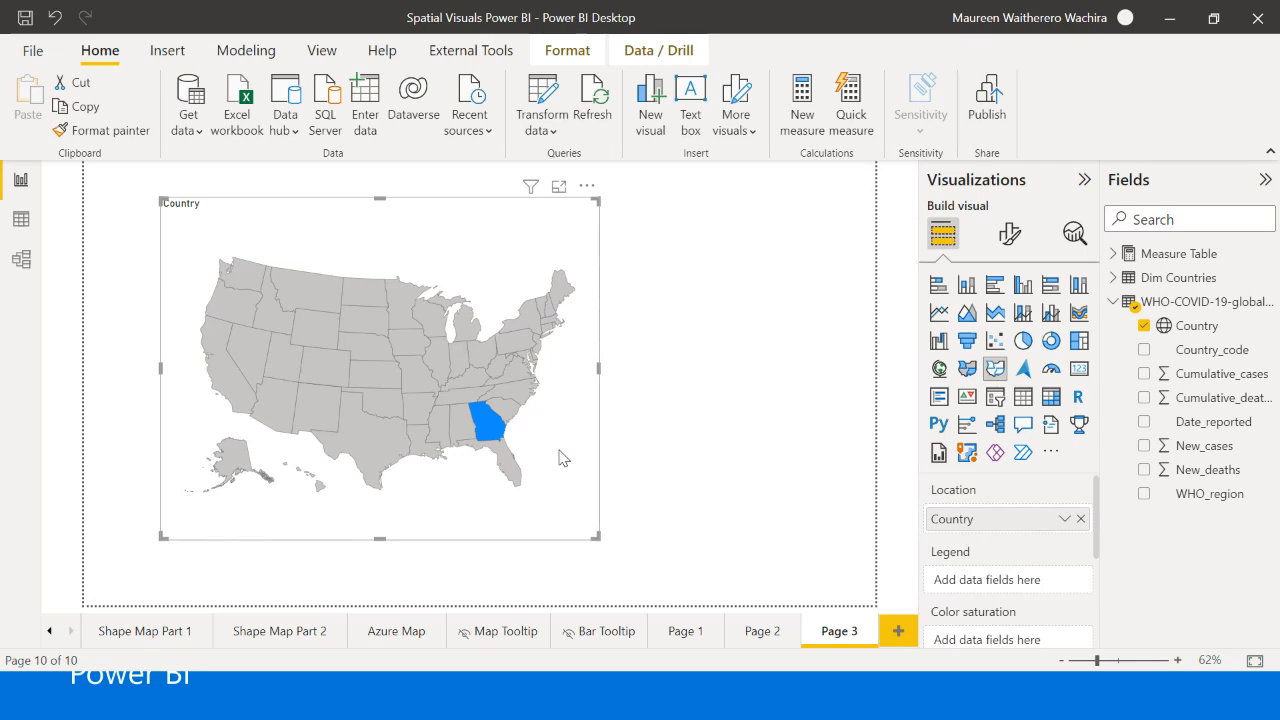
pyautogui.click(1006, 238)
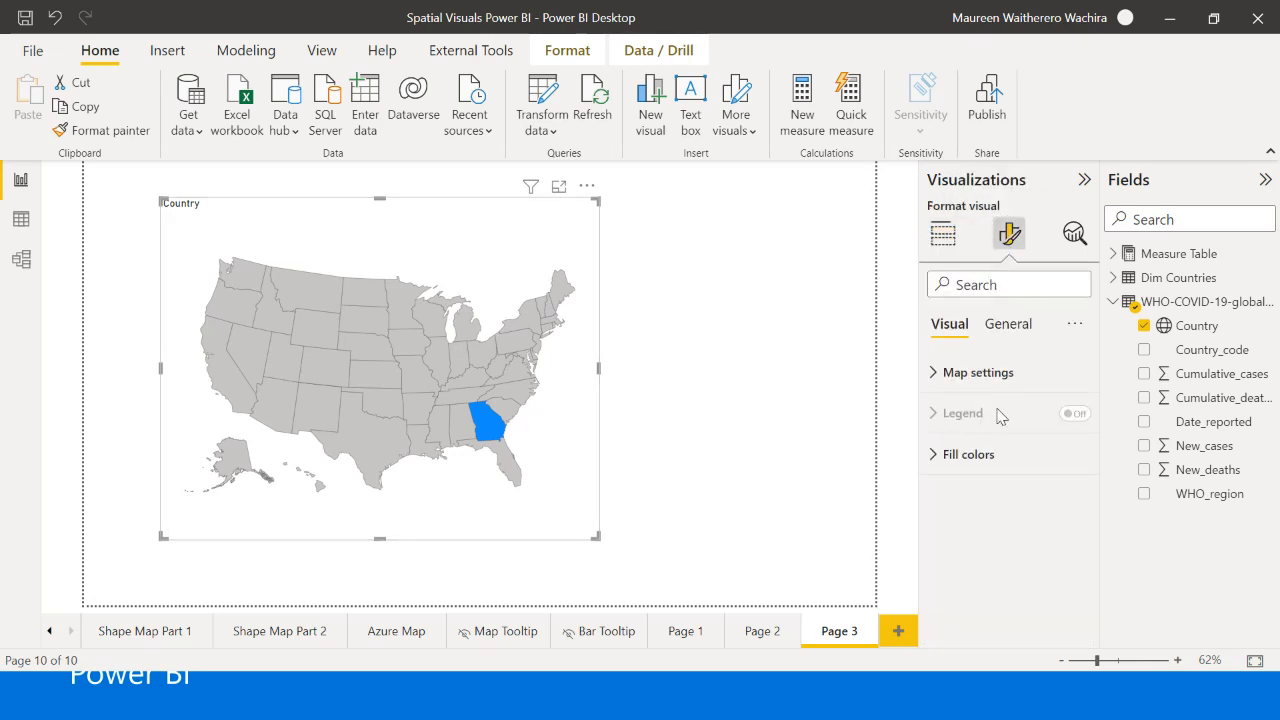
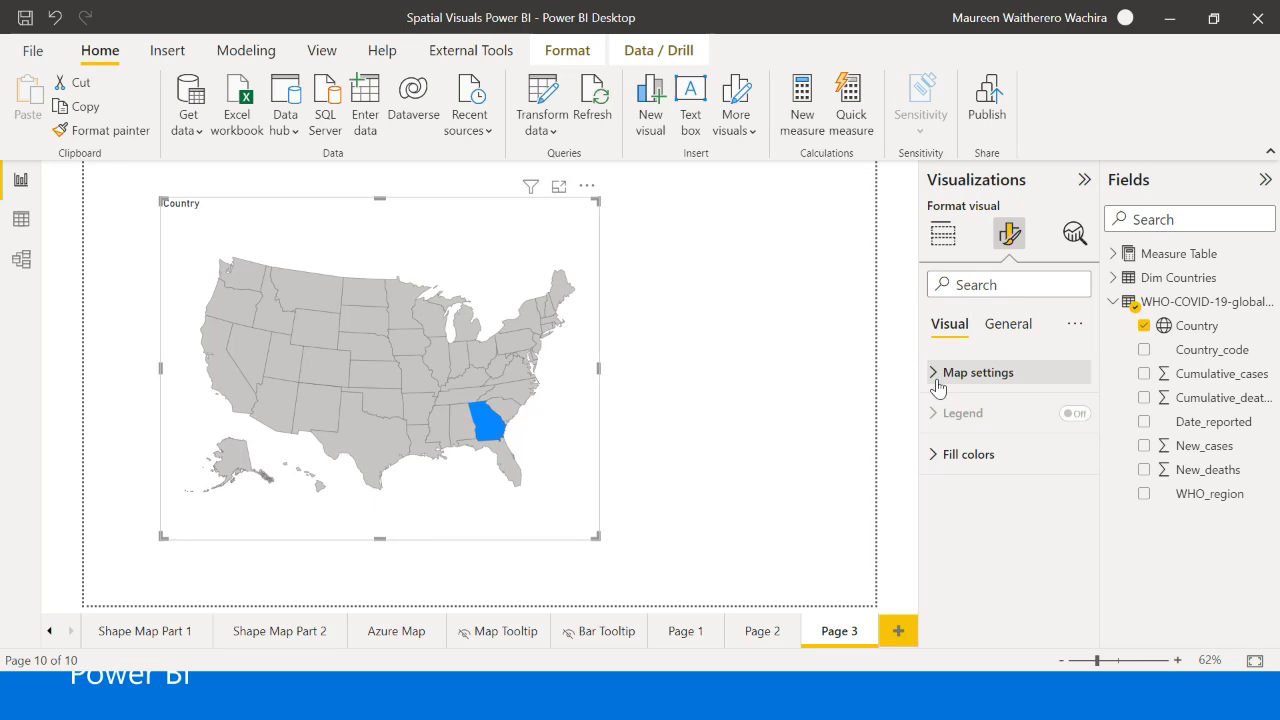
# - Set the shape map's map type to Custom map
pyautogui.click(932, 374)
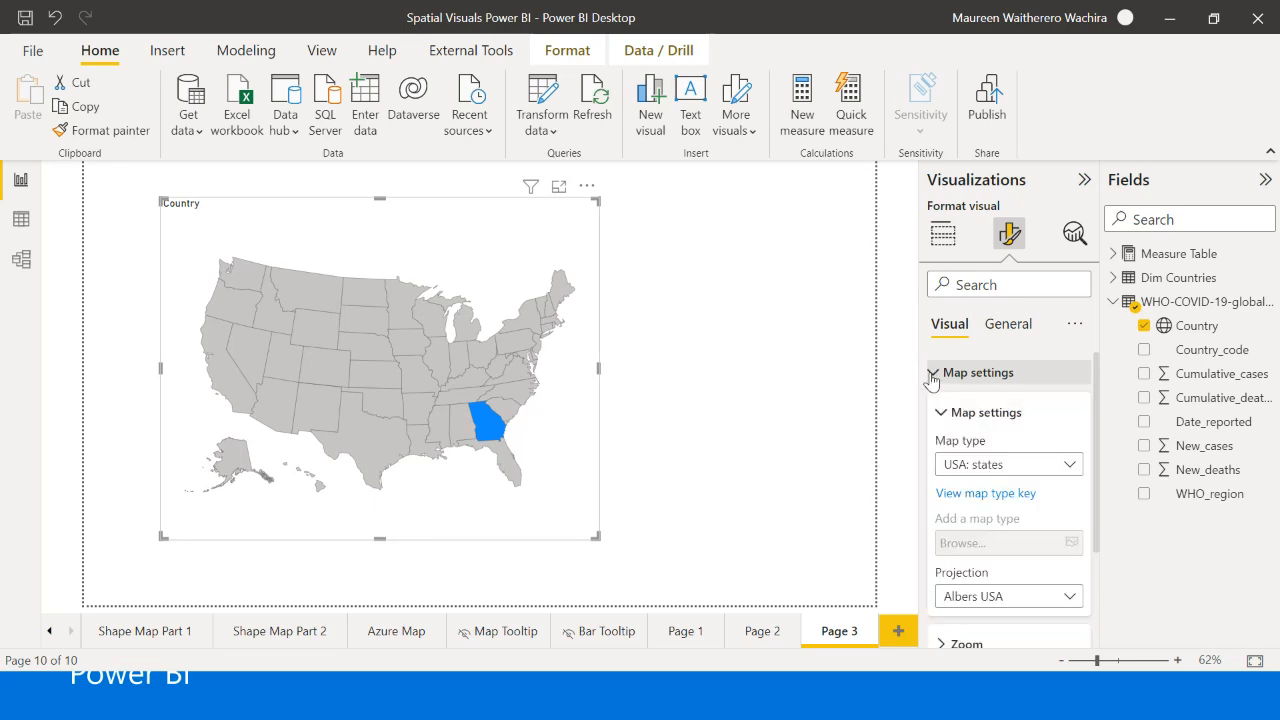
pyautogui.click(1005, 464)
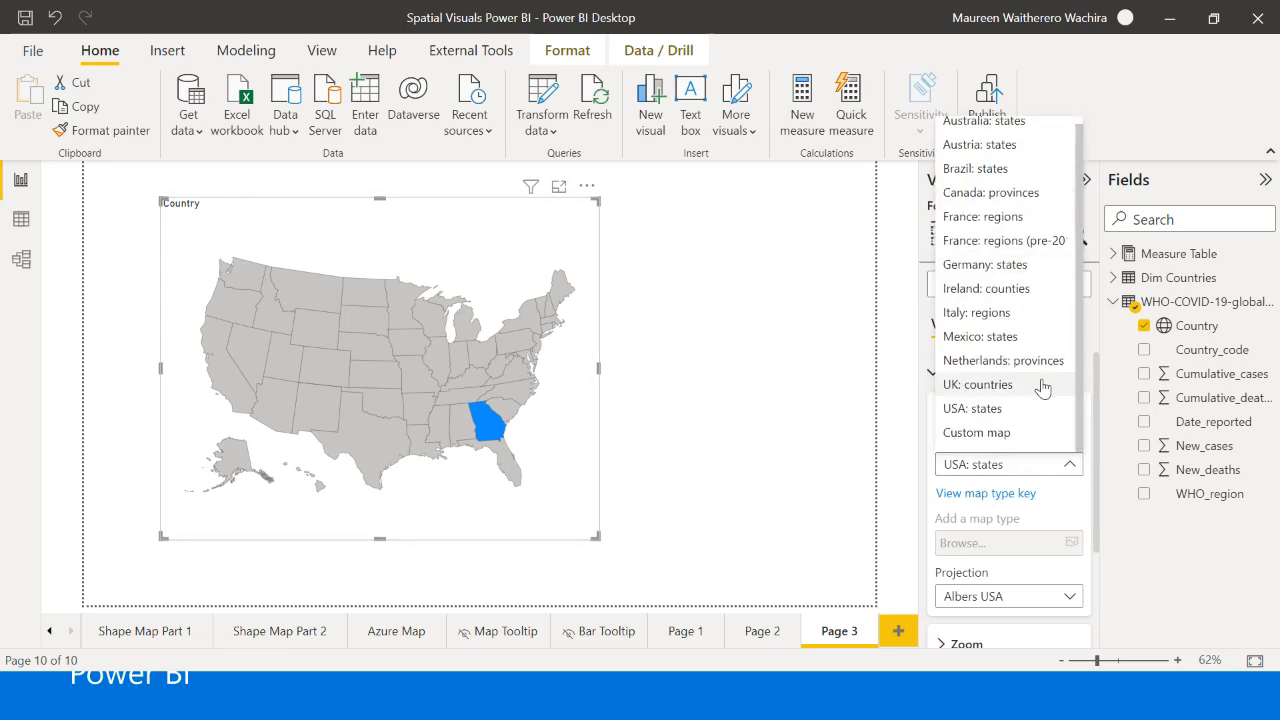
pyautogui.scroll(1, 1072, 133)
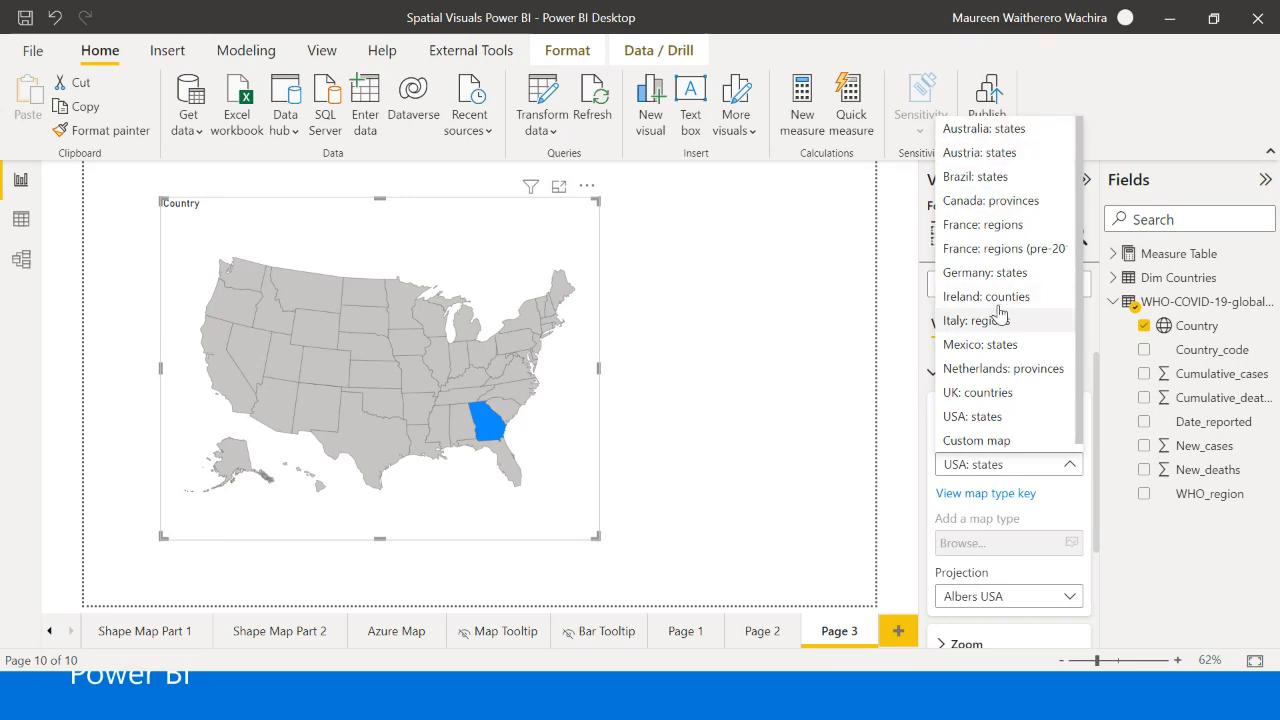
pyautogui.scroll(-1, 1000, 335)
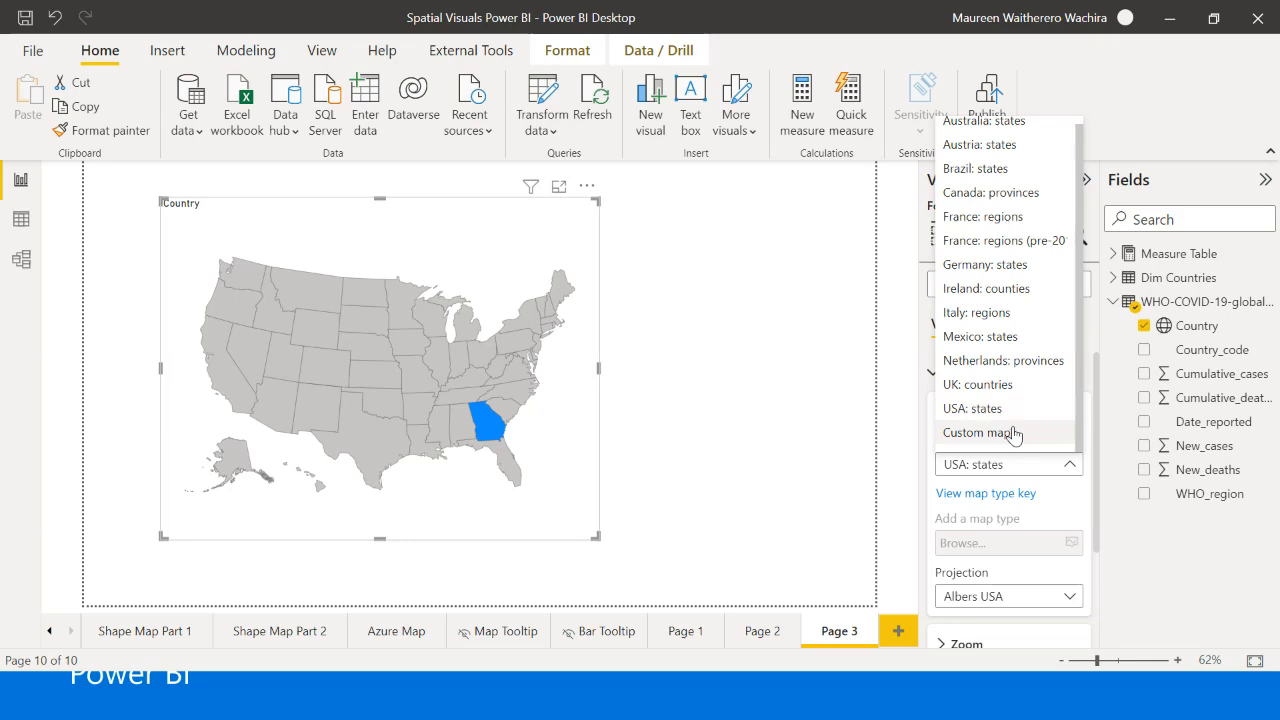
pyautogui.scroll(1, 1030, 356)
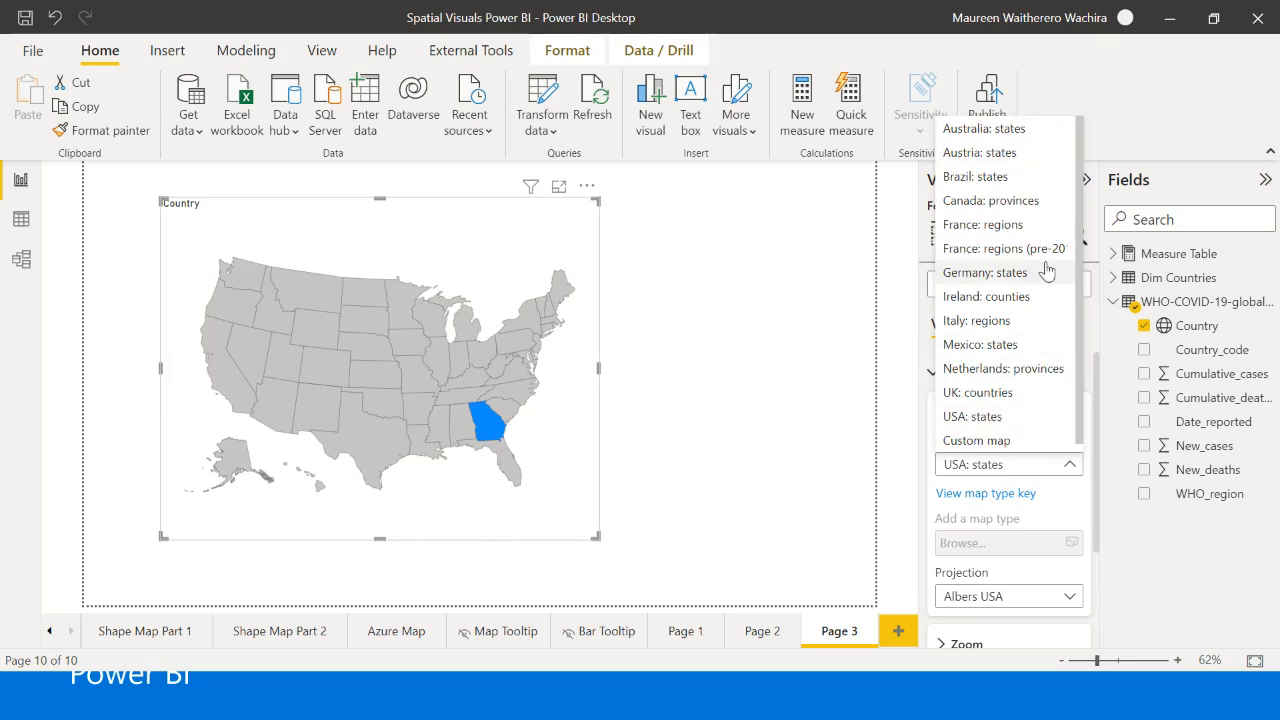
pyautogui.click(1012, 441)
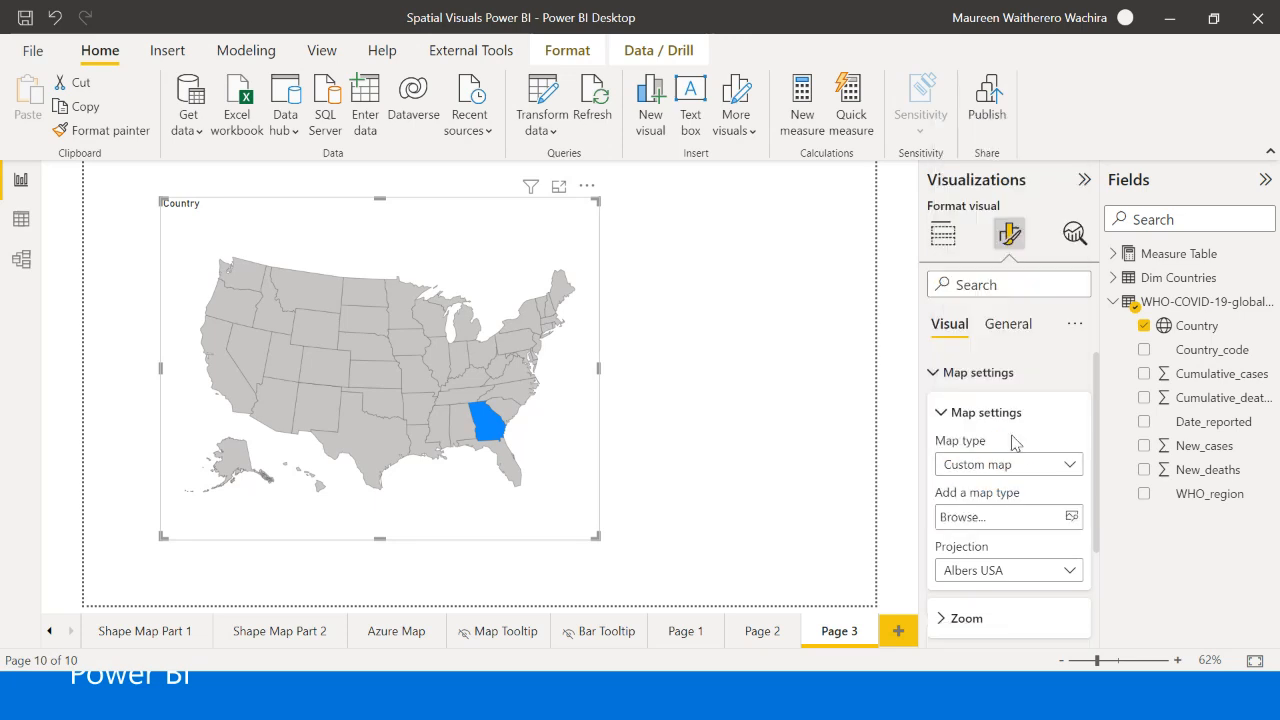
# - Load the TM_WORLD_BORDERS-0.3 JSON file as the custom map and widen the visual slightly
pyautogui.click(1072, 518)
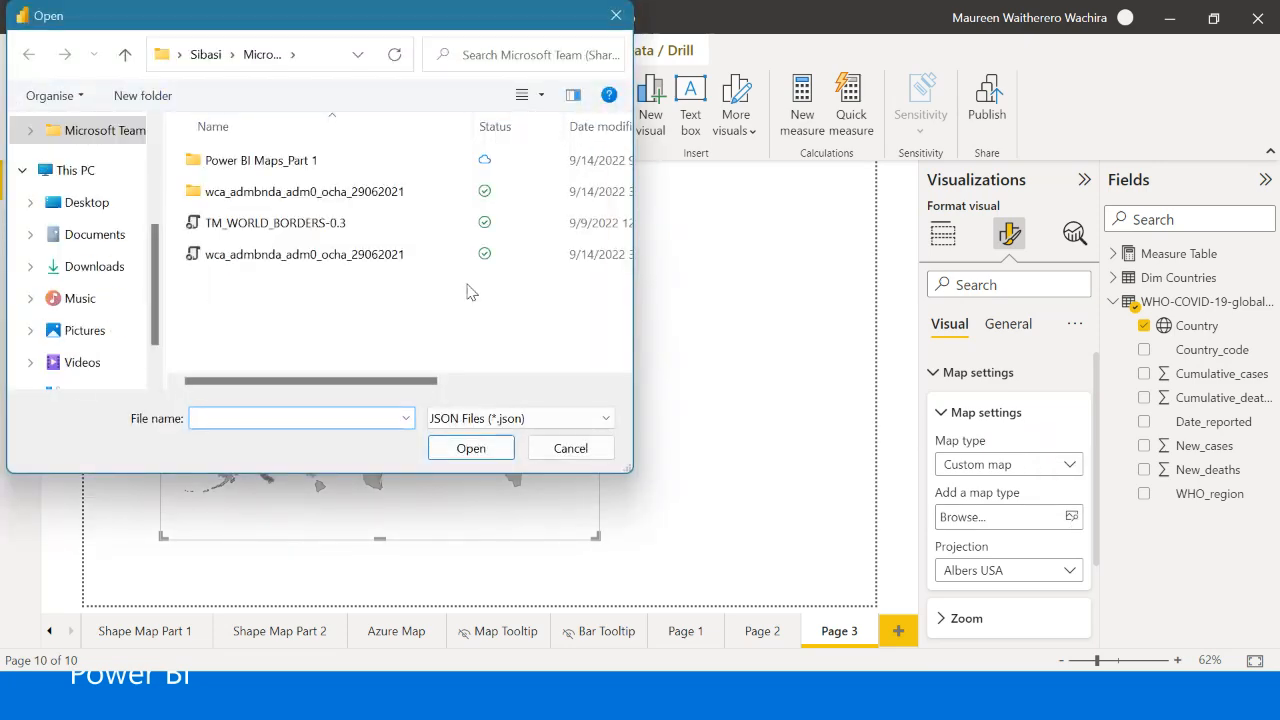
pyautogui.click(283, 223)
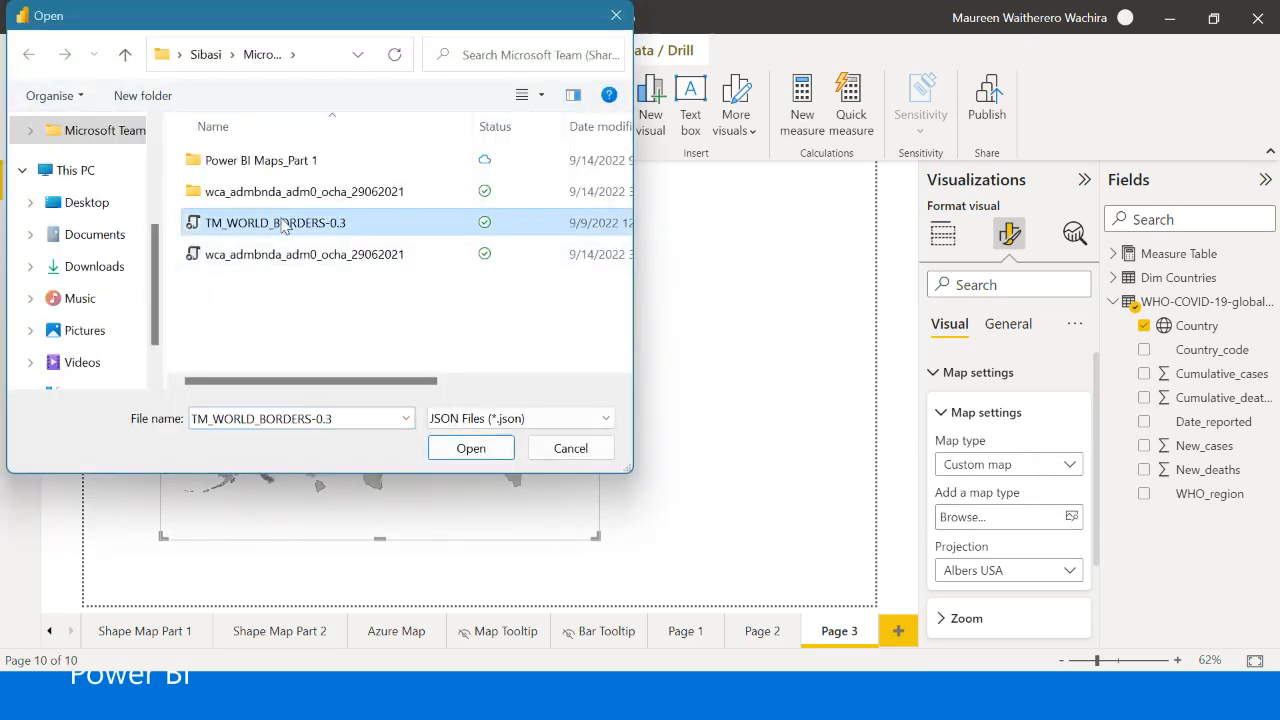
pyautogui.click(471, 448)
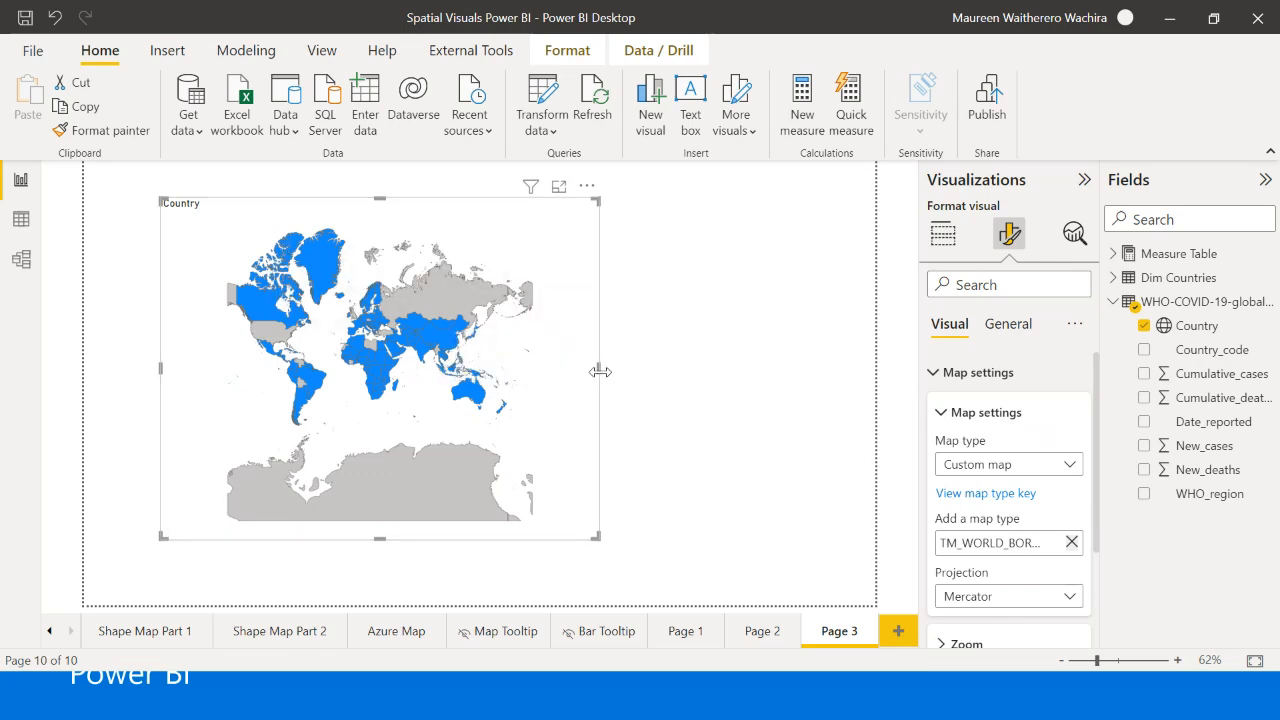
pyautogui.moveTo(599, 401); pyautogui.dragTo(604, 403)
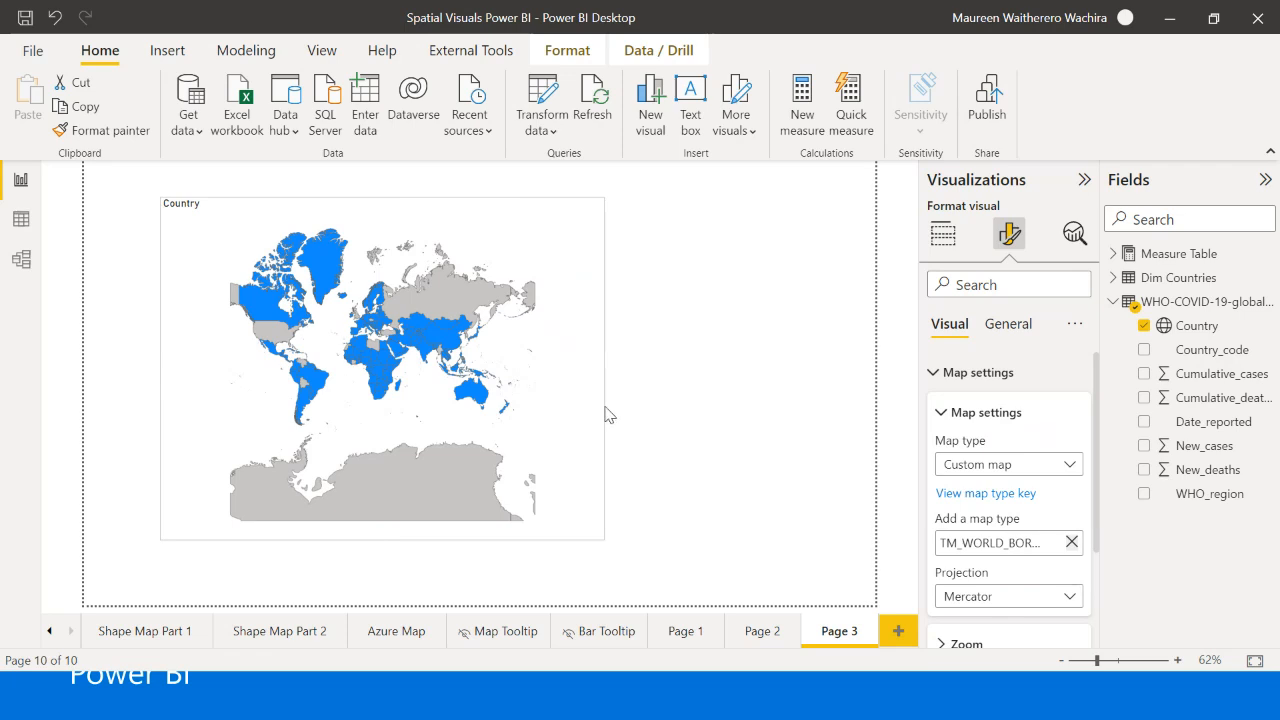
# - Add the Infection Fatality Rate measure from the Measure Table as the shape map's color saturation
pyautogui.click(942, 234)
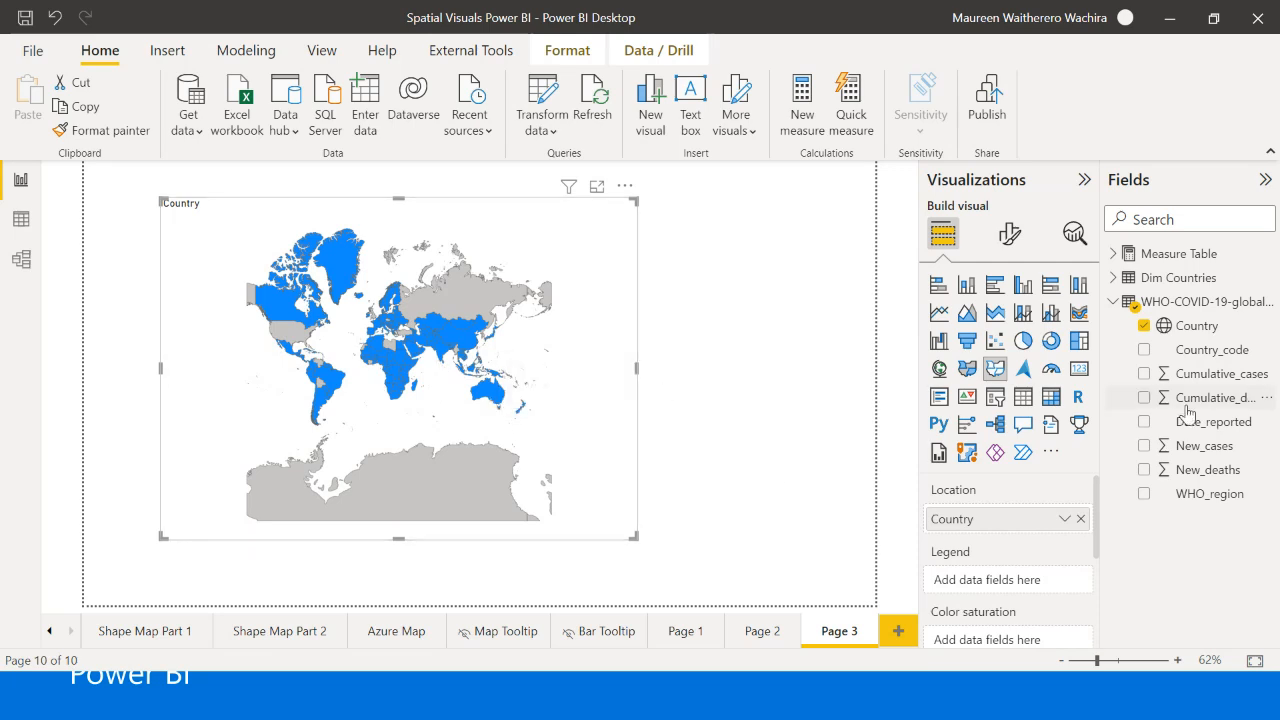
pyautogui.click(1114, 302)
pyautogui.click(1113, 253)
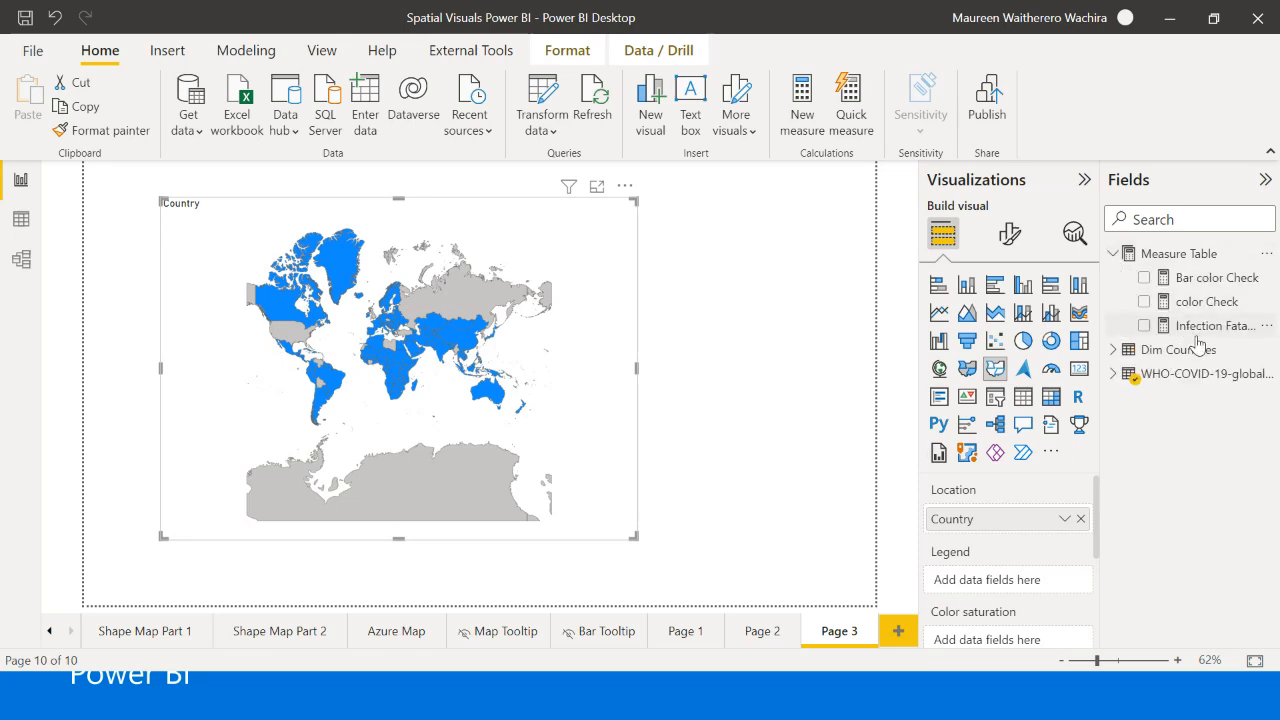
pyautogui.scroll(-5, 990, 590)
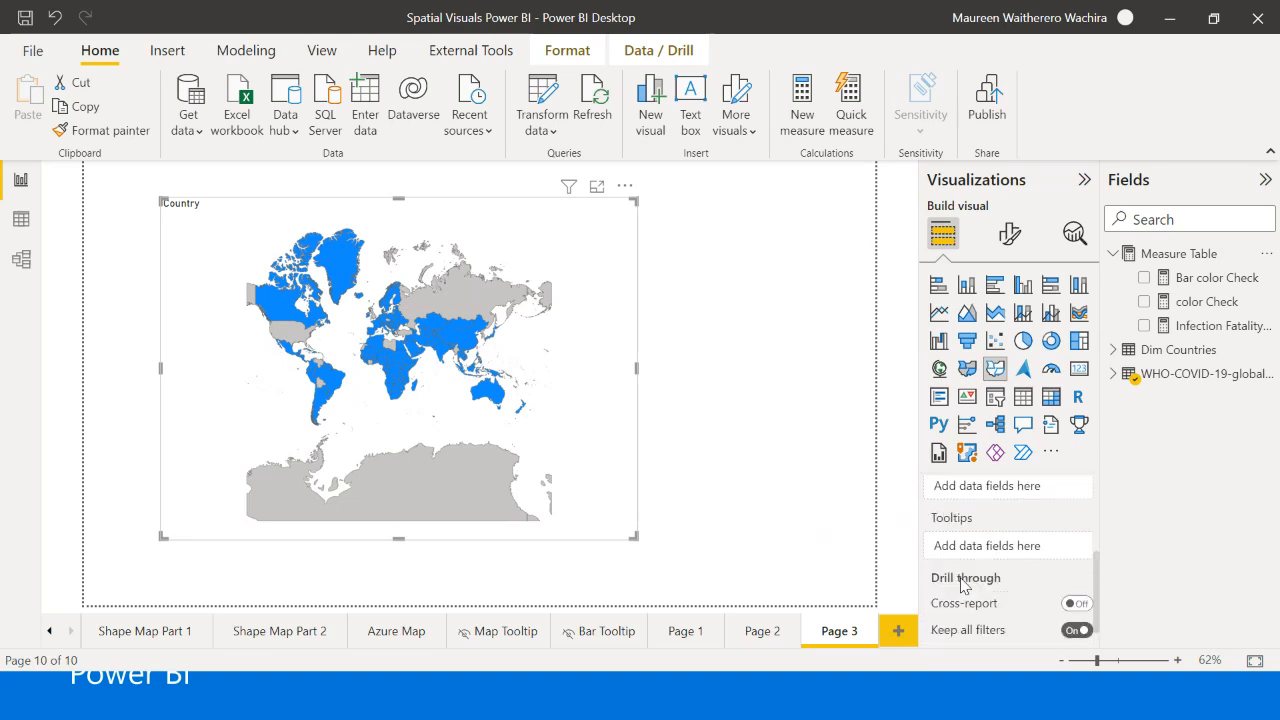
pyautogui.scroll(3, 990, 590)
pyautogui.moveTo(1250, 327); pyautogui.dragTo(1089, 580)
pyautogui.moveTo(1062, 560); pyautogui.dragTo(1062, 562)
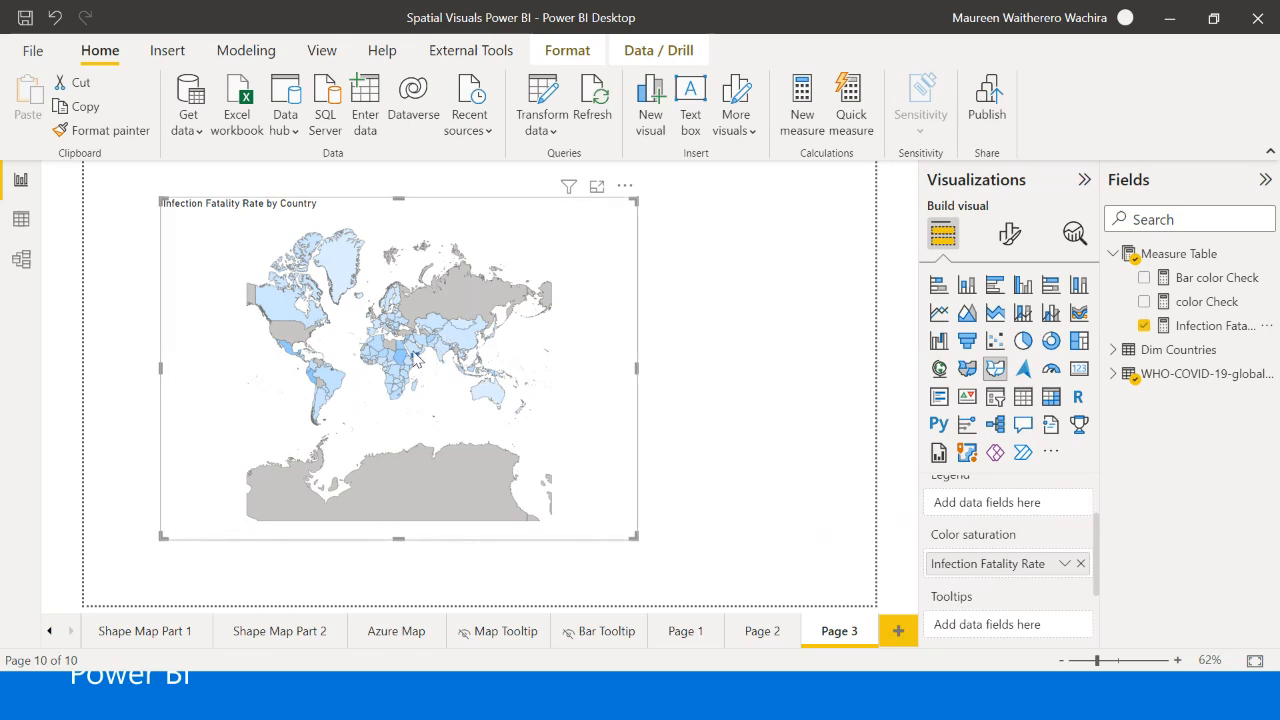
# - Examine the infection fatality shading on the world map and review the visual's data field assignments
pyautogui.moveTo(418, 361)
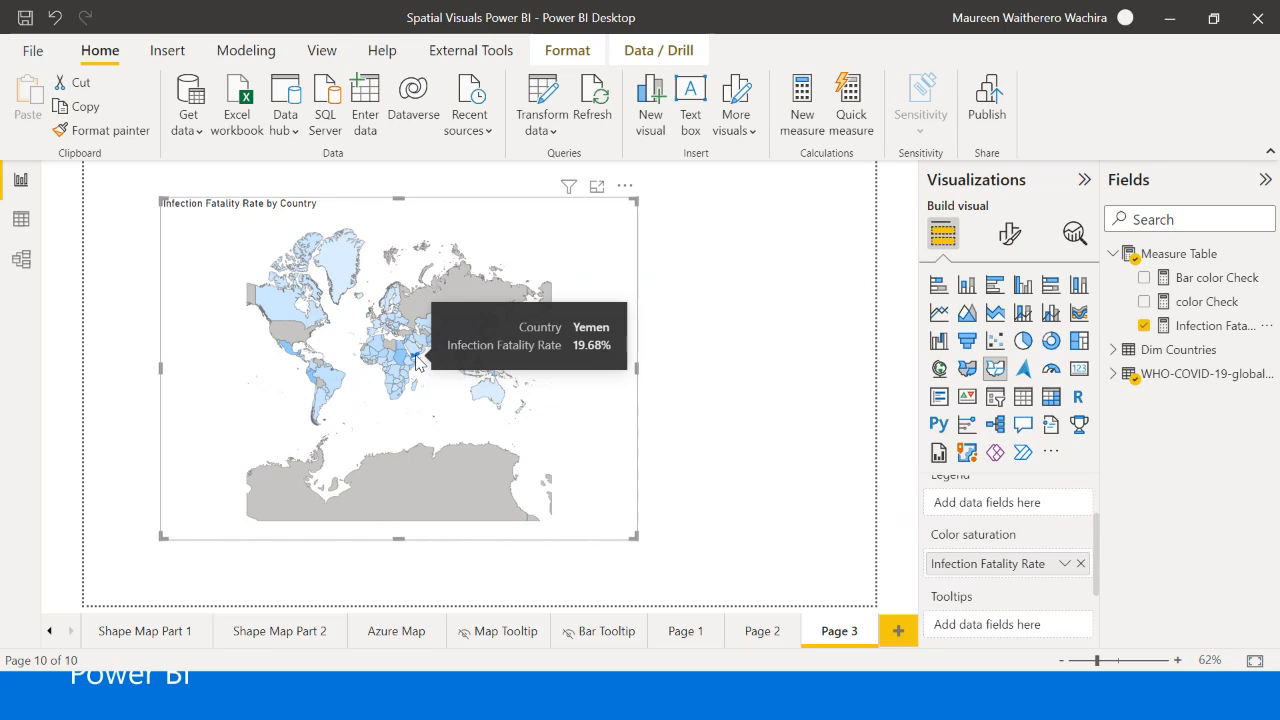
pyautogui.click(689, 263)
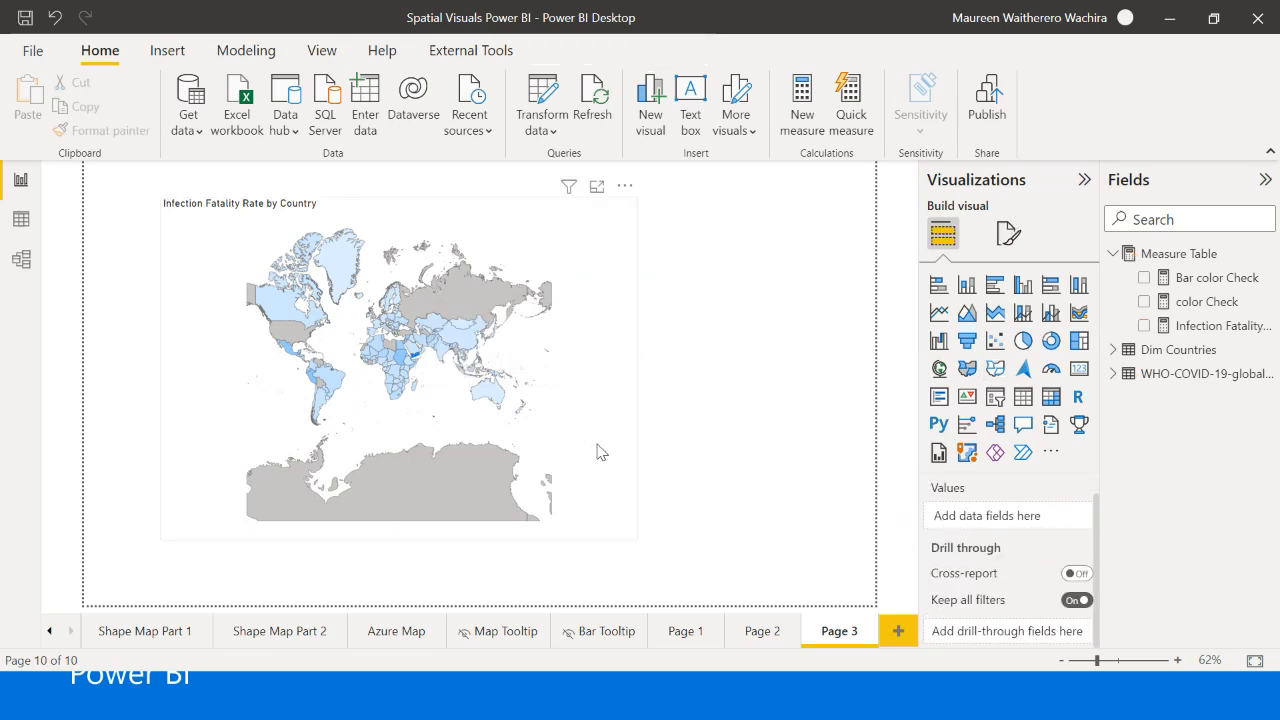
pyautogui.click(600, 452)
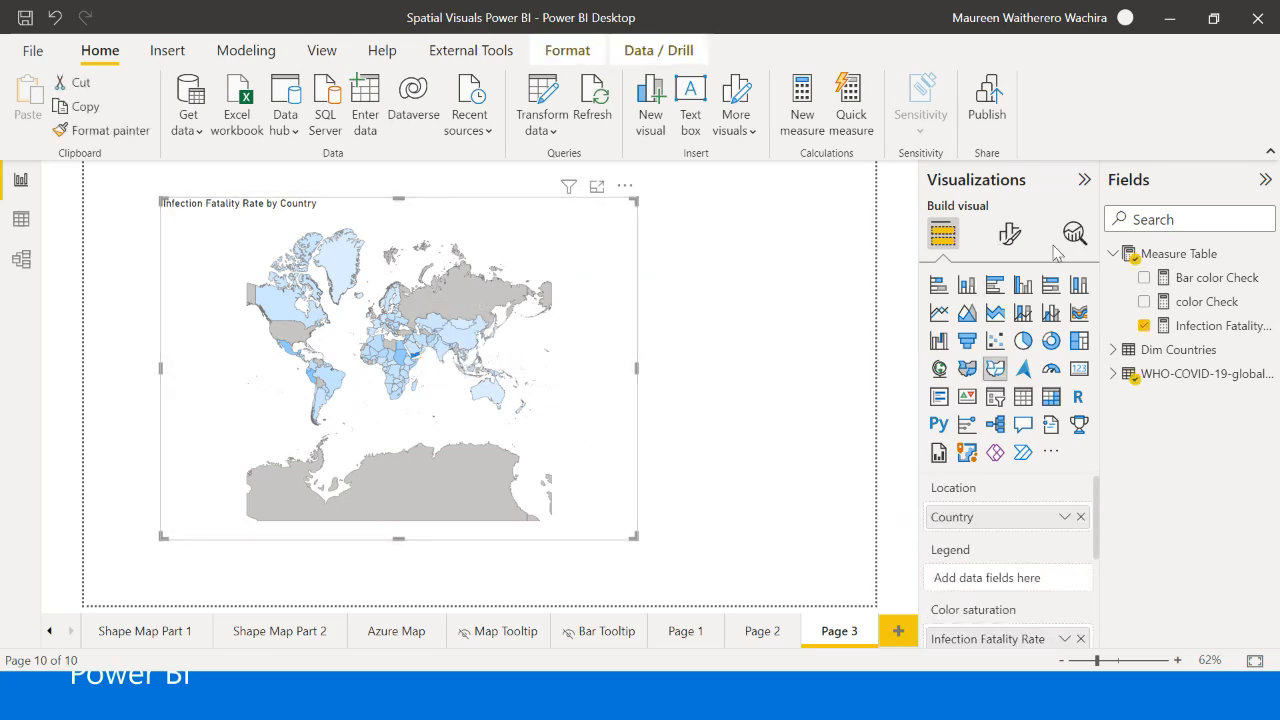
pyautogui.scroll(-1, 998, 548)
pyautogui.scroll(-1, 998, 548)
pyautogui.scroll(3, 994, 575)
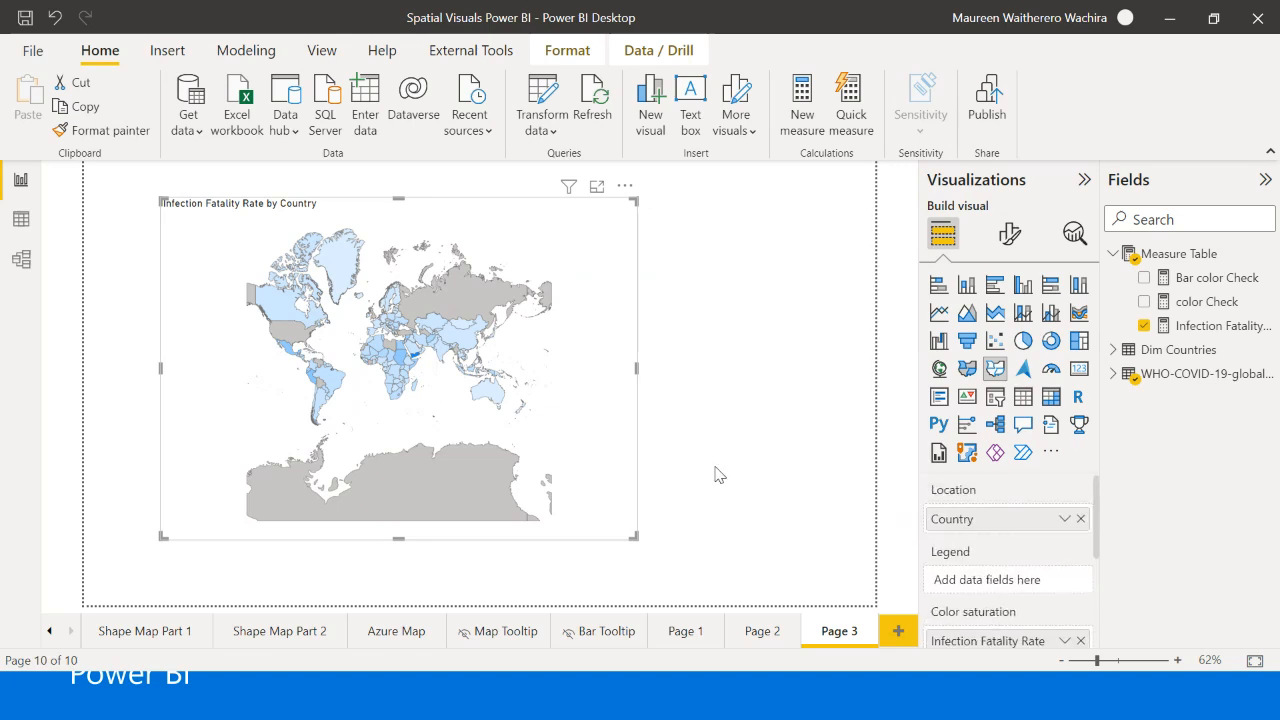
pyautogui.scroll(-3, 1031, 592)
pyautogui.scroll(3, 1055, 525)
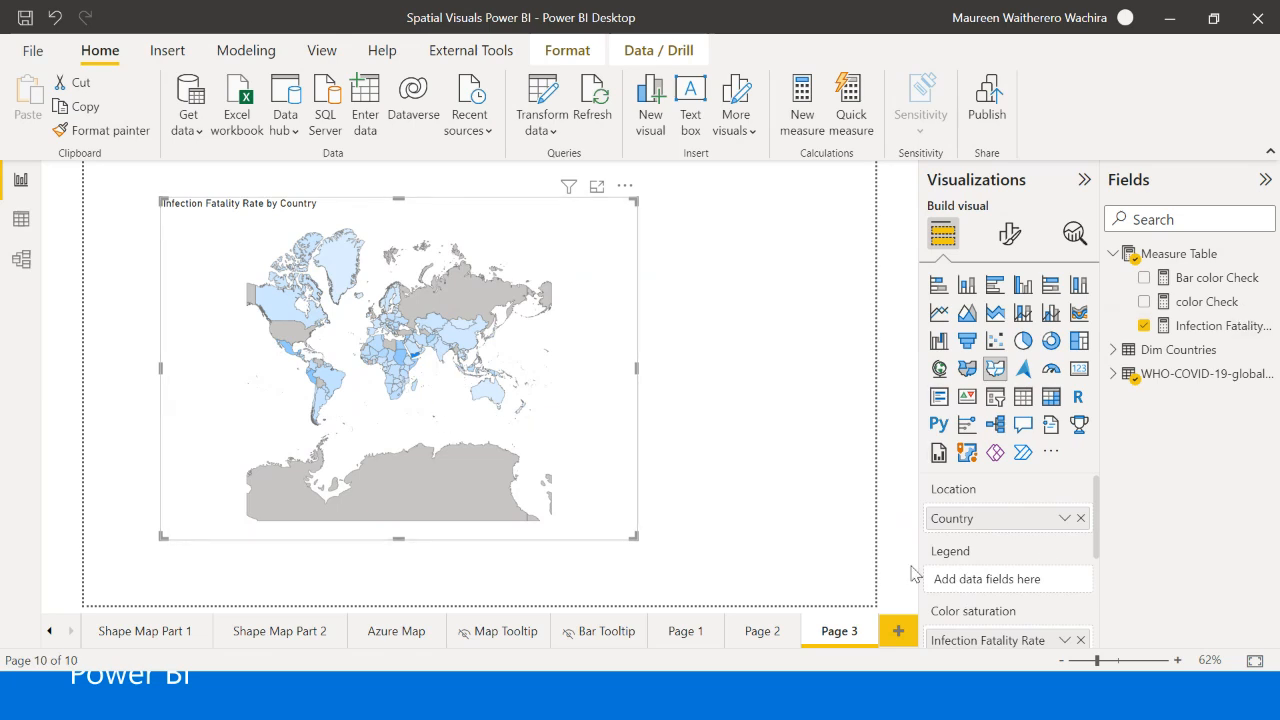
pyautogui.click(1012, 235)
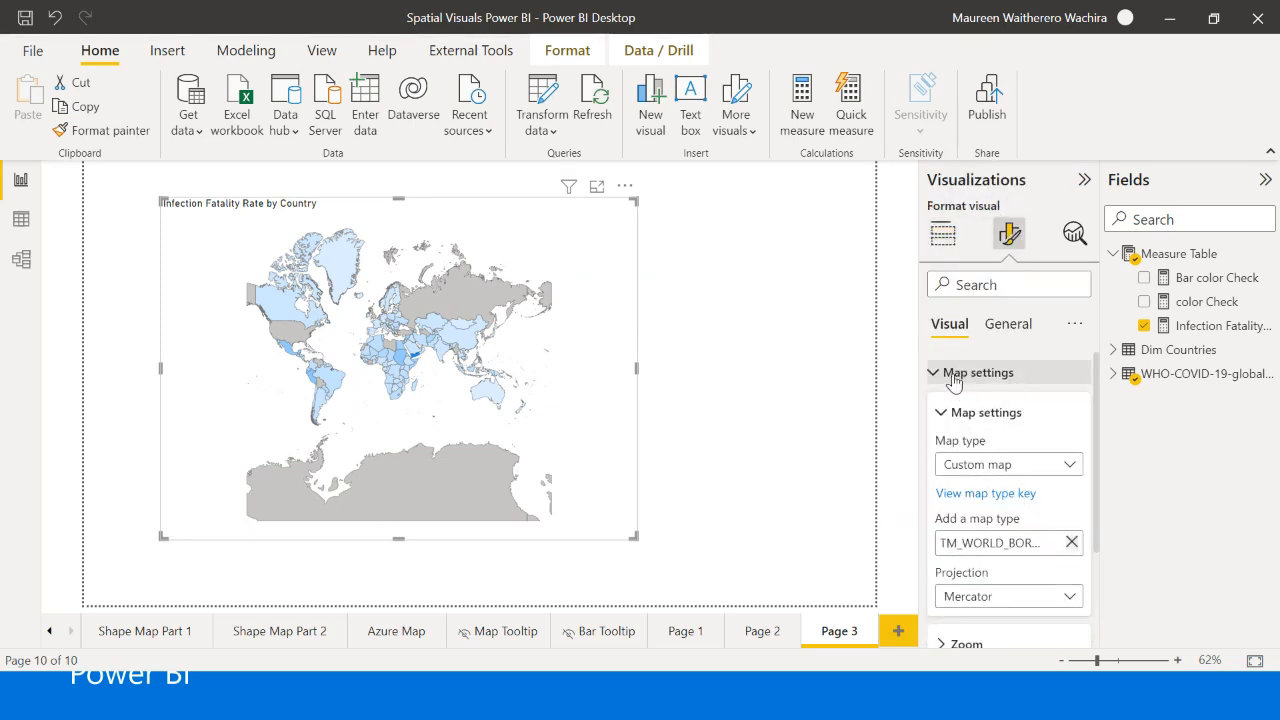
pyautogui.scroll(-3, 975, 420)
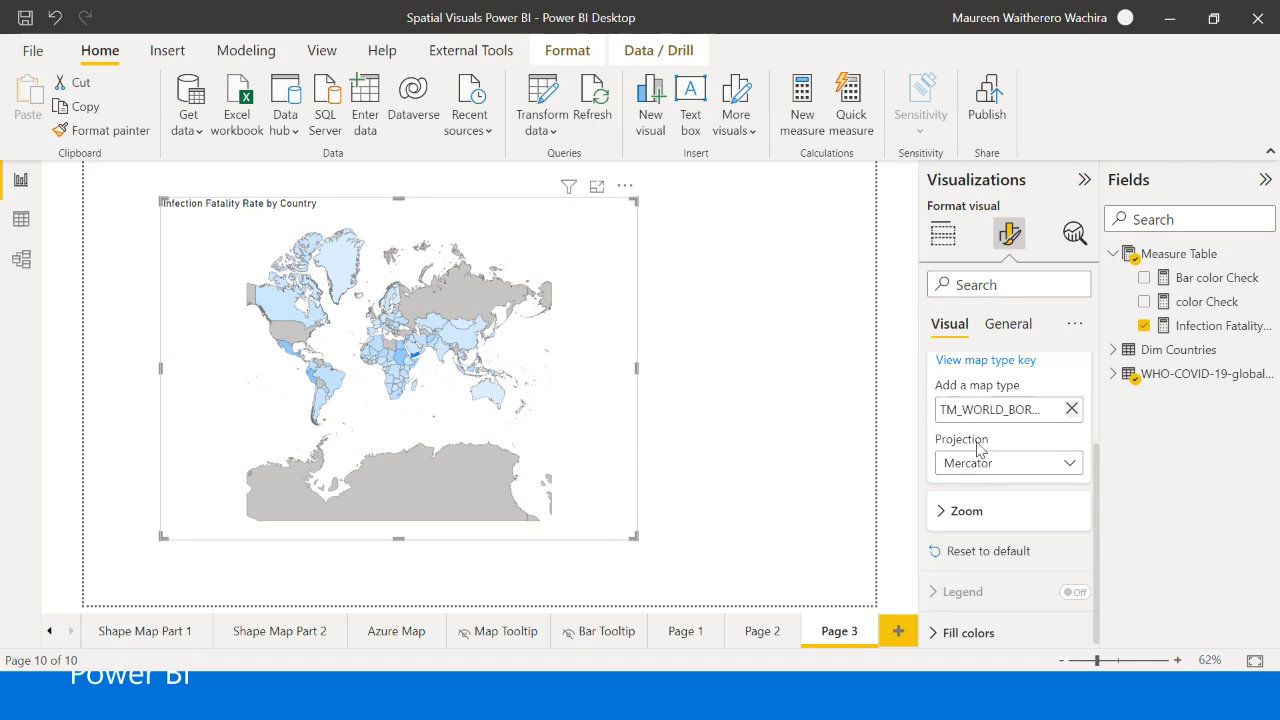
pyautogui.click(656, 350)
pyautogui.click(633, 362)
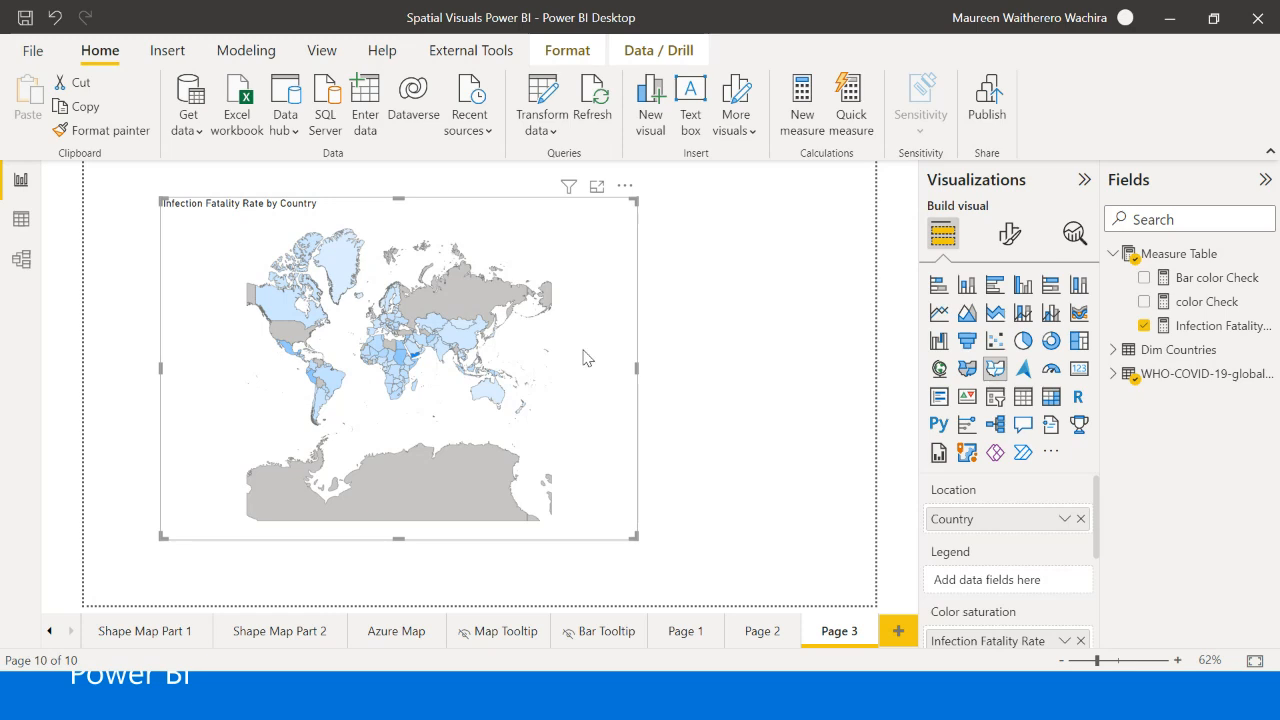
# - Try the Equirectangular projection on the shape map and return the projection to Mercator
pyautogui.click(1009, 233)
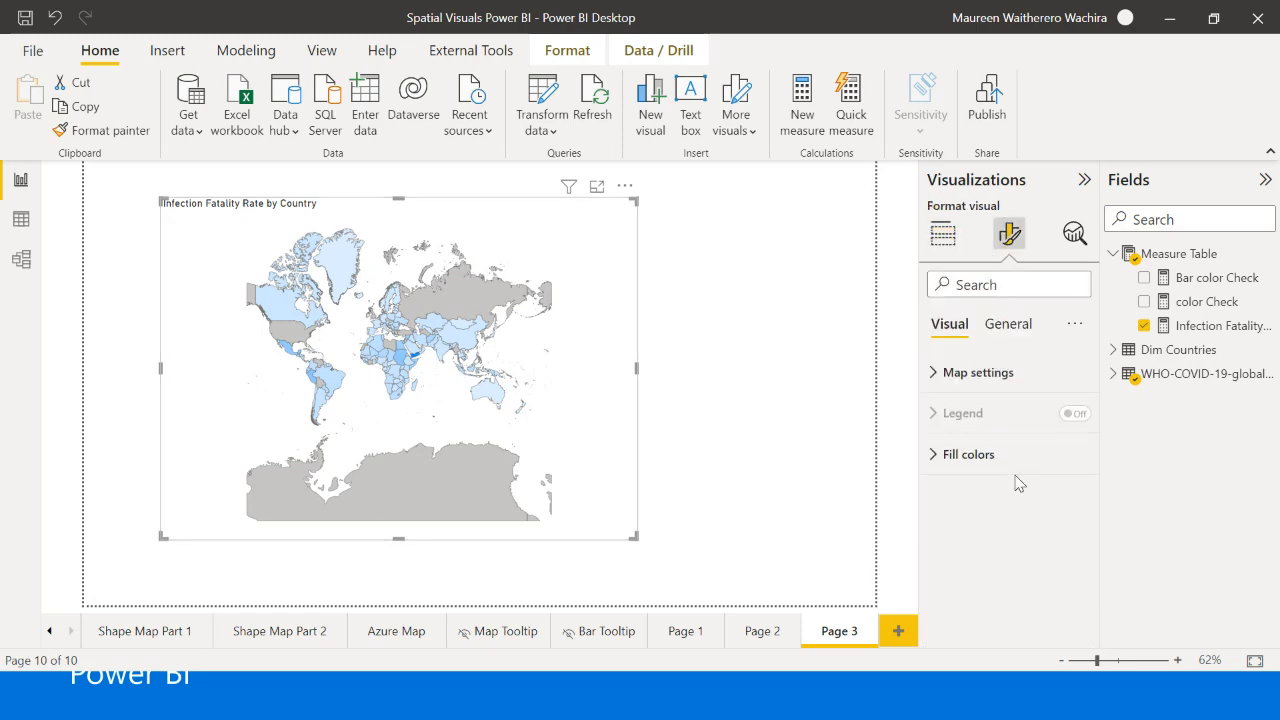
pyautogui.click(978, 378)
pyautogui.scroll(-2, 1010, 430)
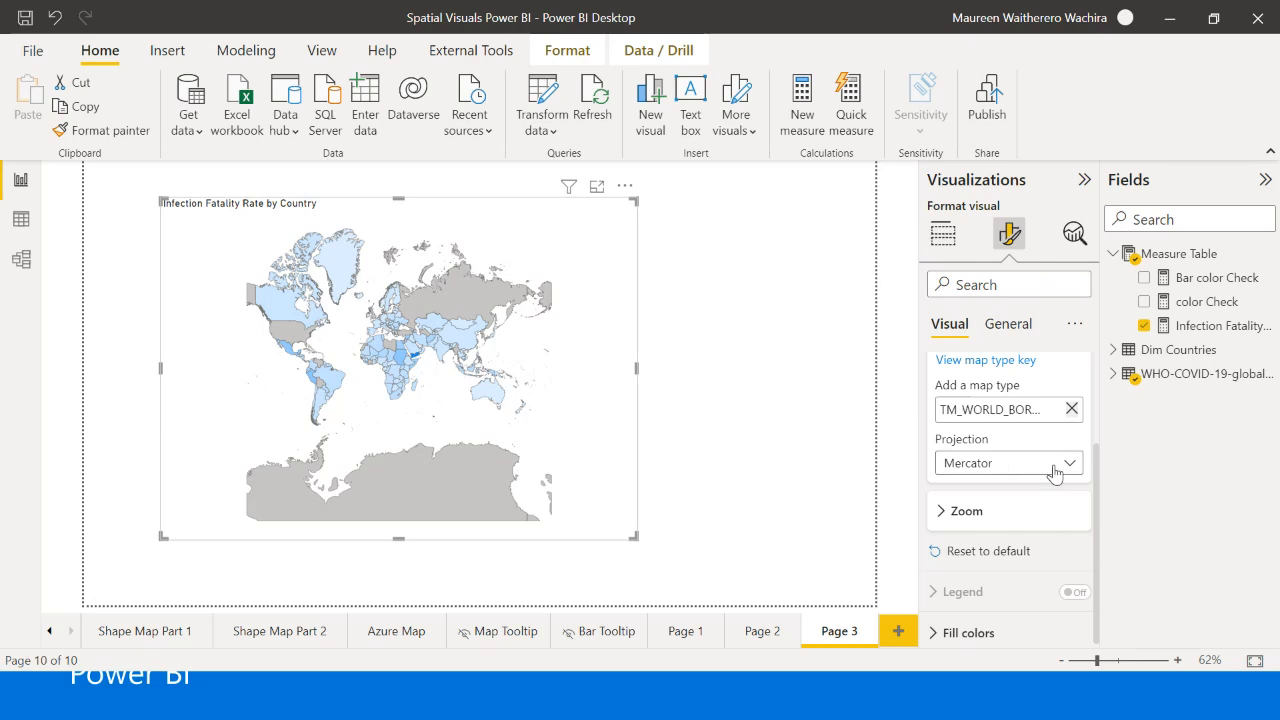
pyautogui.click(1011, 474)
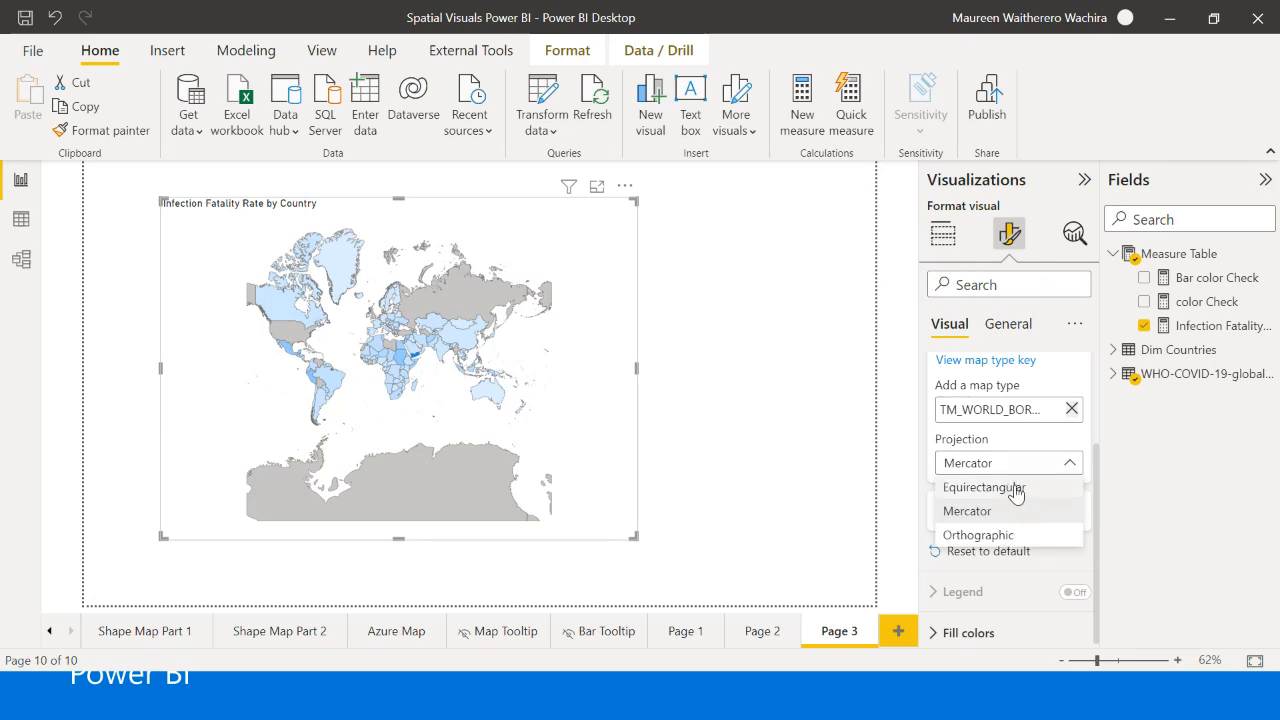
pyautogui.click(1016, 492)
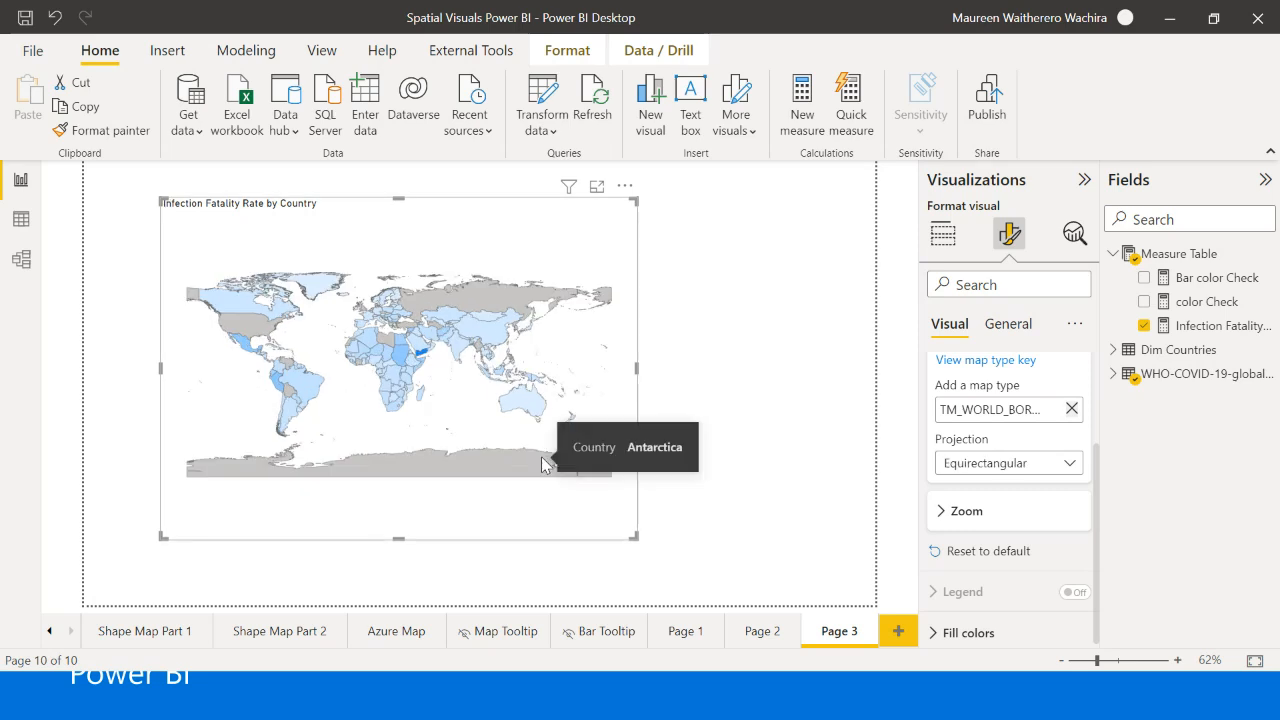
pyautogui.click(958, 468)
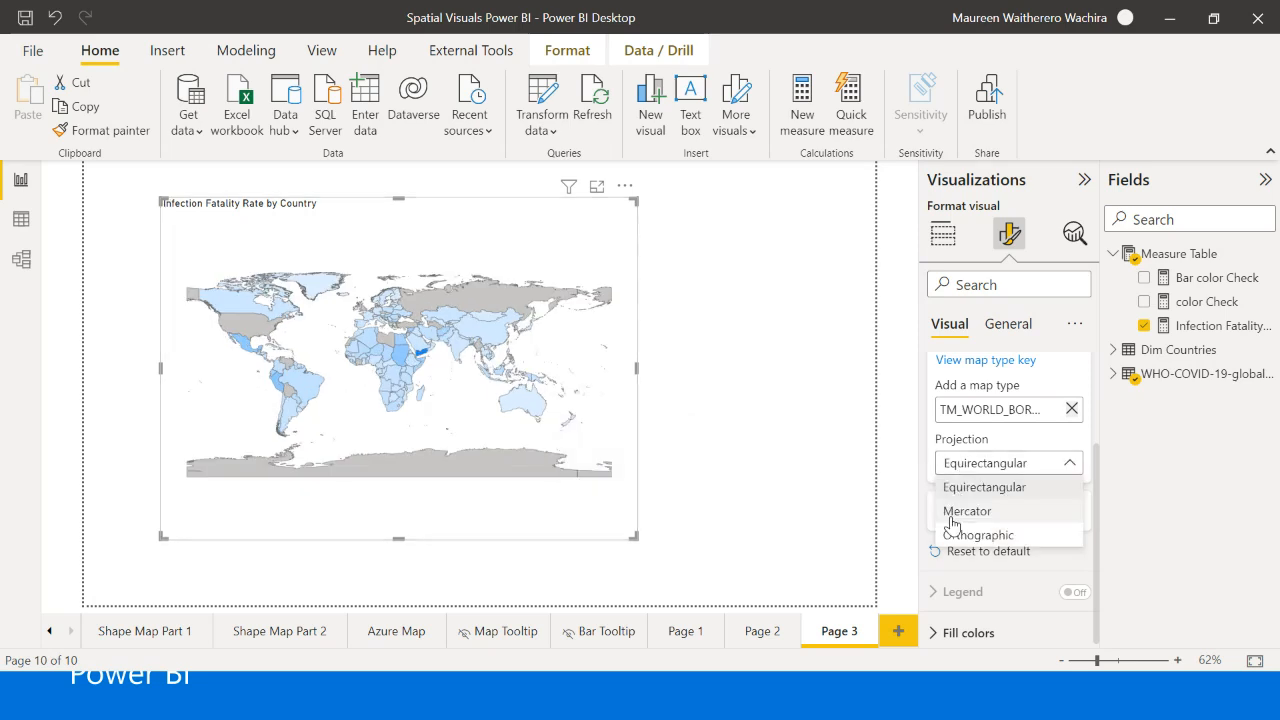
pyautogui.click(951, 518)
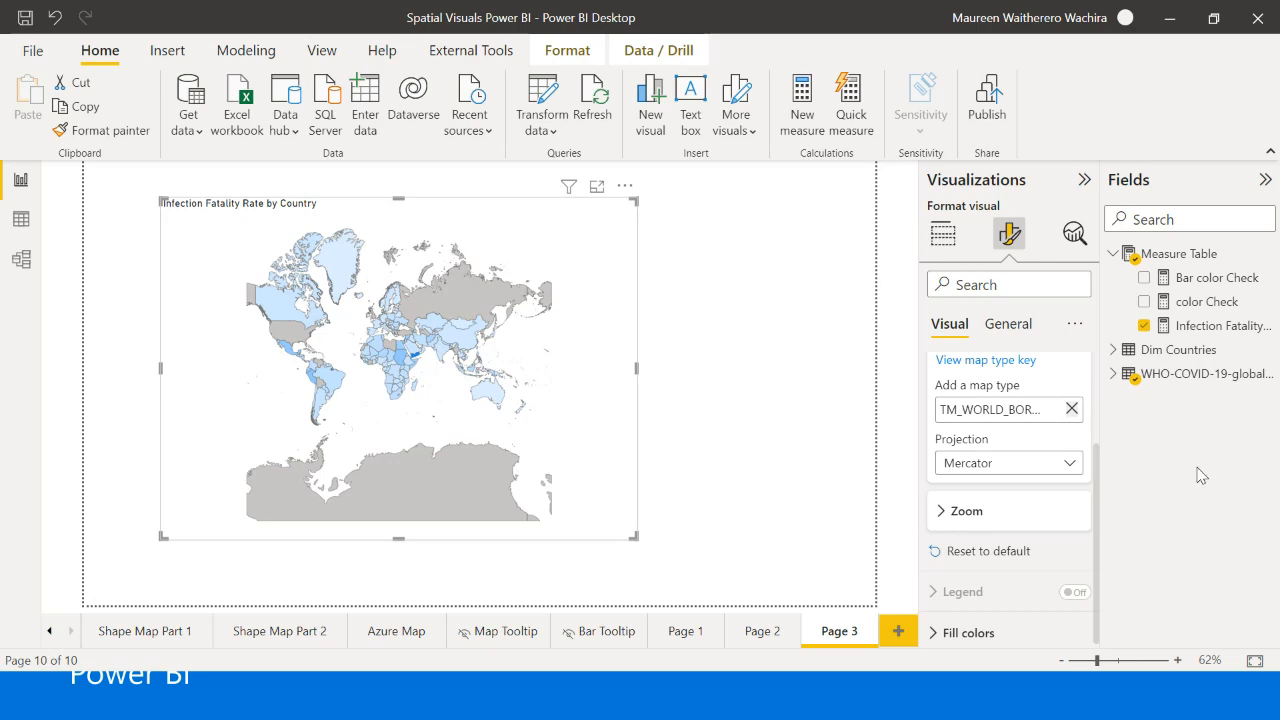
# - Set the shape map's projection to Orthographic
pyautogui.click(1072, 470)
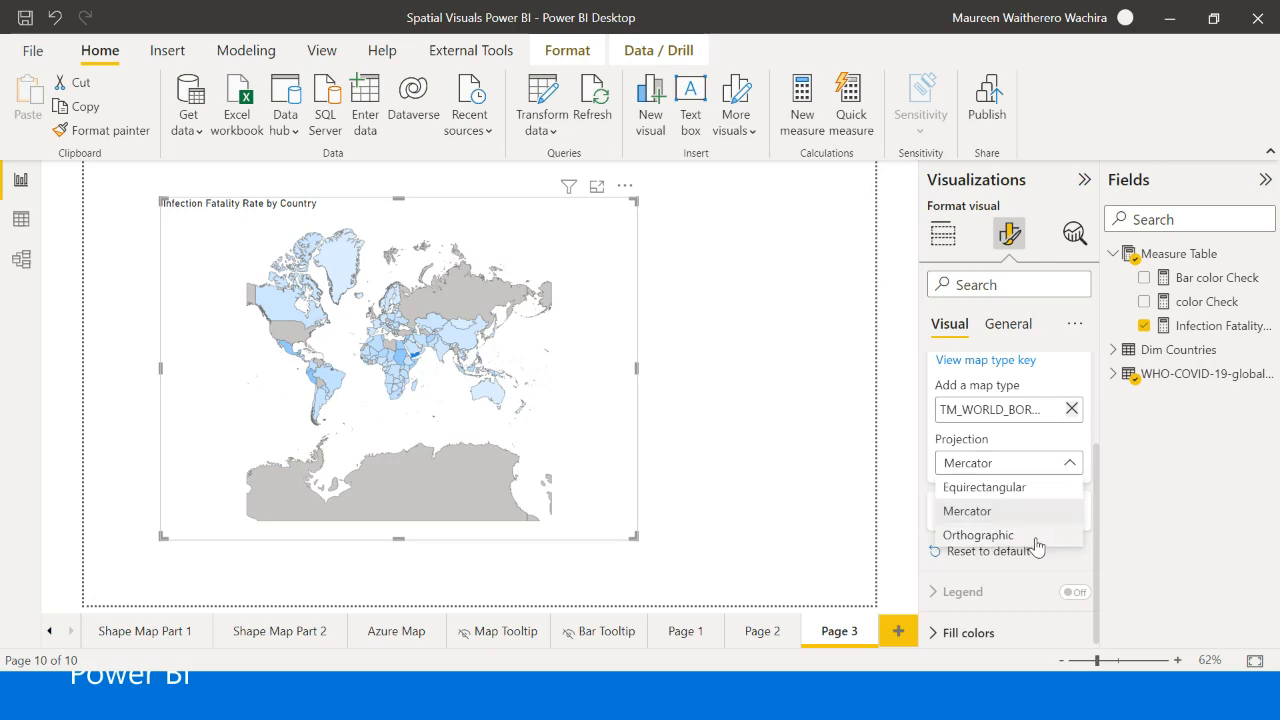
pyautogui.click(1035, 539)
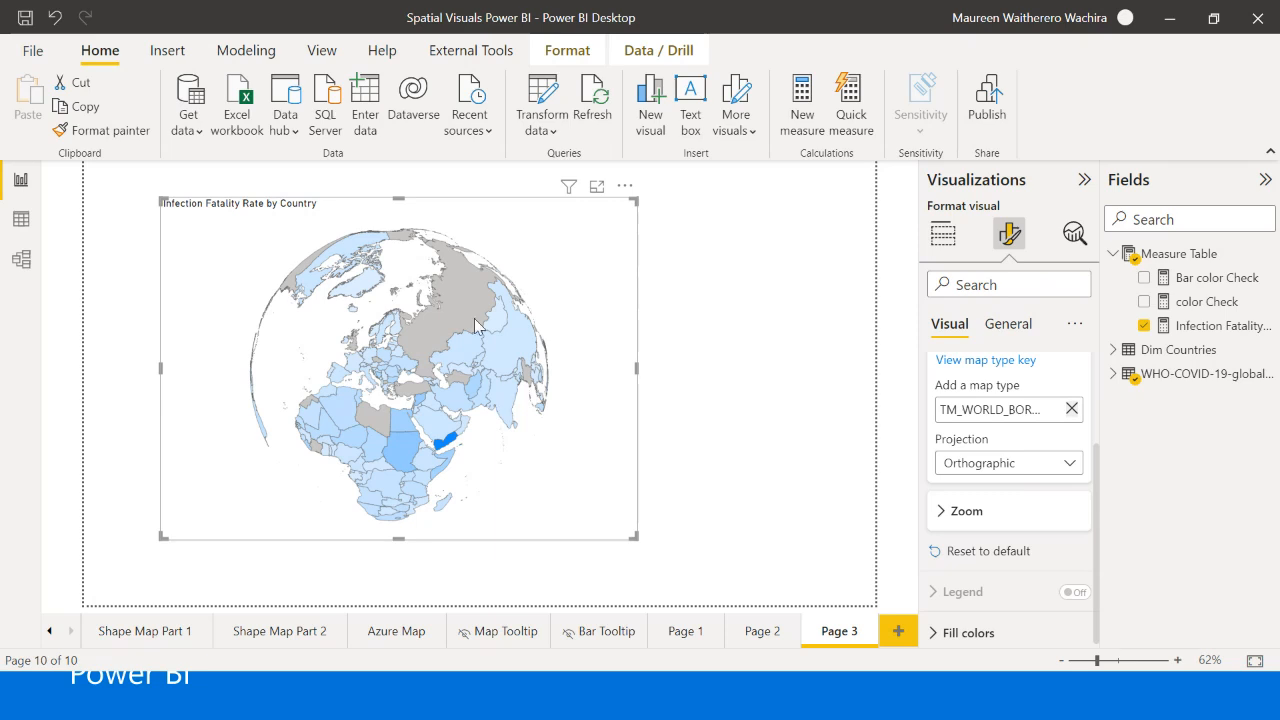
pyautogui.moveTo(520, 372)
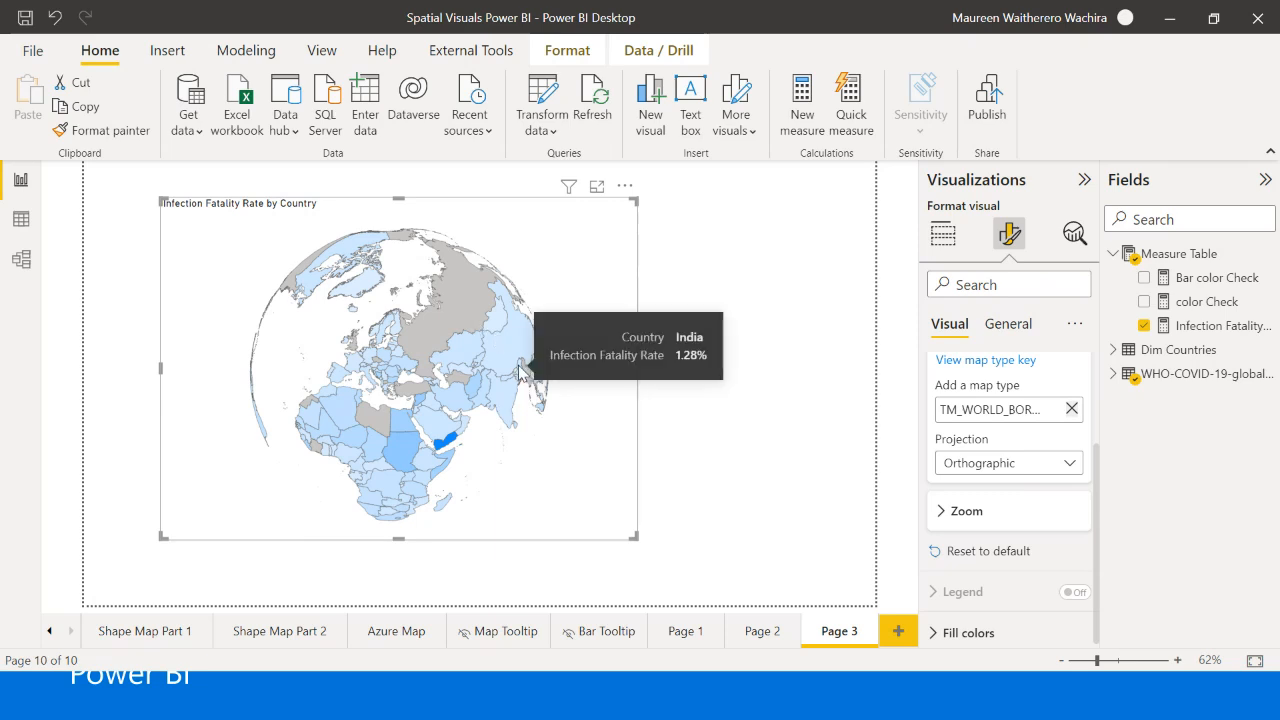
pyautogui.moveTo(447, 262)
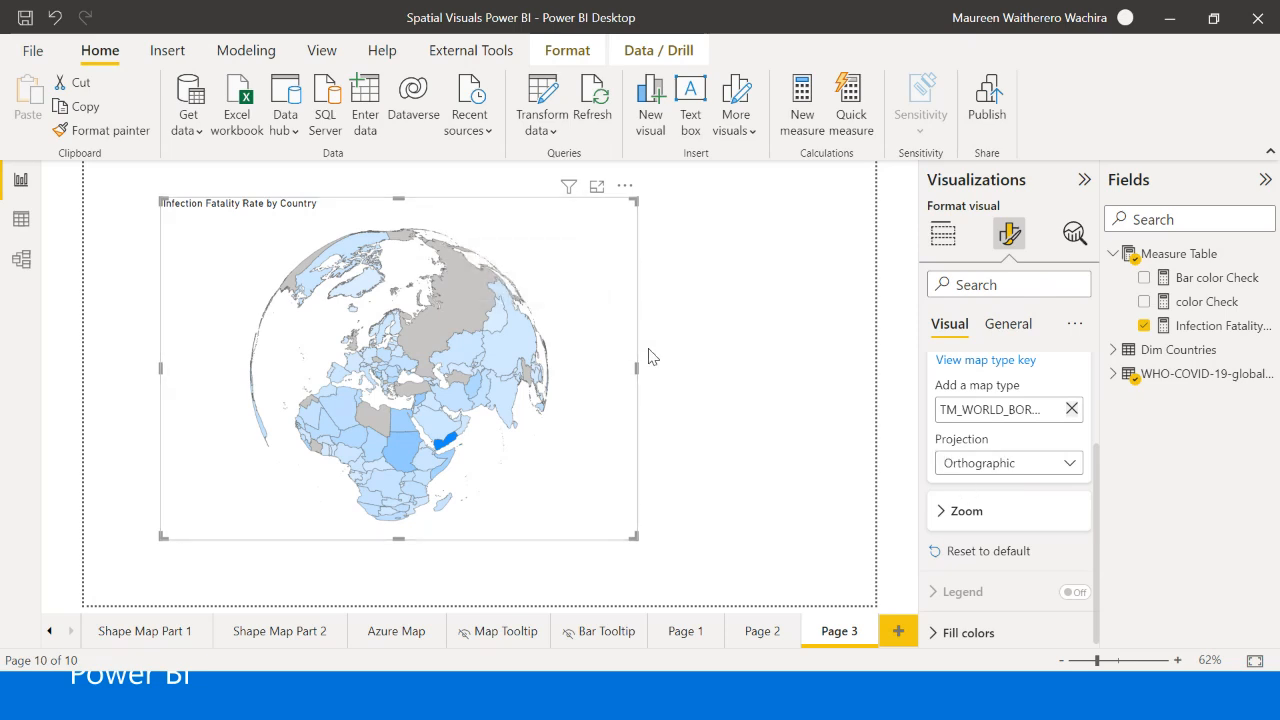
# - Examine the shape map's fill color settings, including the gradient option and the minimum and maximum colors and values
pyautogui.click(663, 391)
pyautogui.click(614, 397)
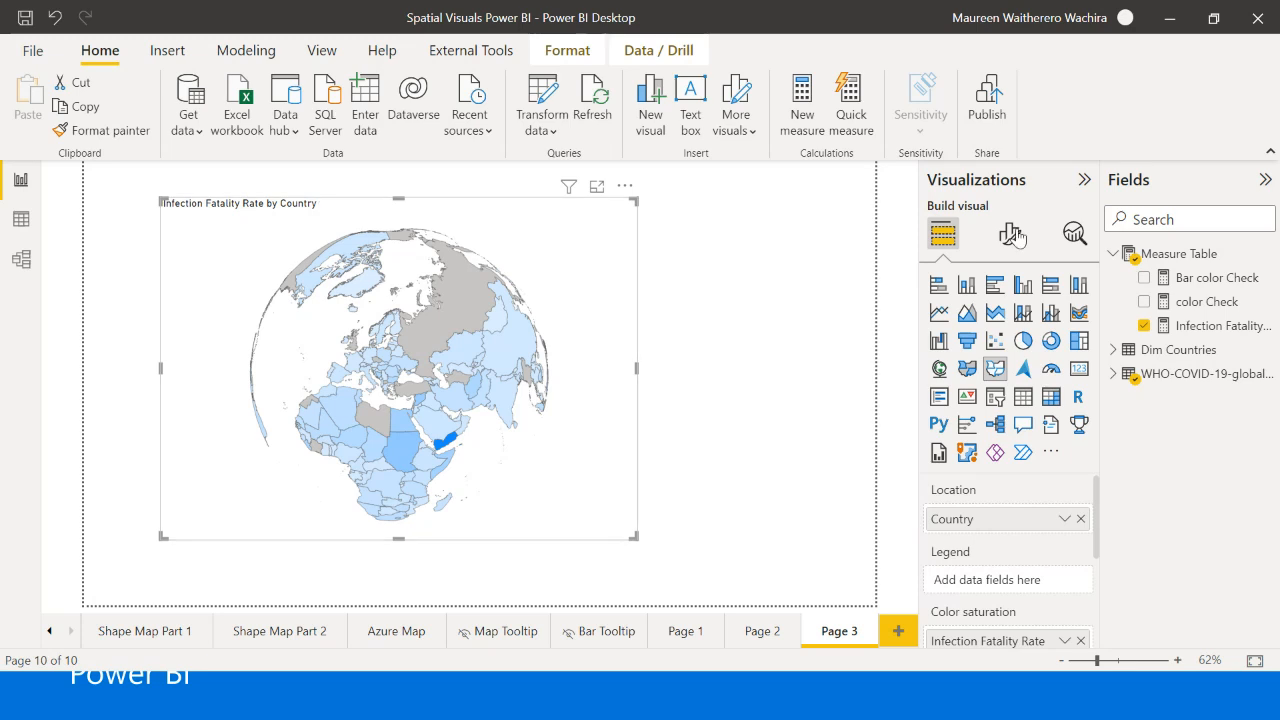
pyautogui.click(1010, 233)
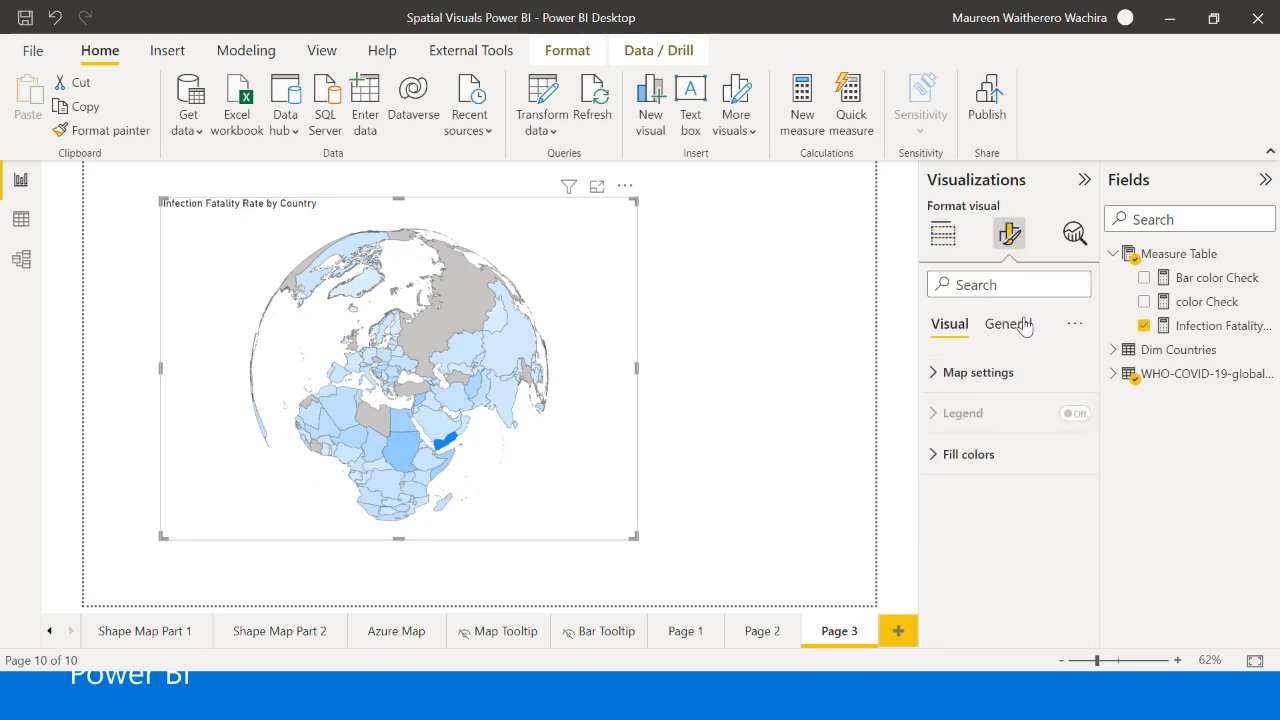
pyautogui.click(1010, 324)
pyautogui.click(946, 380)
pyautogui.click(950, 324)
pyautogui.click(962, 458)
pyautogui.scroll(-3, 983, 491)
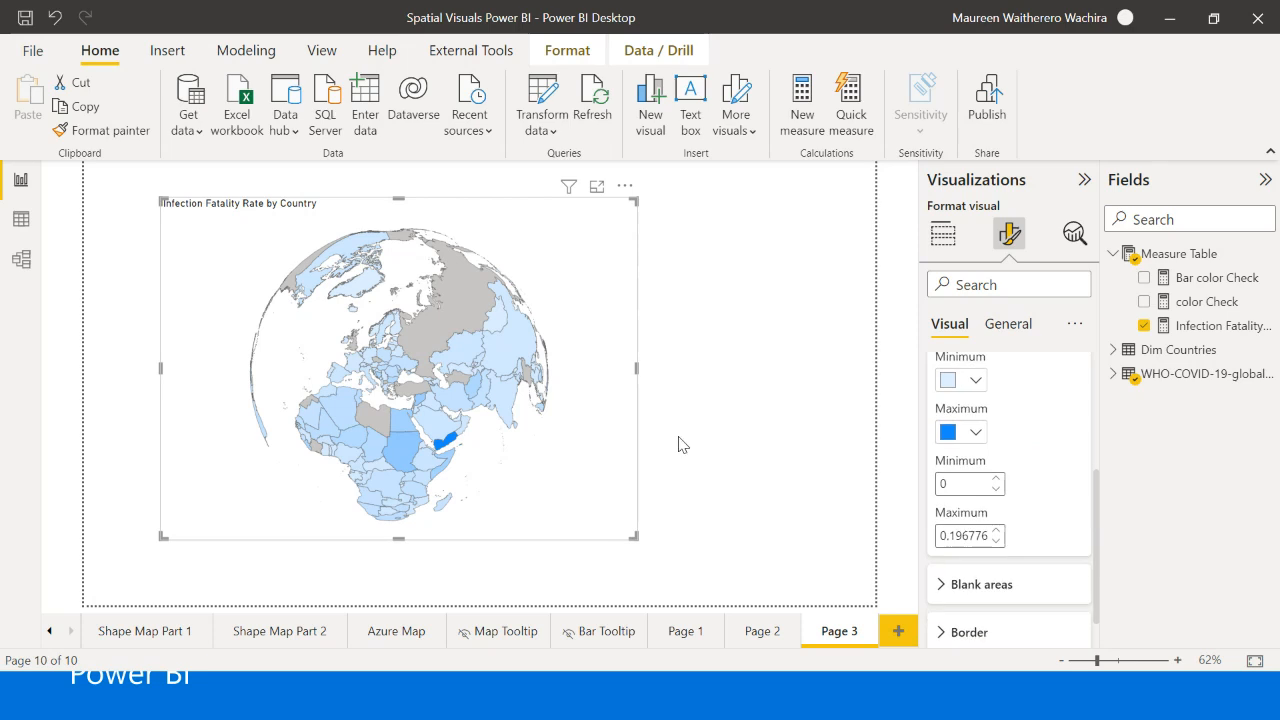
pyautogui.scroll(1, 1000, 500)
pyautogui.scroll(2, 1001, 500)
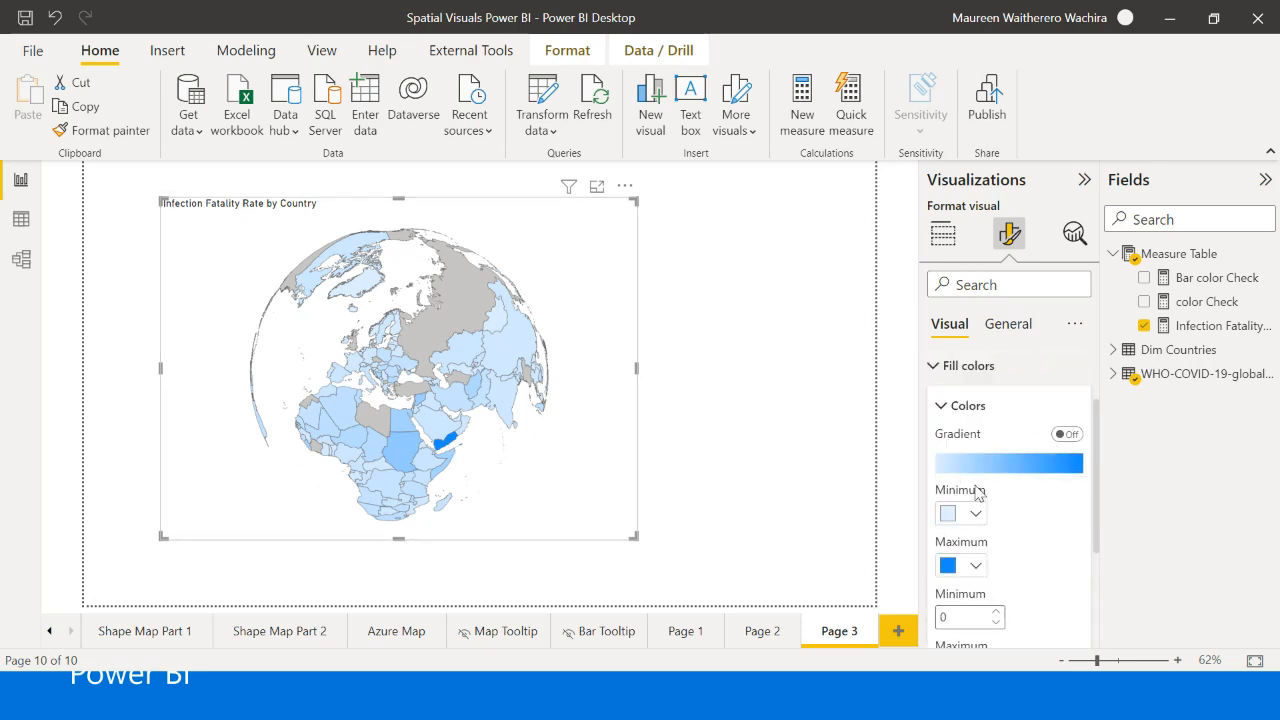
pyautogui.scroll(-1, 1001, 463)
pyautogui.scroll(-1, 1000, 463)
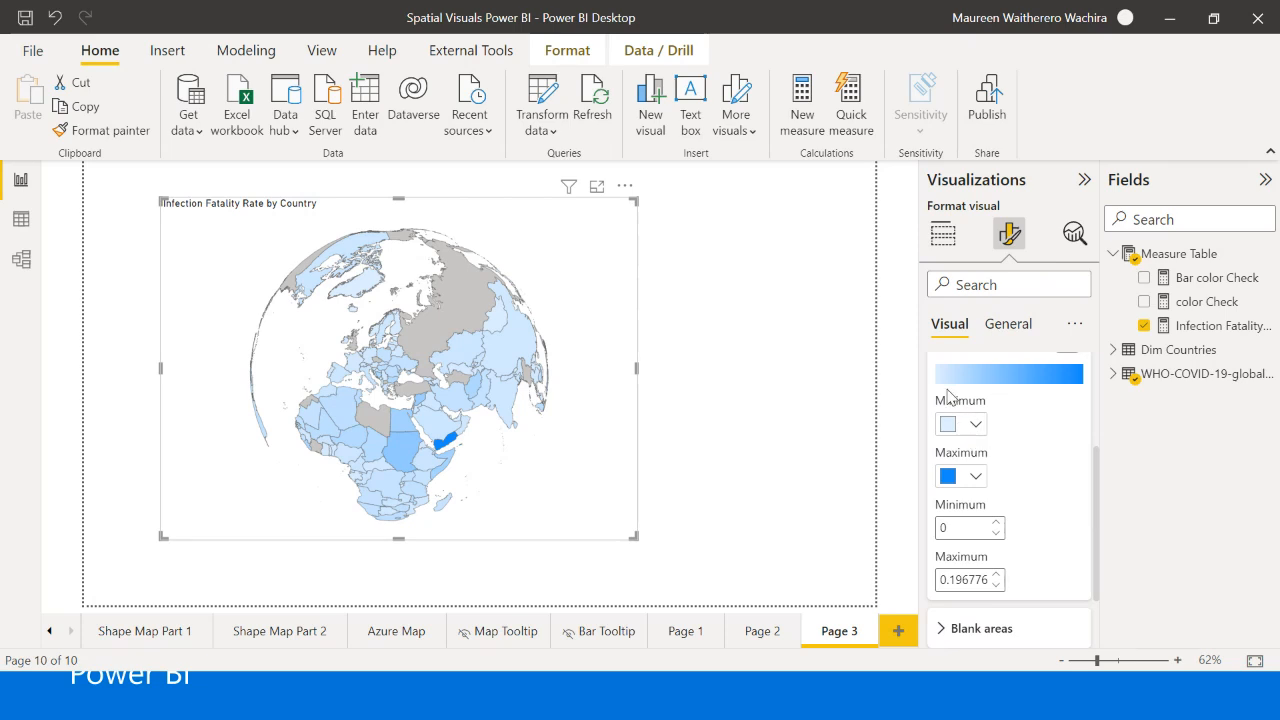
pyautogui.scroll(2, 960, 486)
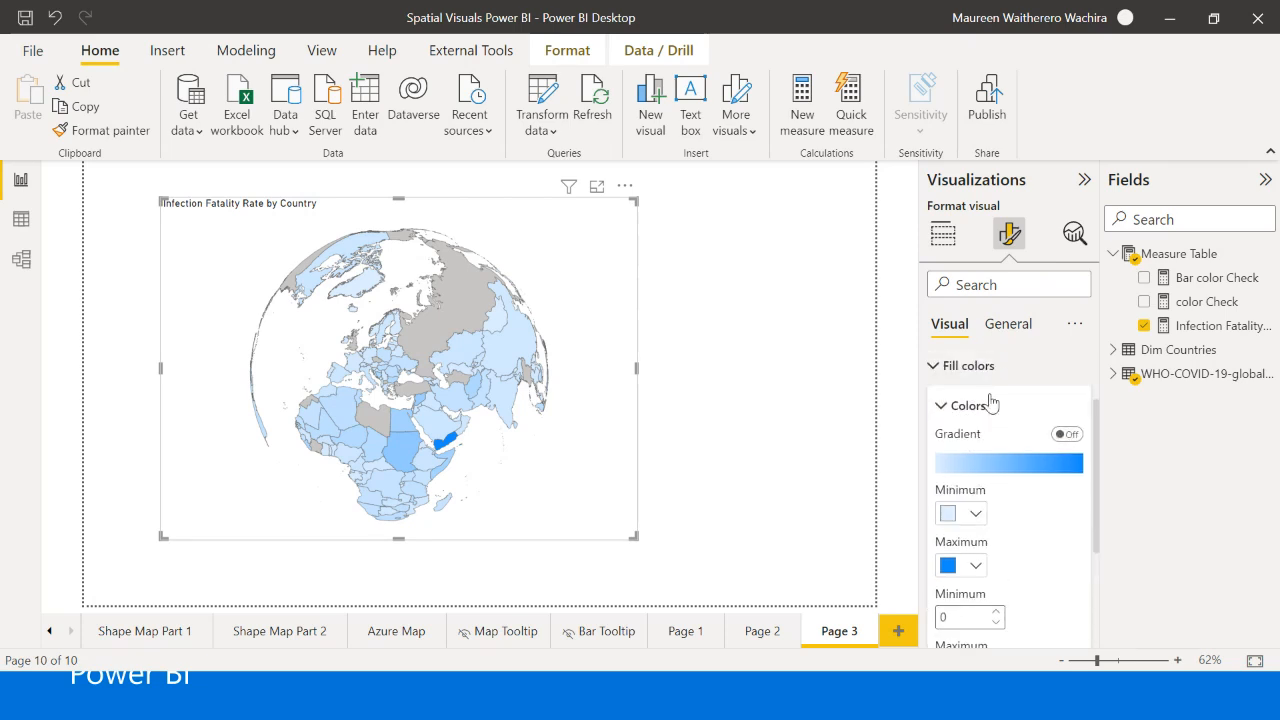
# - Turn on the fill color gradient and set its center color to Theme color 1, 40% lighter (#70bbff)
pyautogui.click(1066, 433)
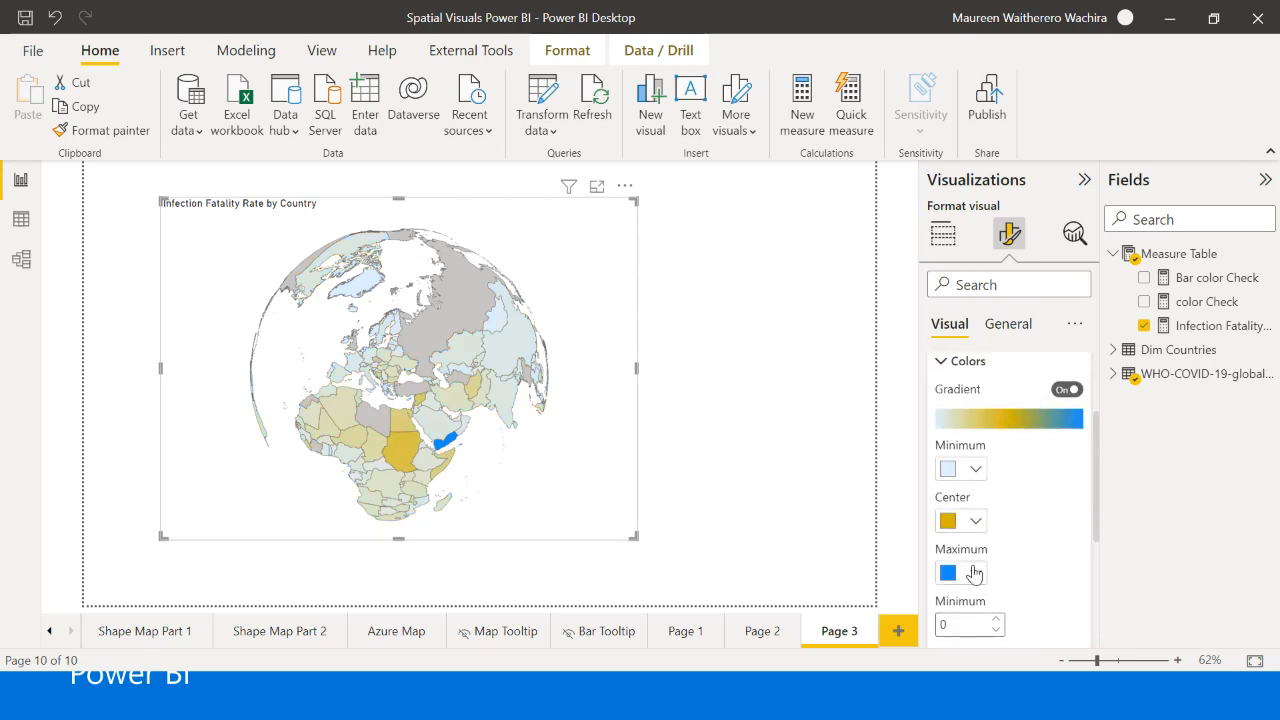
pyautogui.click(968, 521)
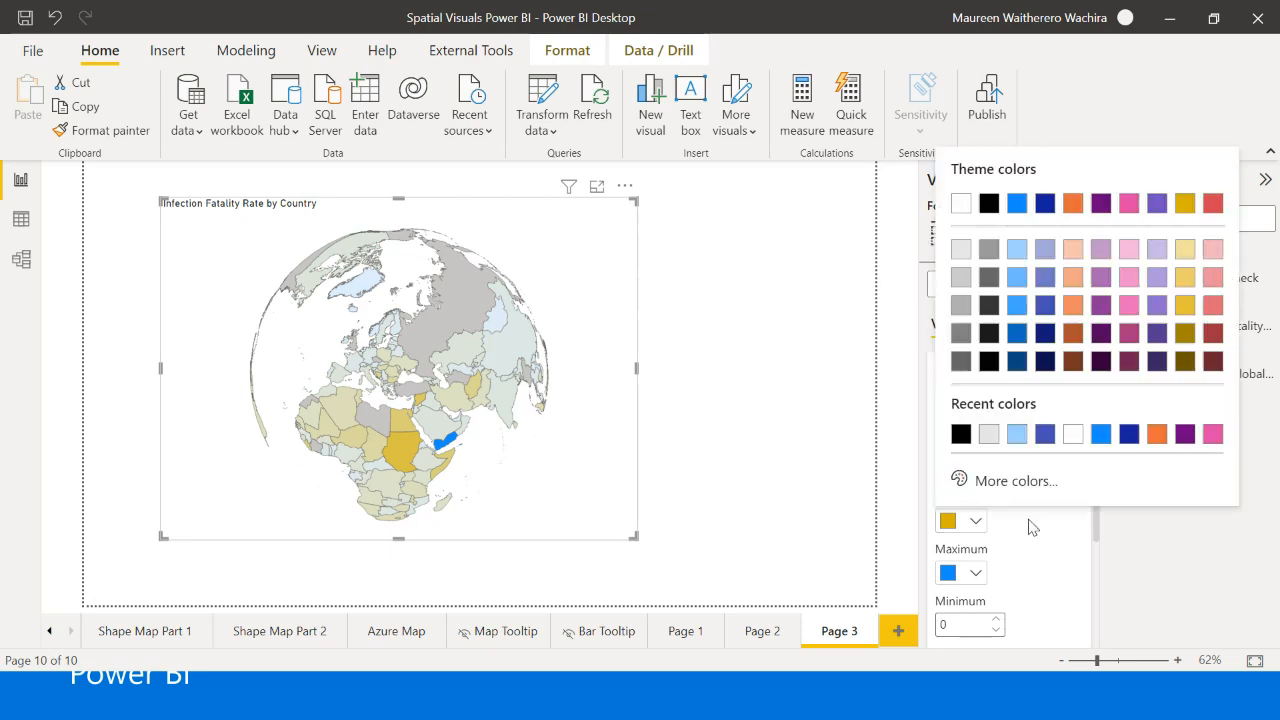
pyautogui.click(1017, 278)
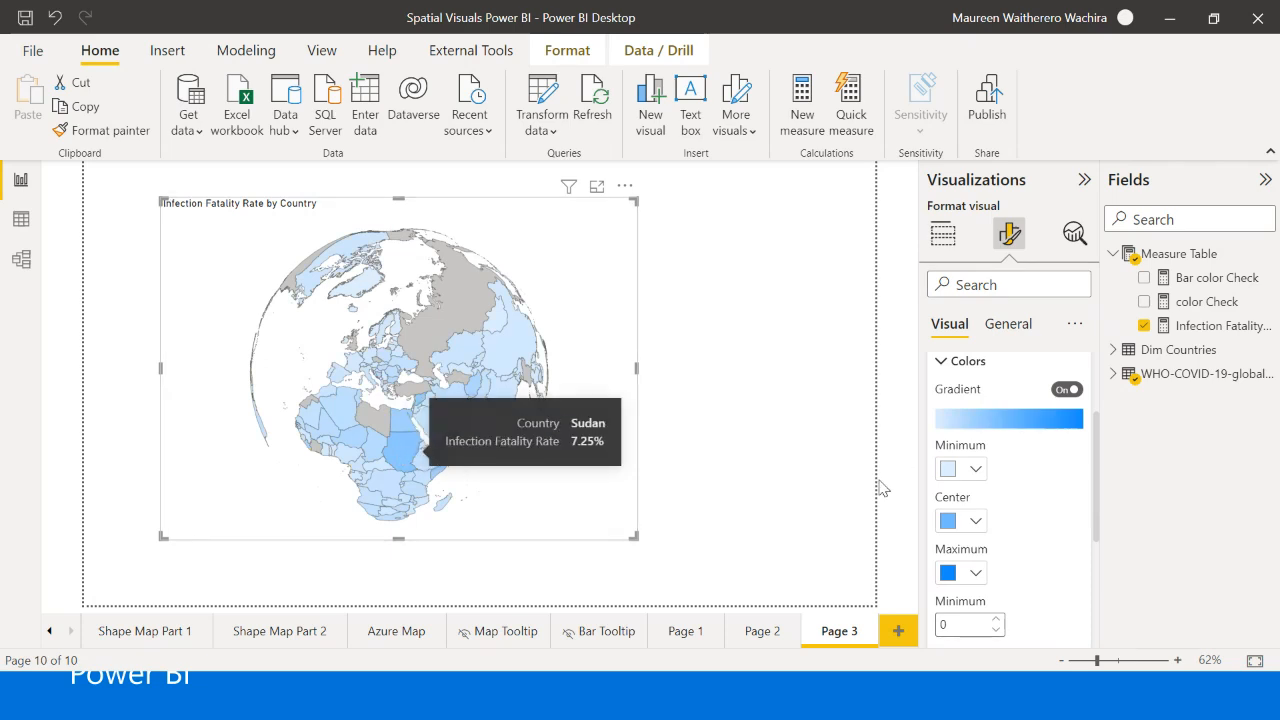
# - Review the gradient's minimum, center and maximum values and colors against the countries' infection fatality rates on the map
pyautogui.scroll(-3, 968, 475)
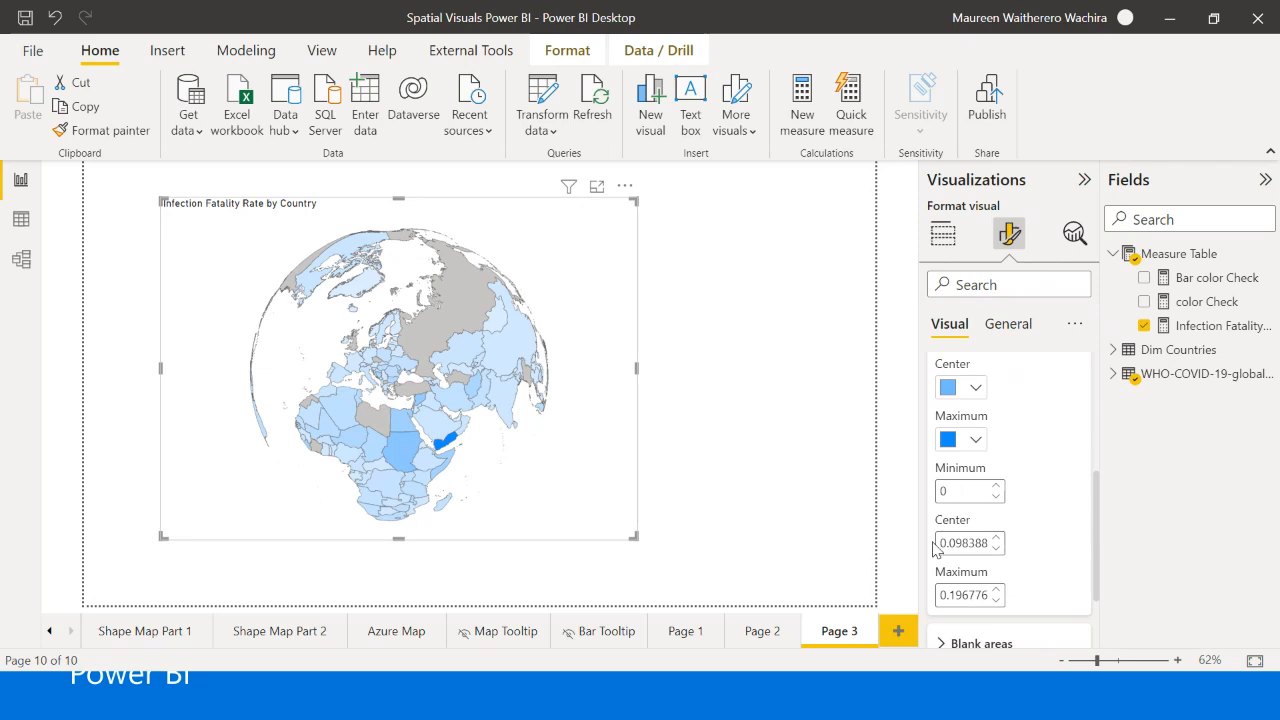
pyautogui.scroll(-2, 968, 470)
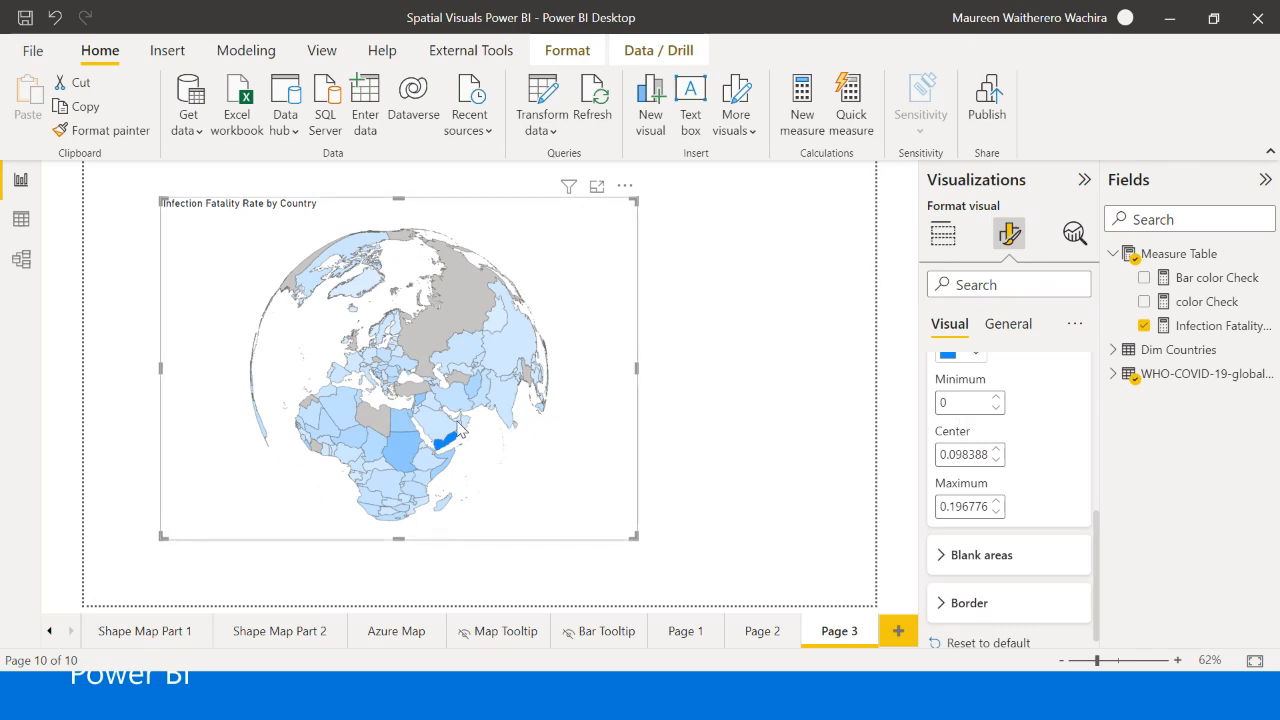
pyautogui.moveTo(456, 428)
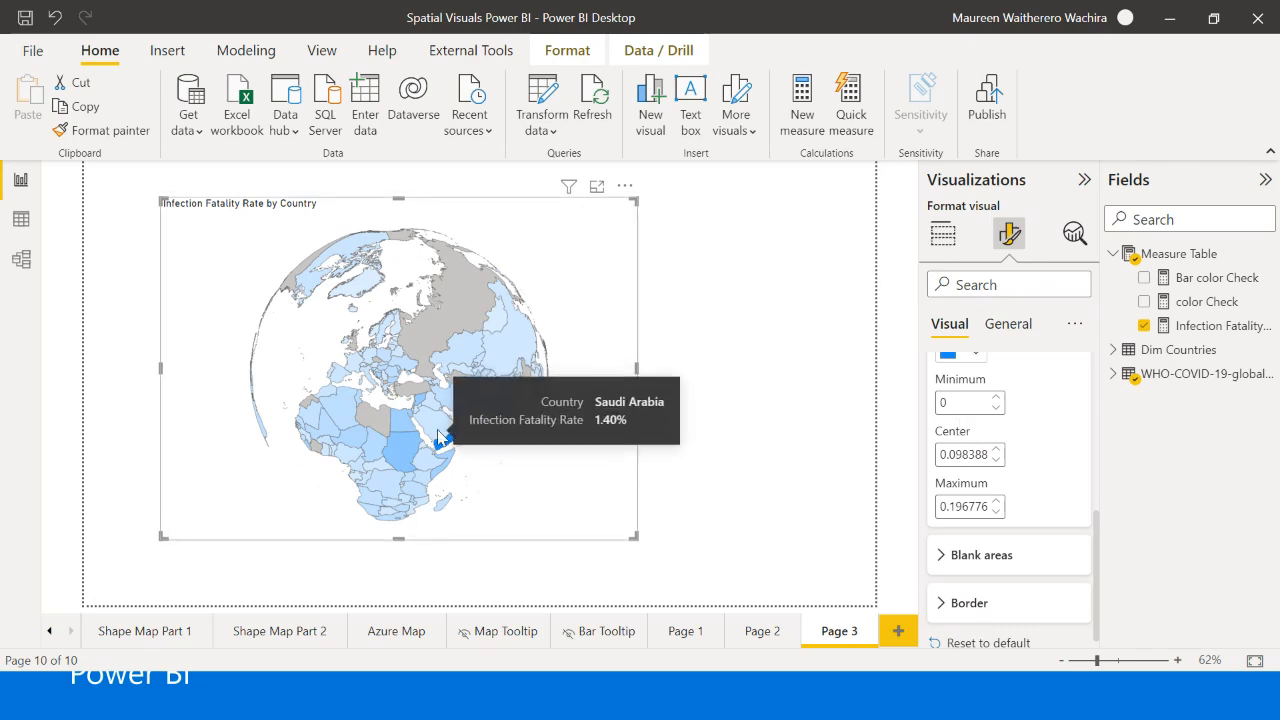
pyautogui.scroll(3, 1000, 430)
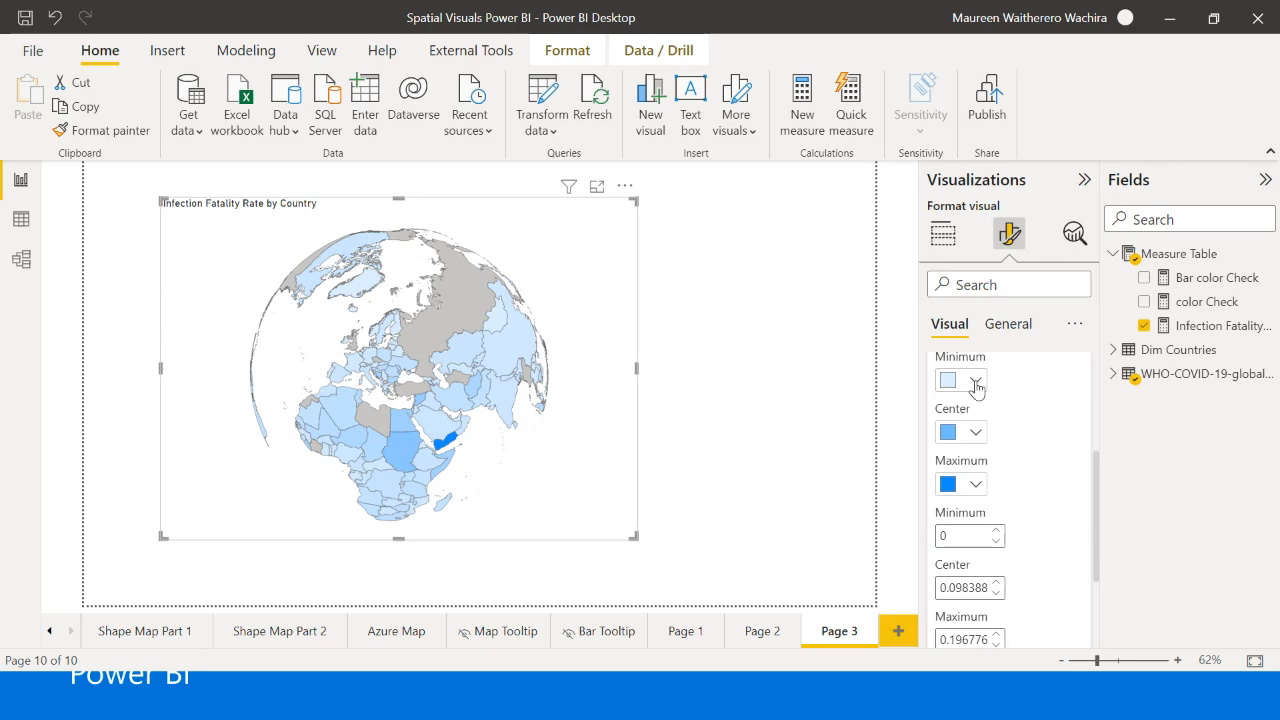
pyautogui.click(976, 382)
pyautogui.click(1000, 338)
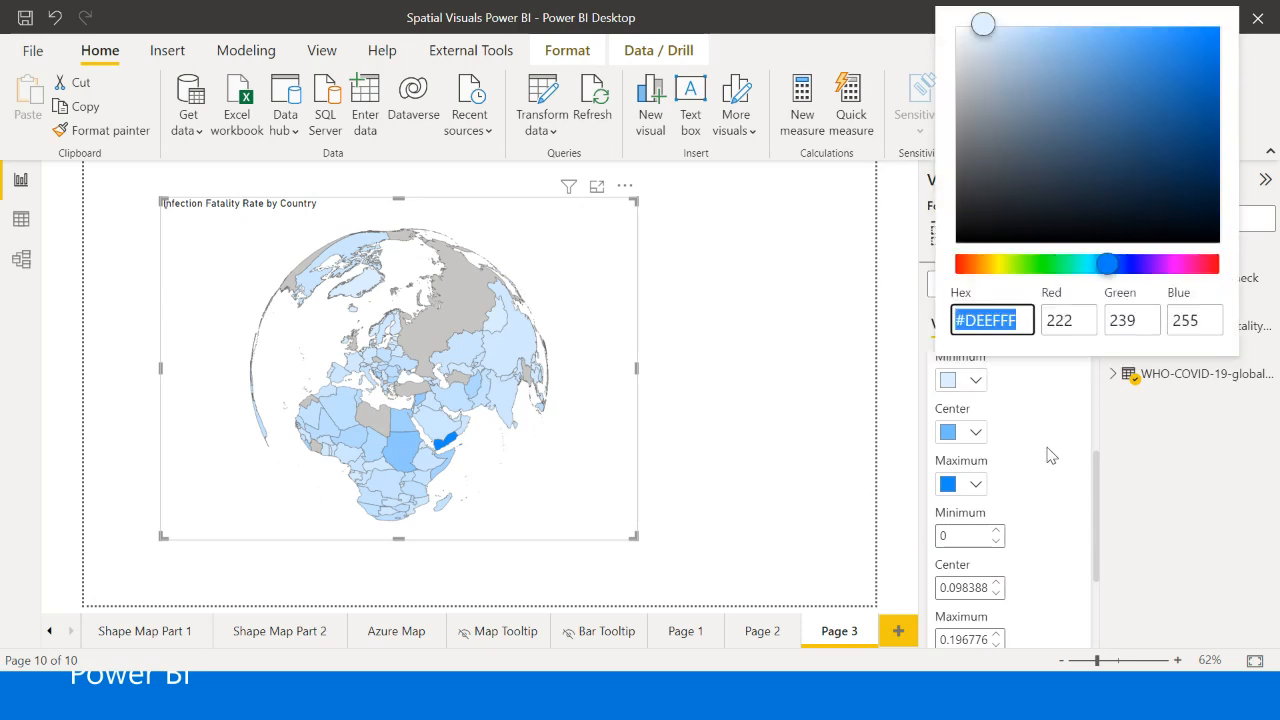
pyautogui.click(976, 432)
pyautogui.click(1040, 480)
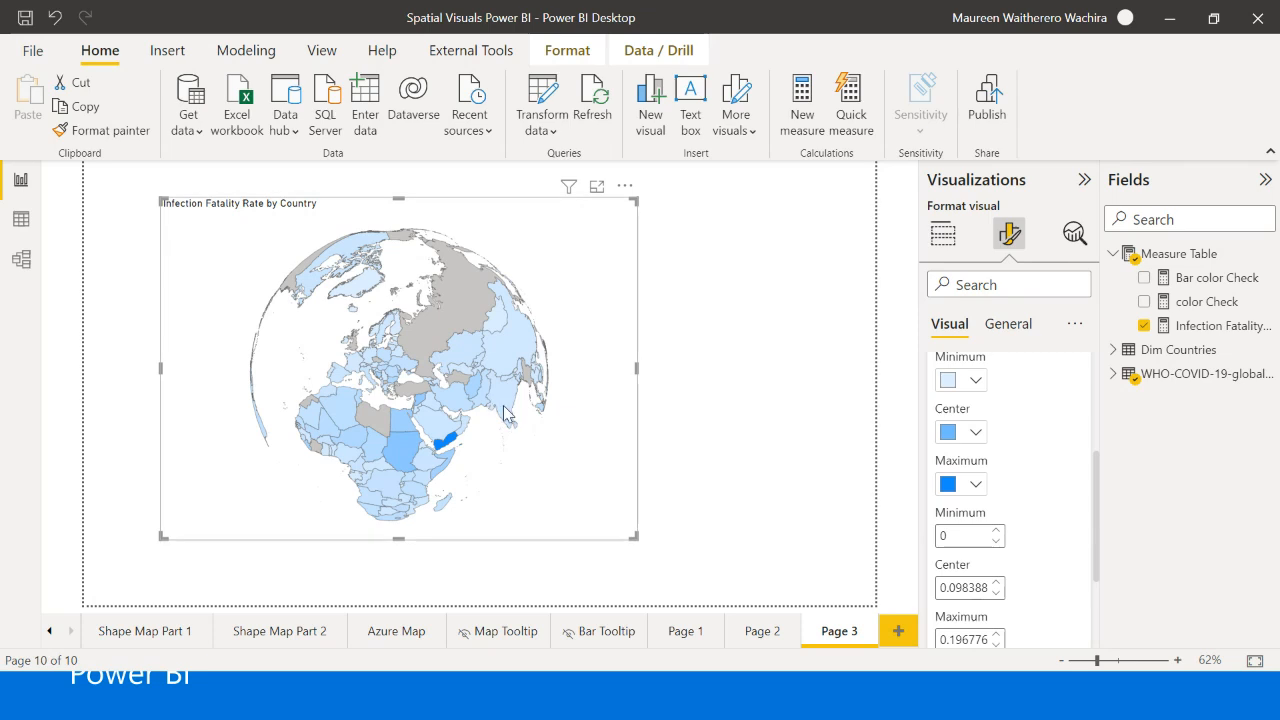
# - Set the color of the shape map's blank areas to White, 10% darker
pyautogui.scroll(-2, 998, 540)
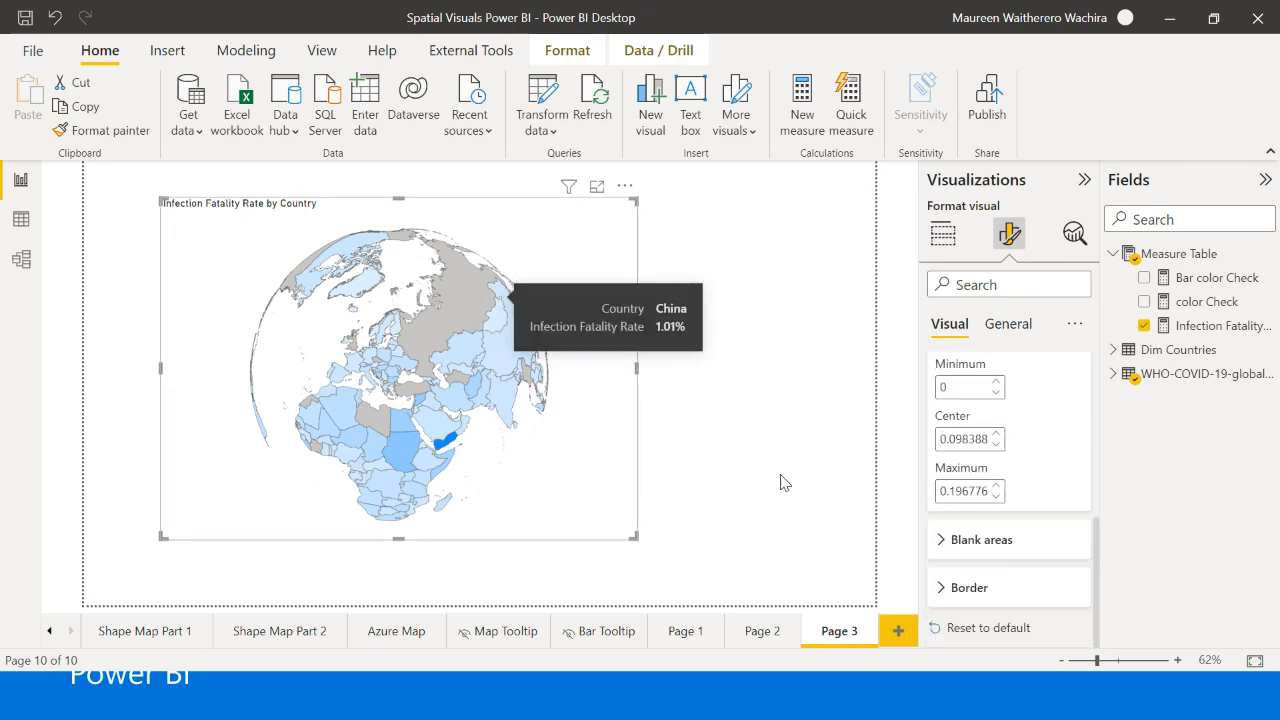
pyautogui.click(956, 542)
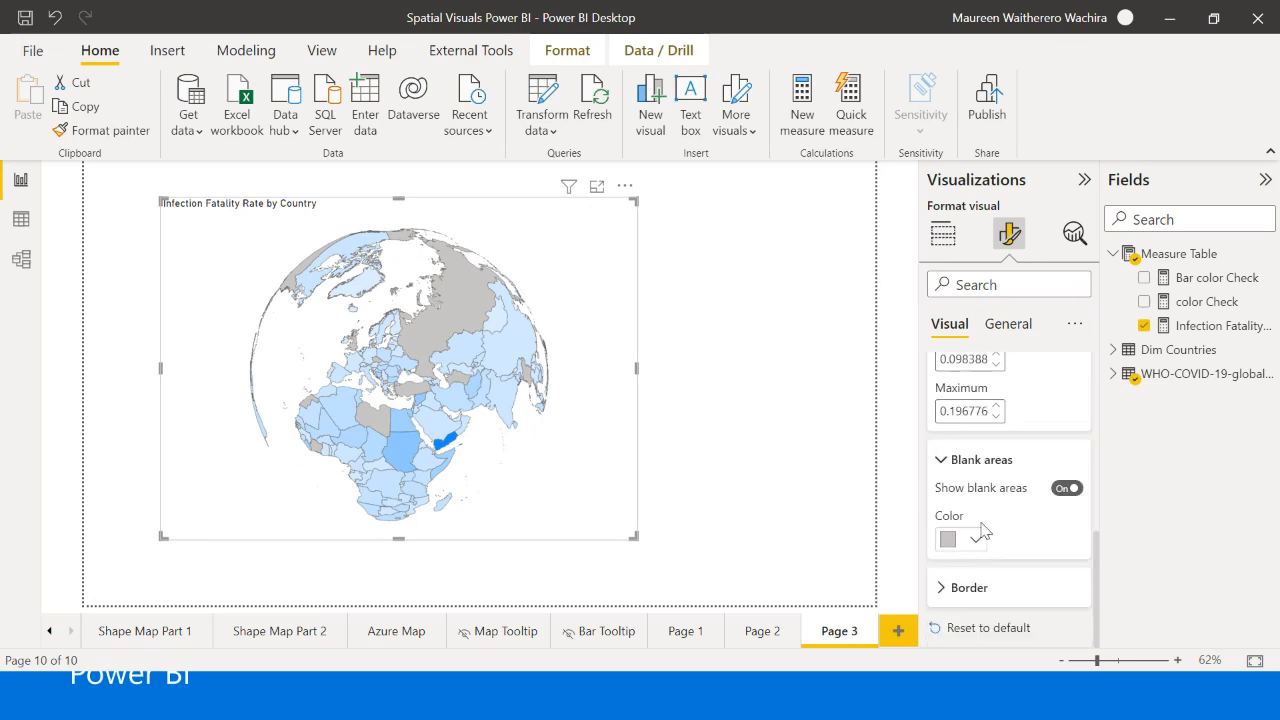
pyautogui.click(974, 542)
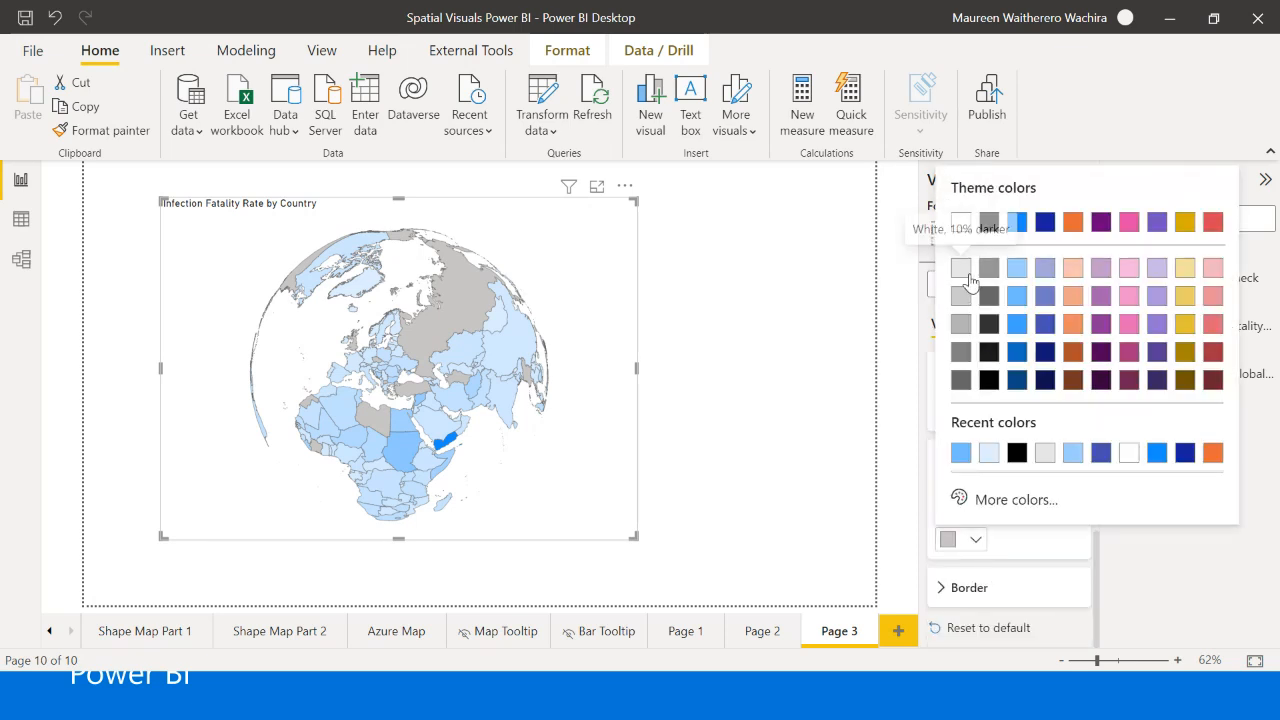
pyautogui.click(966, 275)
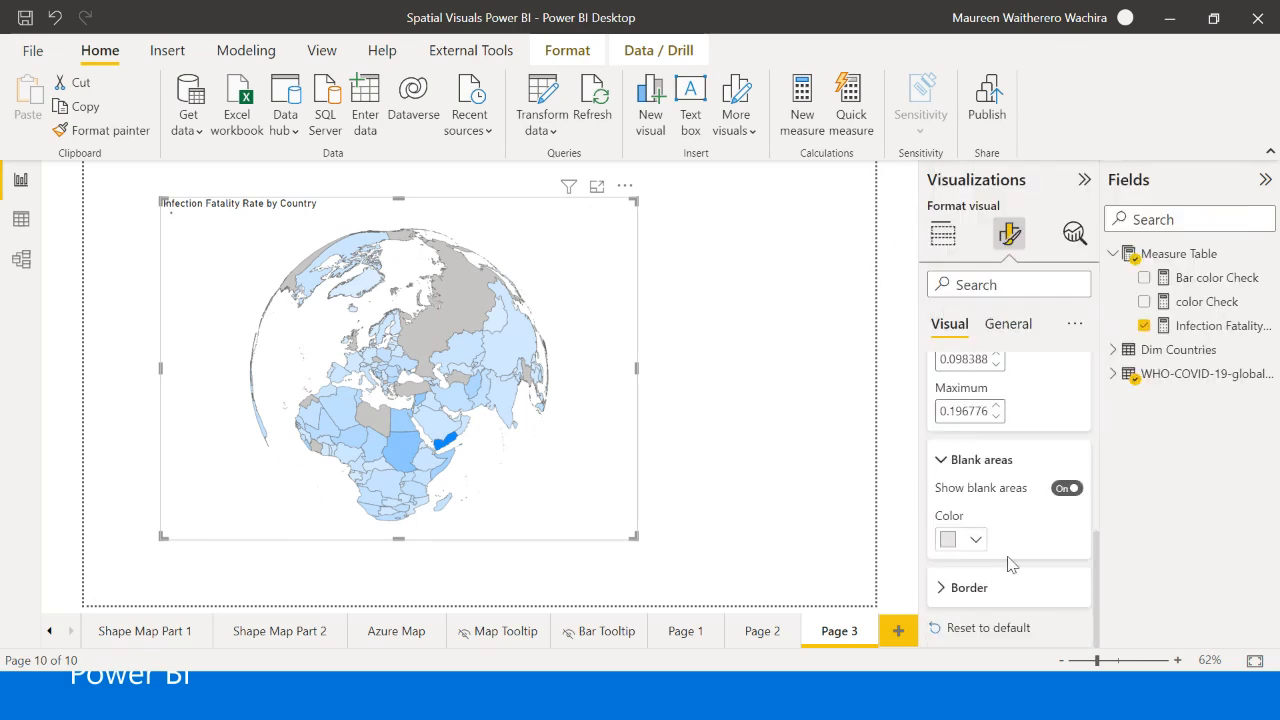
# - Set the border color of the map's shapes to black
pyautogui.click(968, 588)
pyautogui.scroll(-1, 985, 540)
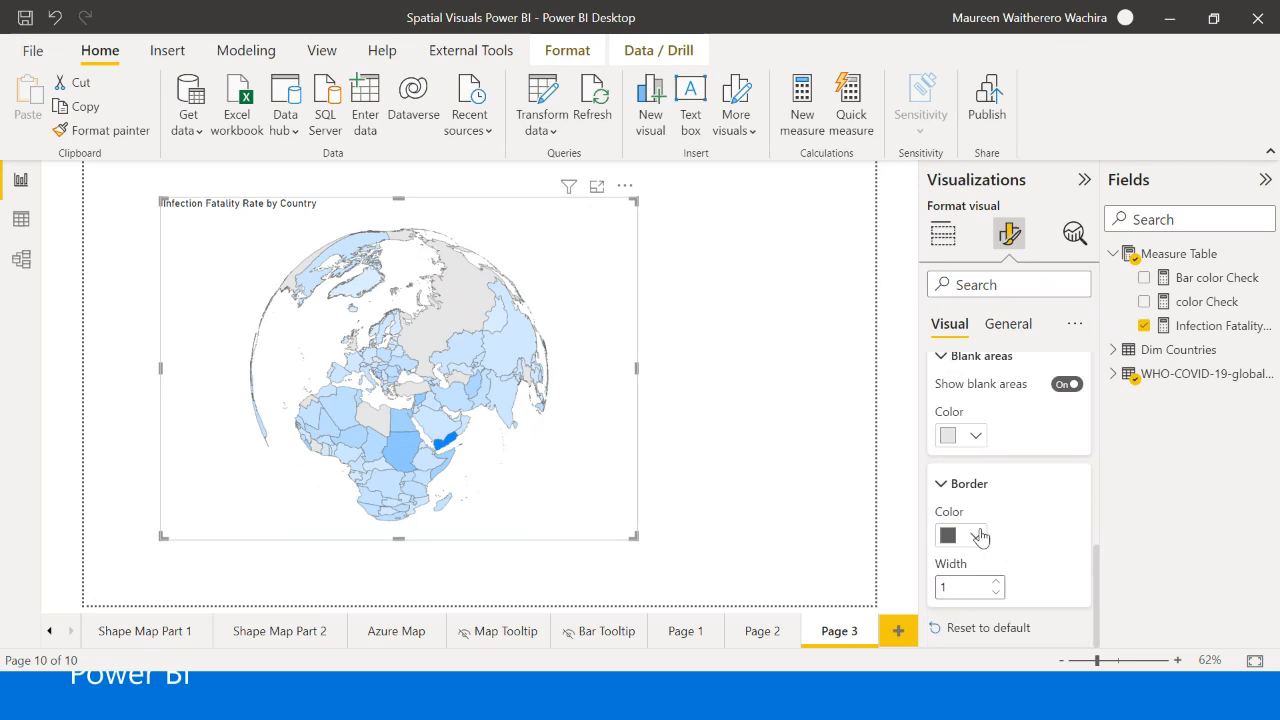
pyautogui.click(975, 535)
pyautogui.click(988, 217)
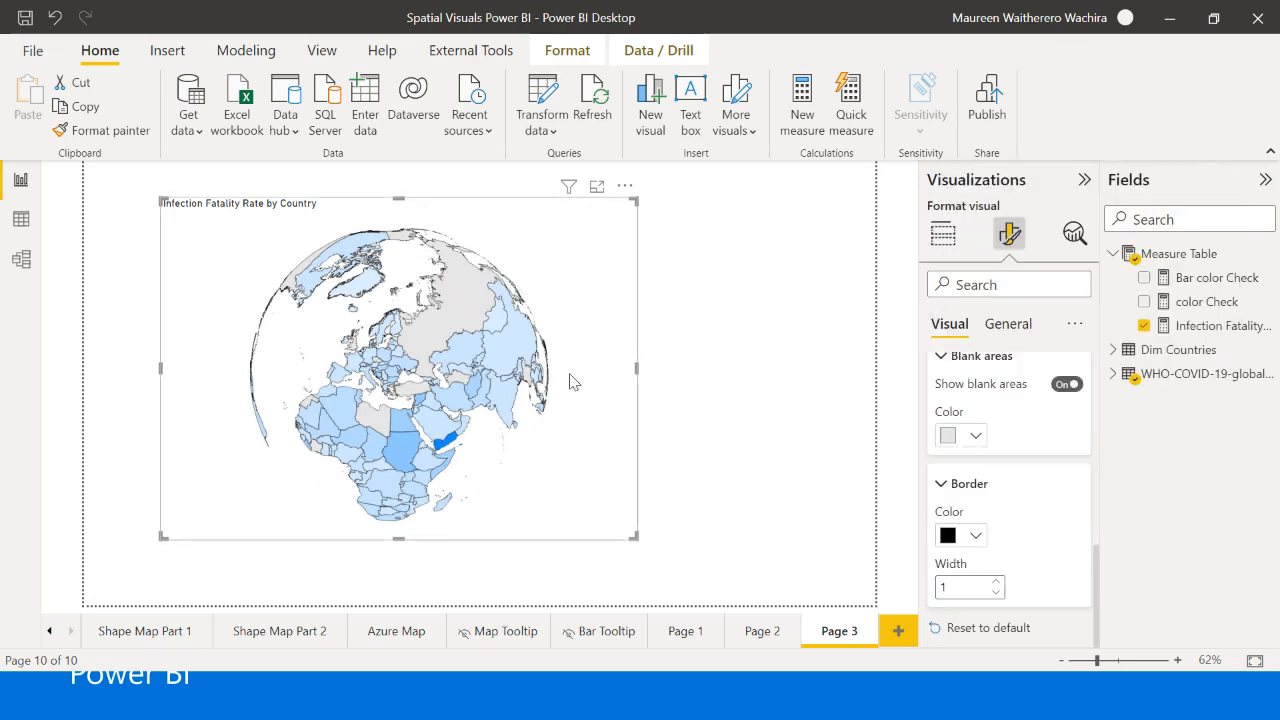
pyautogui.click(687, 338)
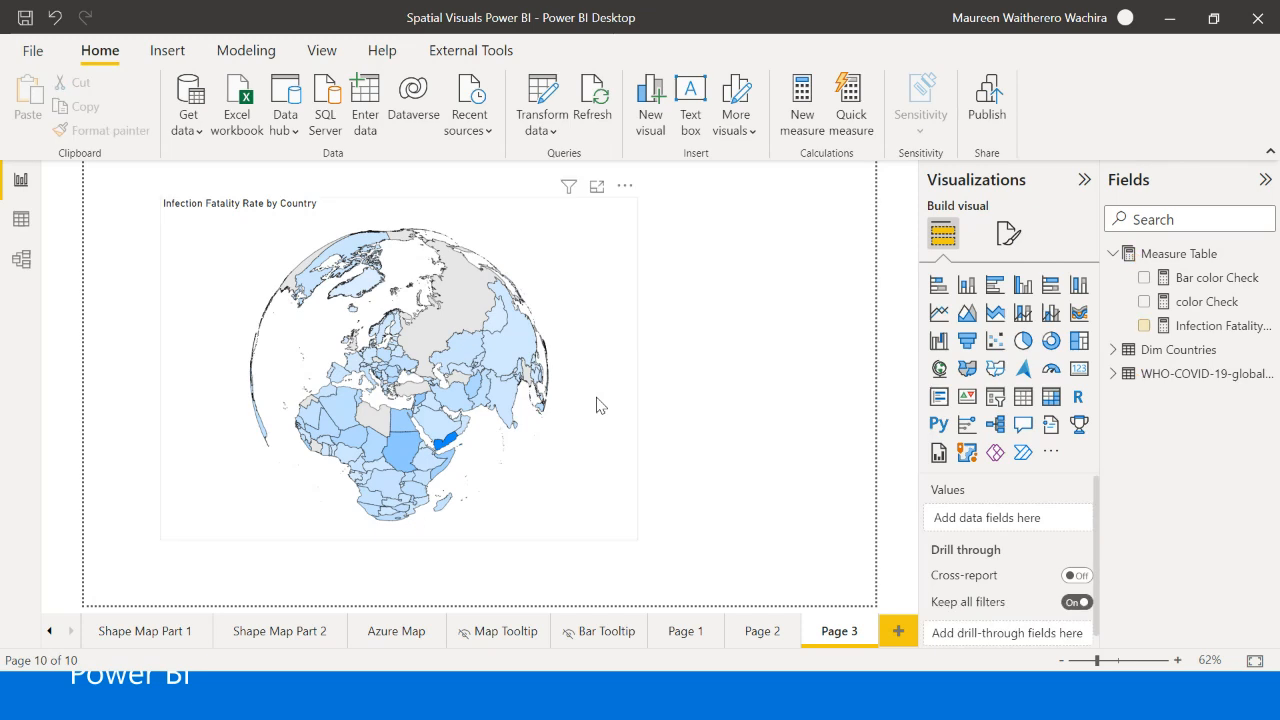
# - Narrow the shape map visual to free space beside it on the page
pyautogui.click(599, 405)
pyautogui.moveTo(634, 378); pyautogui.dragTo(600, 371)
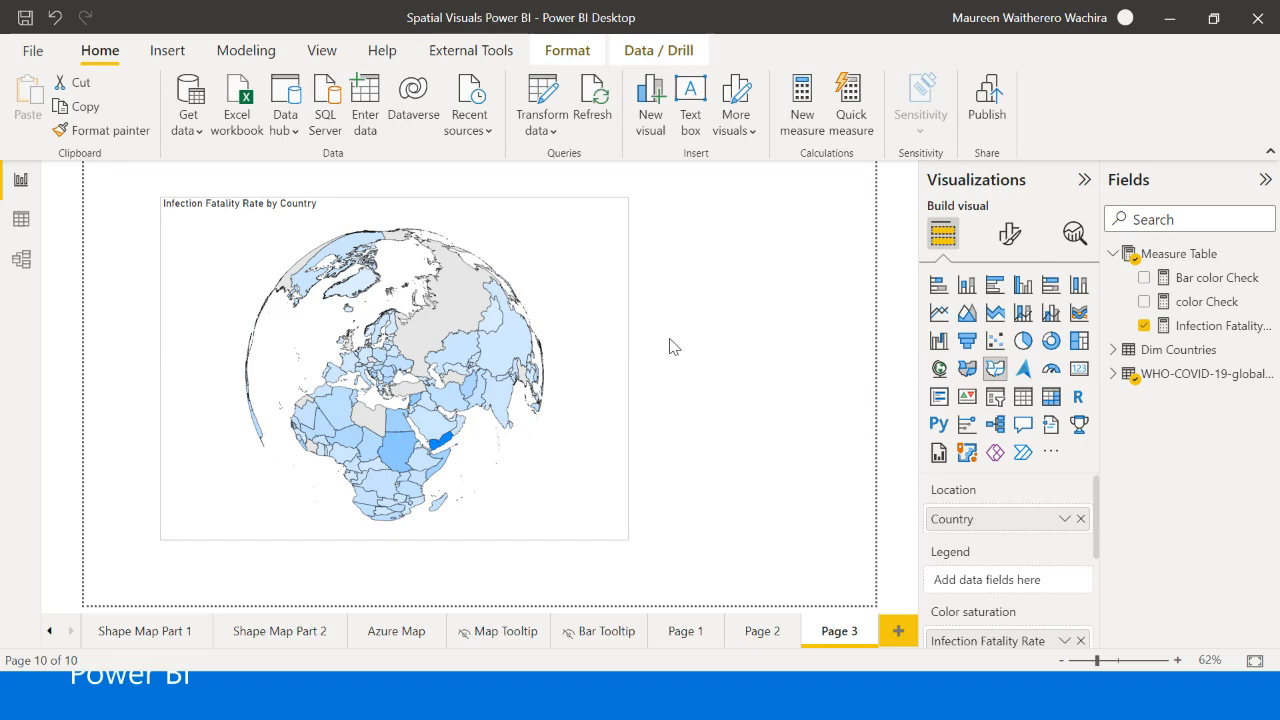
pyautogui.click(611, 343)
pyautogui.click(581, 354)
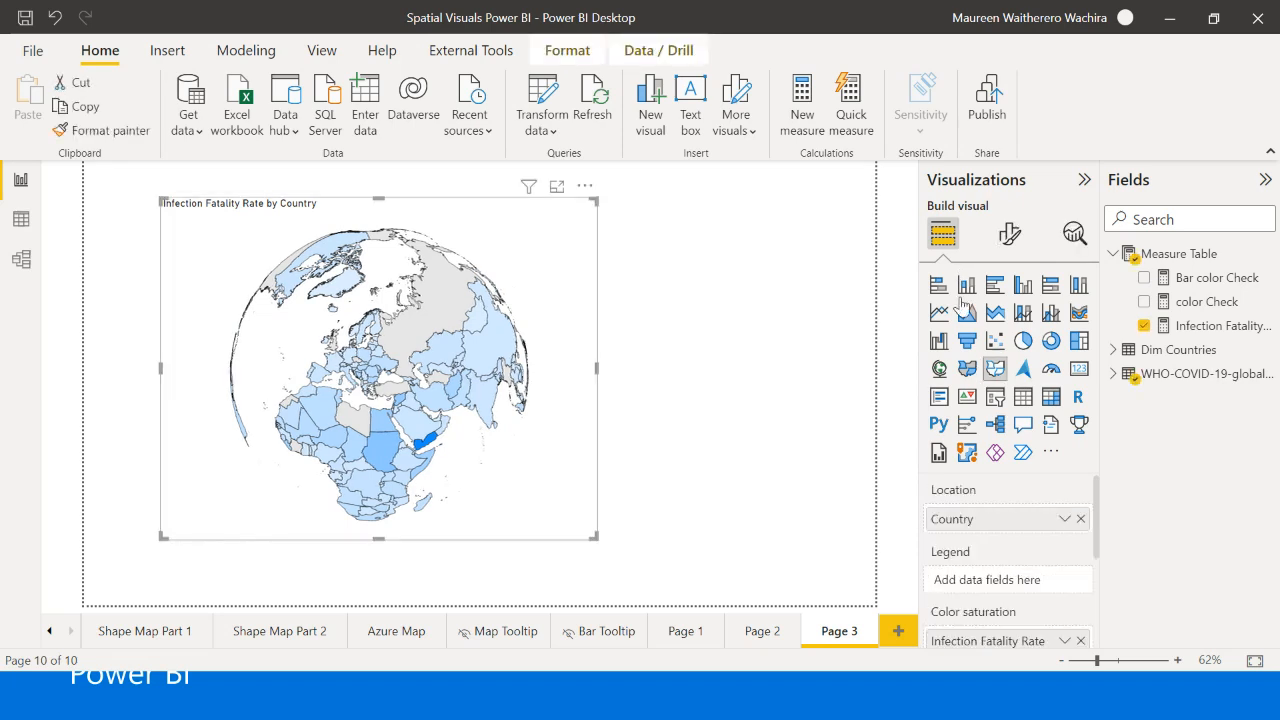
# - Open the shape map's zoom settings and check the auto, selection and manual zoom options
pyautogui.click(1009, 233)
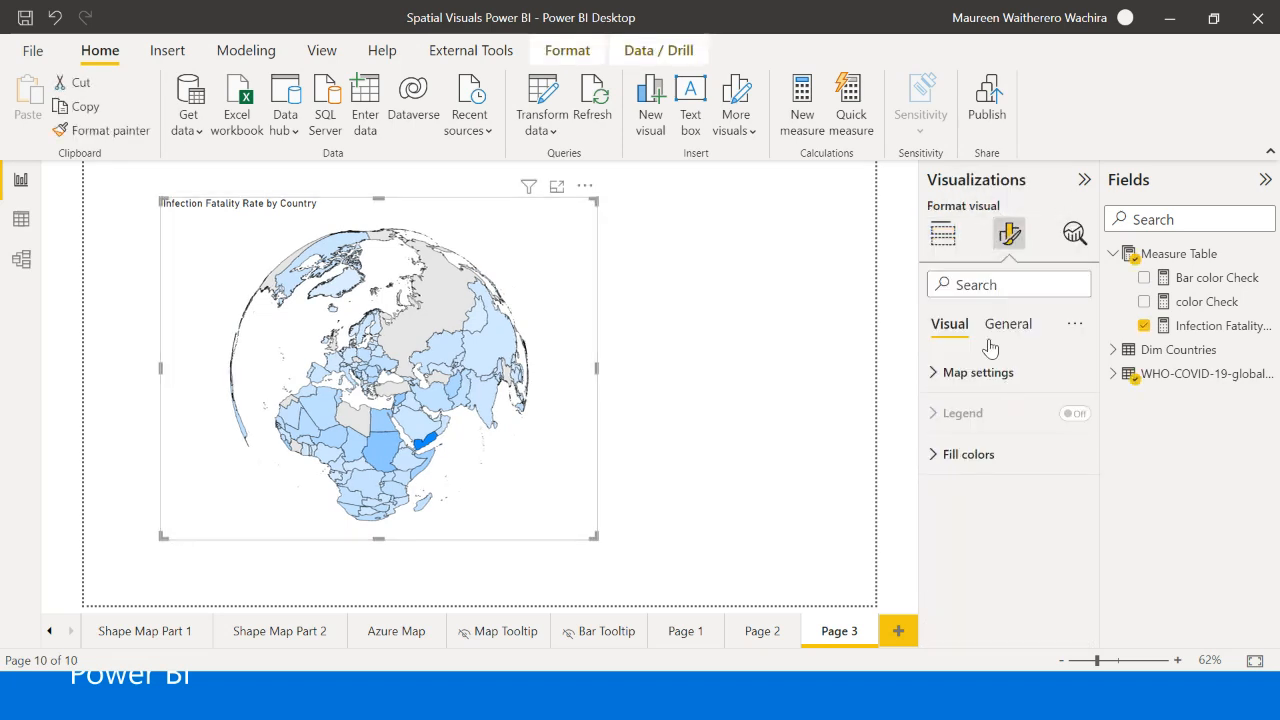
pyautogui.click(978, 373)
pyautogui.scroll(-3, 1005, 490)
pyautogui.click(962, 508)
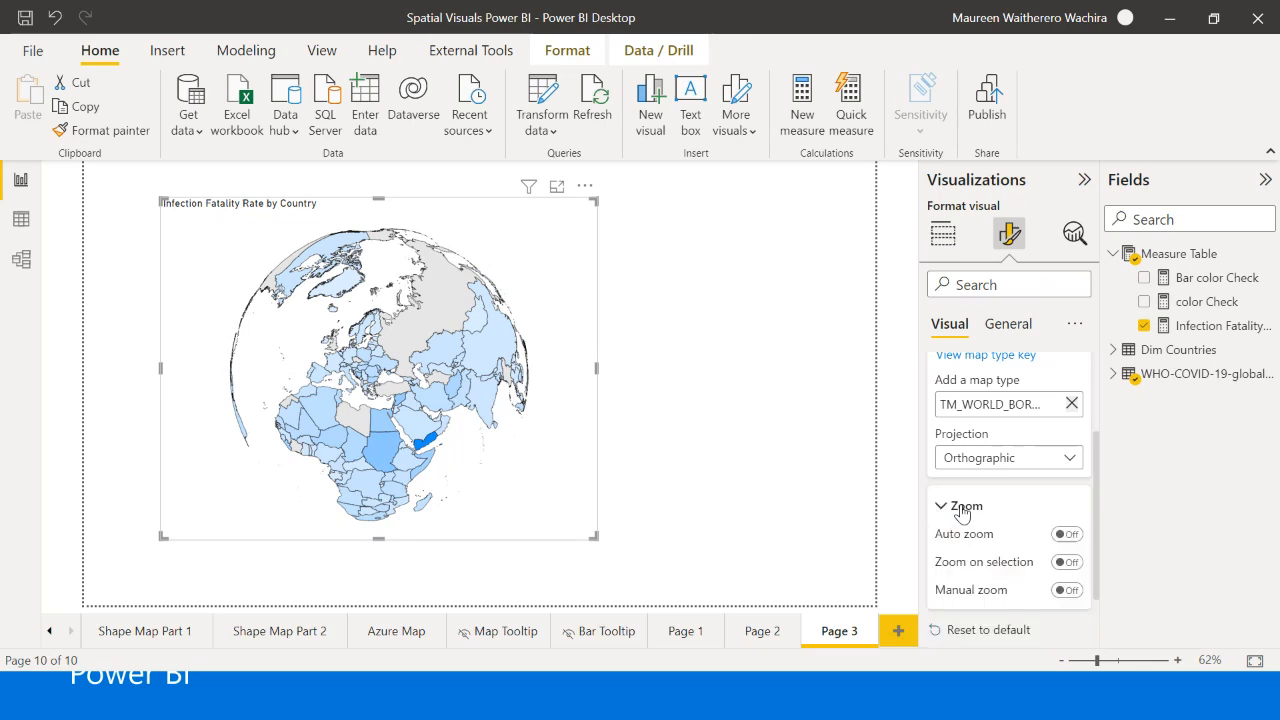
# - On the Shape Map Part 1 page, filter by Asia, Europe and North America in turn to examine how the map responds
pyautogui.click(140, 630)
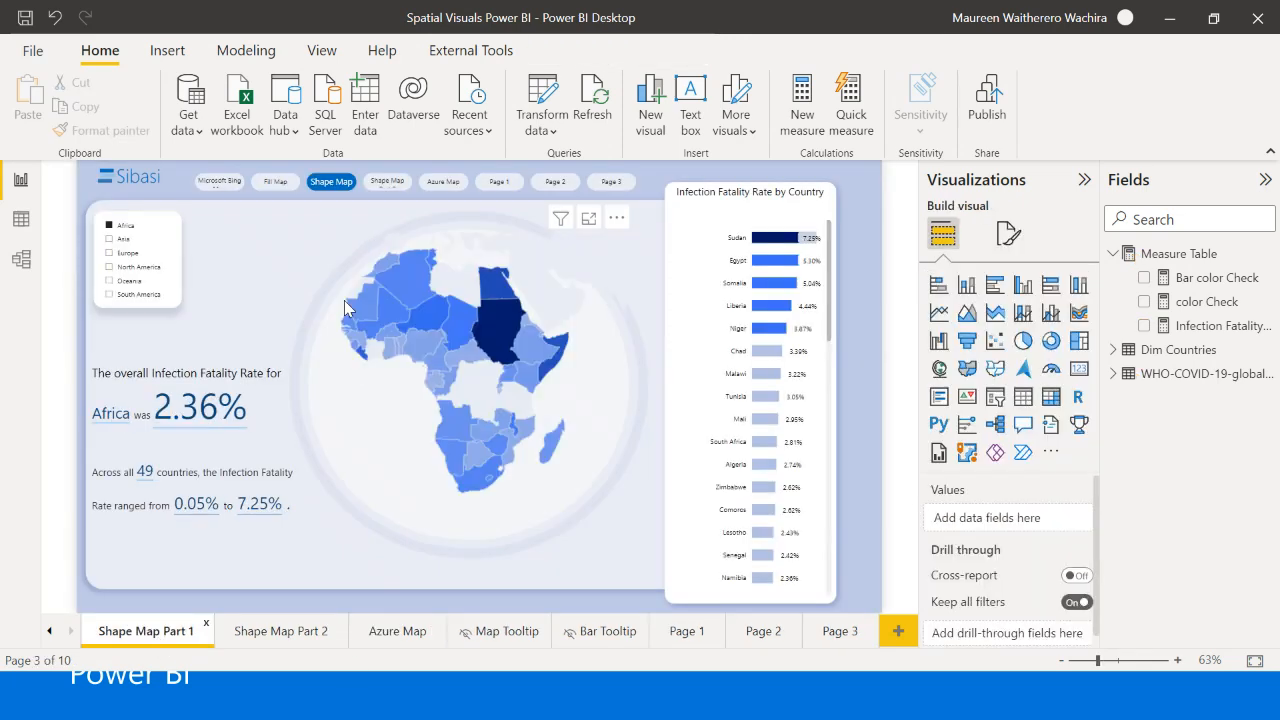
pyautogui.click(110, 239)
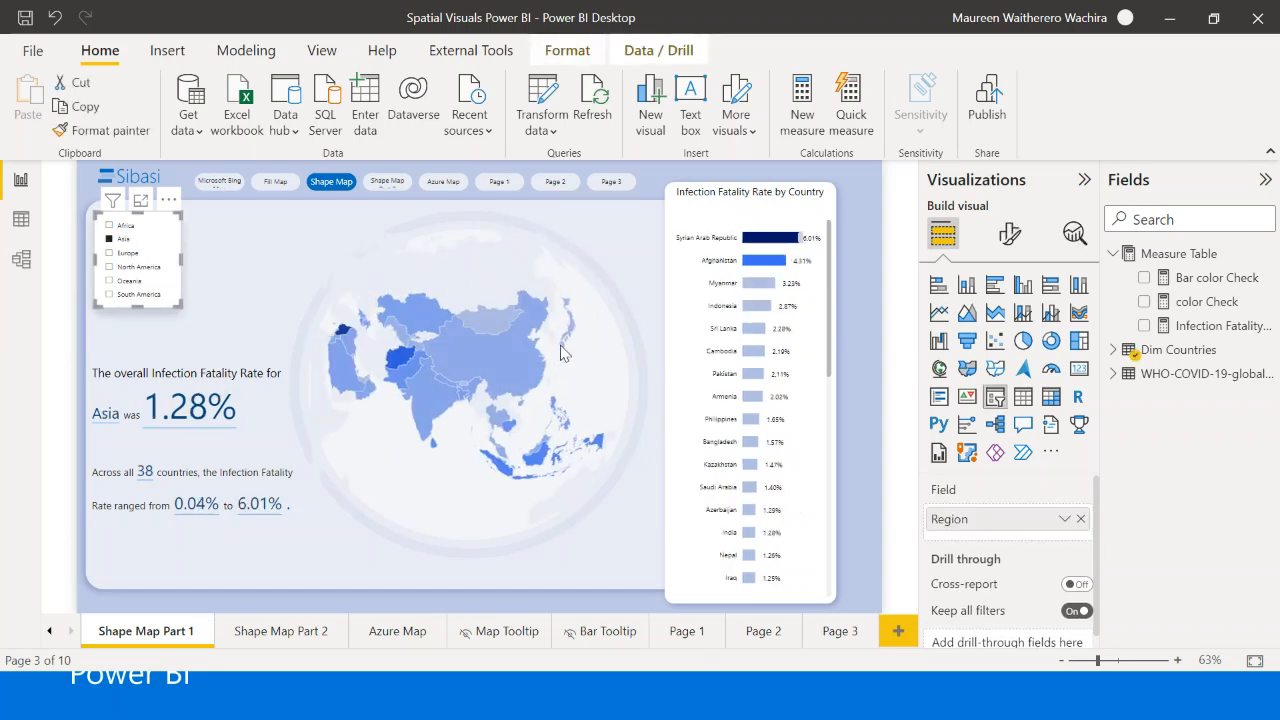
pyautogui.click(115, 253)
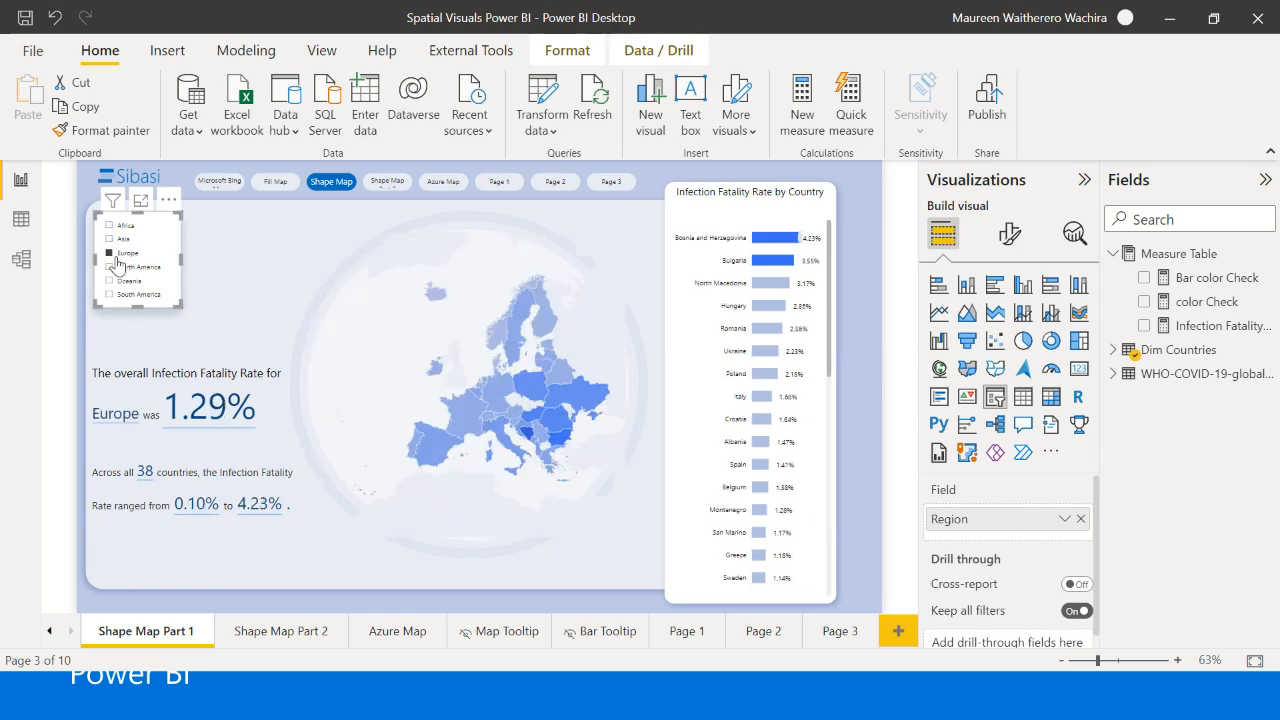
pyautogui.click(120, 267)
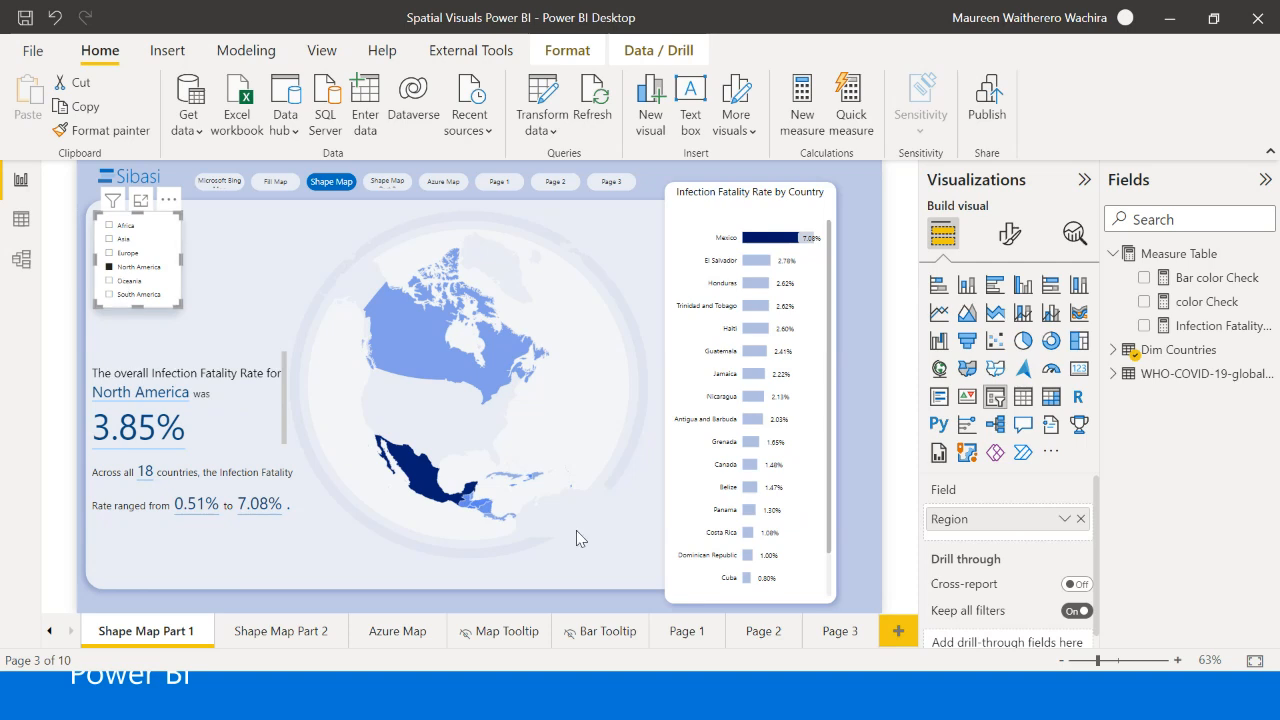
# - Add a slicer on Page 3 with the Region field from Dim Countries and filter the map to Africa
pyautogui.click(852, 633)
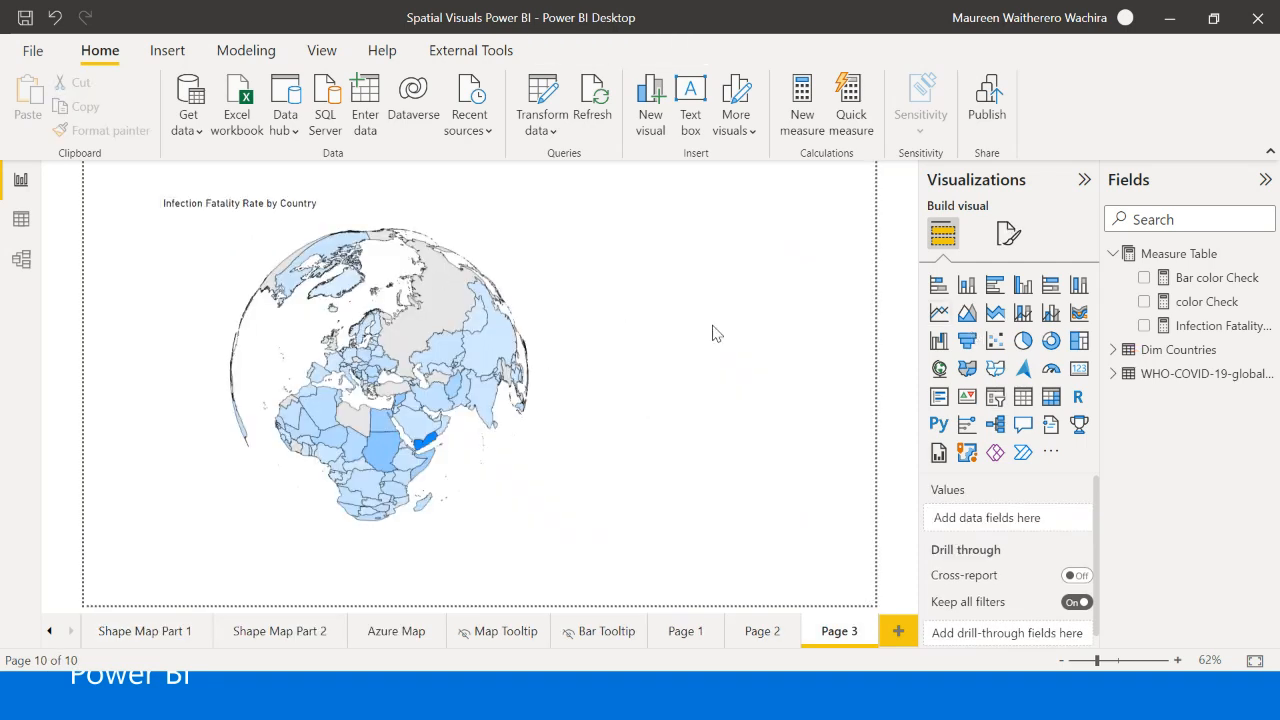
pyautogui.click(995, 397)
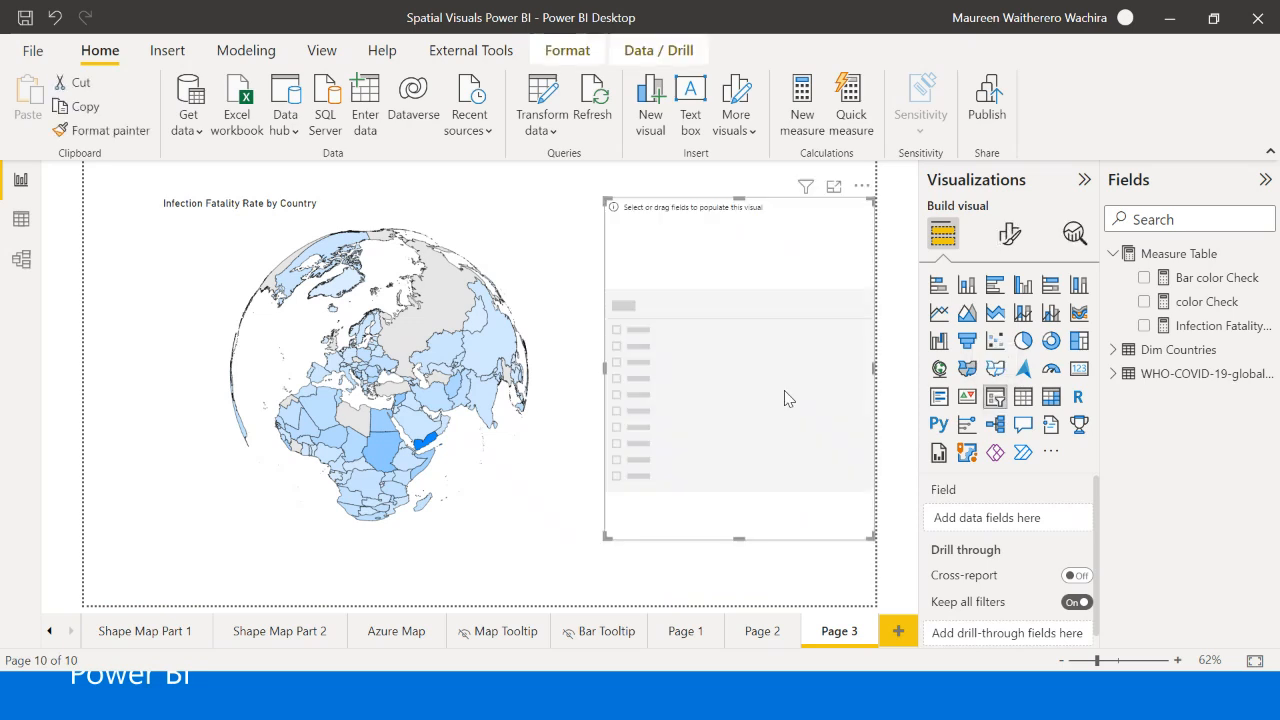
pyautogui.click(1113, 350)
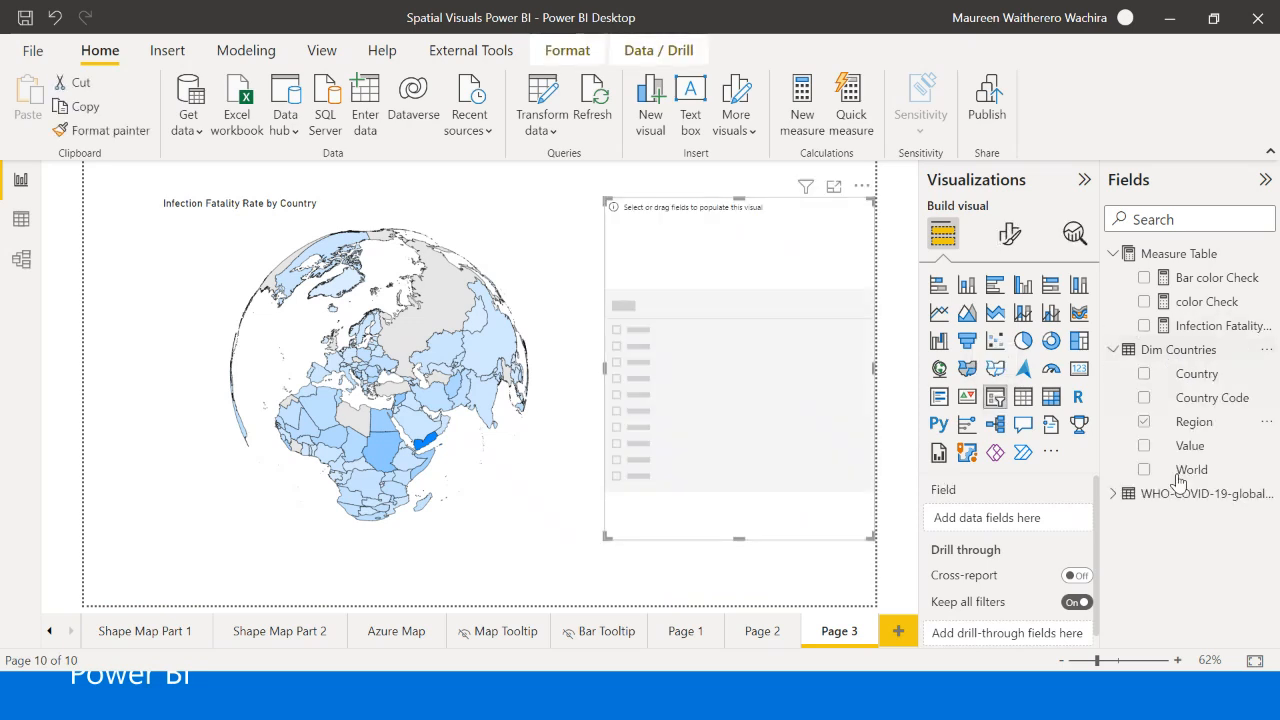
pyautogui.click(1144, 423)
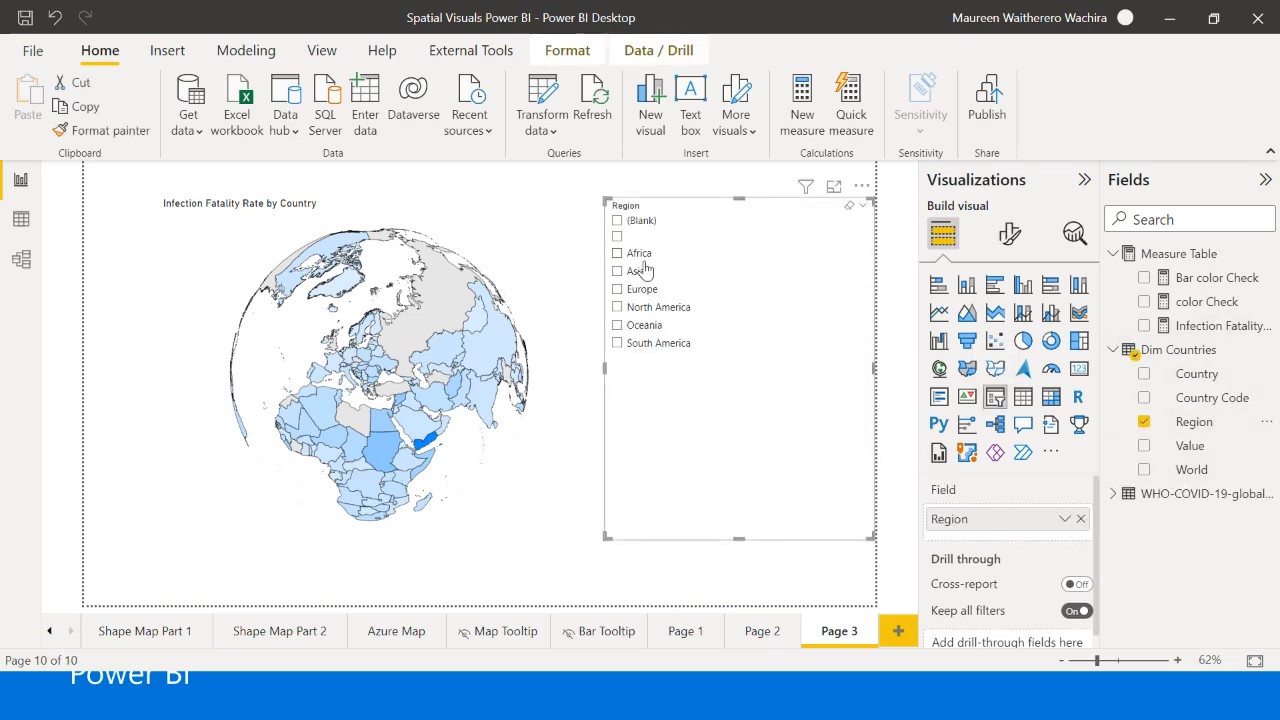
pyautogui.click(639, 254)
# - Filter the Page 3 shape map by Asia, Europe and North America in turn to examine how it responds without zoom
pyautogui.click(618, 272)
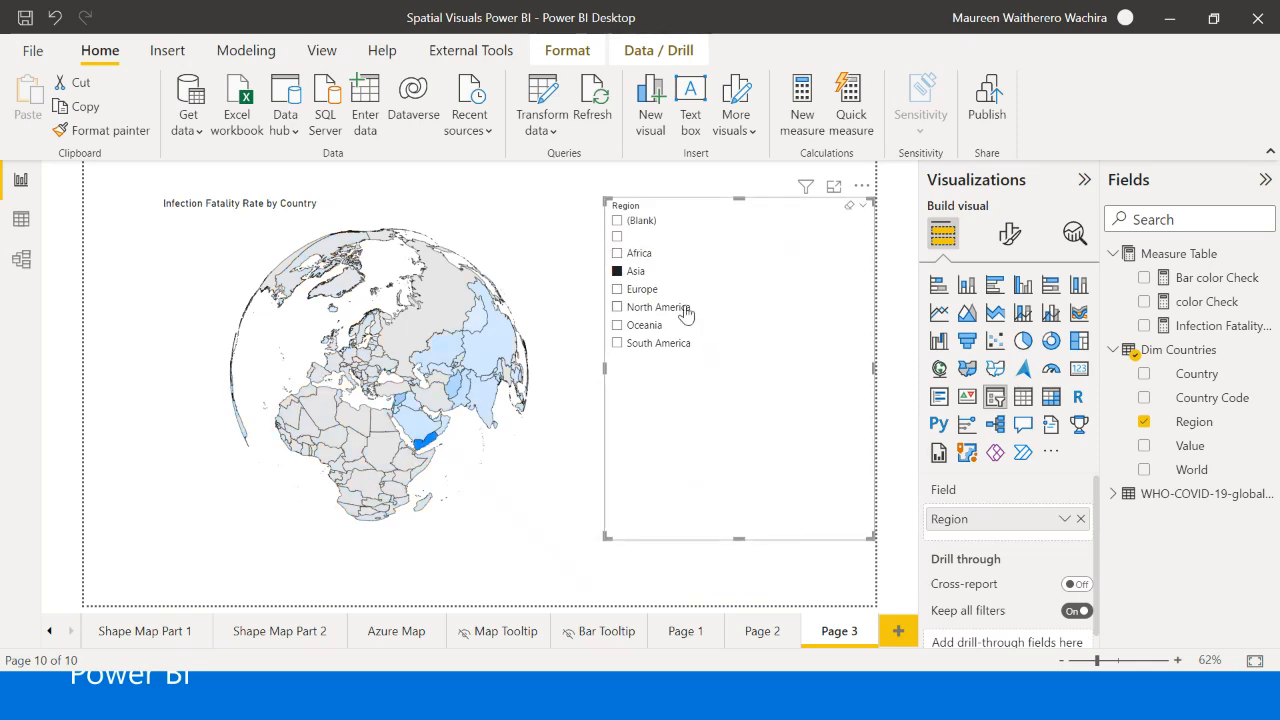
pyautogui.click(617, 289)
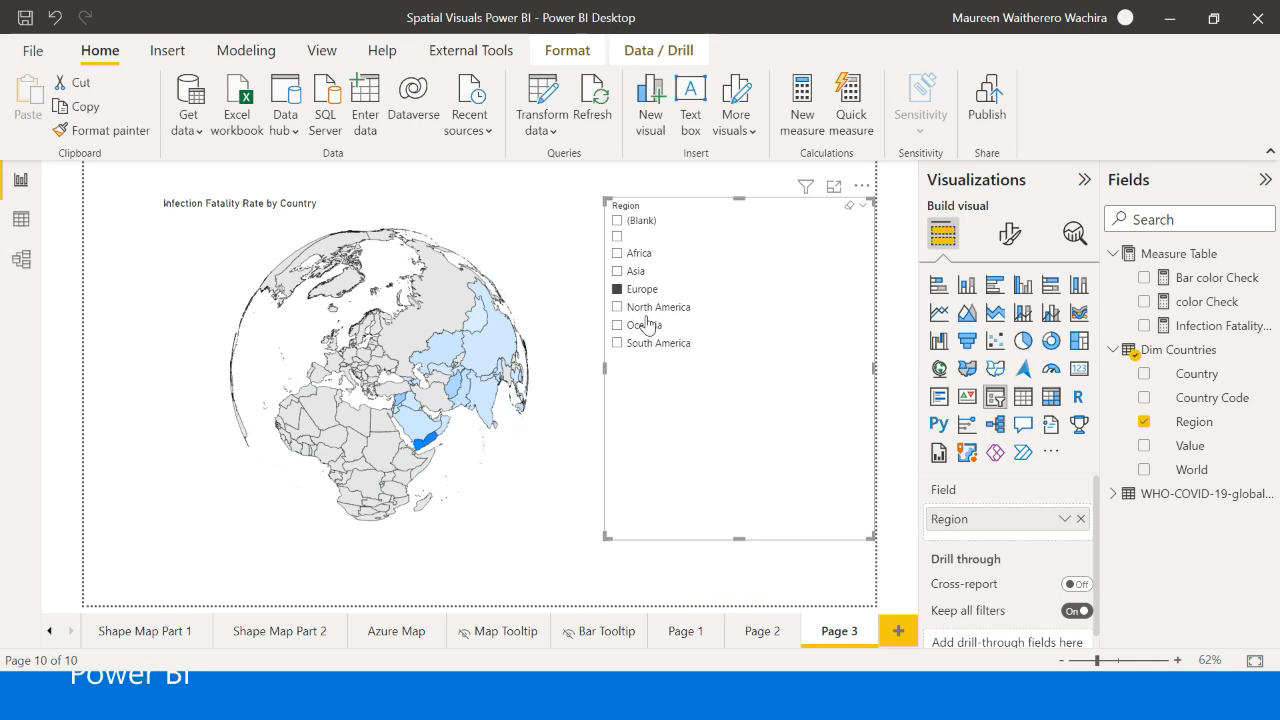
pyautogui.click(617, 307)
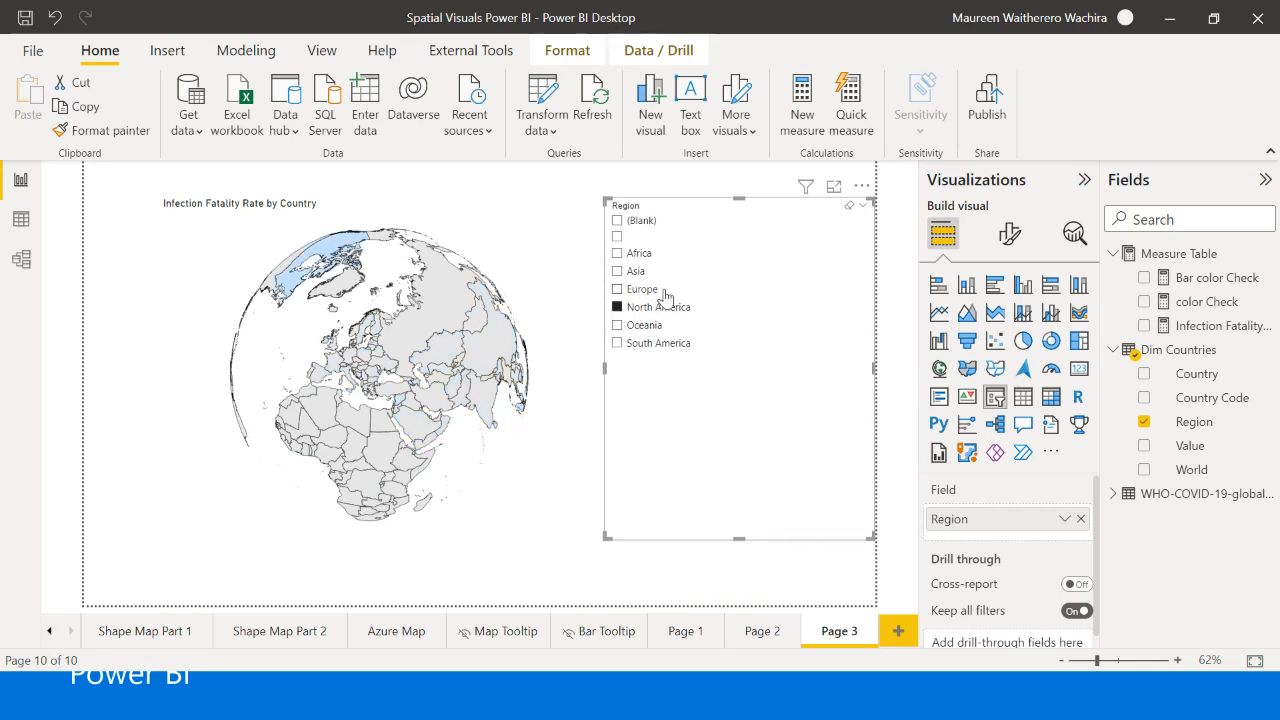
# - Turn on Auto zoom in the Page 3 shape map's zoom settings
pyautogui.click(422, 292)
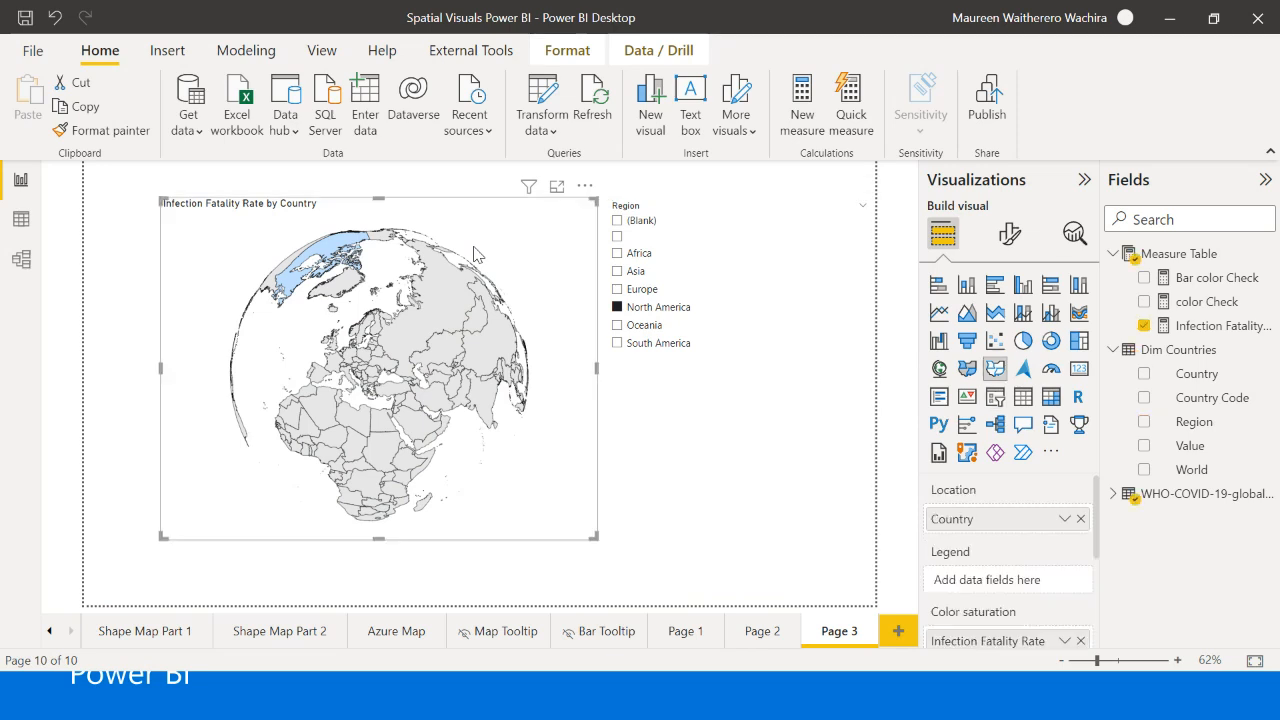
pyautogui.click(1007, 233)
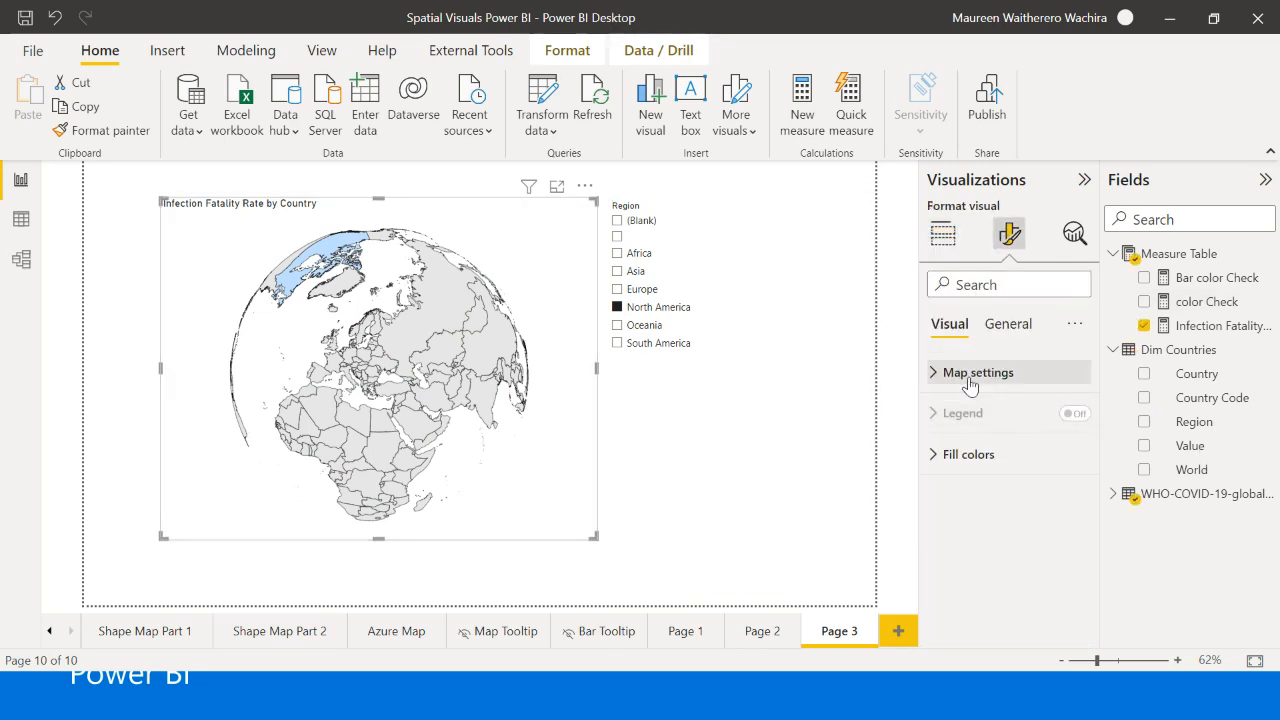
pyautogui.click(993, 385)
pyautogui.scroll(-2, 985, 470)
pyautogui.click(968, 513)
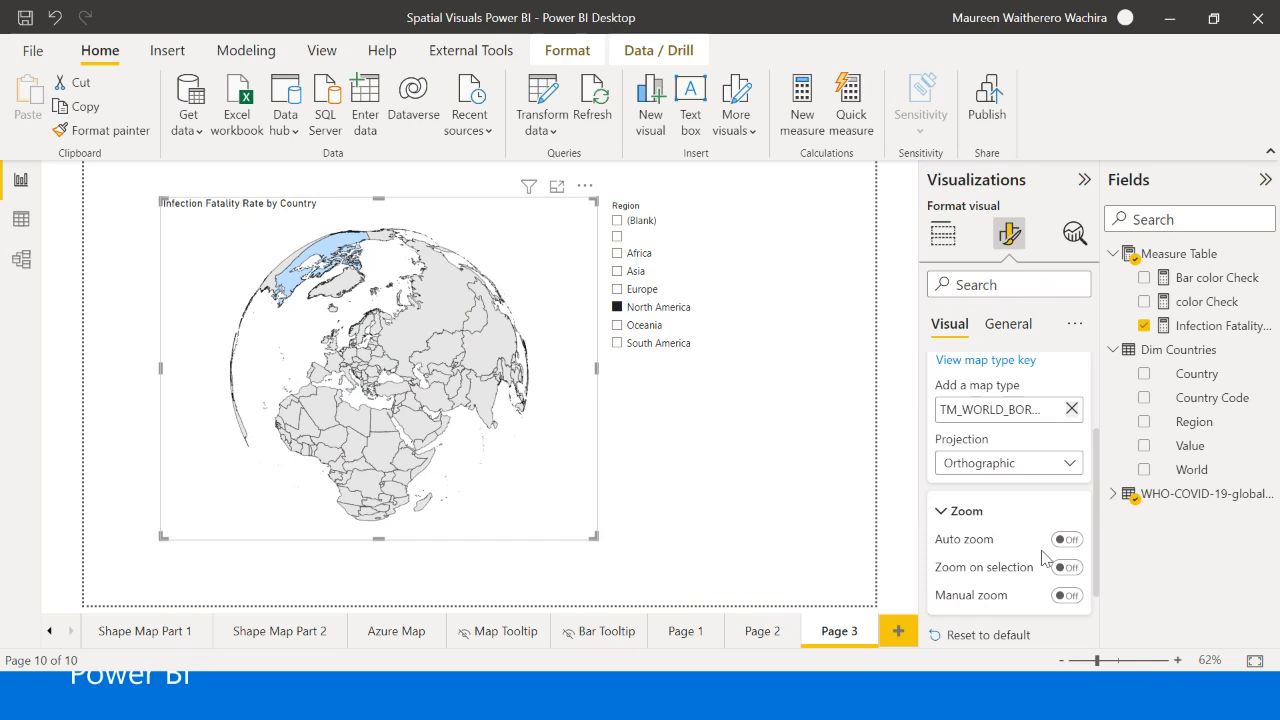
pyautogui.click(1066, 539)
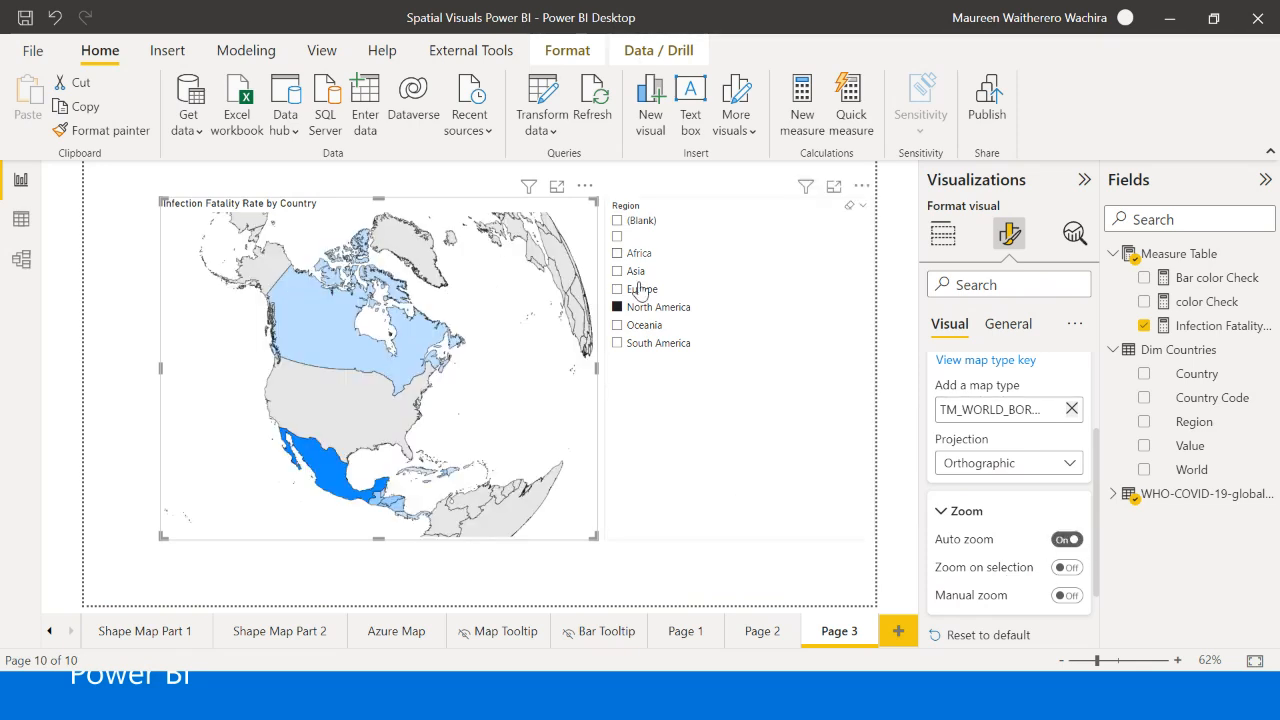
# - Filter the auto-zooming map by Africa, Asia and Europe in turn, and clear the region selection
pyautogui.click(617, 253)
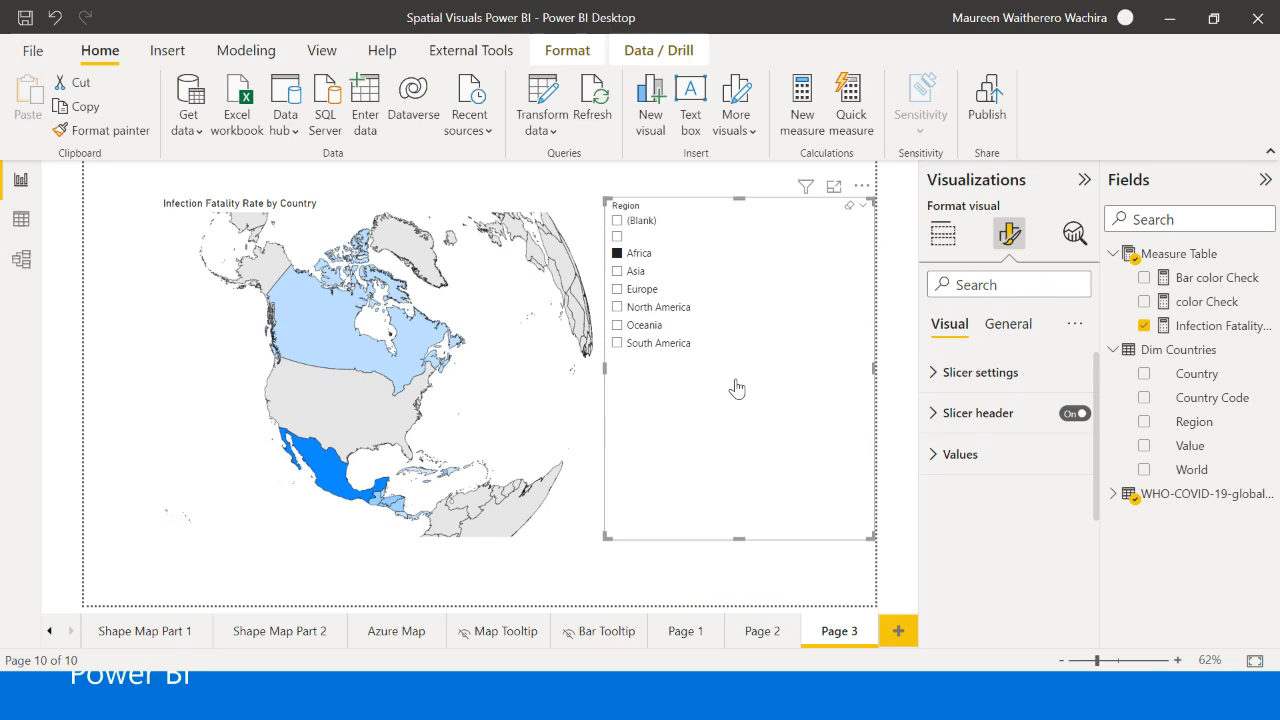
pyautogui.click(618, 271)
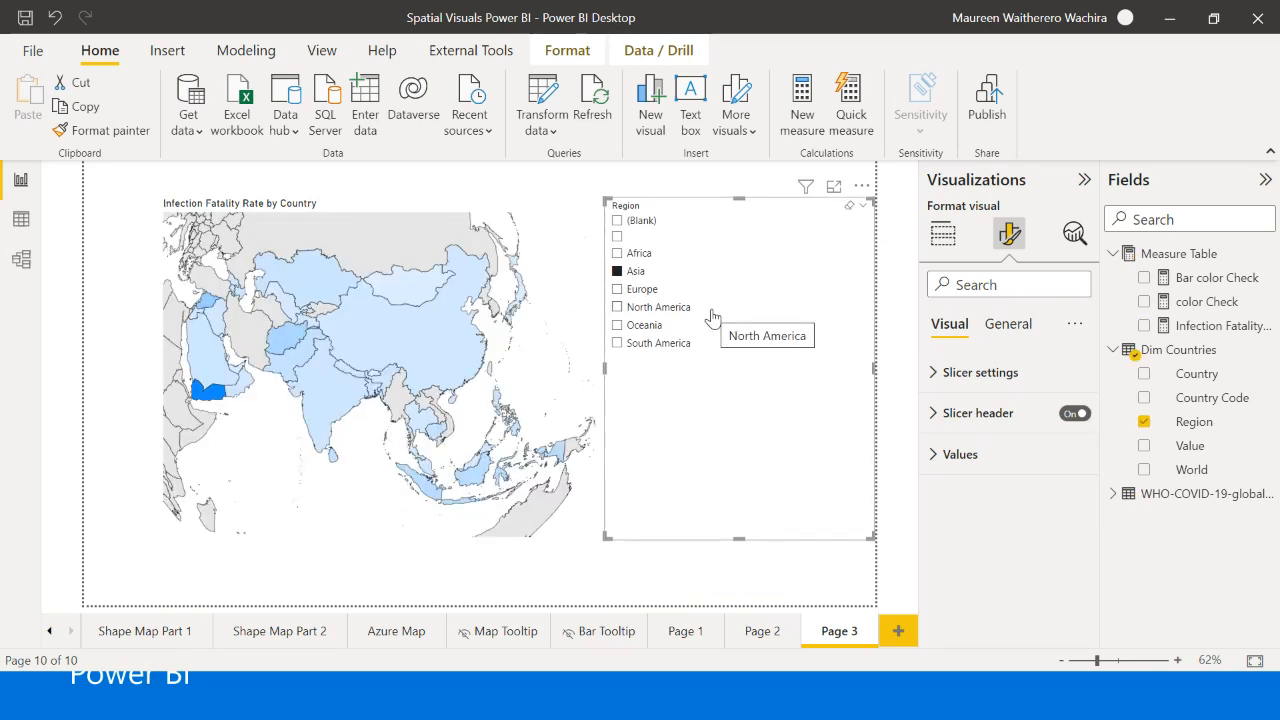
pyautogui.click(617, 289)
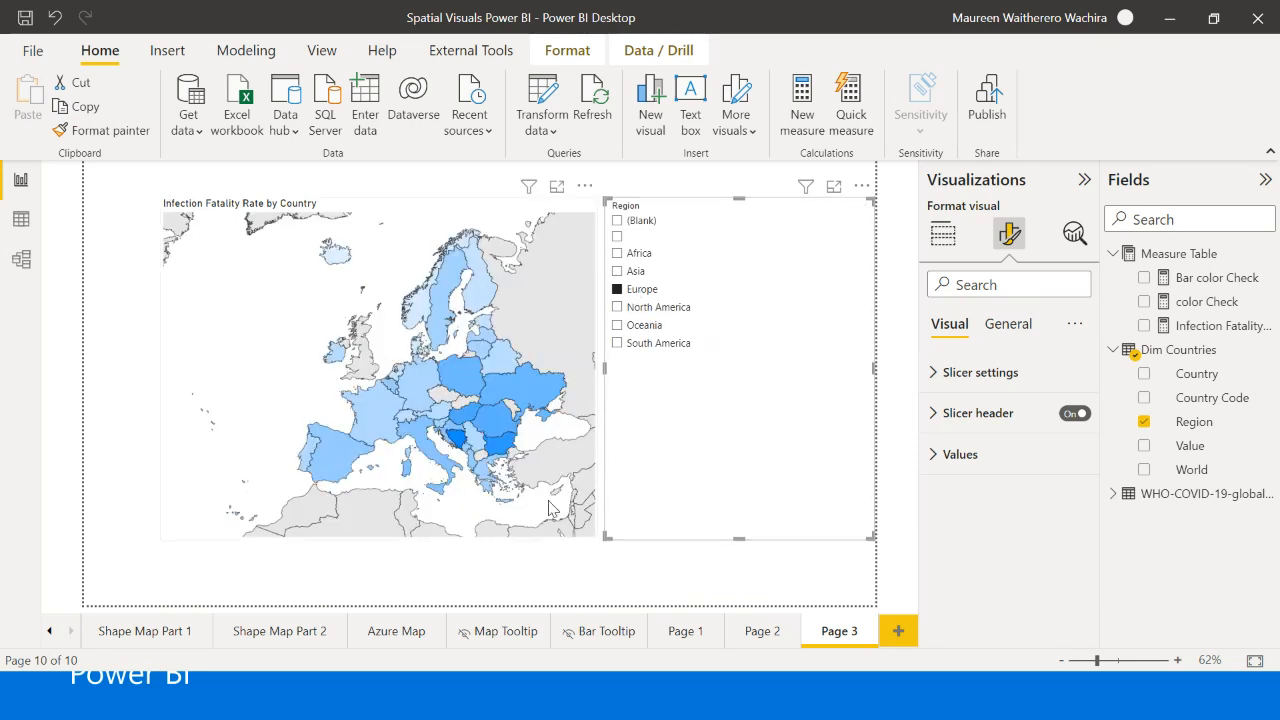
pyautogui.click(622, 290)
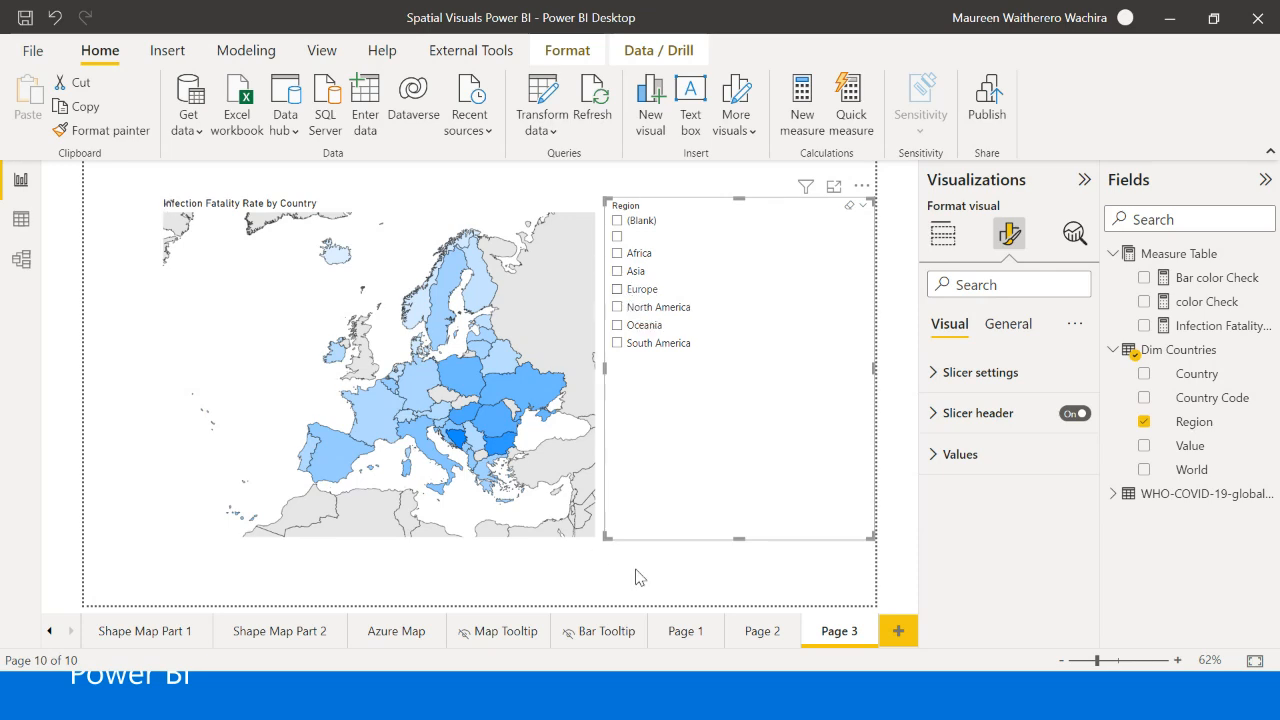
# - On the Shape Map Part 1 page, examine the globe map and the circular shape placed behind it
pyautogui.click(145, 631)
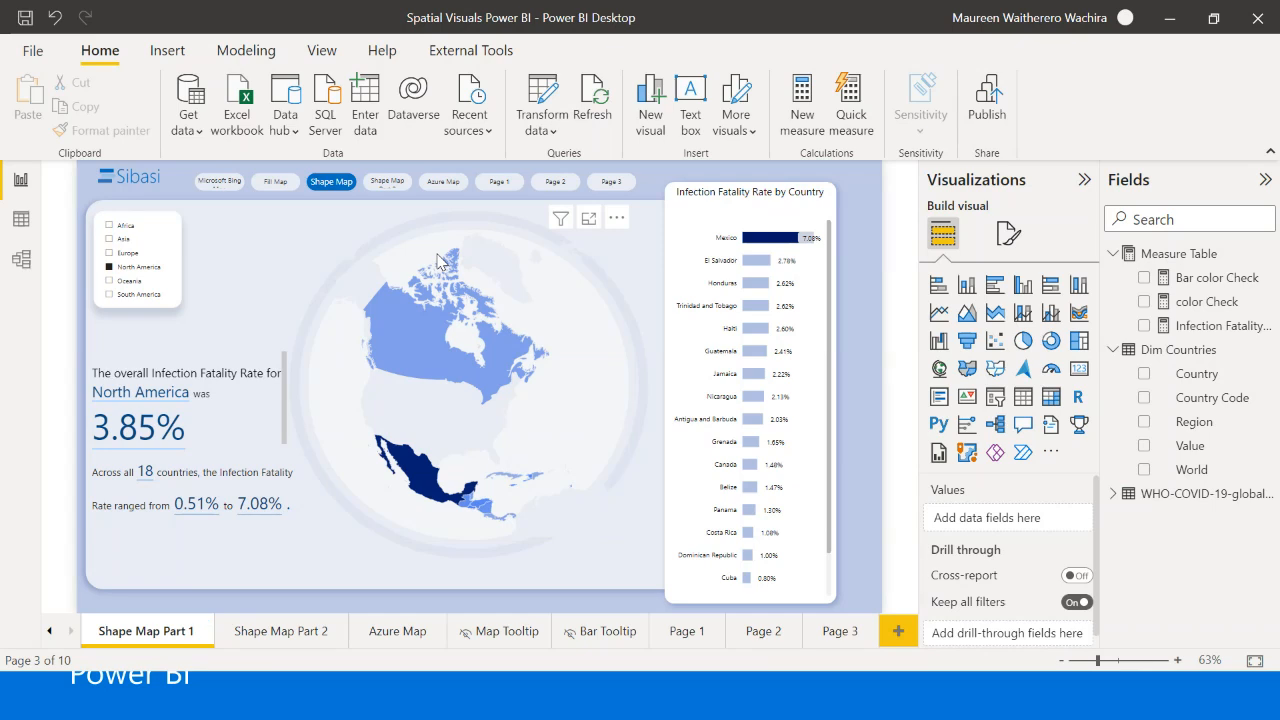
pyautogui.click(438, 260)
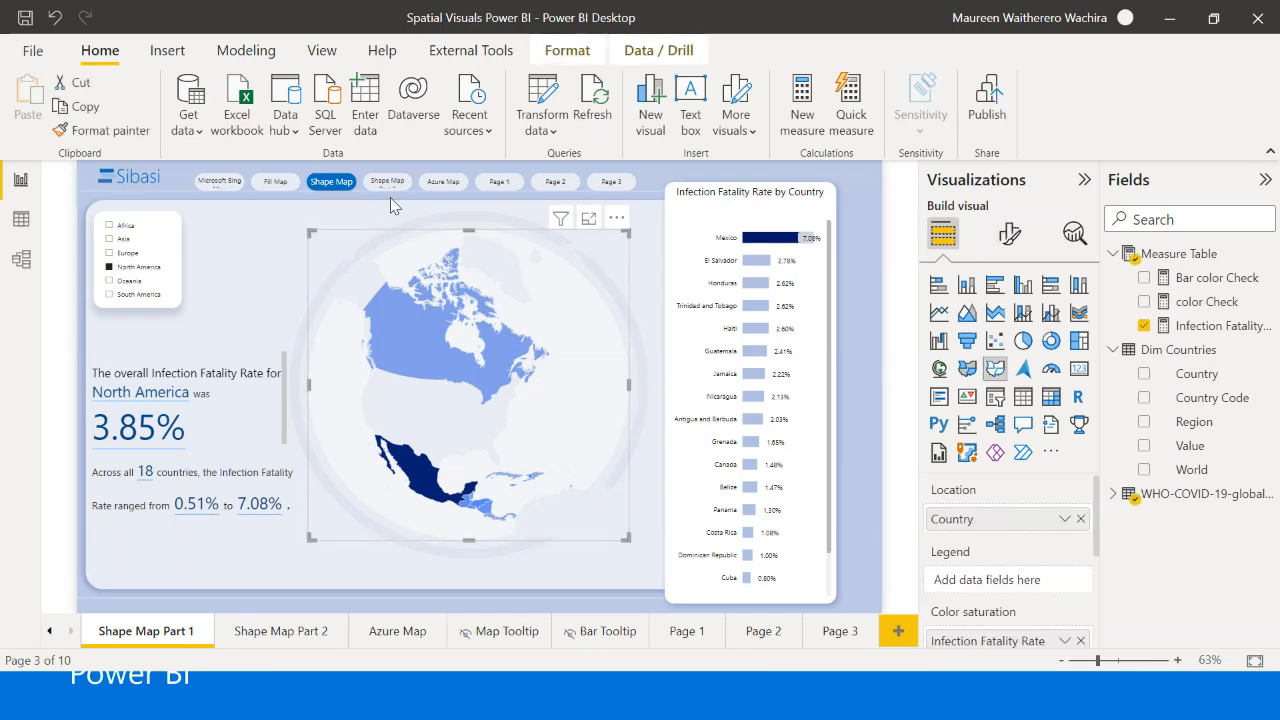
pyautogui.click(683, 172)
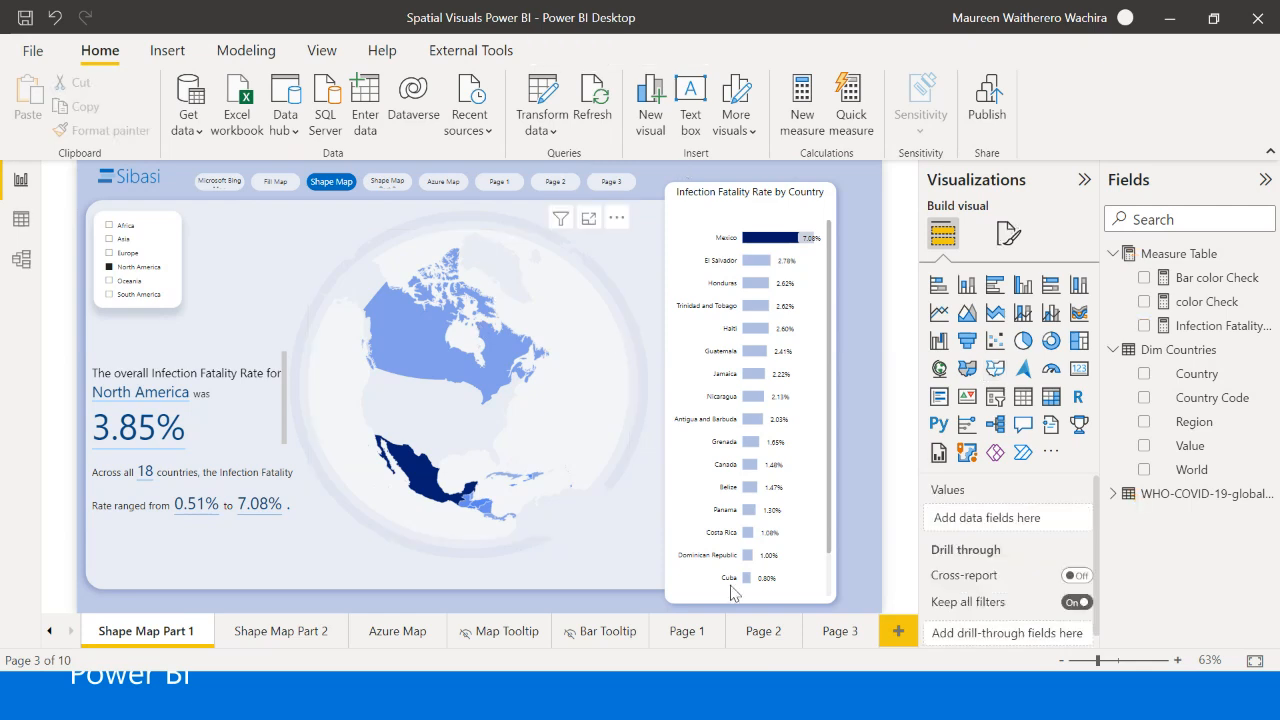
pyautogui.click(617, 330)
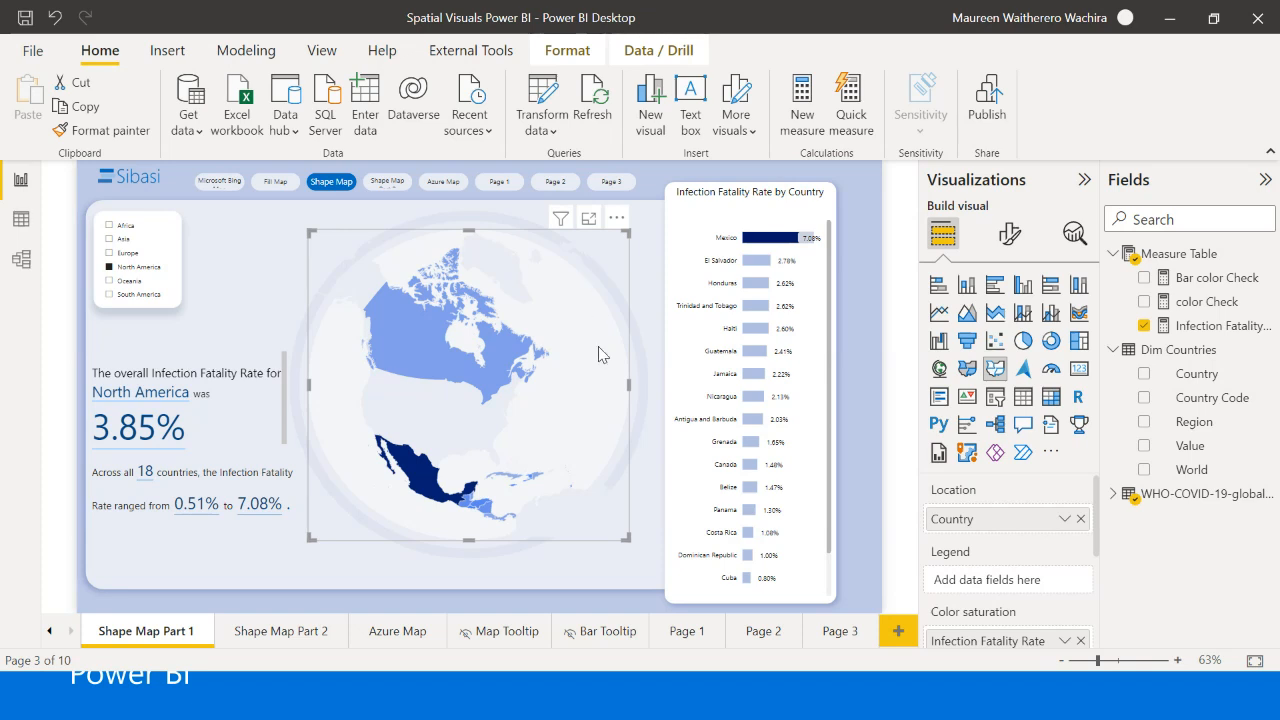
pyautogui.click(645, 397)
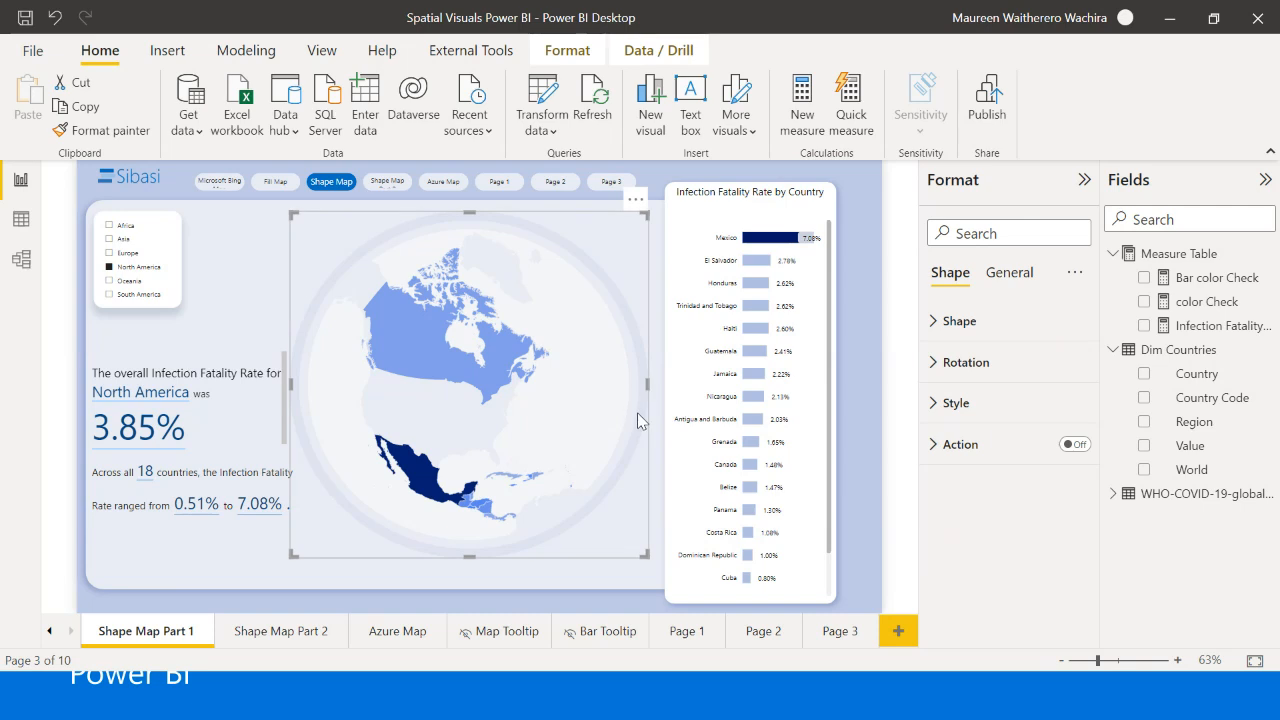
pyautogui.click(663, 176)
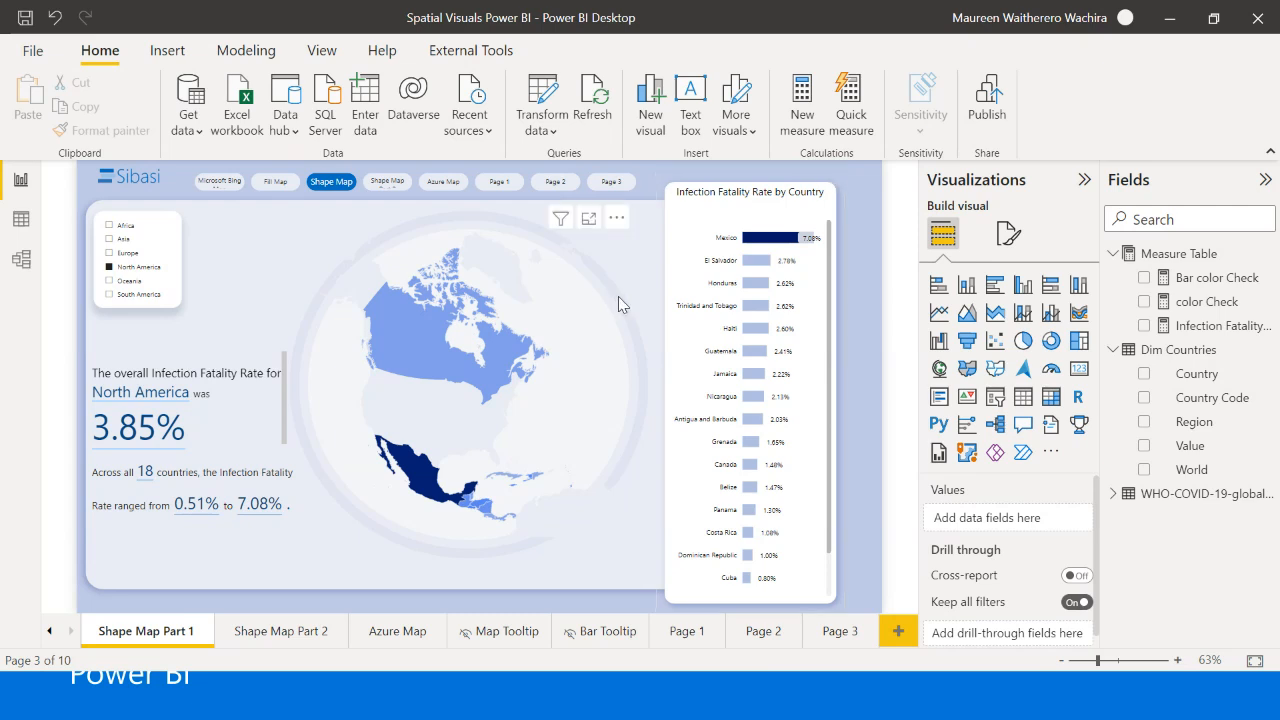
pyautogui.scroll(-1, 768, 295)
pyautogui.scroll(1, 768, 295)
# - Review the Page 3 map and check the map tooltips for Libya and Niger on the Shape Map Part 2 page
pyautogui.click(839, 638)
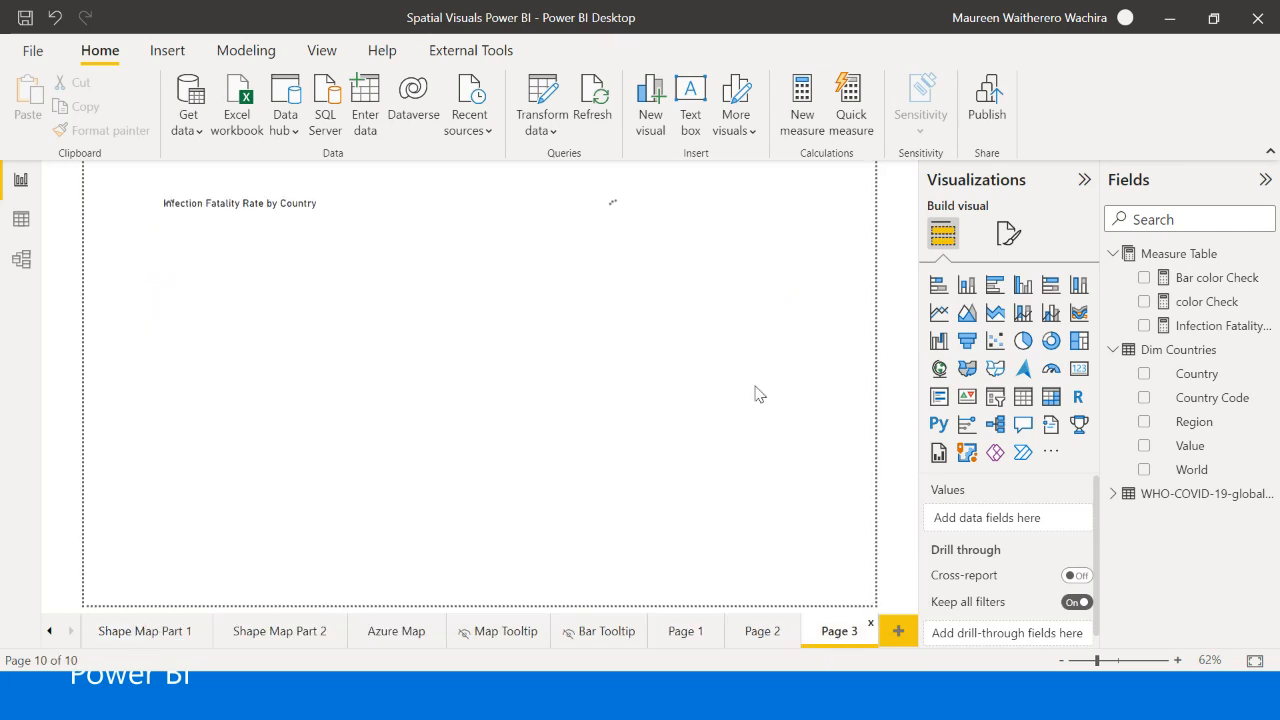
pyautogui.moveTo(517, 338)
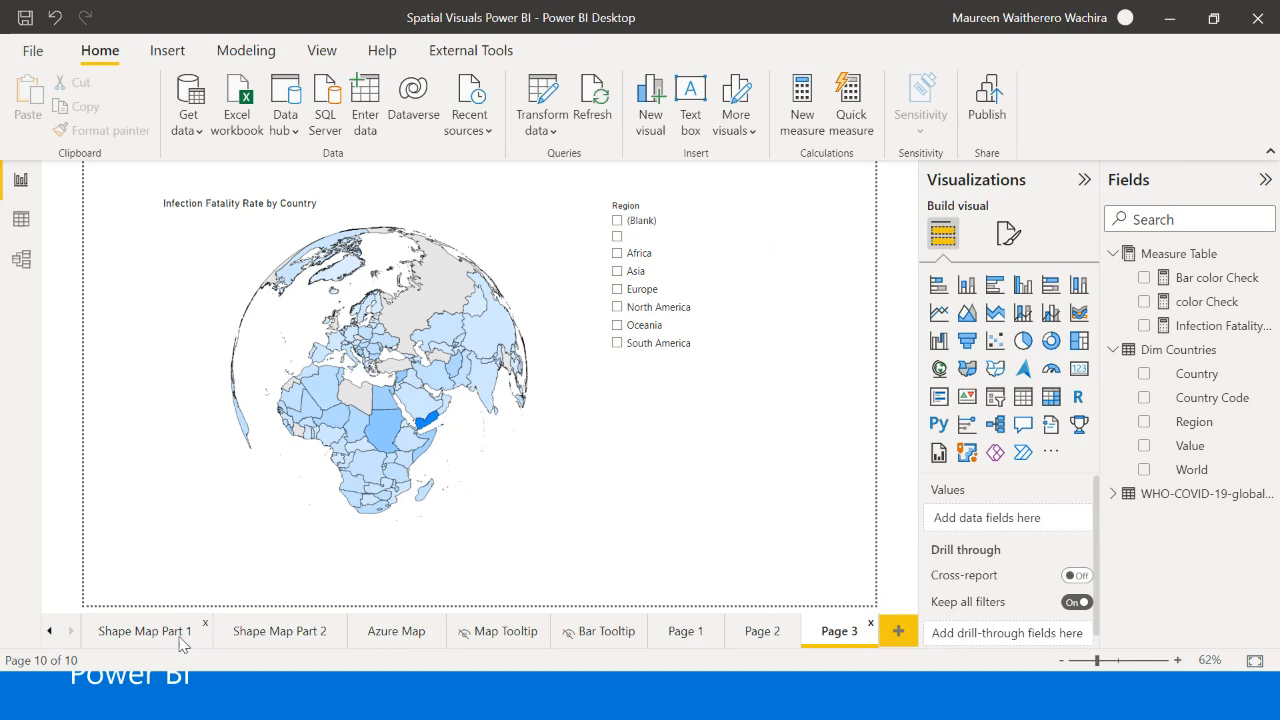
pyautogui.click(272, 645)
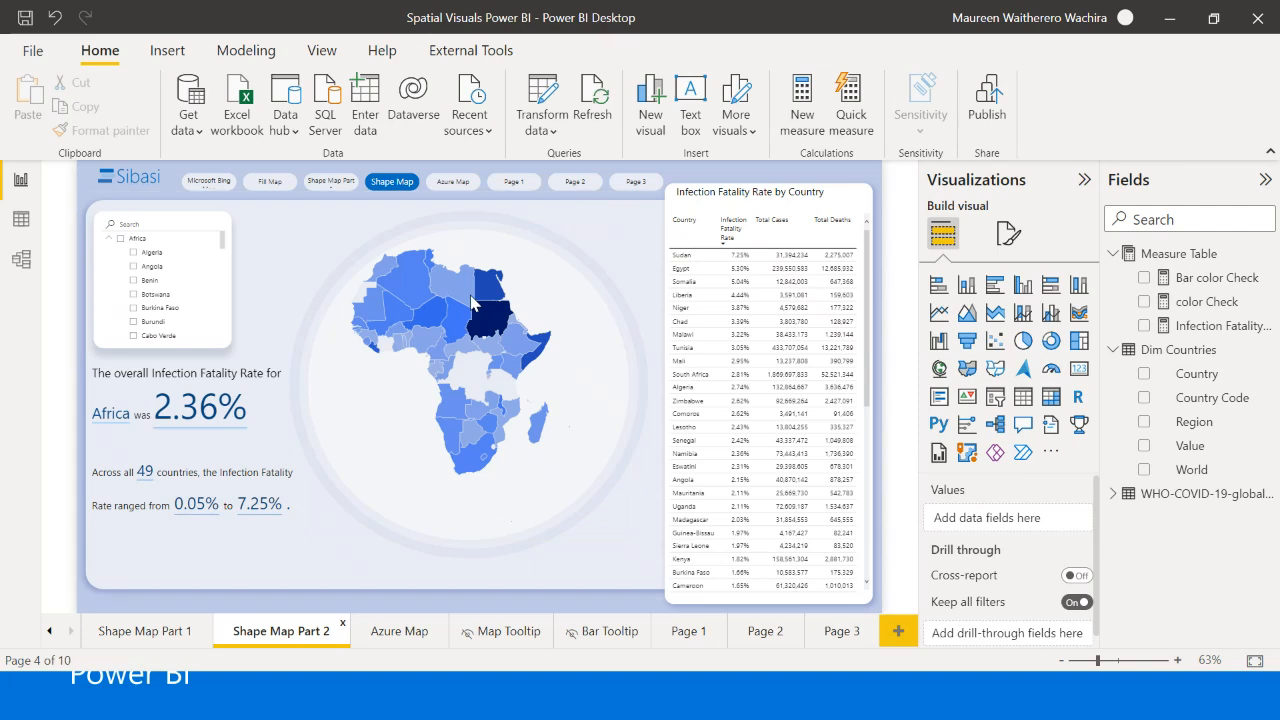
pyautogui.moveTo(468, 300)
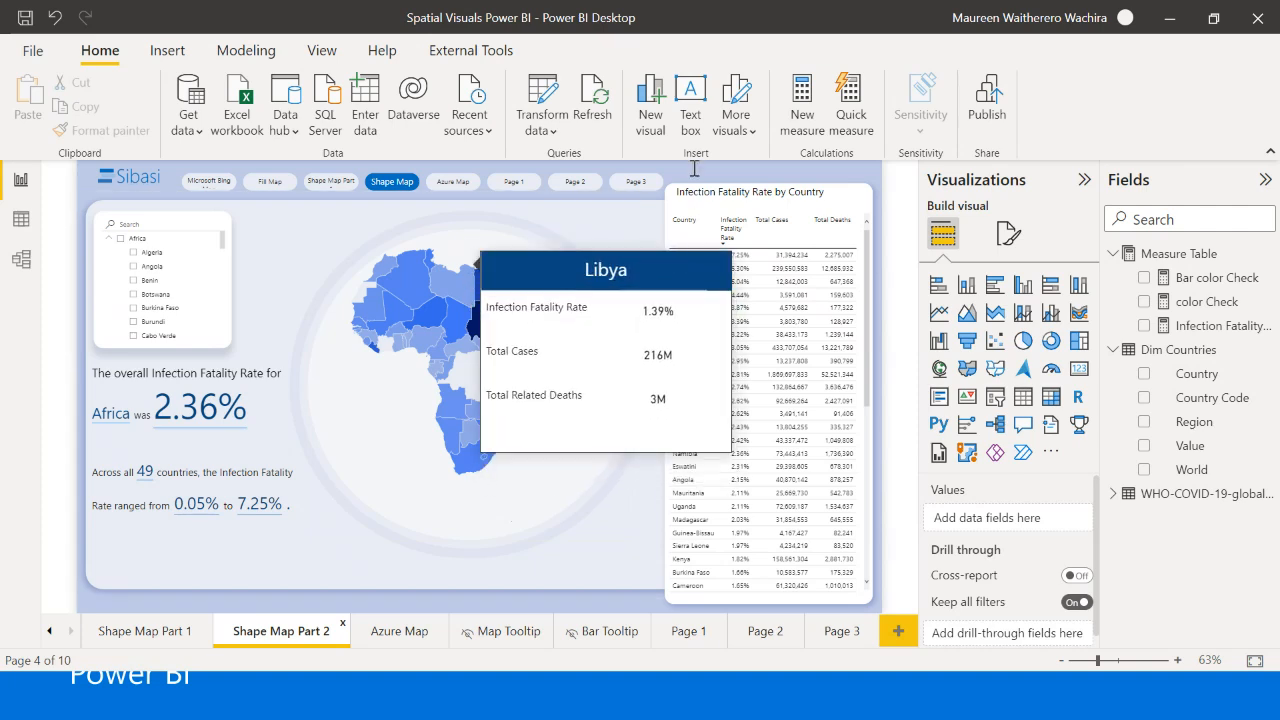
pyautogui.moveTo(432, 330)
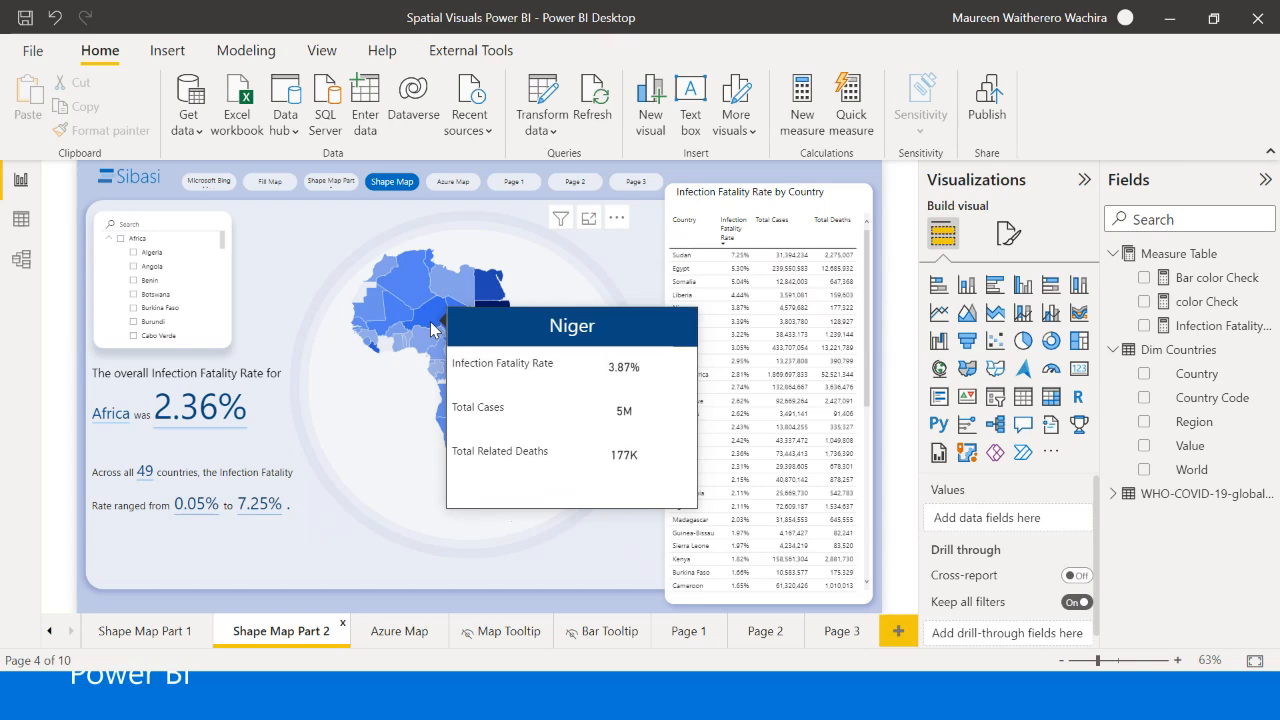
# - Add a new report page with an enlarged shape map that uses Country from Dim Countries as its location
pyautogui.click(899, 631)
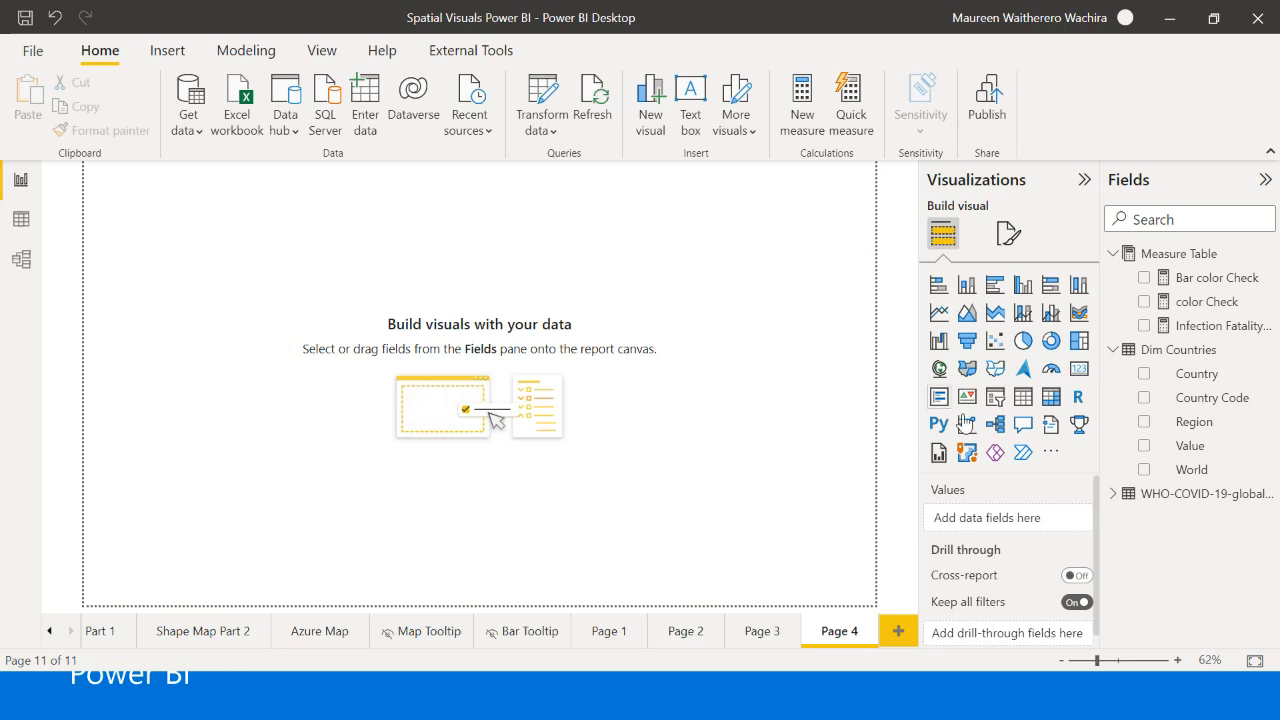
pyautogui.click(997, 370)
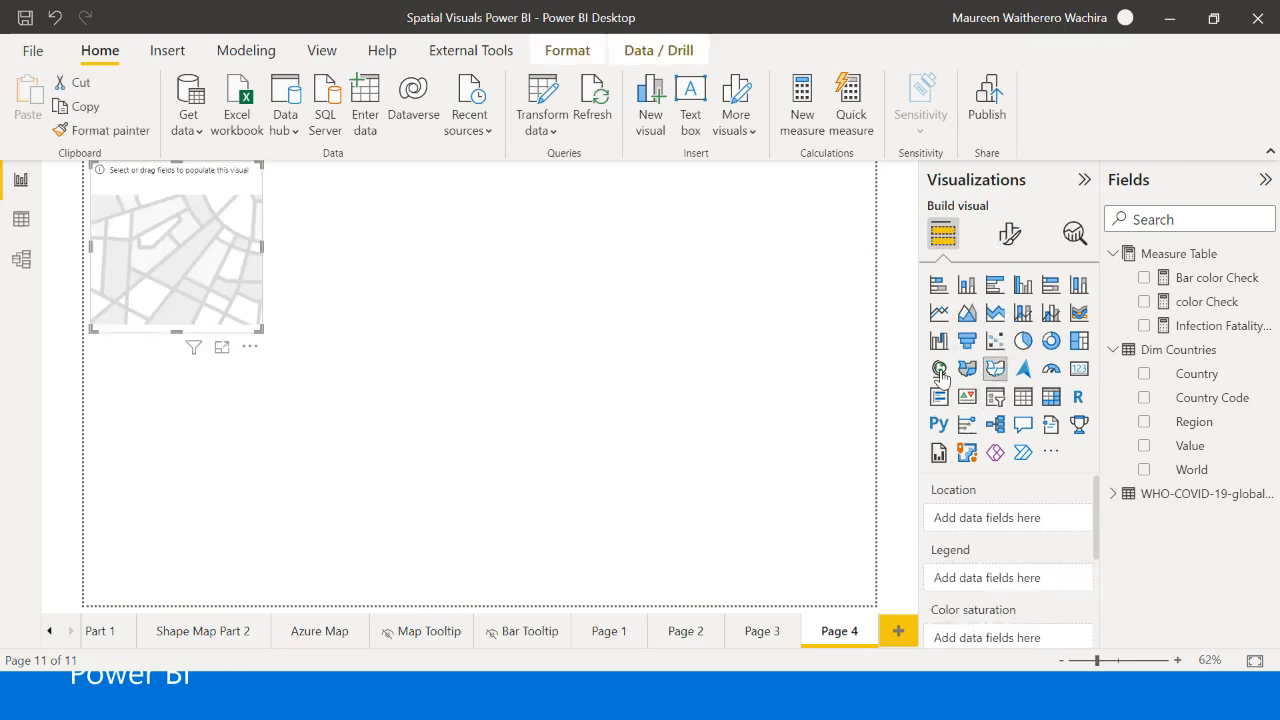
pyautogui.moveTo(276, 350); pyautogui.dragTo(559, 532)
pyautogui.moveTo(338, 443); pyautogui.dragTo(436, 437)
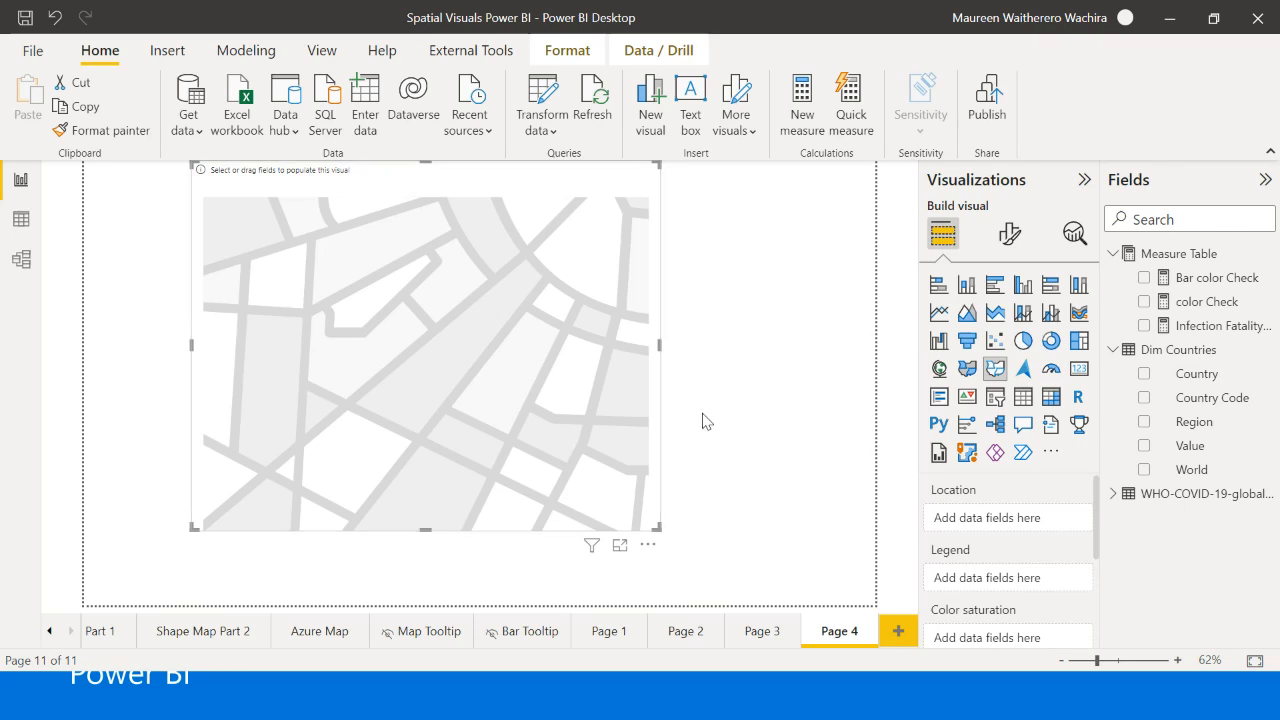
pyautogui.click(1143, 374)
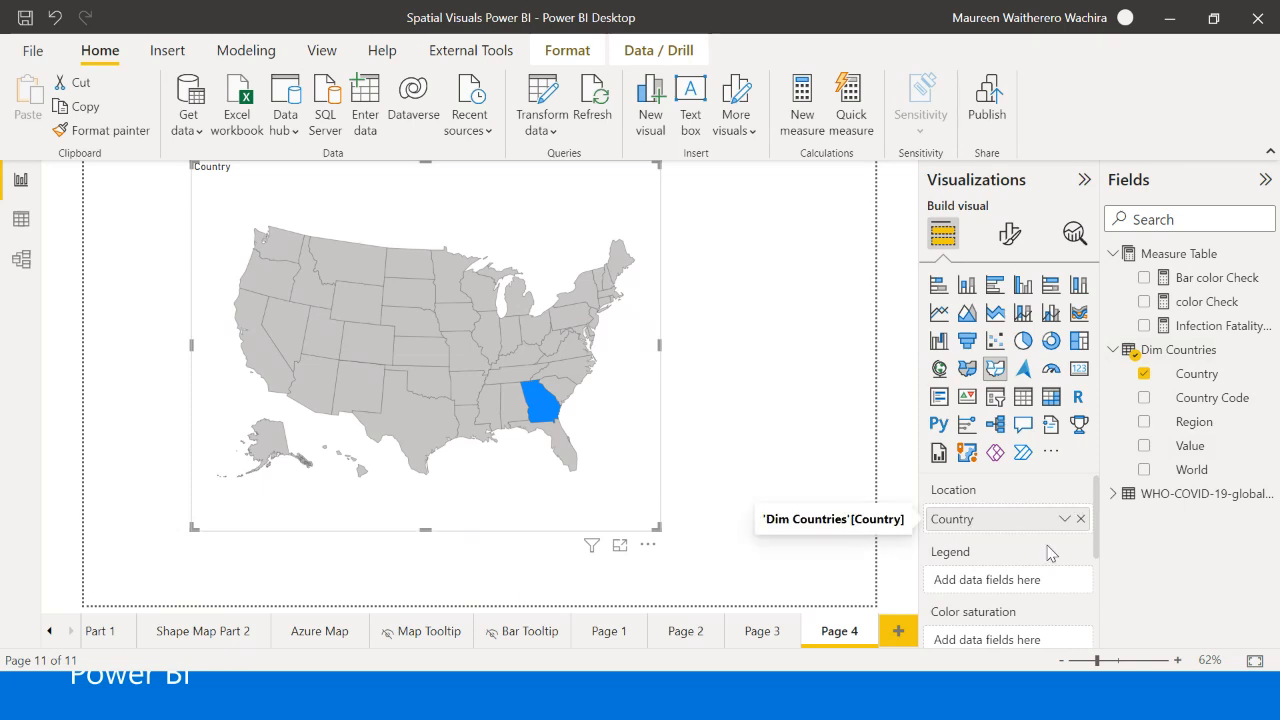
# - Set the new shape map's type to Custom map and load the wca_admbnda_adm0_ocha_29062021 JSON file
pyautogui.click(1009, 234)
pyautogui.click(1005, 385)
pyautogui.scroll(-1, 990, 455)
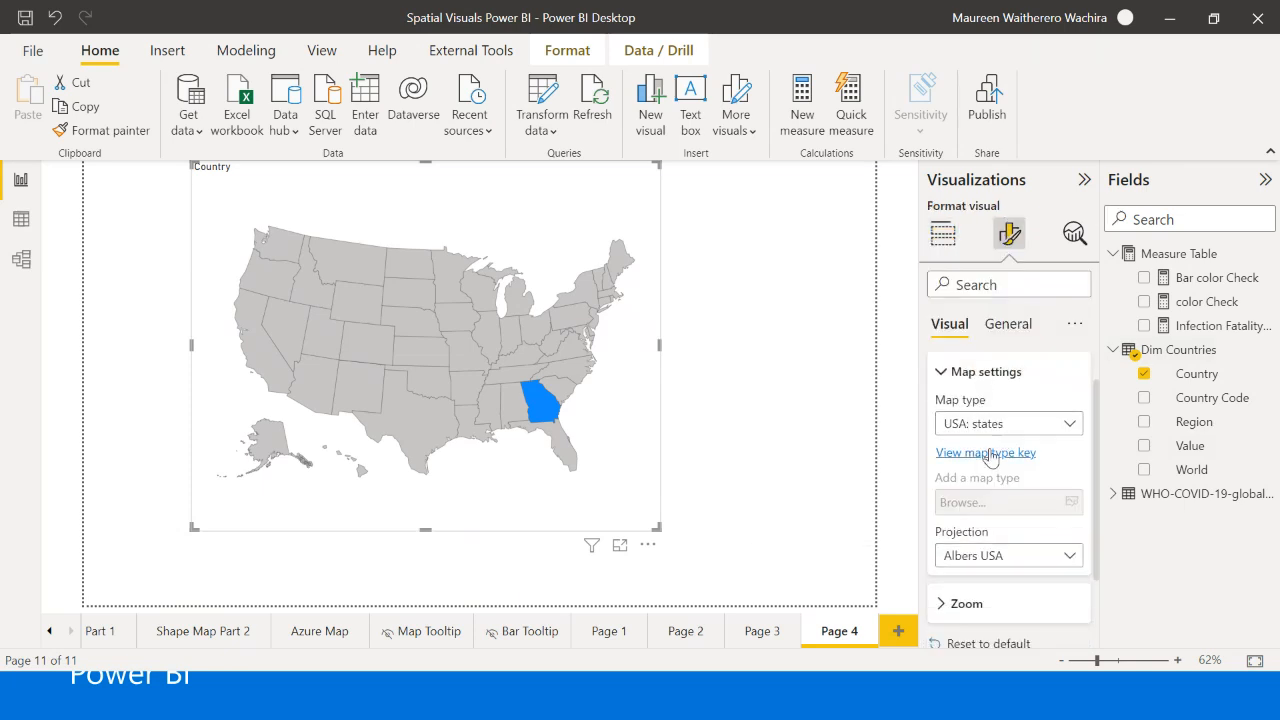
pyautogui.click(1000, 423)
pyautogui.click(1000, 395)
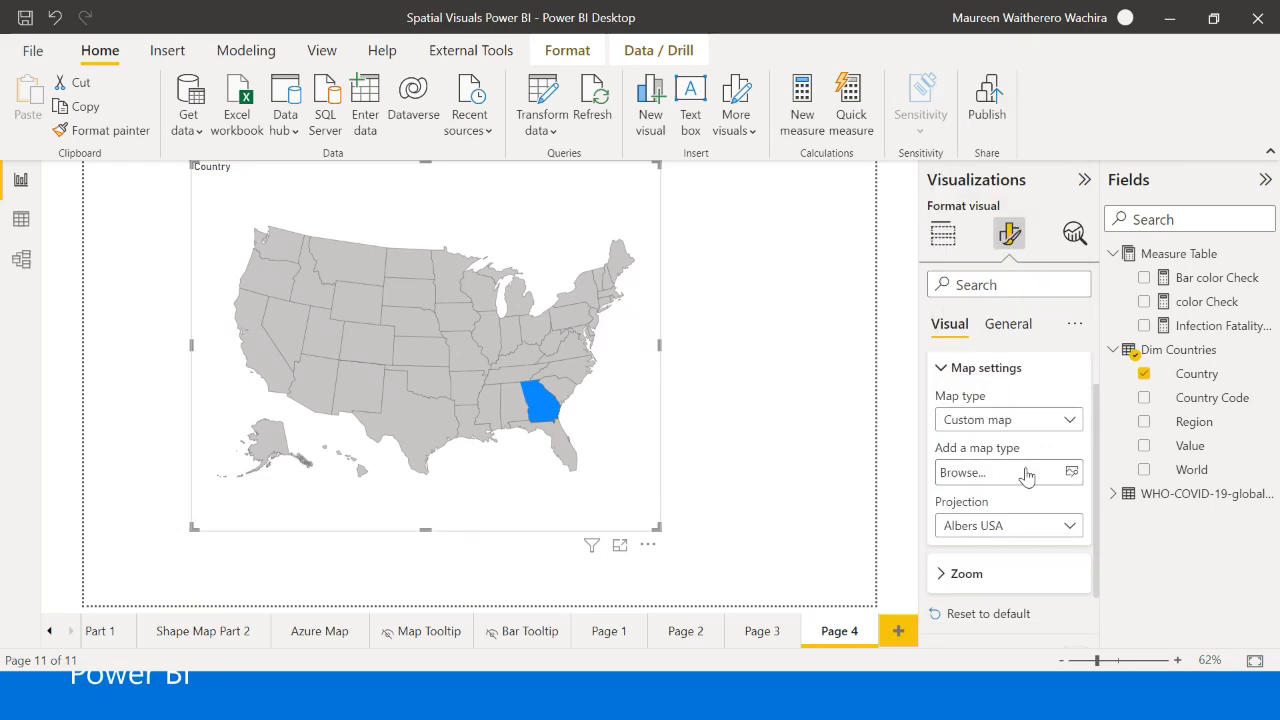
pyautogui.click(1071, 472)
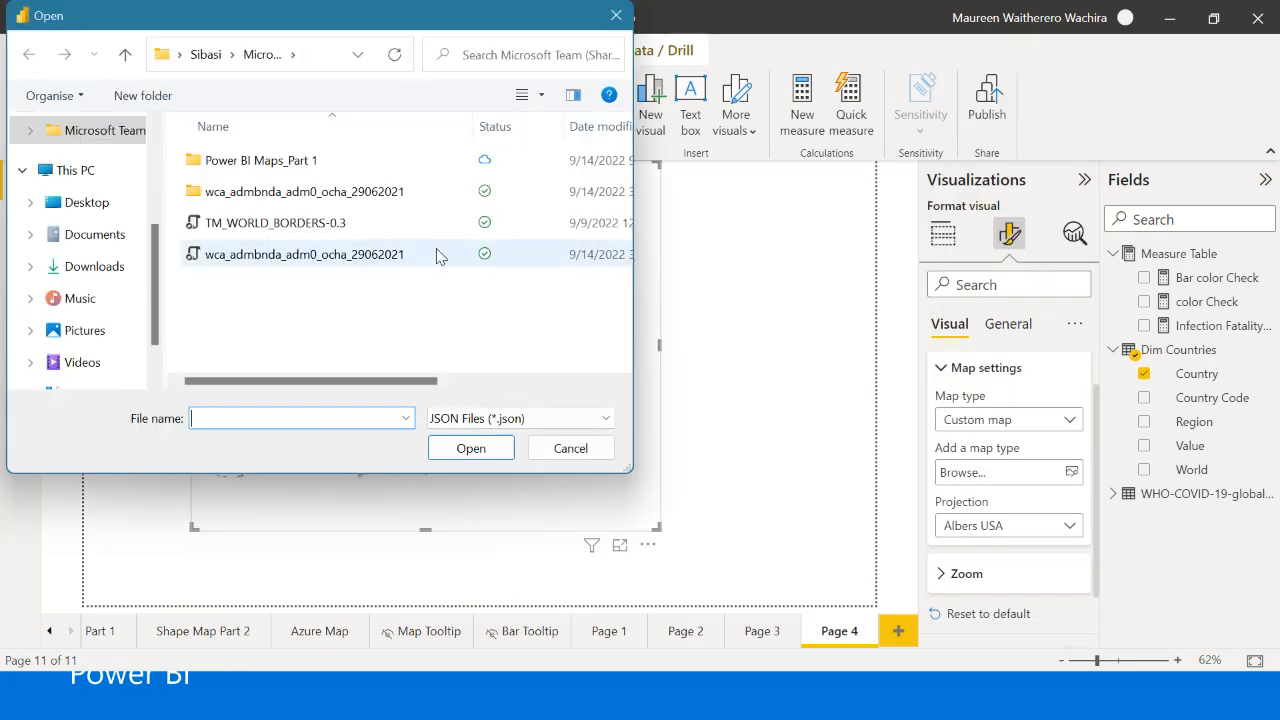
pyautogui.click(406, 257)
pyautogui.click(474, 449)
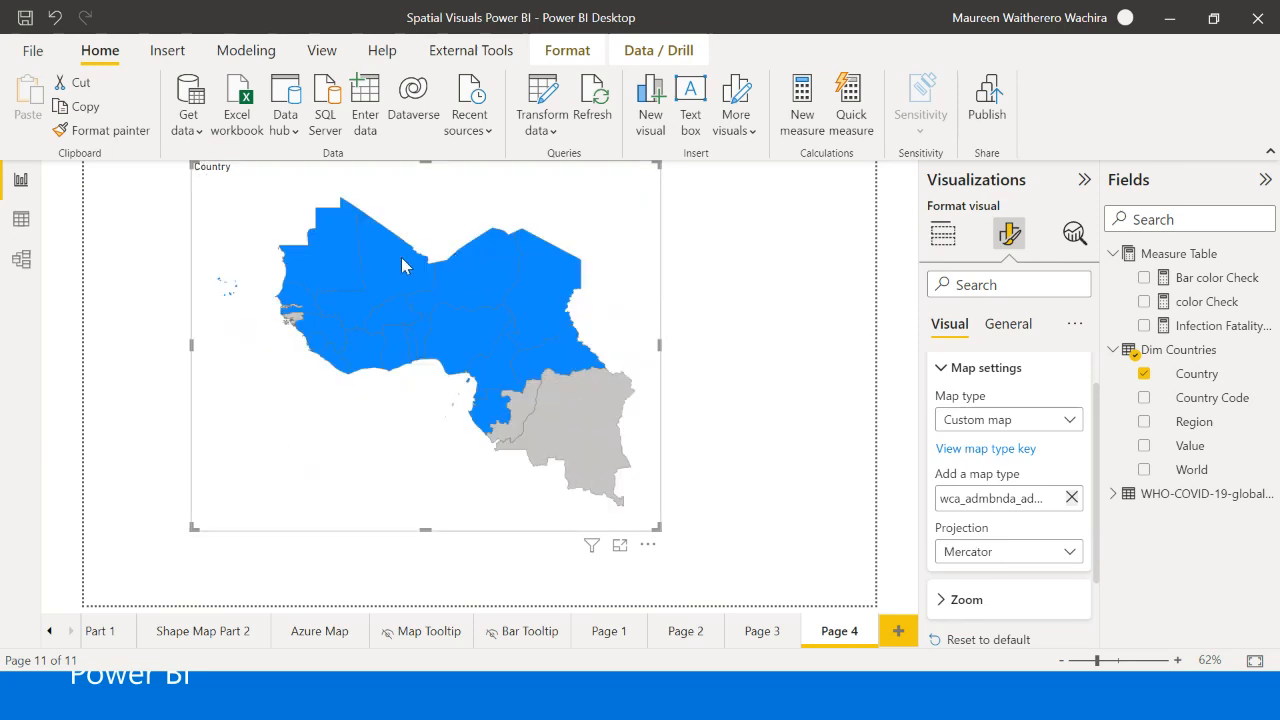
pyautogui.moveTo(403, 252)
pyautogui.moveTo(343, 242)
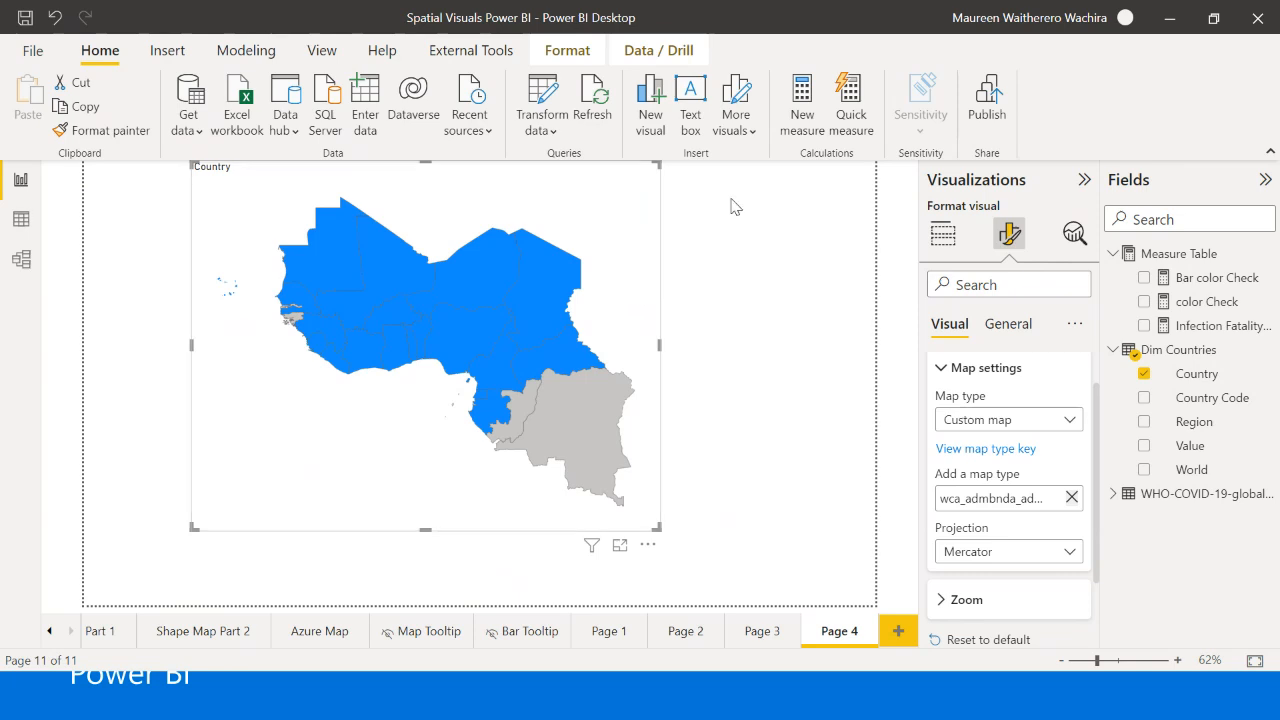
pyautogui.click(715, 276)
pyautogui.click(653, 288)
pyautogui.click(721, 338)
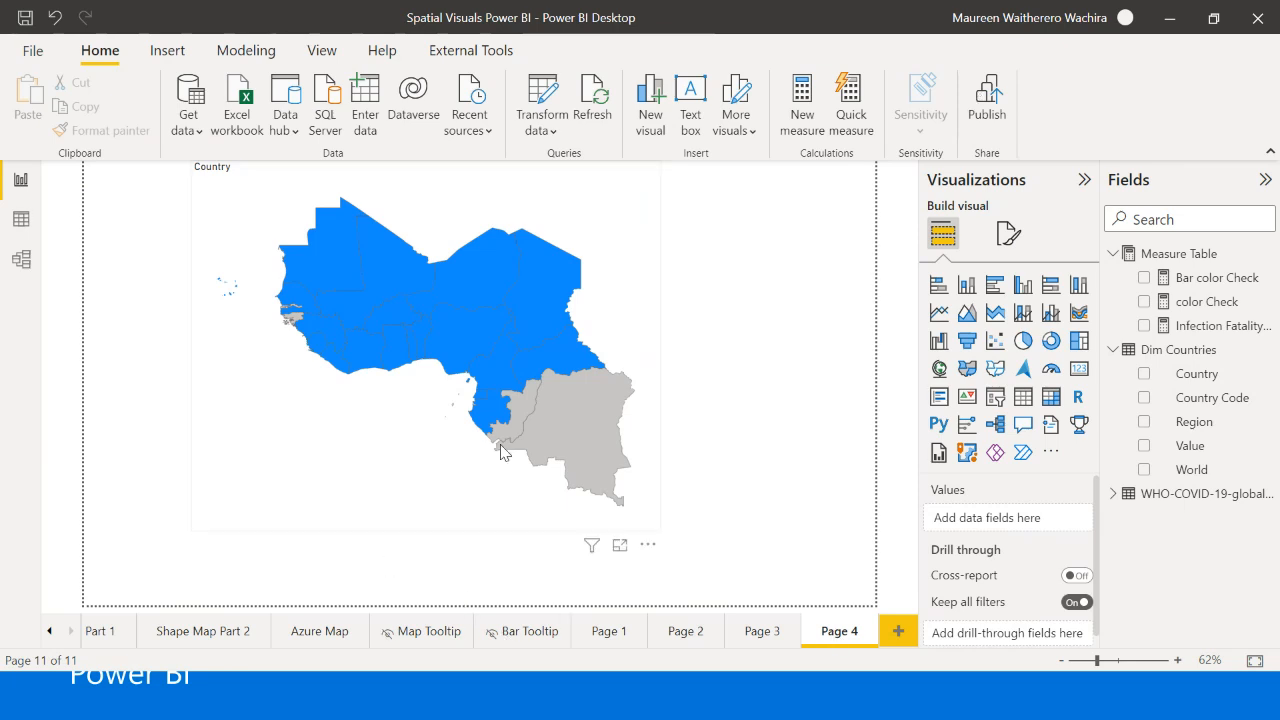
# - Open the Azure Map page and pan across the world map to examine its 3D columns by region
pyautogui.click(303, 644)
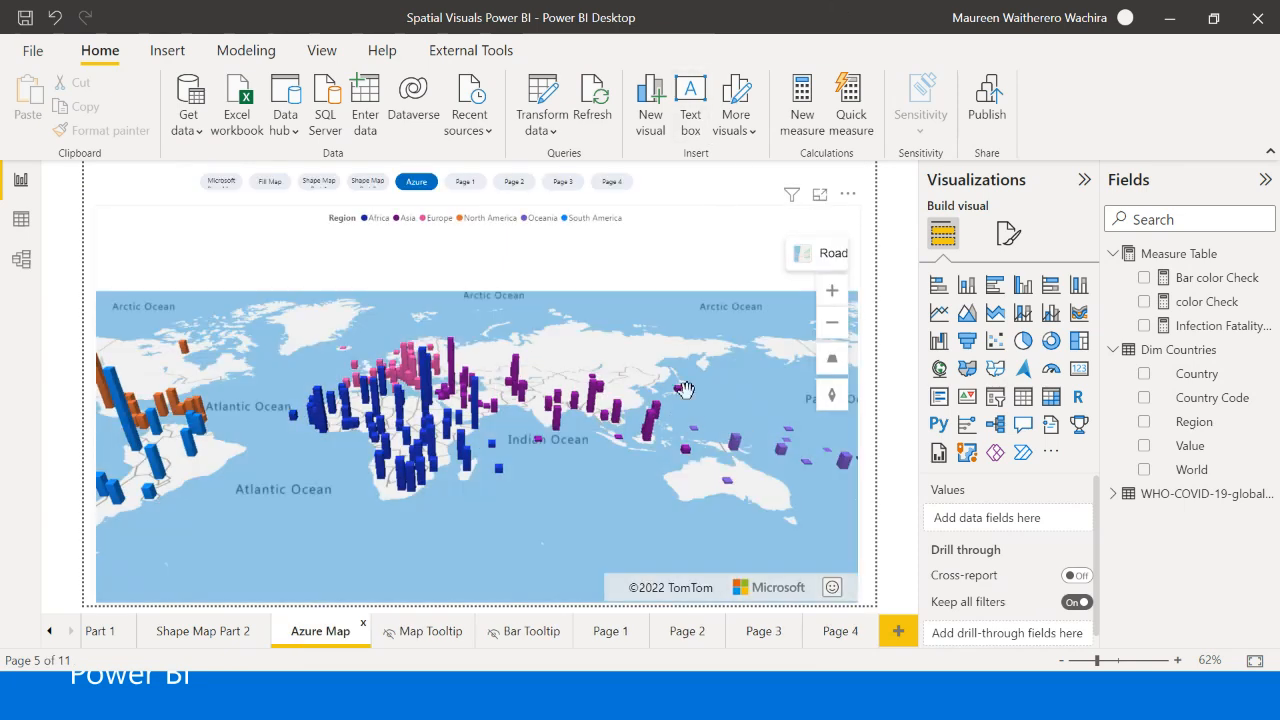
pyautogui.moveTo(685, 391); pyautogui.dragTo(606, 534)
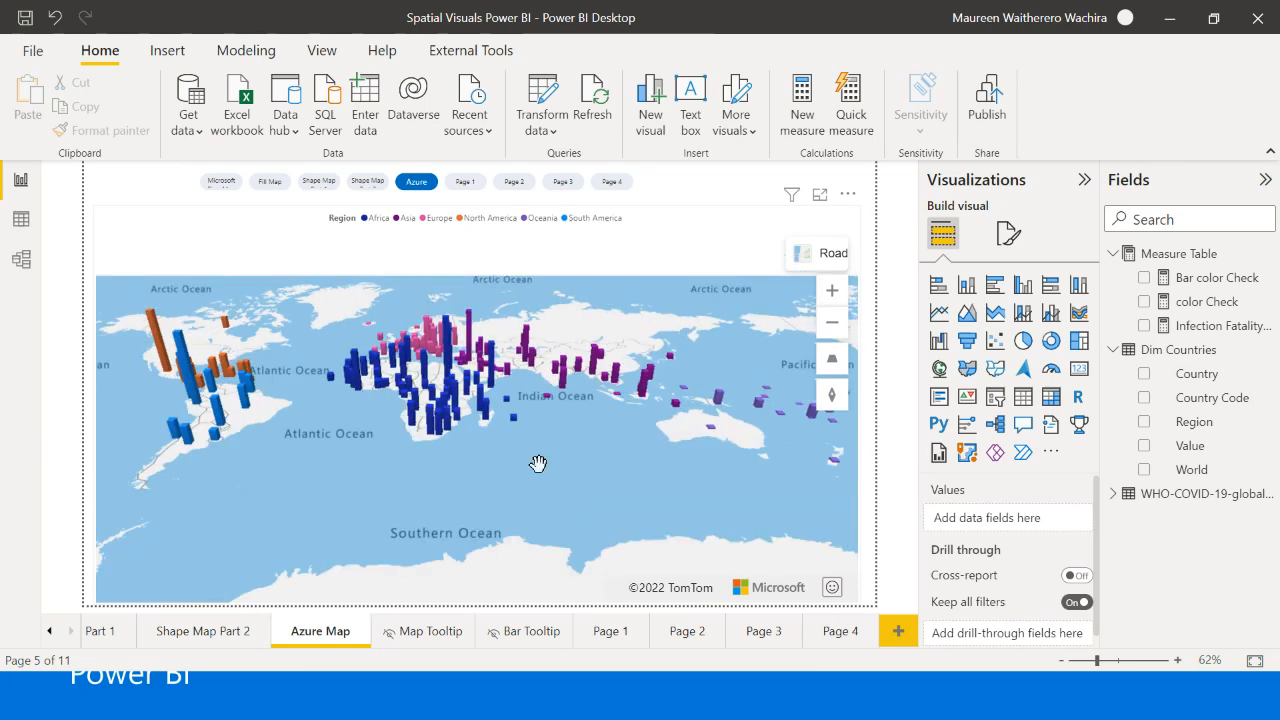
pyautogui.moveTo(520, 449); pyautogui.dragTo(496, 506)
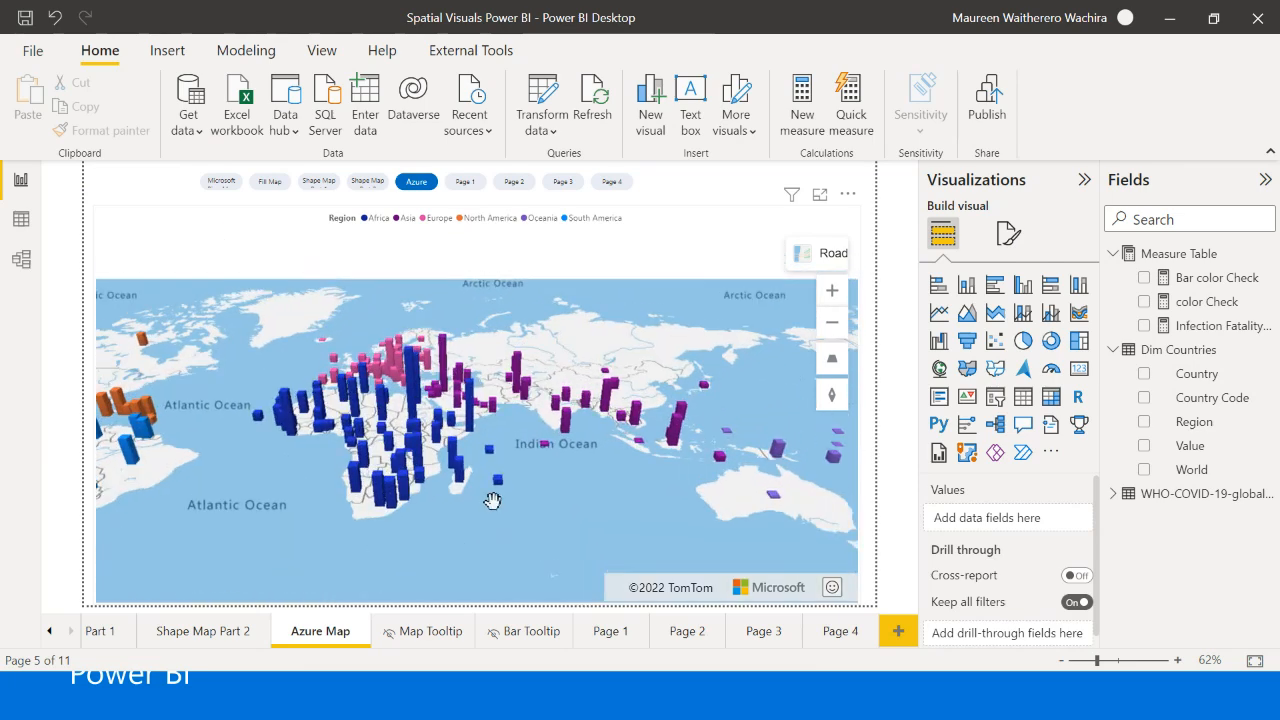
# - Check the map tooltip for Indonesia on the Azure Map page and add a new report page
pyautogui.moveTo(577, 409)
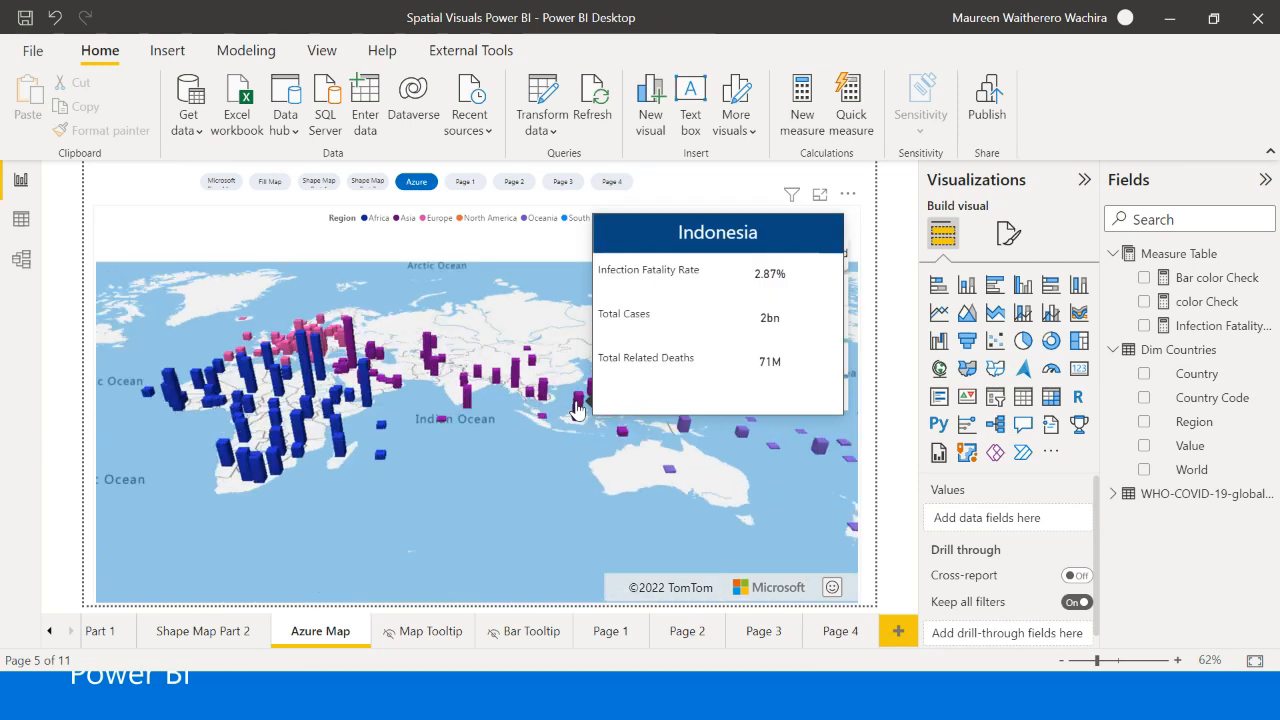
pyautogui.moveTo(512, 482); pyautogui.dragTo(592, 488)
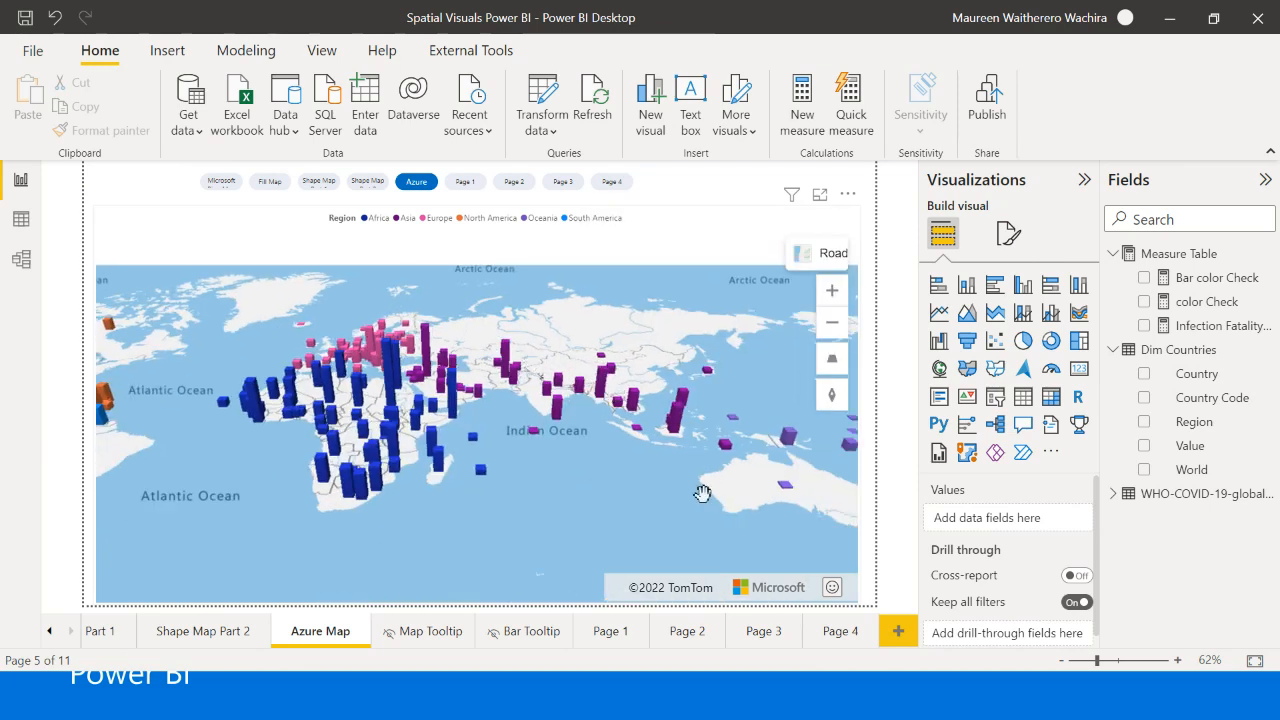
pyautogui.click(897, 635)
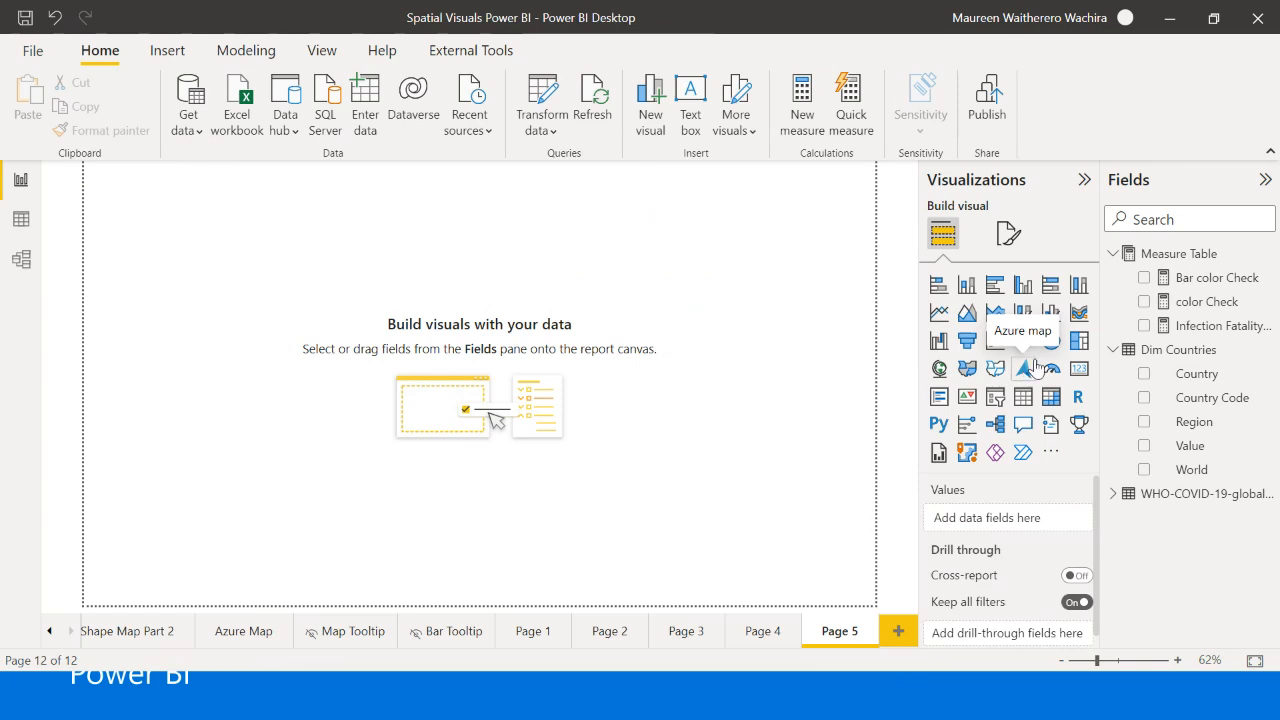
# - Check the Azure map visual setting among the global preview features and accept the options
pyautogui.click(36, 58)
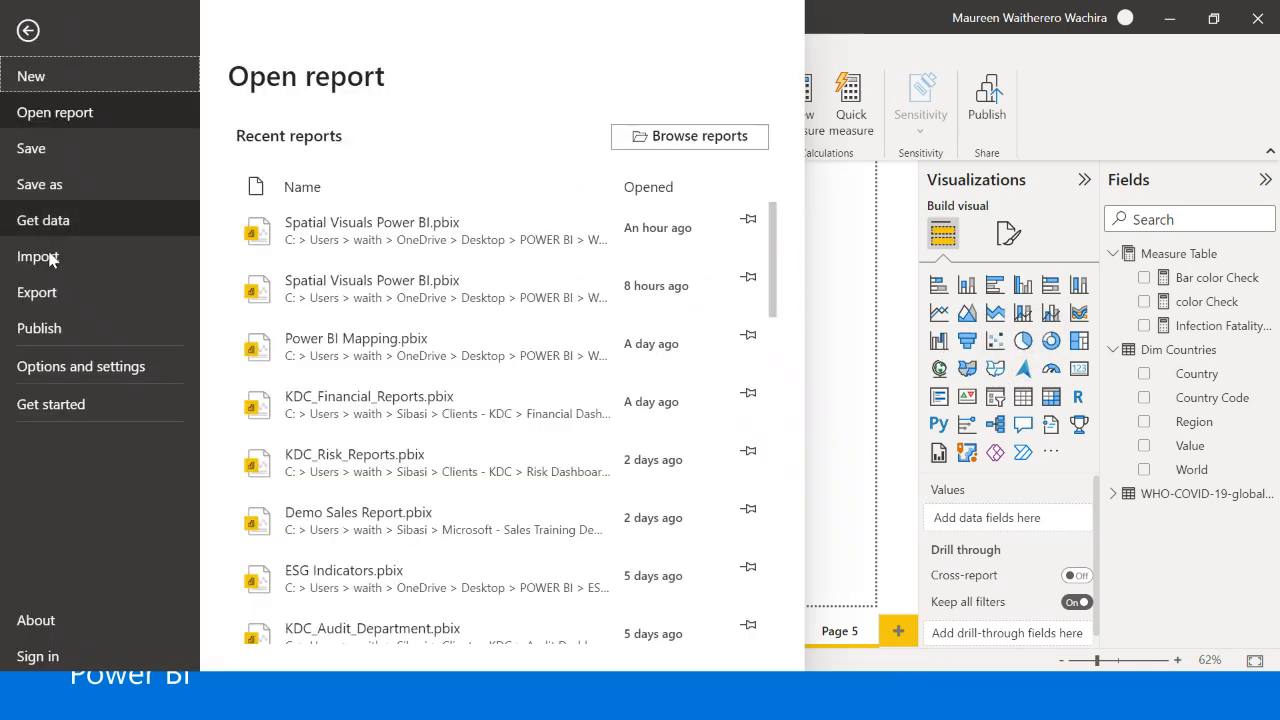
pyautogui.click(36, 372)
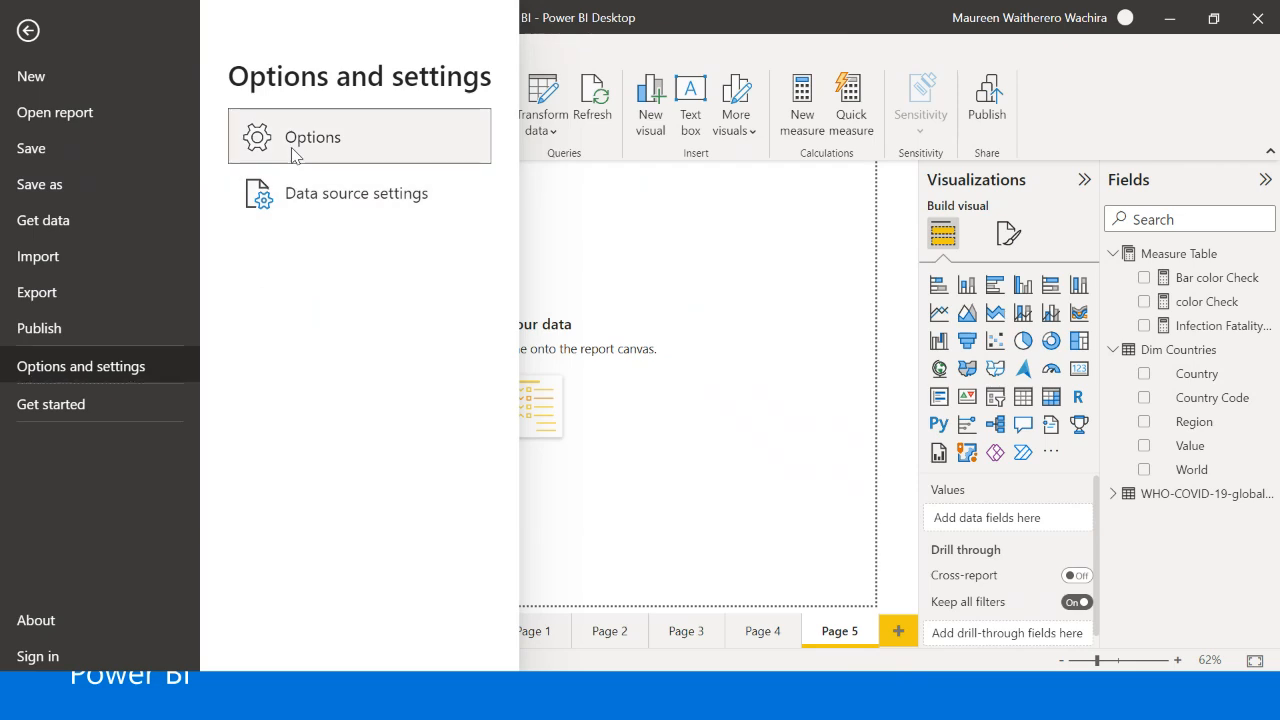
pyautogui.press('Escape')
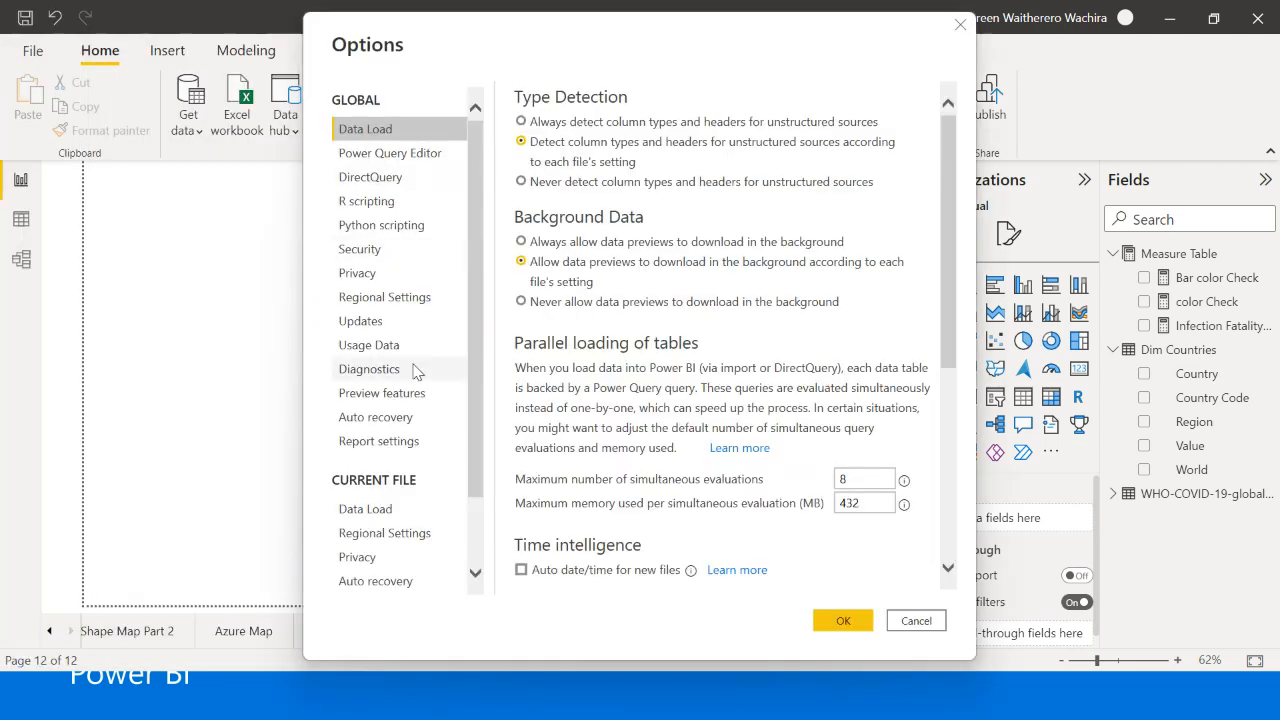
pyautogui.click(385, 397)
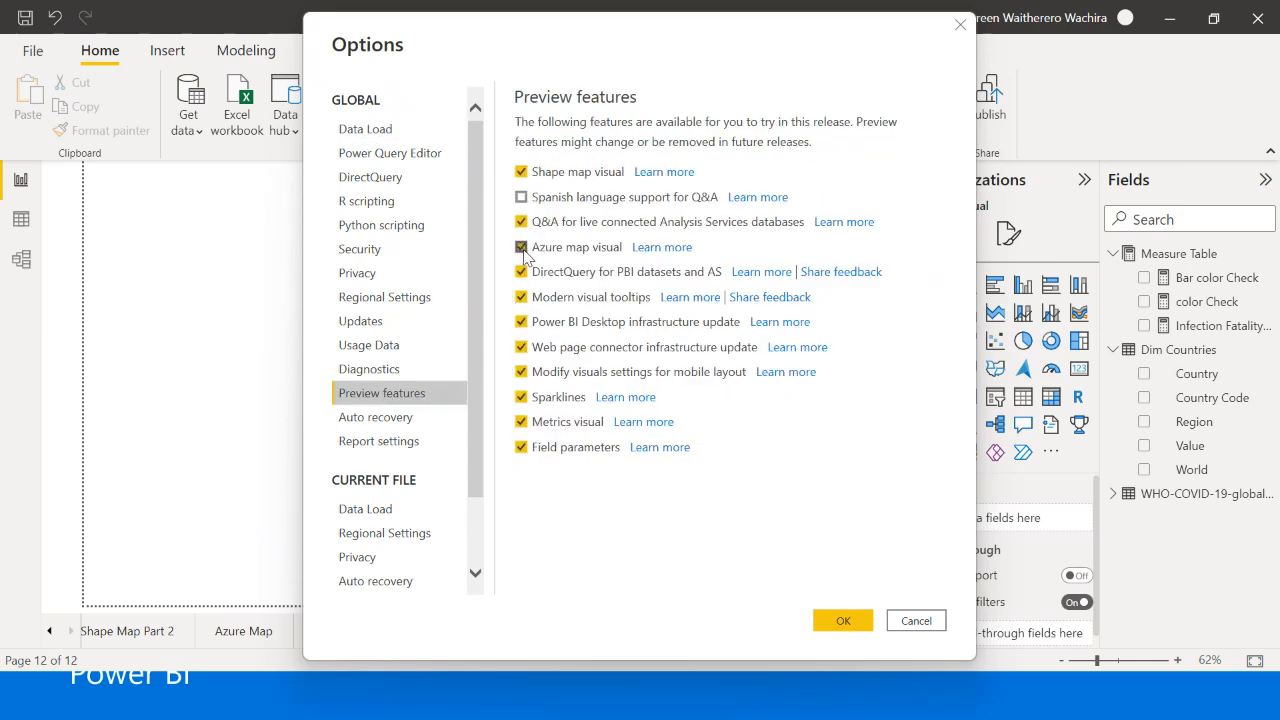
pyautogui.click(830, 622)
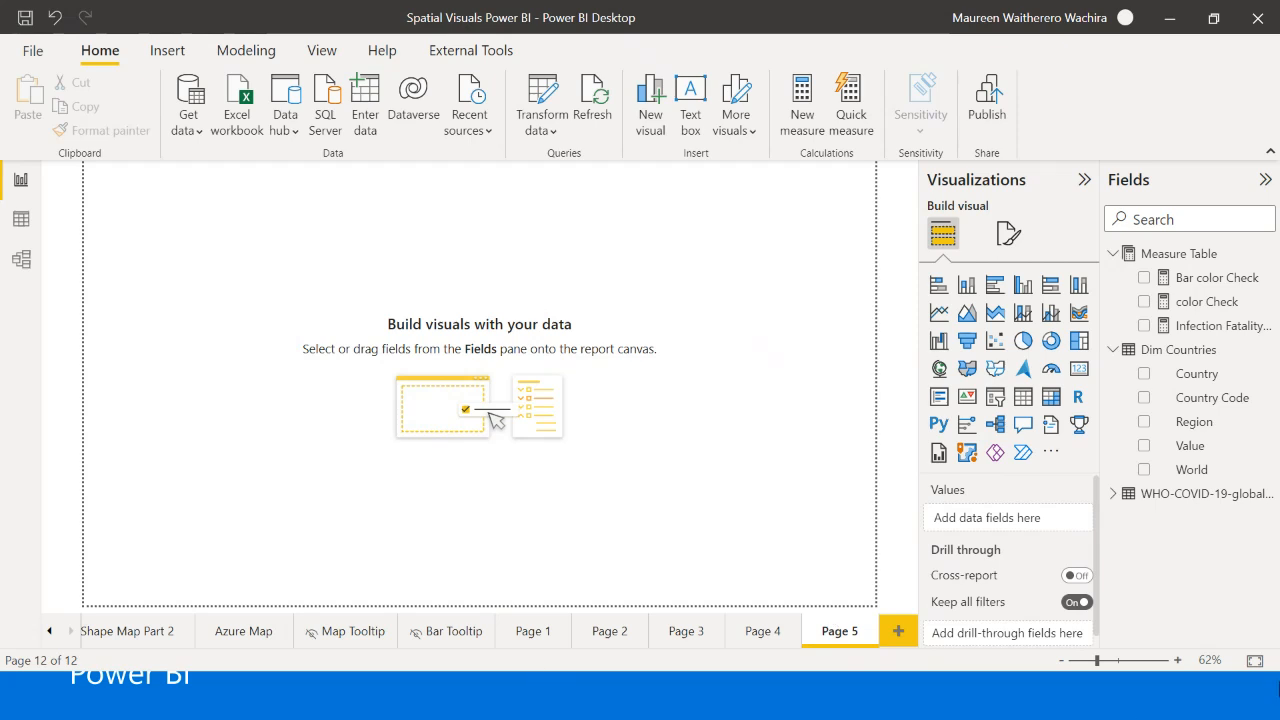
# - Insert an enlarged Azure map on the new page with Country from Dim Countries as its location
pyautogui.click(1026, 371)
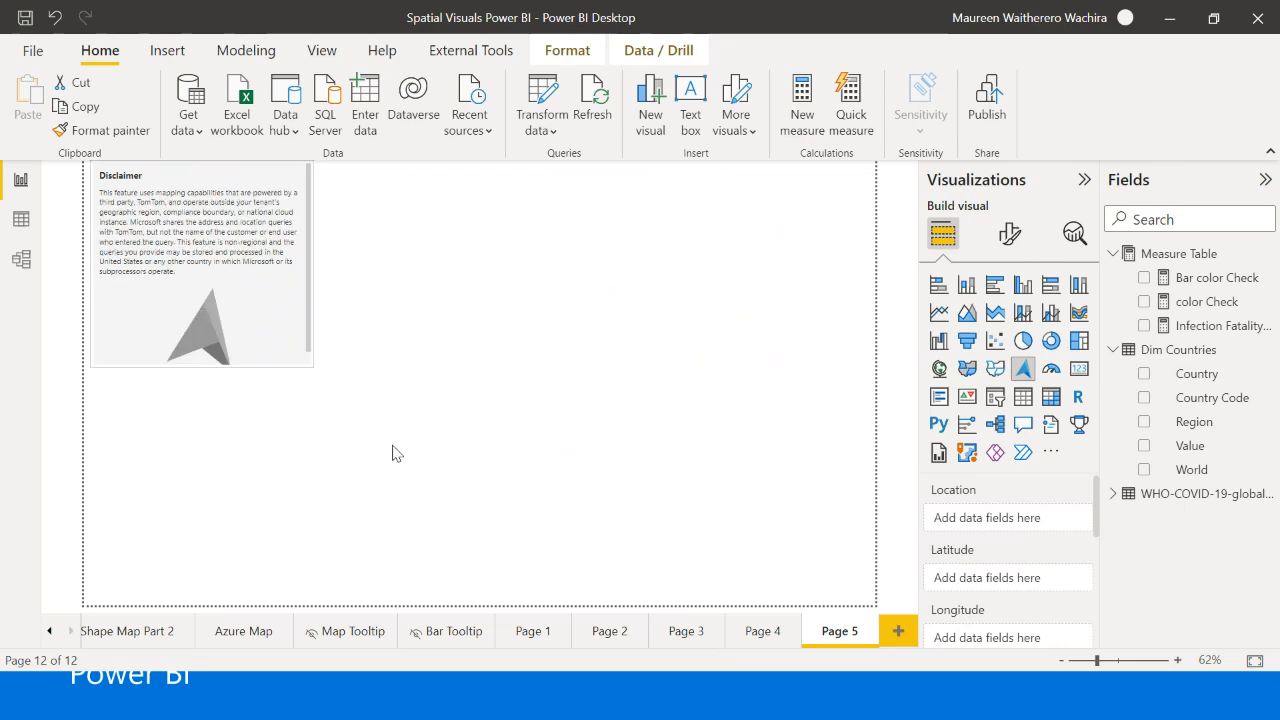
pyautogui.moveTo(312, 366); pyautogui.dragTo(580, 606)
pyautogui.moveTo(443, 449); pyautogui.dragTo(514, 420)
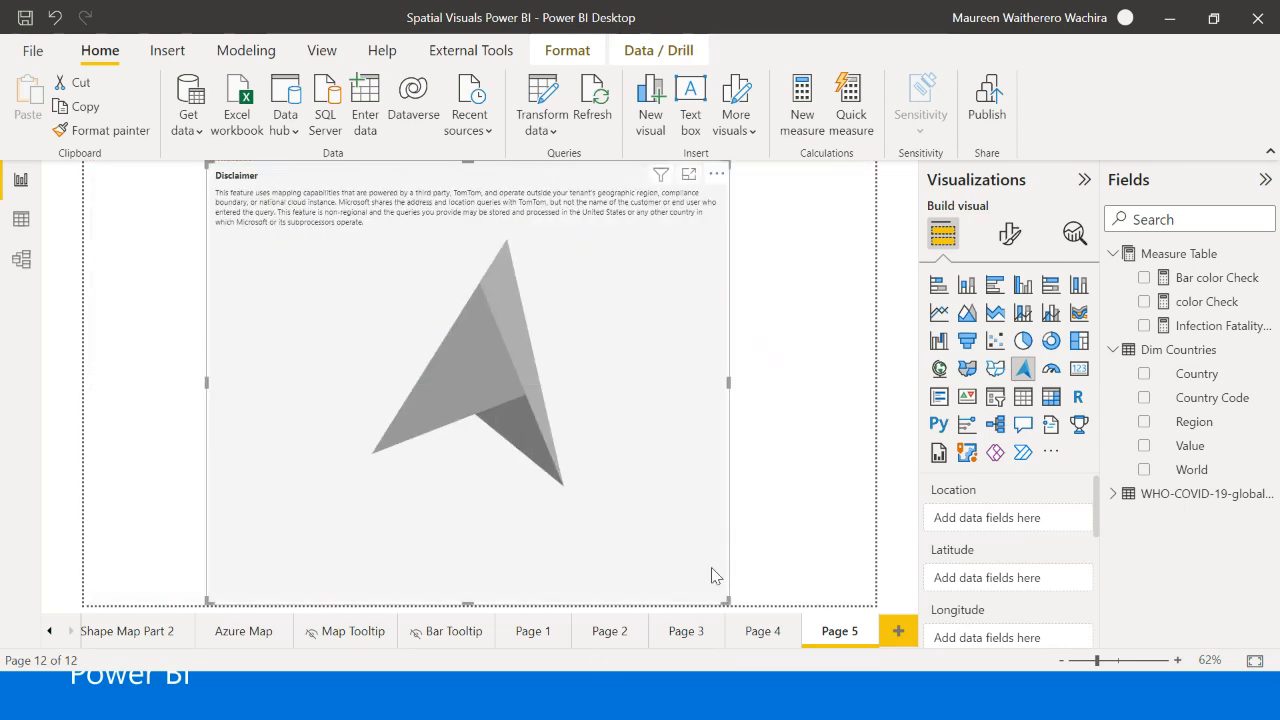
pyautogui.moveTo(727, 603); pyautogui.dragTo(700, 553)
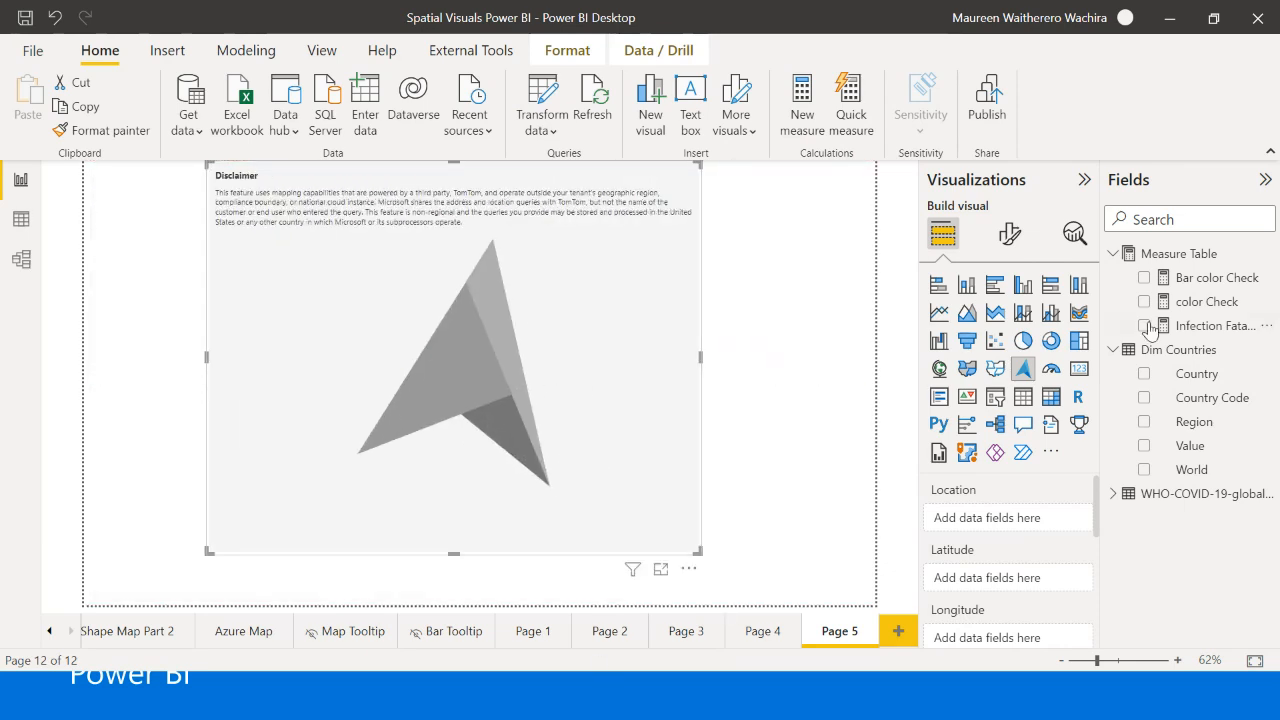
pyautogui.moveTo(1190, 374); pyautogui.dragTo(1022, 525)
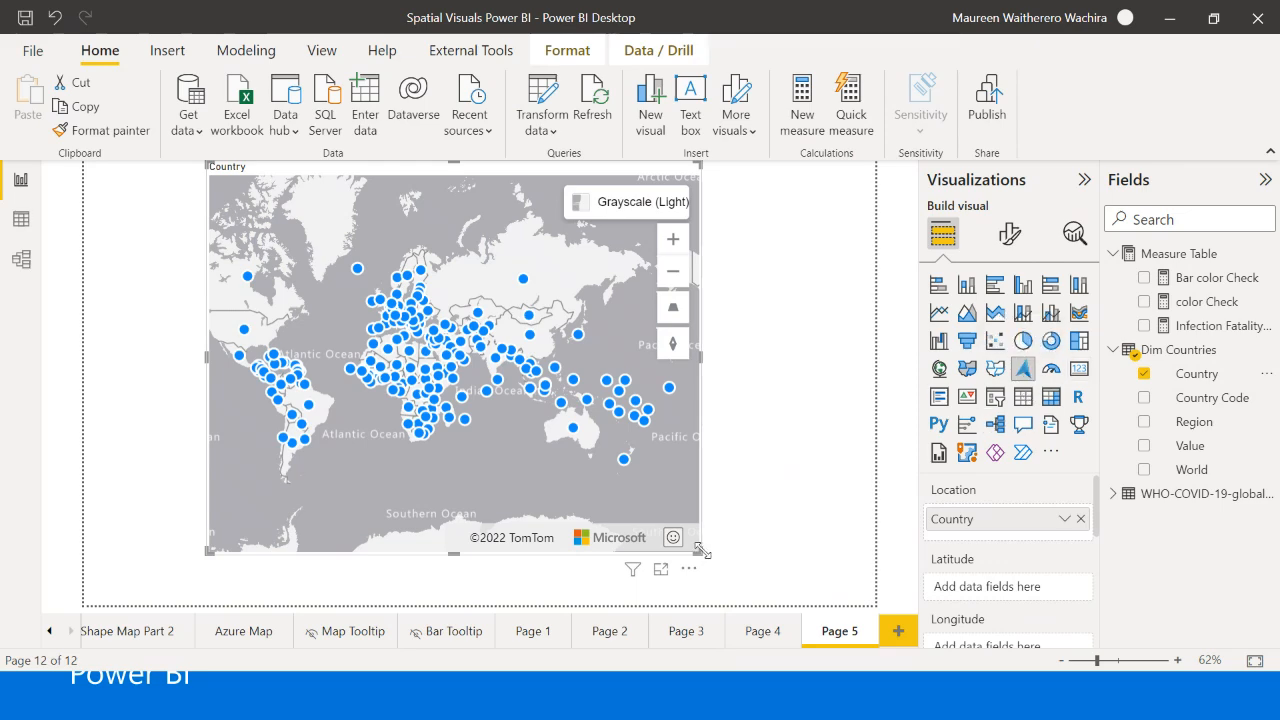
# - Widen the Azure map visual across the page and reposition it within the canvas
pyautogui.moveTo(702, 551); pyautogui.dragTo(806, 549)
pyautogui.moveTo(601, 460); pyautogui.dragTo(529, 474)
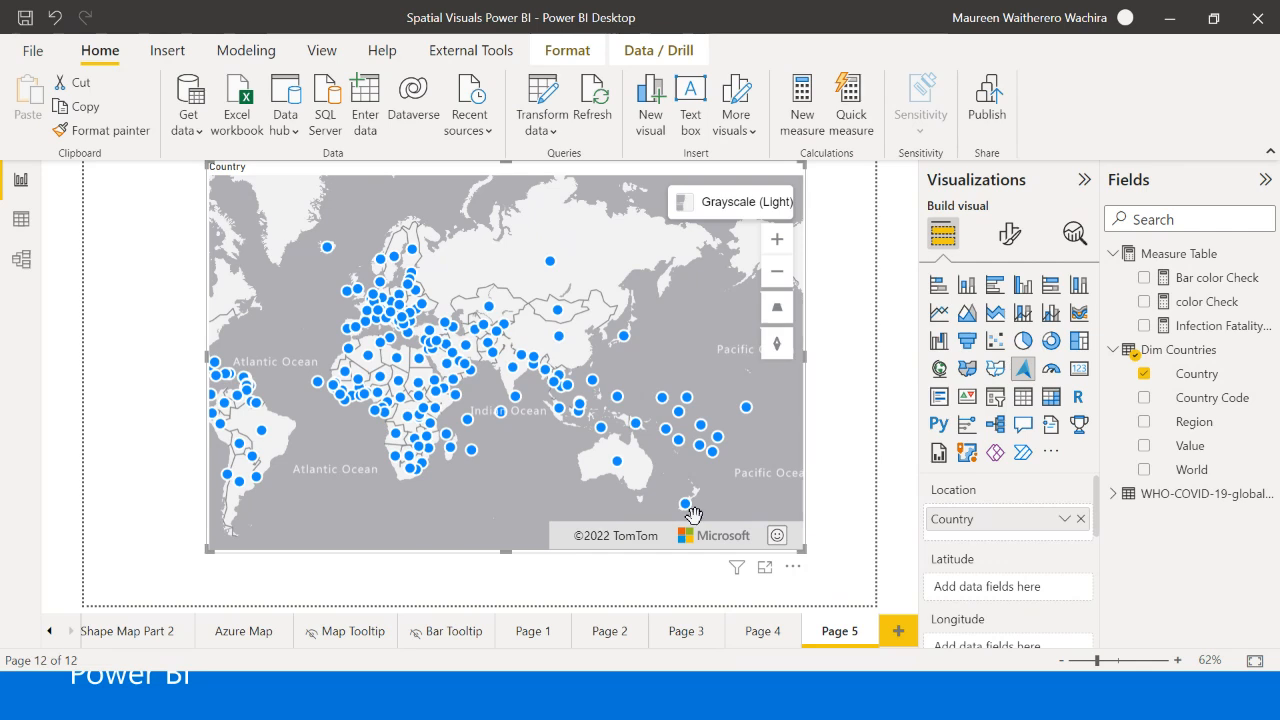
pyautogui.moveTo(739, 551)
pyautogui.mouseDown()
pyautogui.moveTo(742, 569)
pyautogui.moveTo(732, 566)
pyautogui.mouseUp()
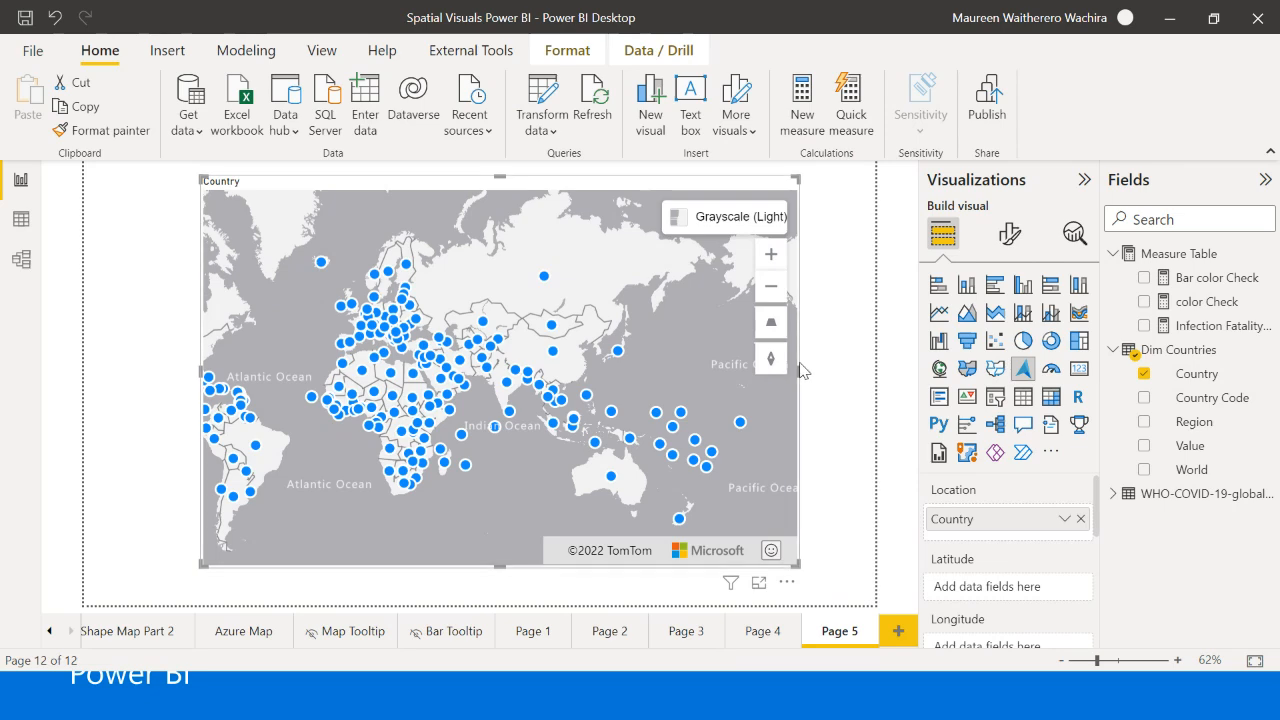
pyautogui.moveTo(800, 370); pyautogui.dragTo(834, 376)
pyautogui.click(848, 385)
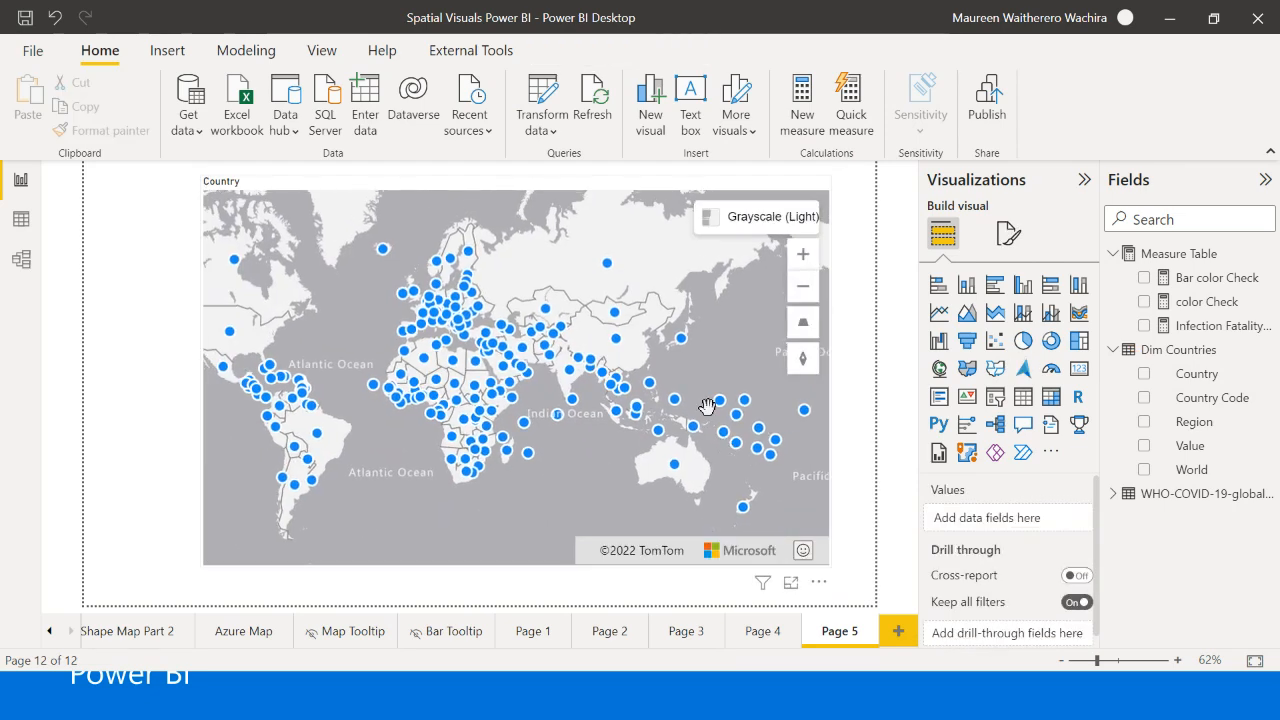
pyautogui.moveTo(720, 412)
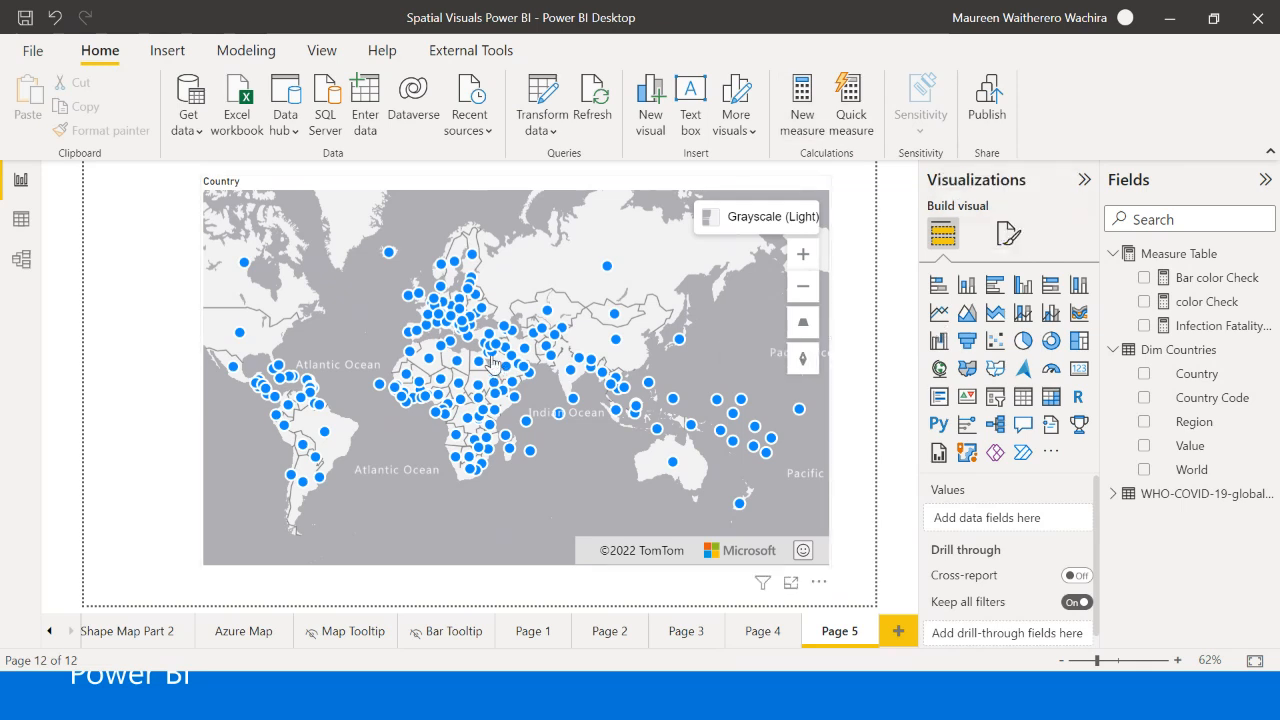
# - Try a 12 px bubble size on the Azure map, reduce it to 6 px, and expand the bubble layer's Shape settings
pyautogui.click(1008, 233)
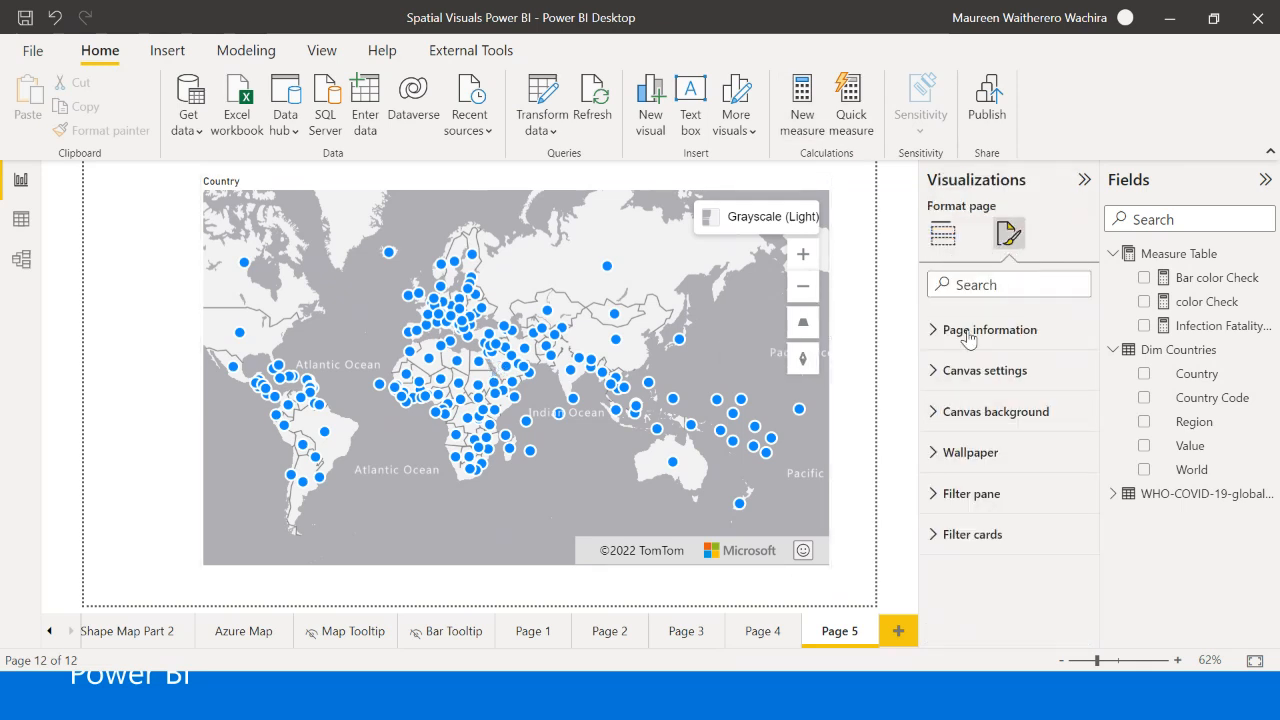
pyautogui.click(596, 196)
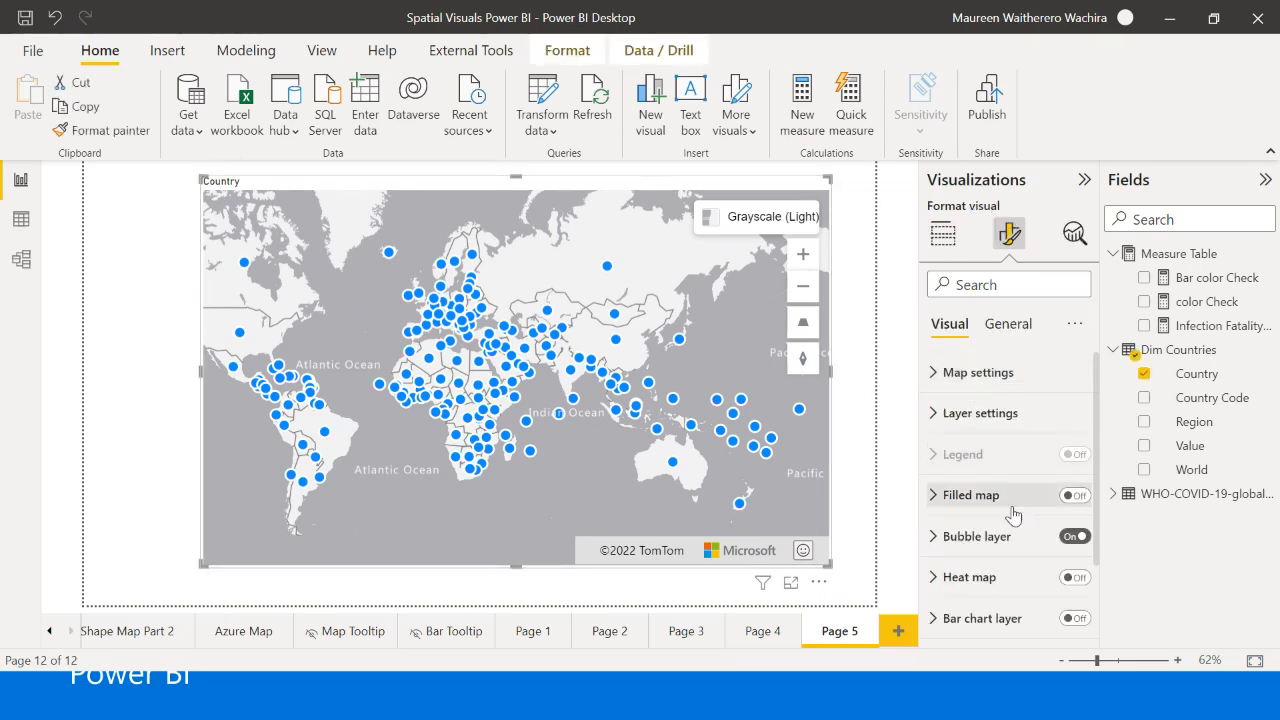
pyautogui.scroll(-2, 1013, 513)
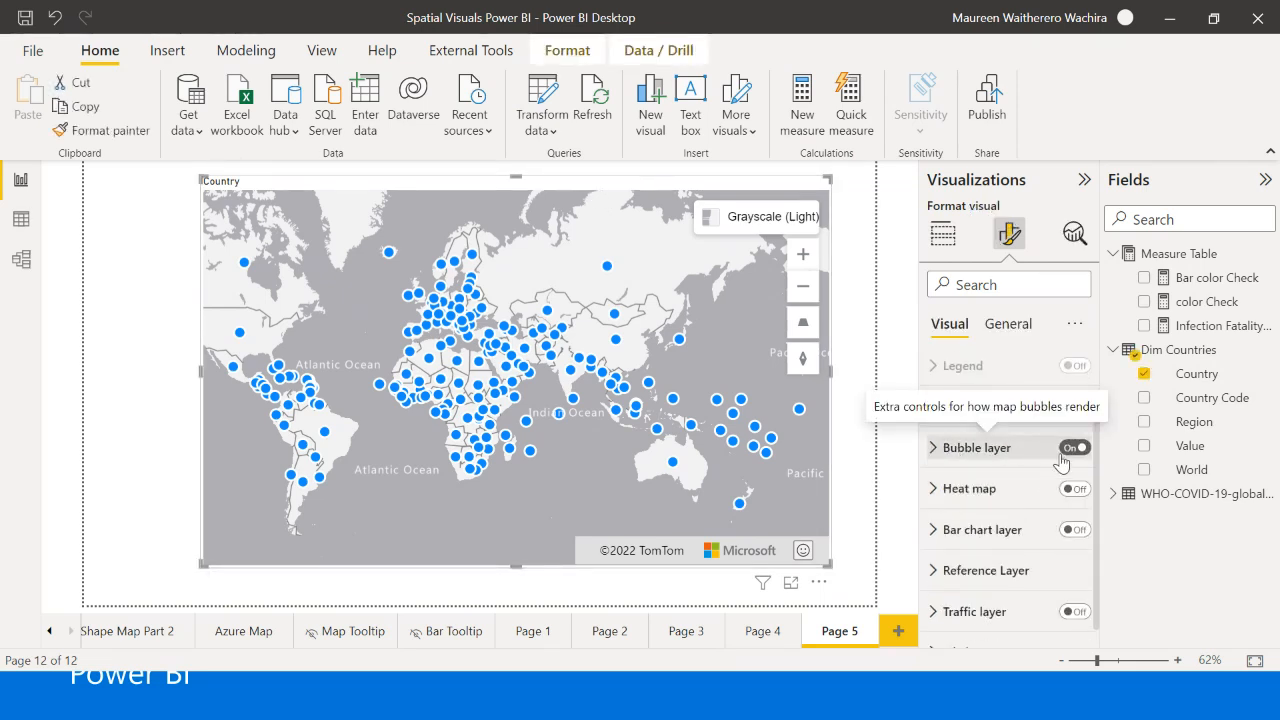
pyautogui.click(933, 459)
pyautogui.scroll(-2, 986, 514)
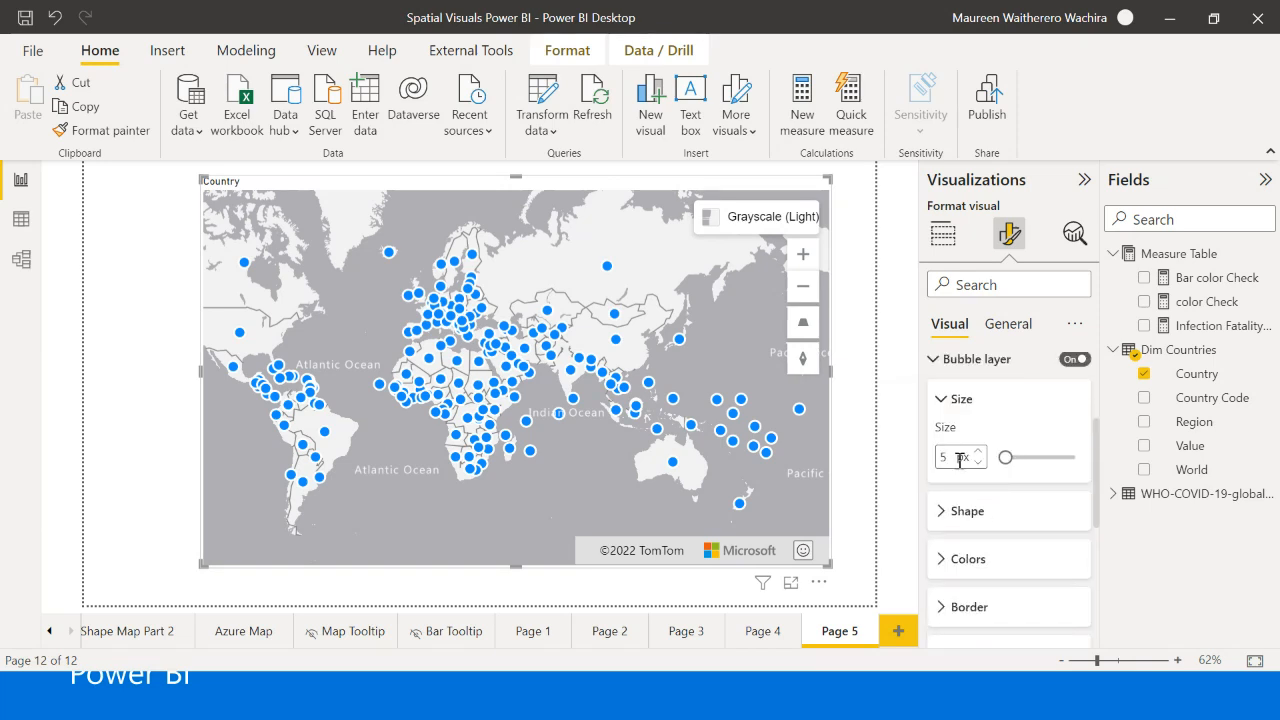
pyautogui.moveTo(1005, 457); pyautogui.dragTo(1015, 458)
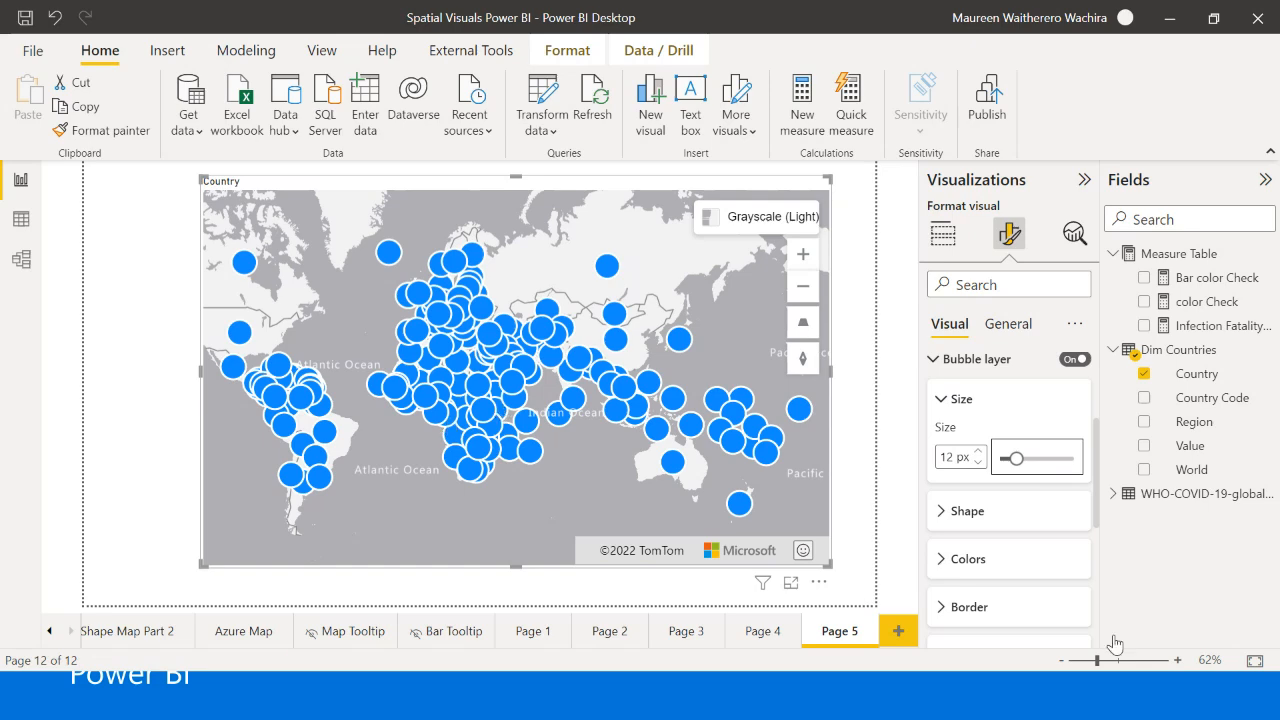
pyautogui.moveTo(1016, 458); pyautogui.dragTo(1005, 458)
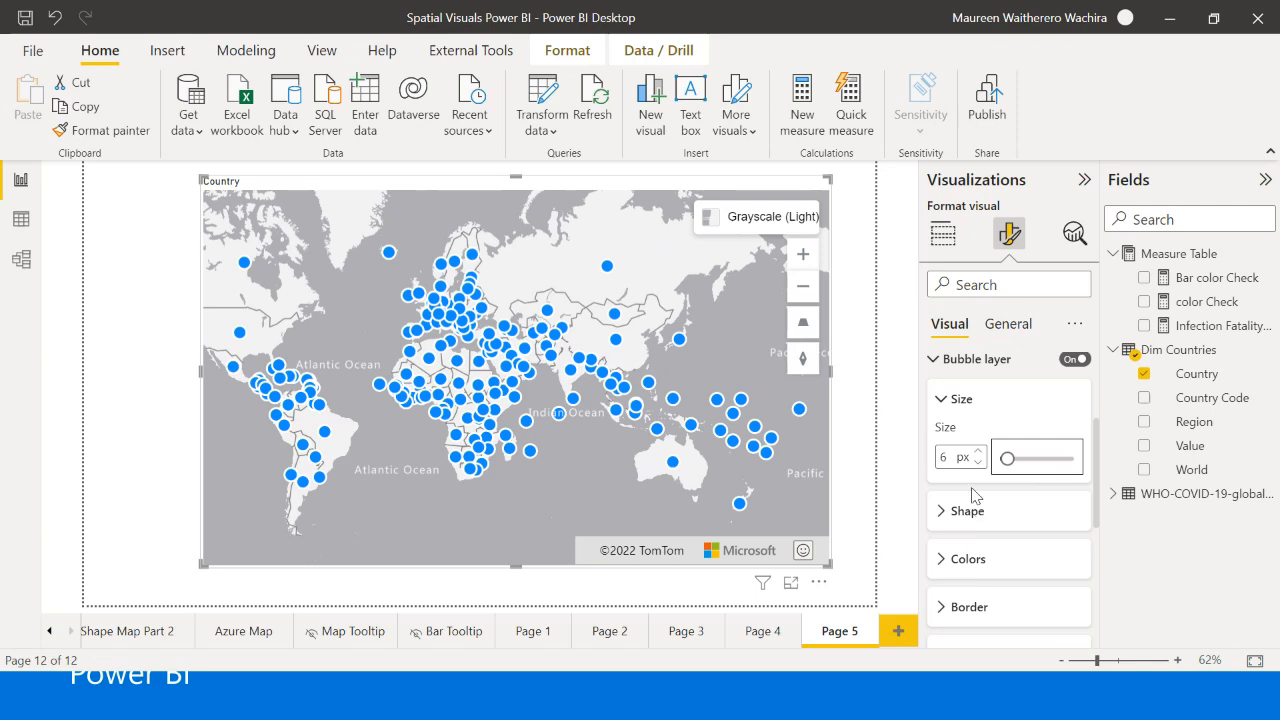
pyautogui.scroll(-3, 975, 495)
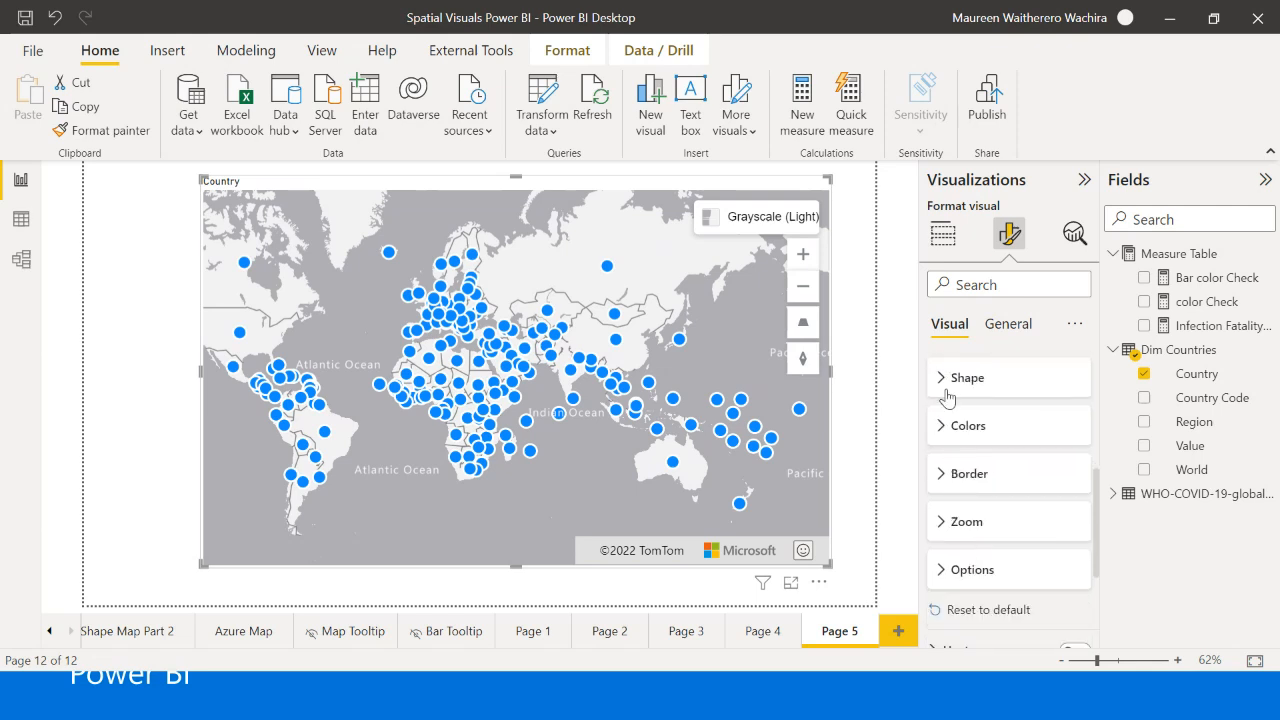
pyautogui.scroll(3, 960, 523)
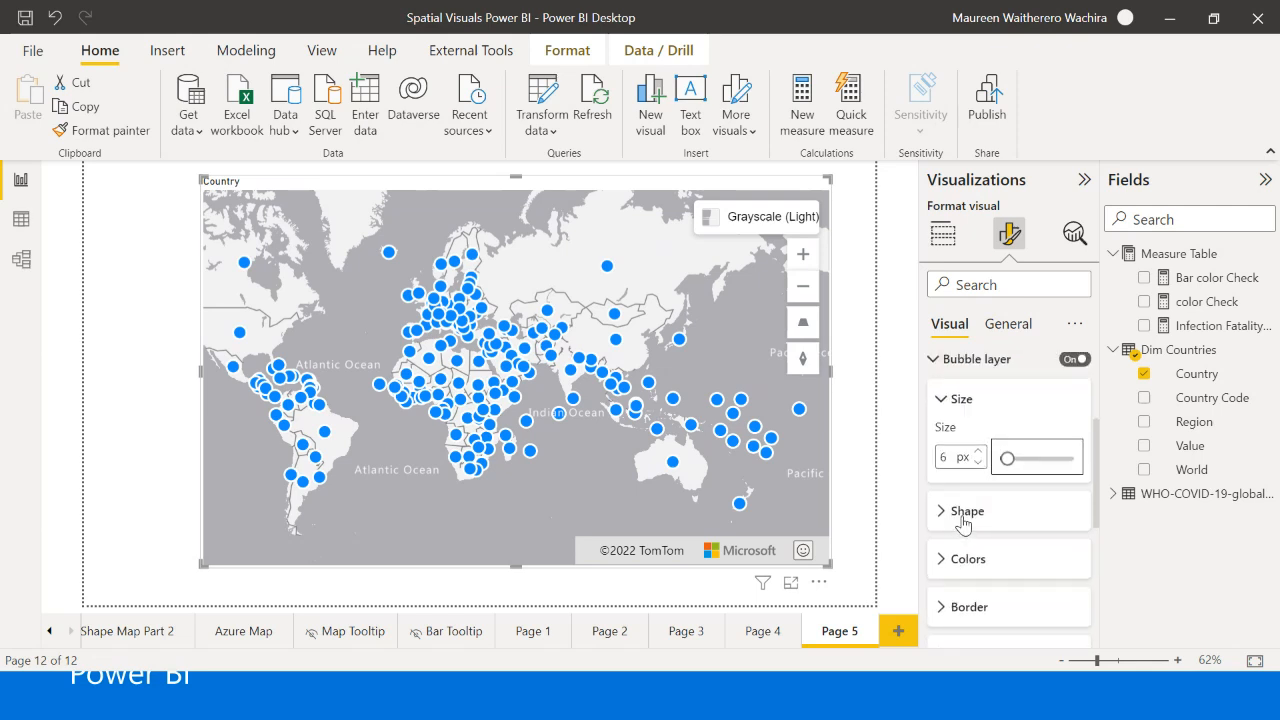
pyautogui.click(955, 512)
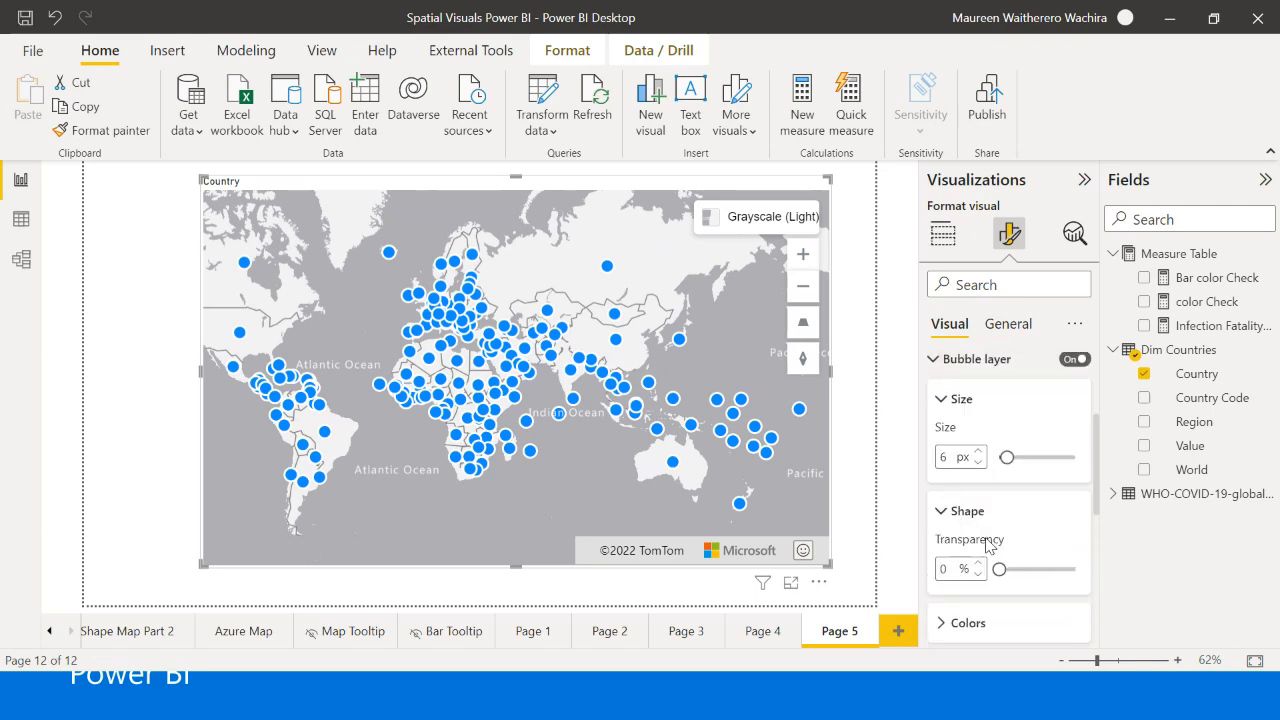
# - Assign Infection Fatality Rate as the Azure map's bubble size and Region as its legend
pyautogui.click(943, 233)
pyautogui.scroll(-2, 986, 543)
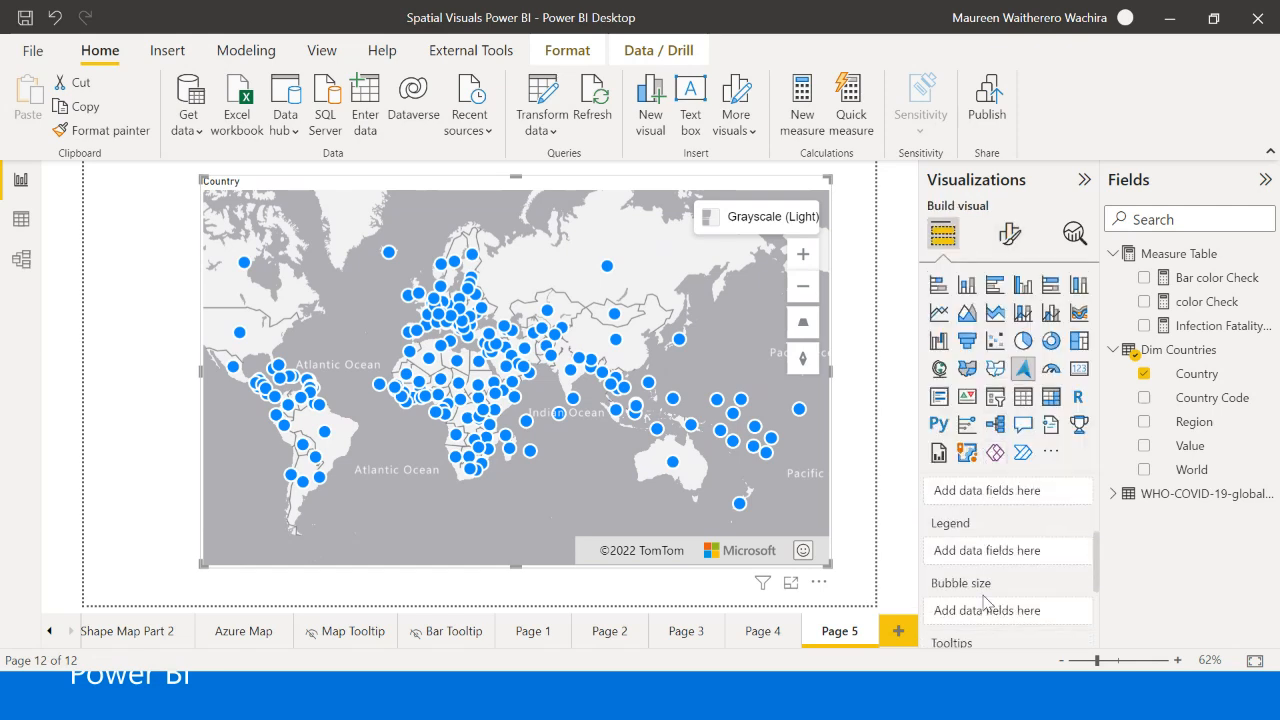
pyautogui.scroll(-1, 940, 590)
pyautogui.moveTo(1185, 326); pyautogui.dragTo(1005, 590)
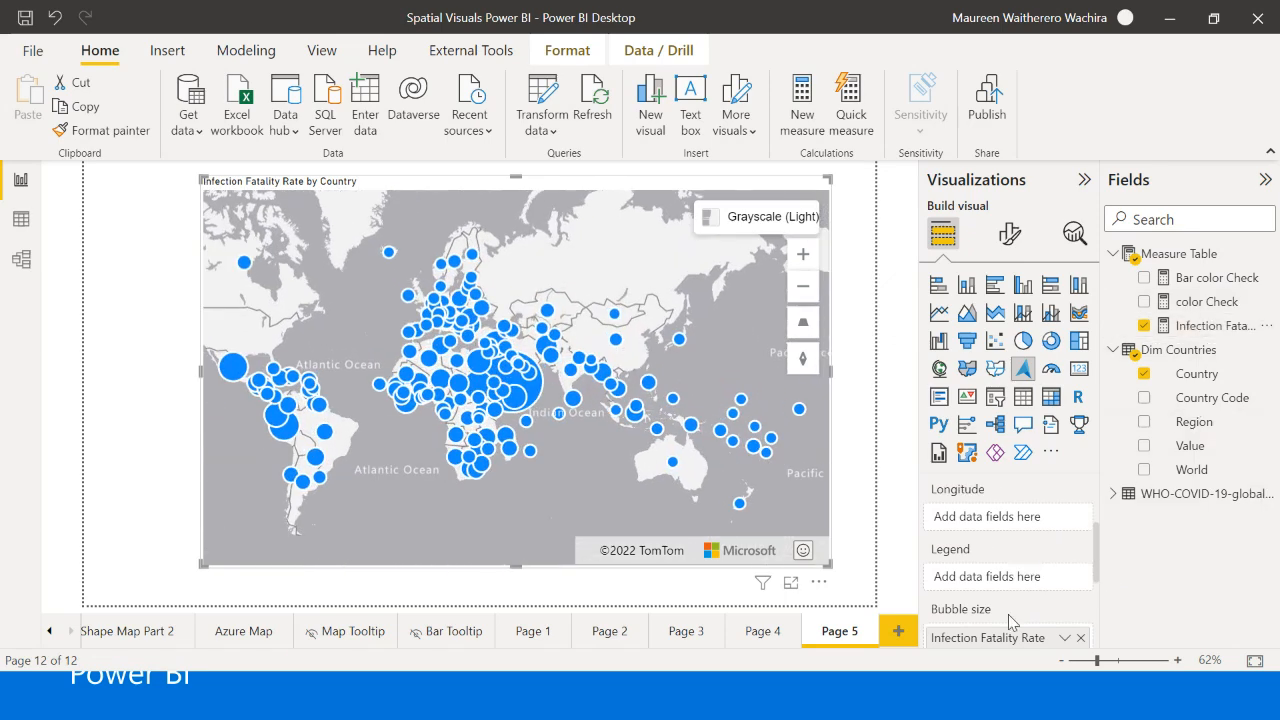
pyautogui.moveTo(1194, 420); pyautogui.dragTo(1036, 578)
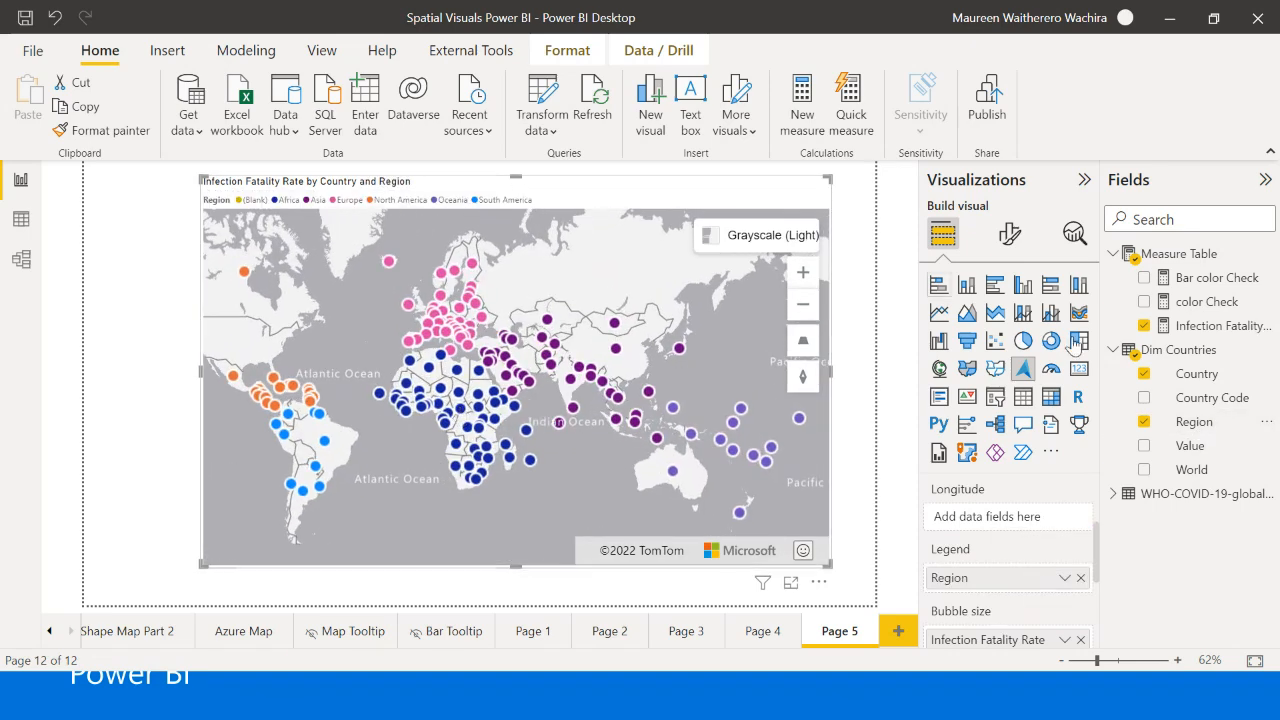
# - Turn off the Azure map's bubble layer and turn on its bar chart layer
pyautogui.click(1010, 233)
pyautogui.scroll(-2, 1065, 440)
pyautogui.click(1070, 452)
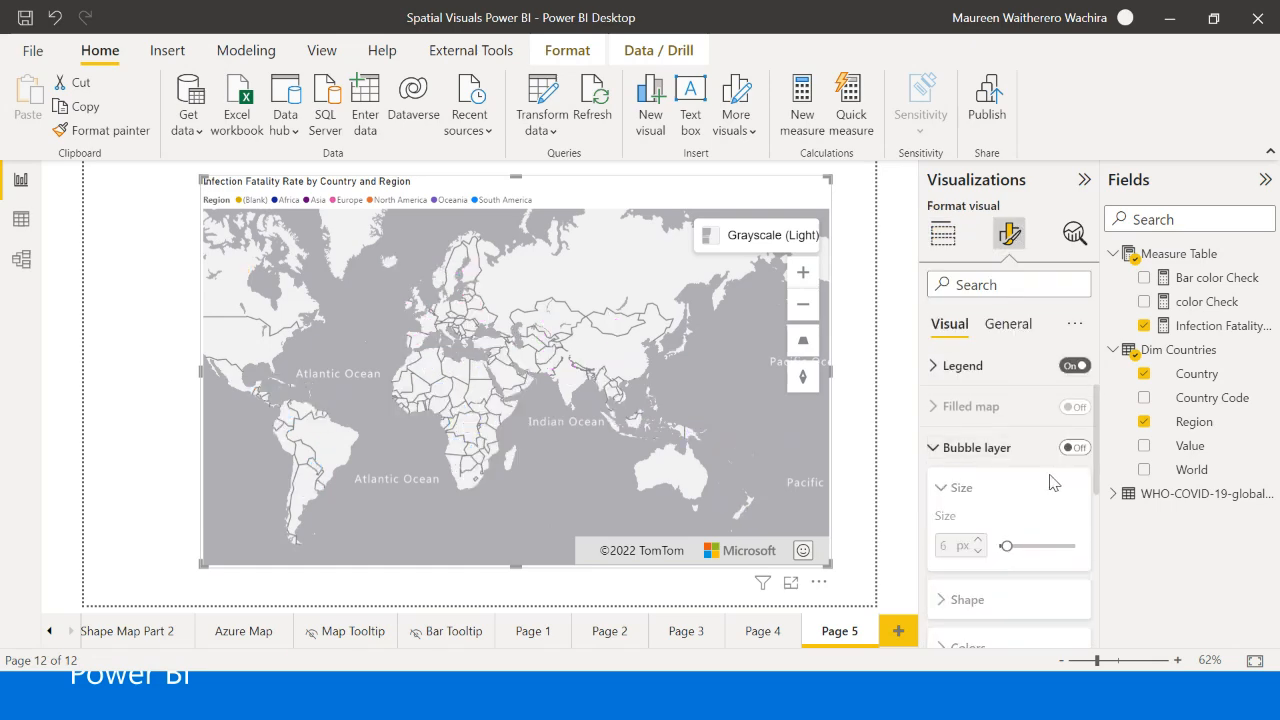
pyautogui.scroll(-4, 1055, 485)
pyautogui.scroll(3, 1050, 490)
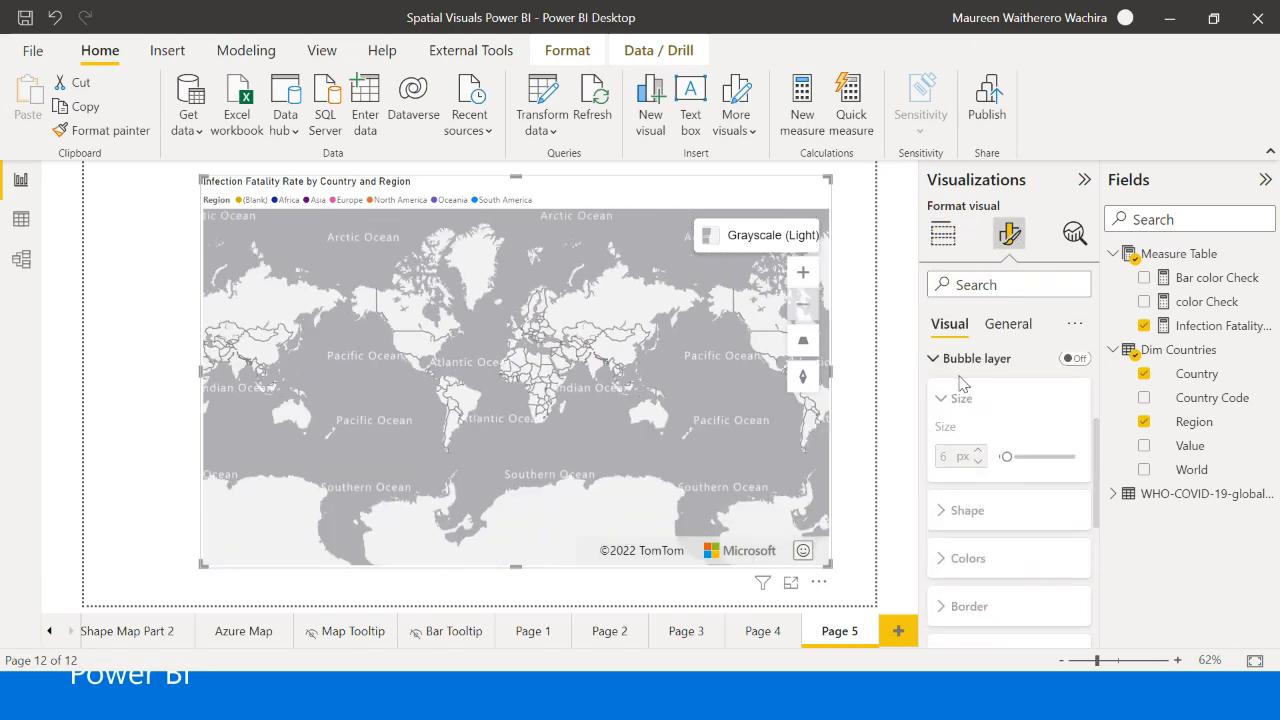
pyautogui.click(951, 363)
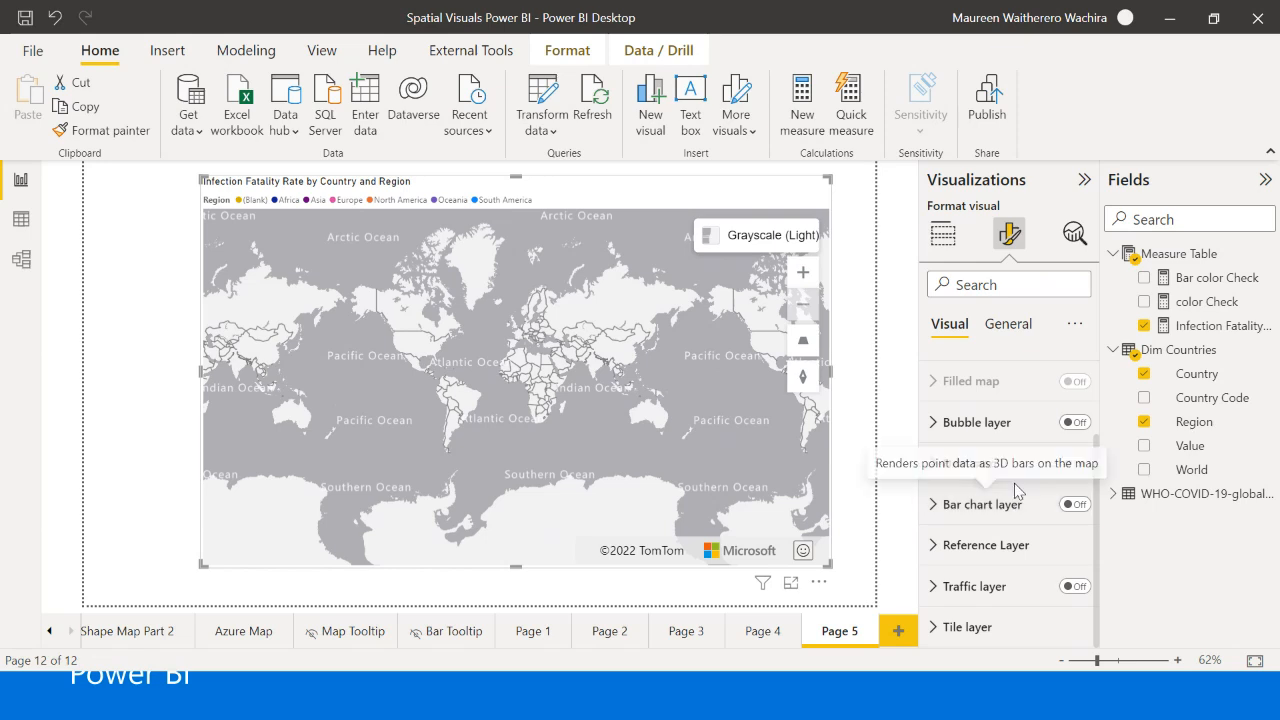
pyautogui.click(1075, 504)
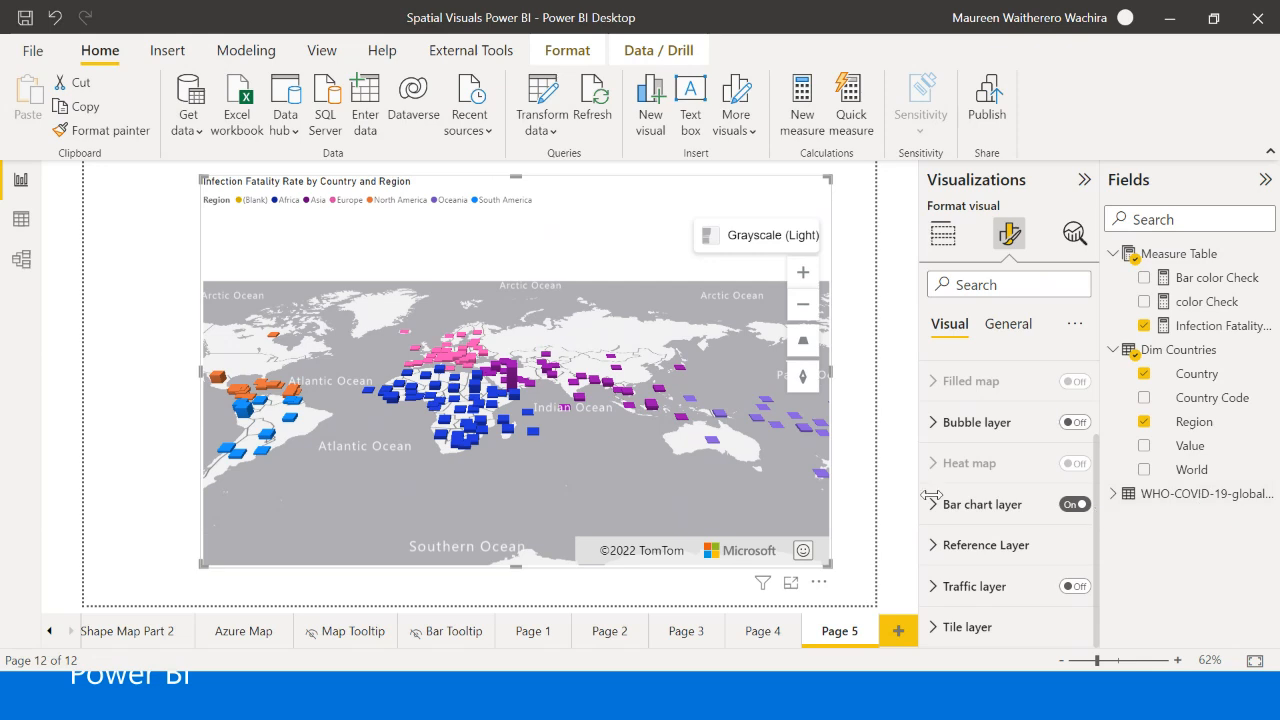
# - Set the bar chart layer's height to 3 px and pan the map to view the 3D bars
pyautogui.click(975, 504)
pyautogui.scroll(-1, 996, 556)
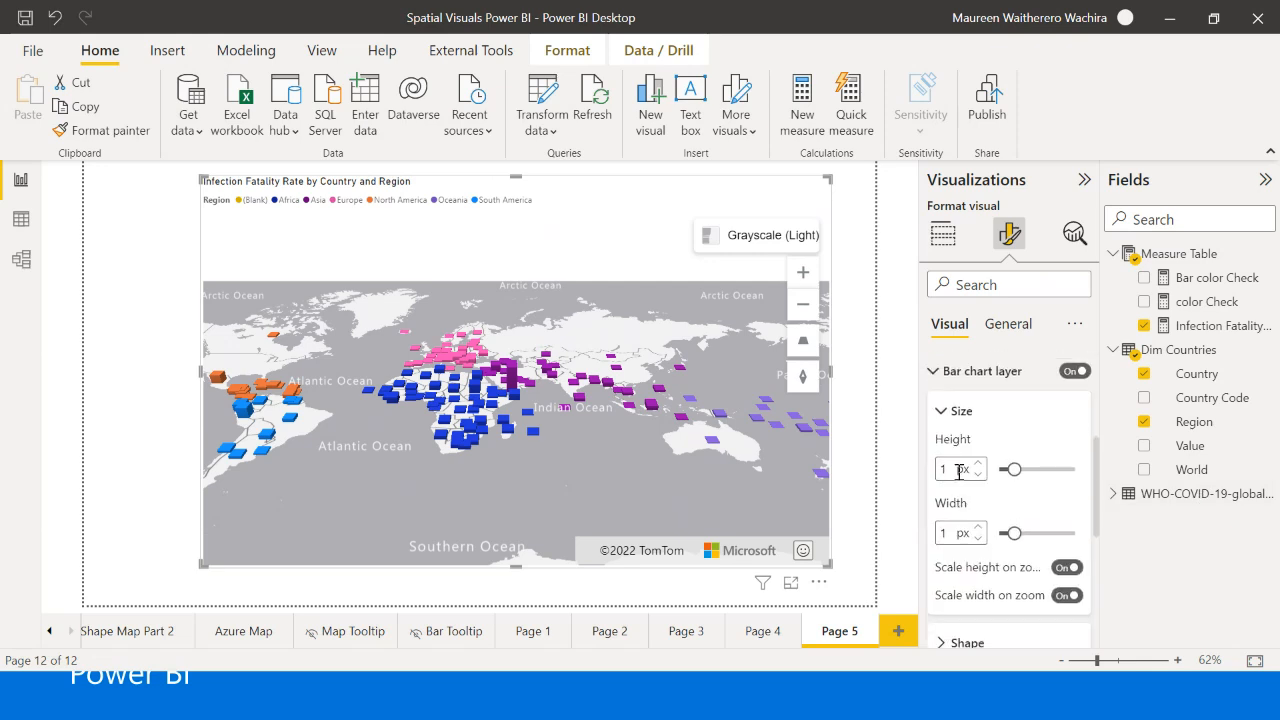
pyautogui.moveTo(1010, 469); pyautogui.dragTo(1040, 476)
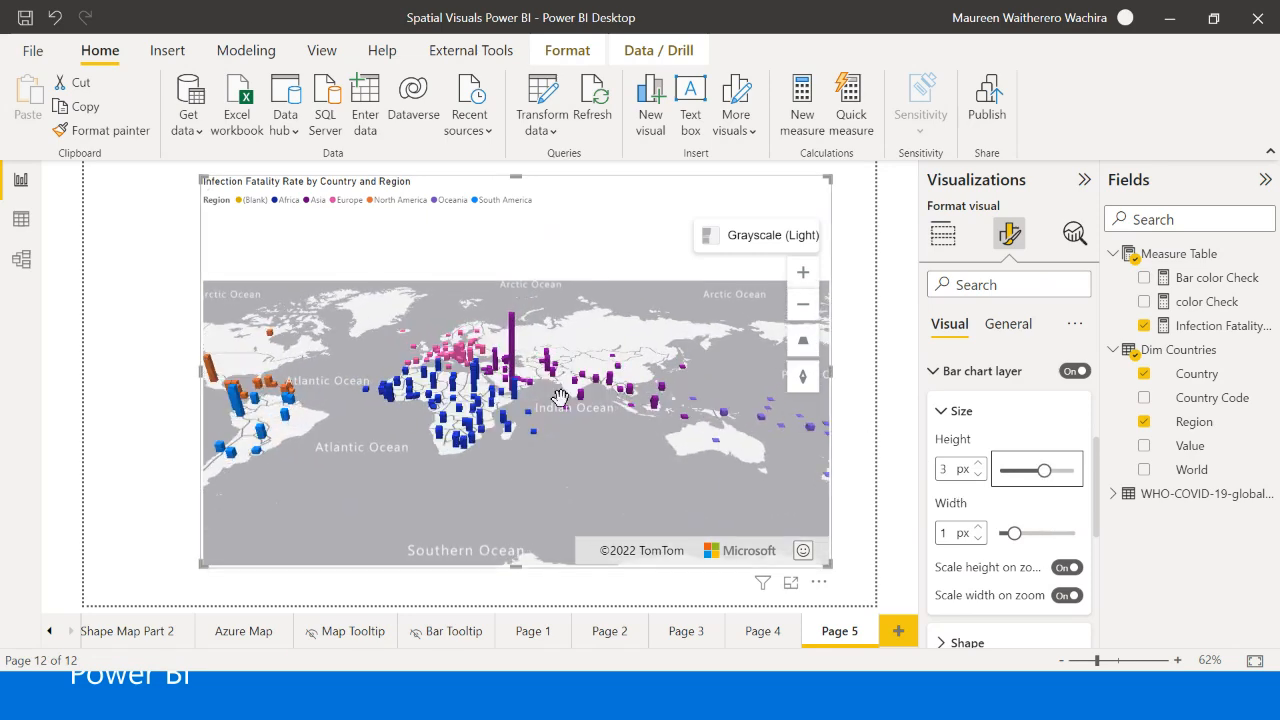
pyautogui.moveTo(570, 472); pyautogui.dragTo(521, 476)
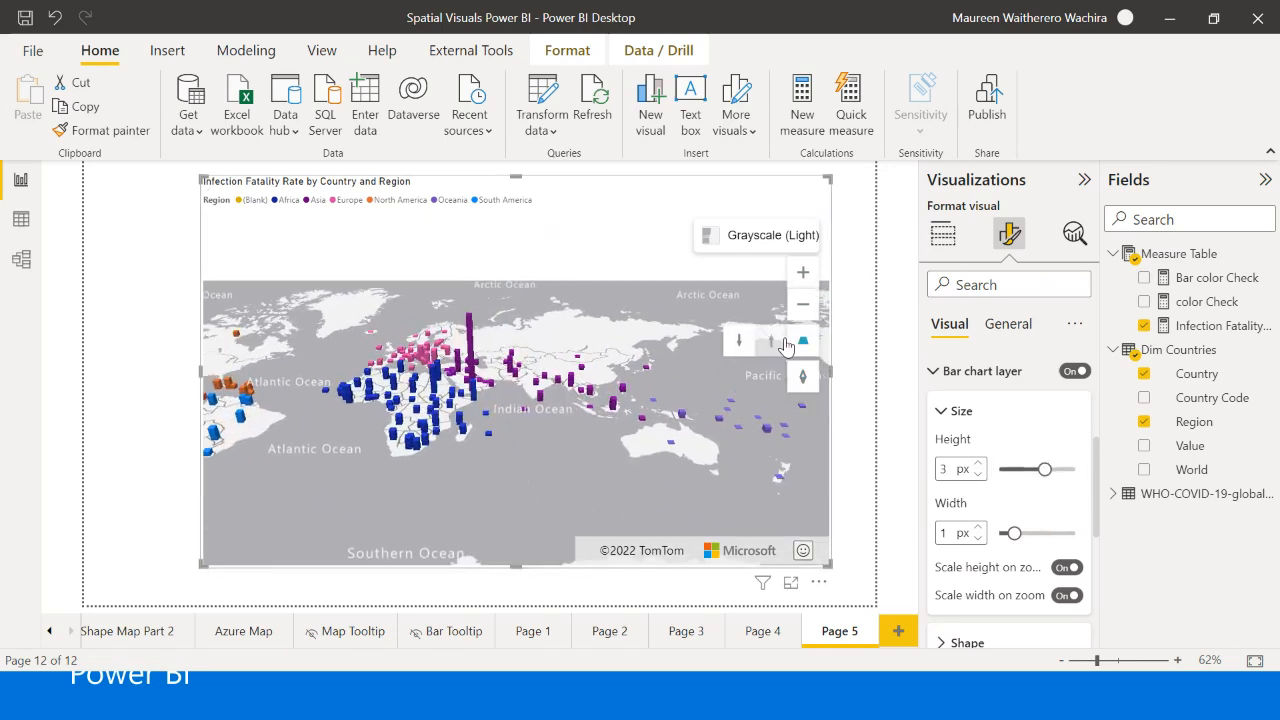
# - Pan the Azure map and switch its pitch between flat and tilted to examine the 3D infection fatality bars
pyautogui.moveTo(577, 434); pyautogui.dragTo(611, 408)
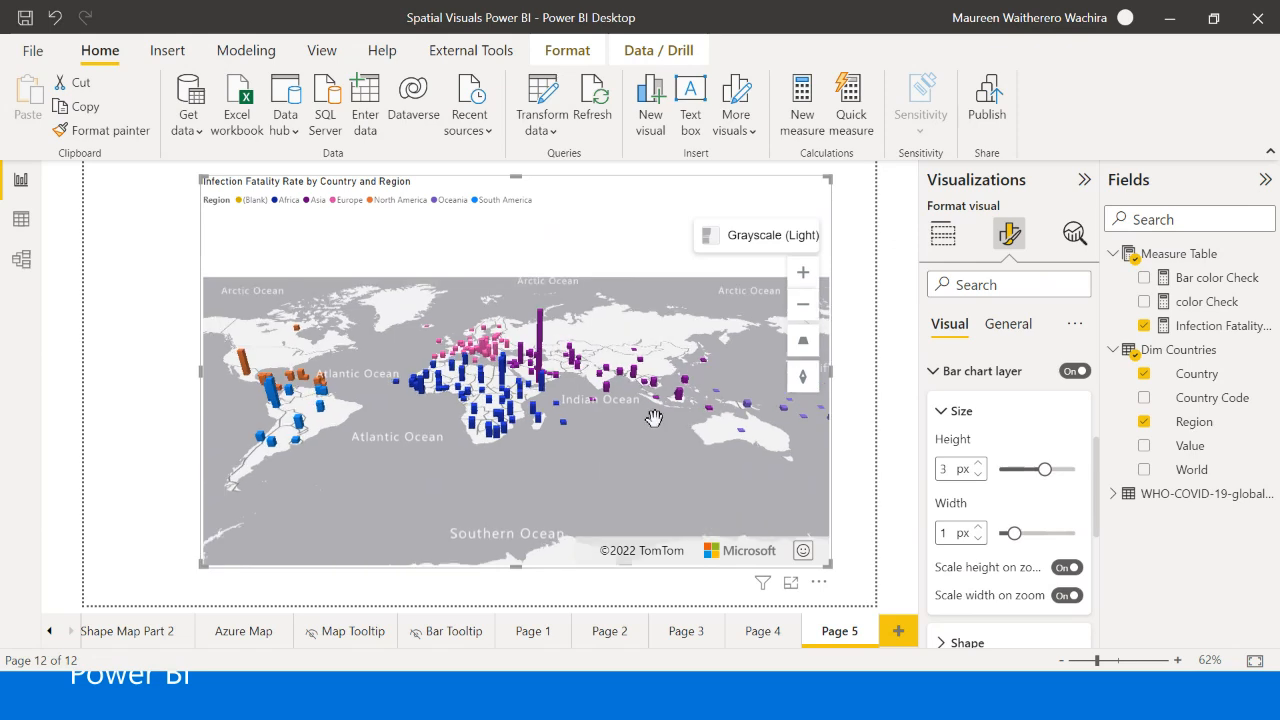
pyautogui.click(806, 352)
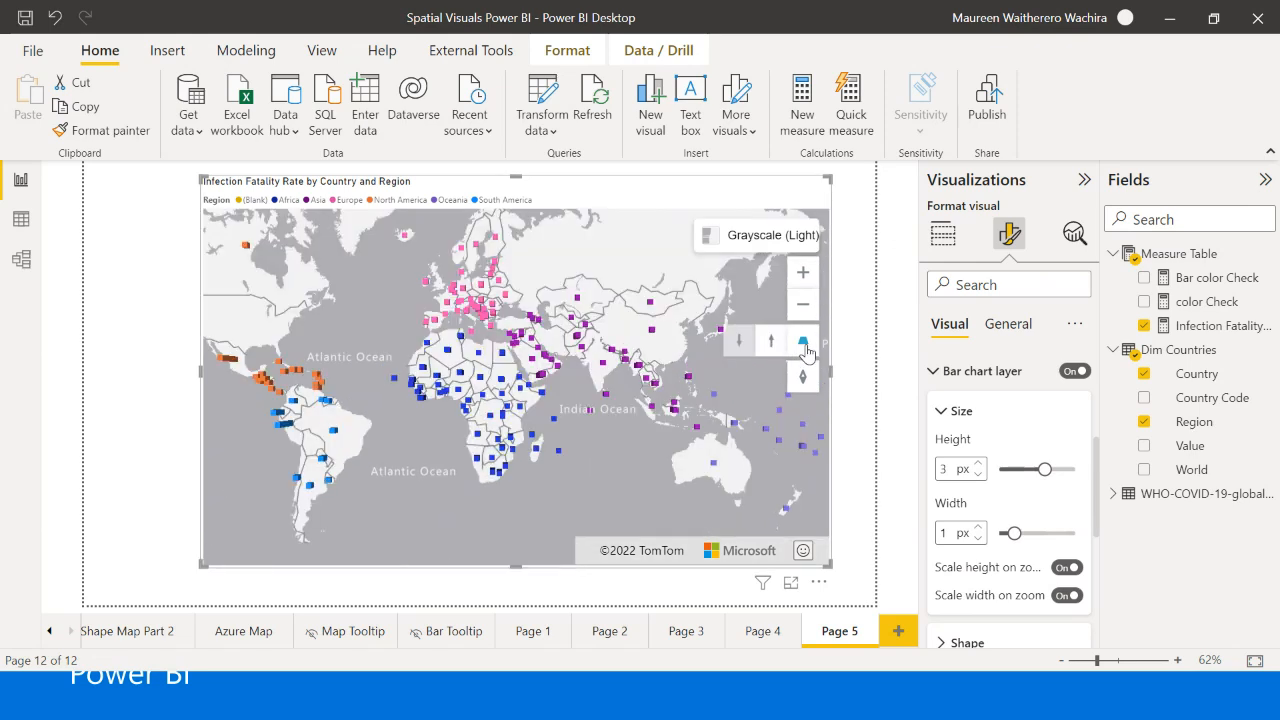
pyautogui.moveTo(539, 384); pyautogui.dragTo(564, 437)
pyautogui.moveTo(779, 366)
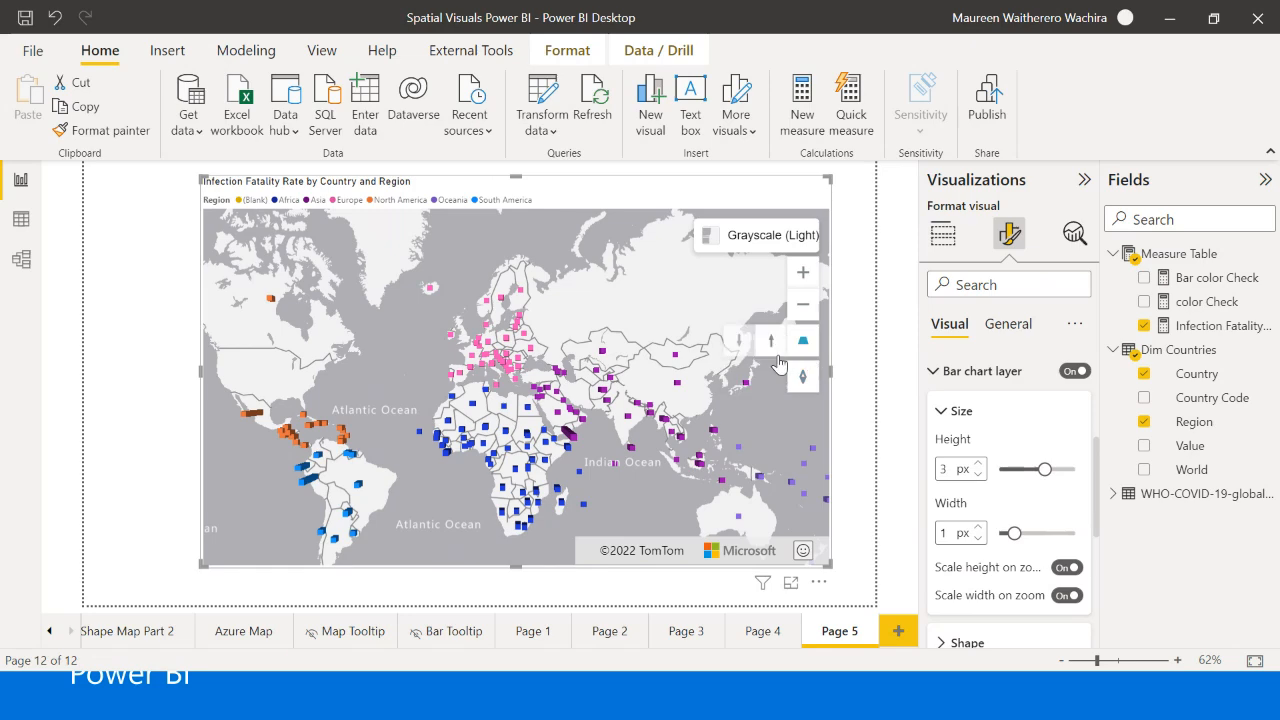
pyautogui.click(770, 345)
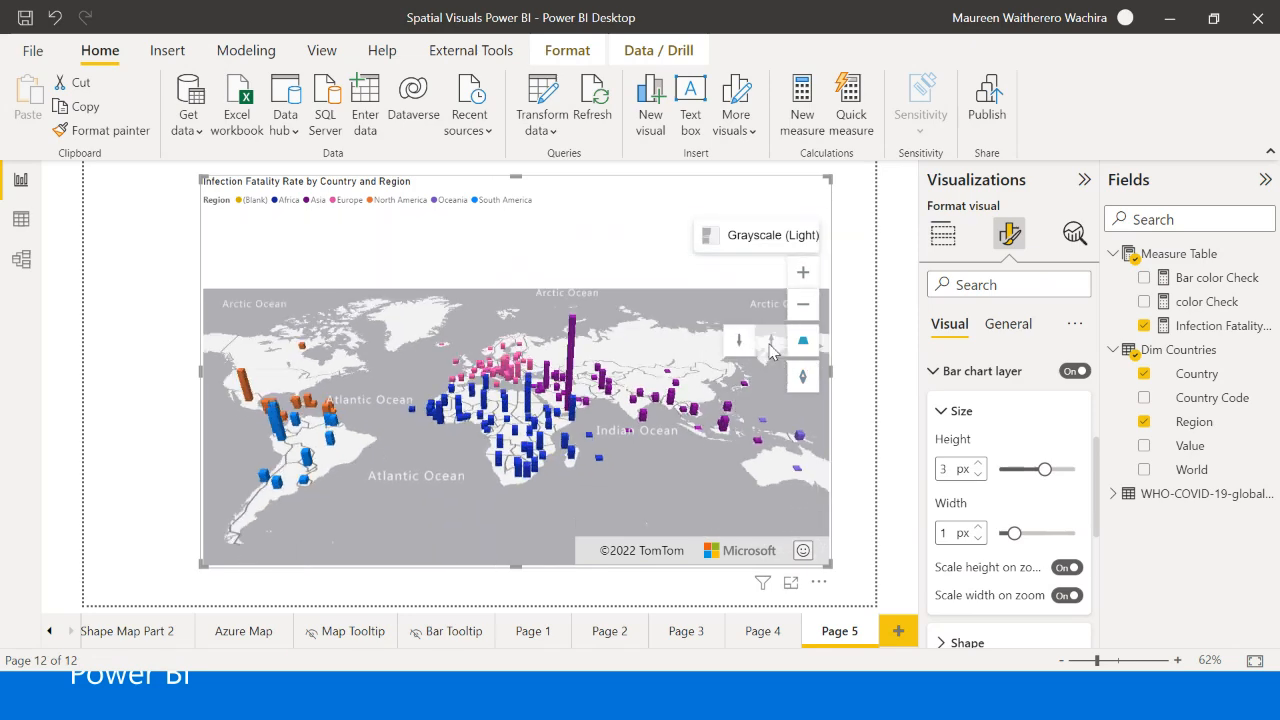
pyautogui.click(739, 341)
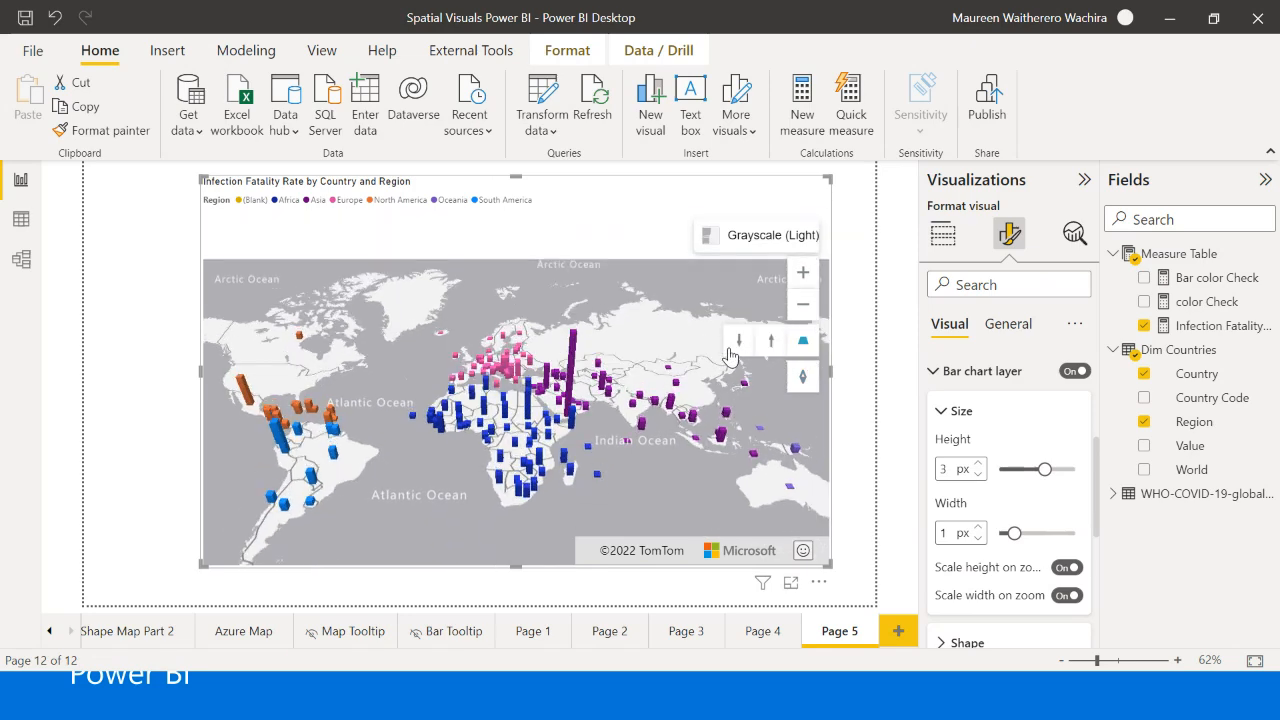
pyautogui.click(768, 345)
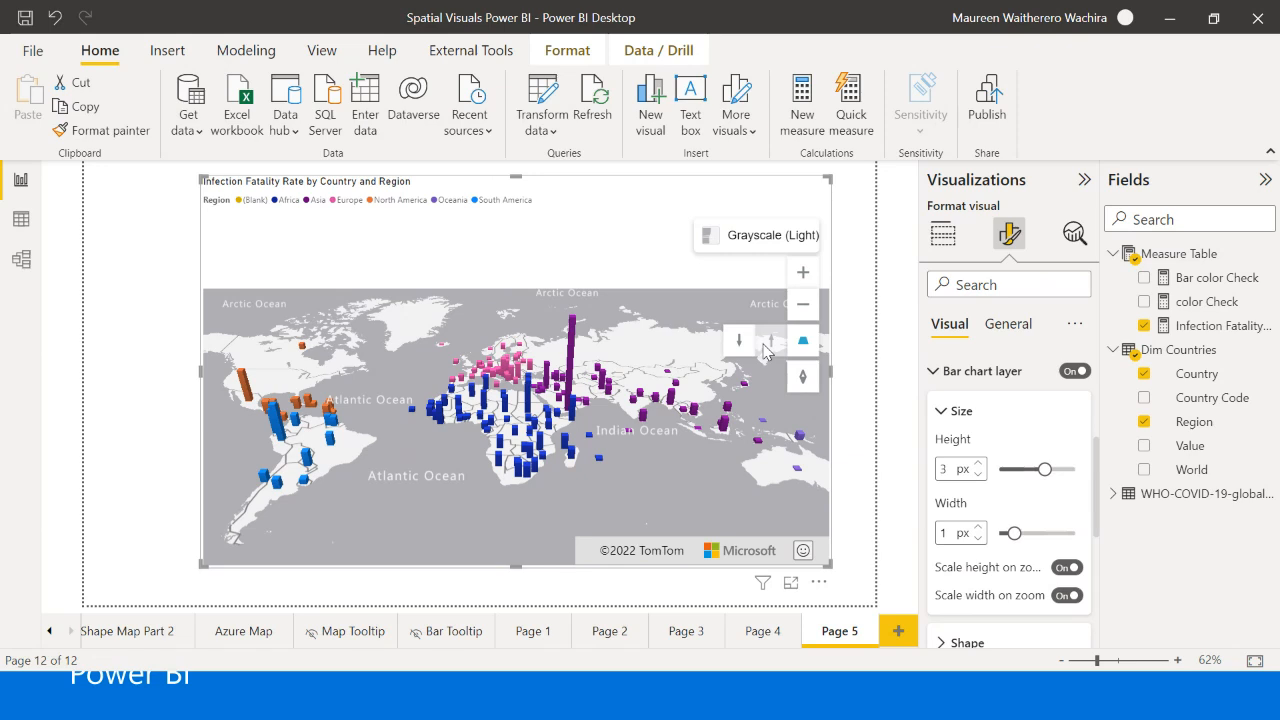
pyautogui.moveTo(616, 470); pyautogui.dragTo(540, 446)
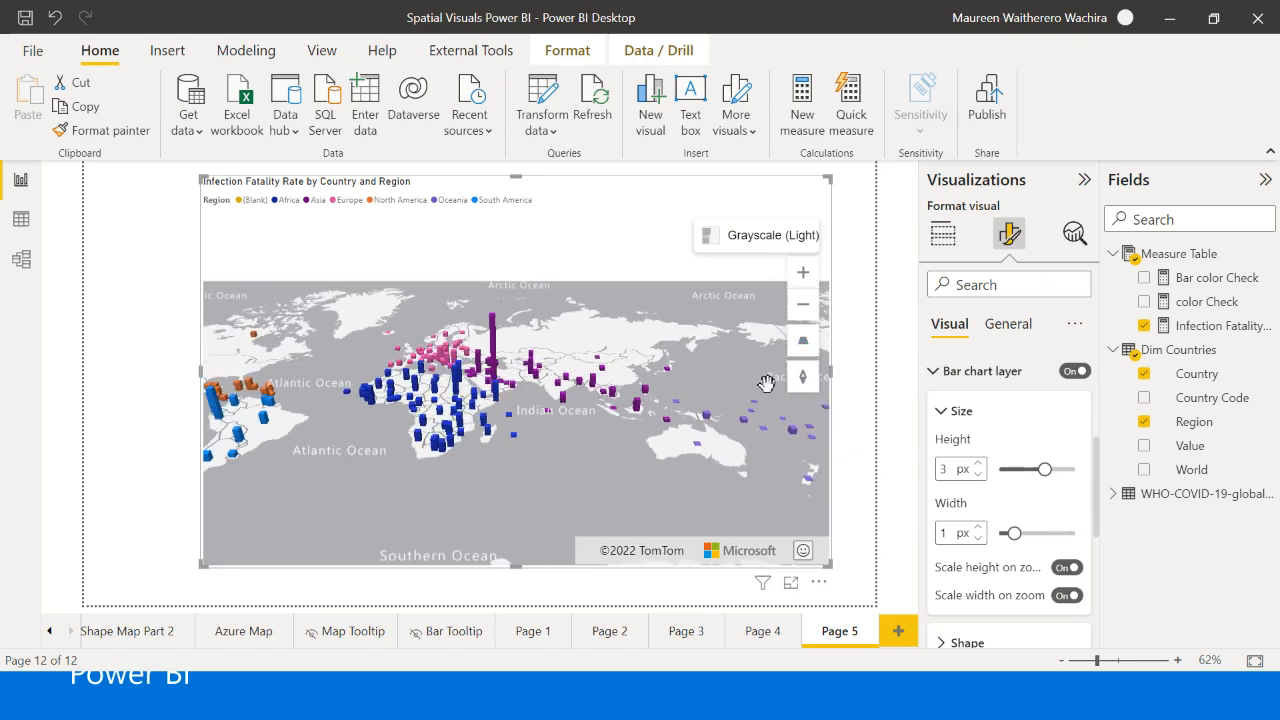
# - Rotate the tilted Azure map around and back towards north to examine the bars from different directions
pyautogui.moveTo(749, 388)
pyautogui.click(746, 386)
pyautogui.click(746, 386)
pyautogui.click(746, 386)
pyautogui.click(746, 386)
pyautogui.click(746, 386)
pyautogui.click(746, 386)
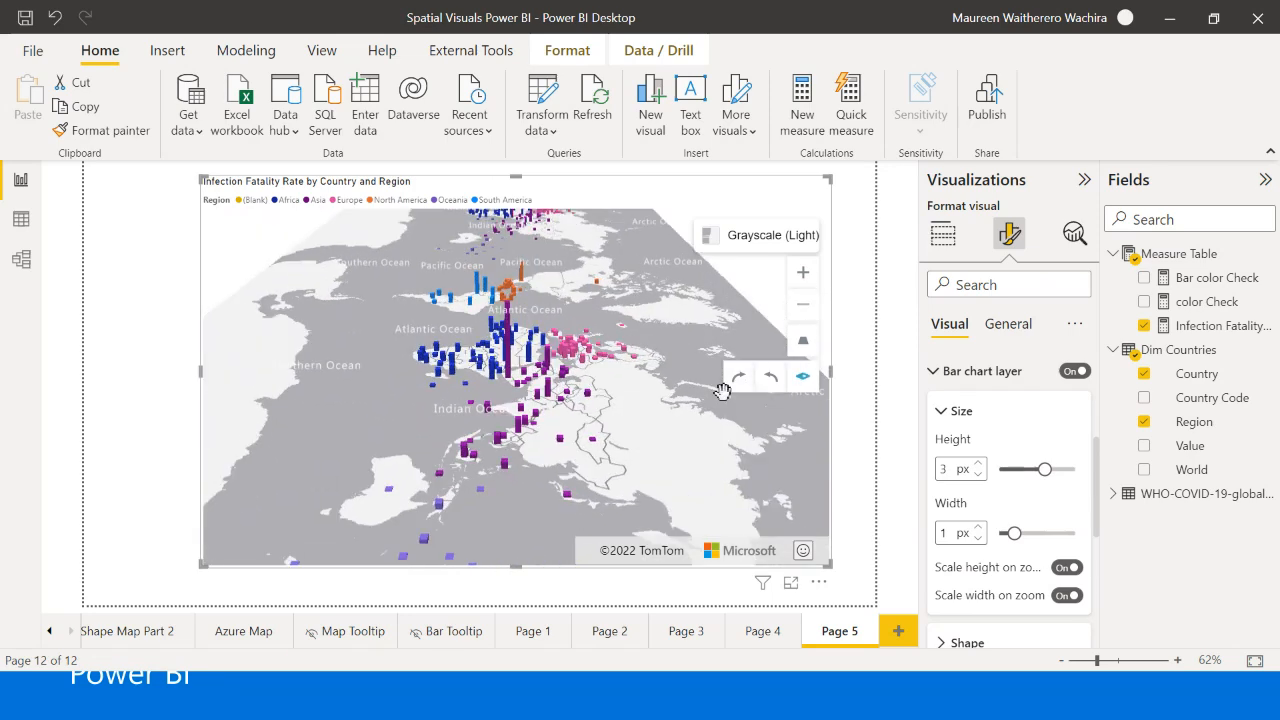
pyautogui.click(771, 388)
pyautogui.click(771, 388)
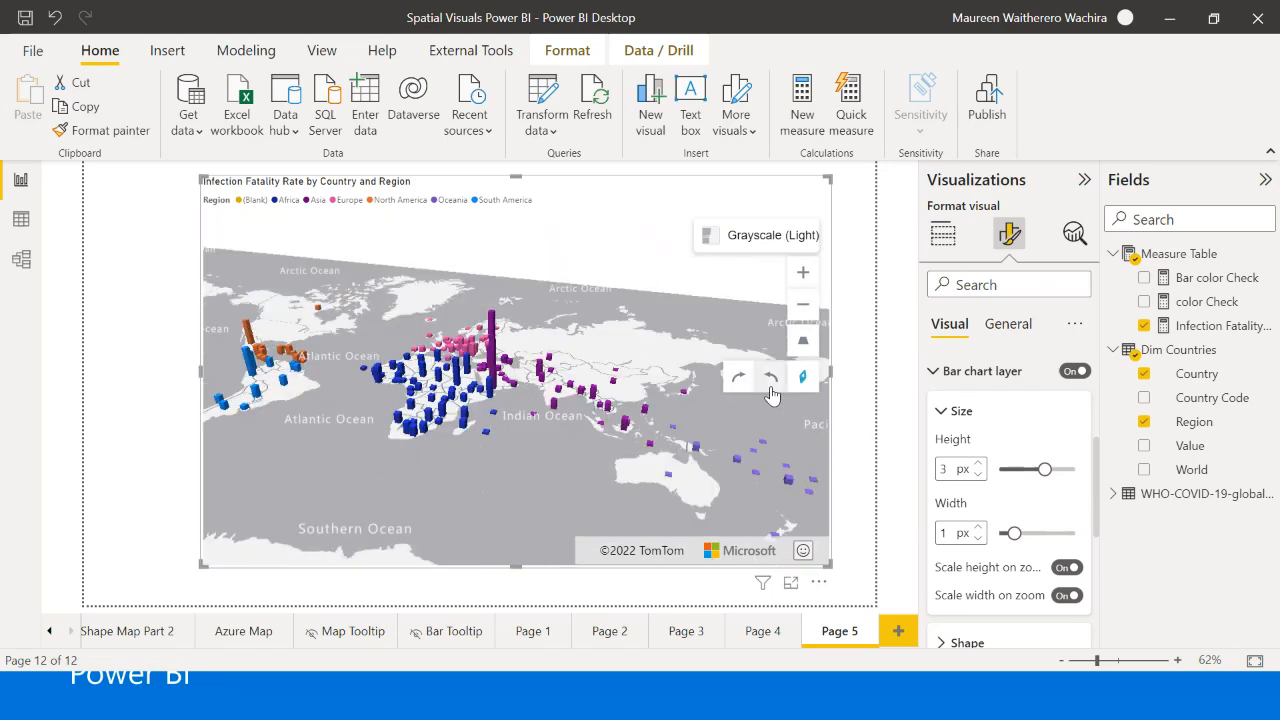
# - Zoom in on the Azure map and pan around Africa to examine its infection fatality bars
pyautogui.click(805, 275)
pyautogui.moveTo(627, 394); pyautogui.dragTo(706, 368)
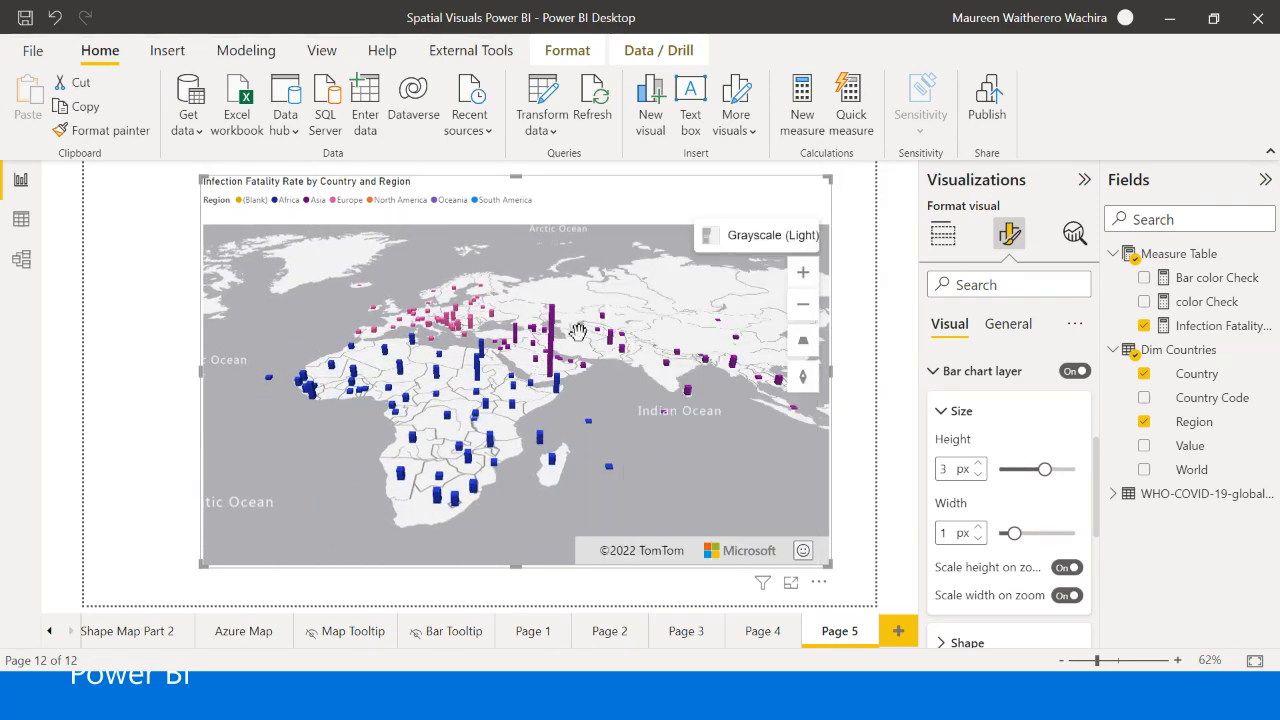
pyautogui.moveTo(579, 408); pyautogui.dragTo(691, 385)
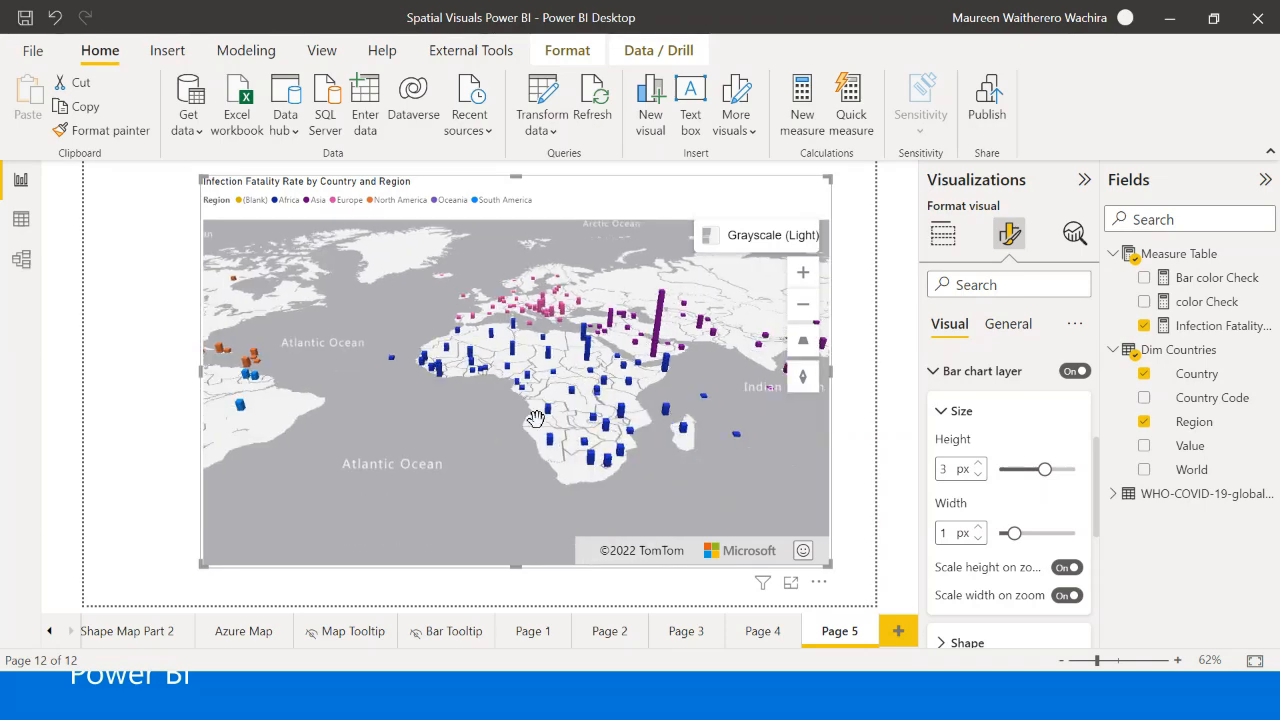
pyautogui.moveTo(535, 418); pyautogui.dragTo(450, 416)
pyautogui.moveTo(626, 411); pyautogui.dragTo(592, 406)
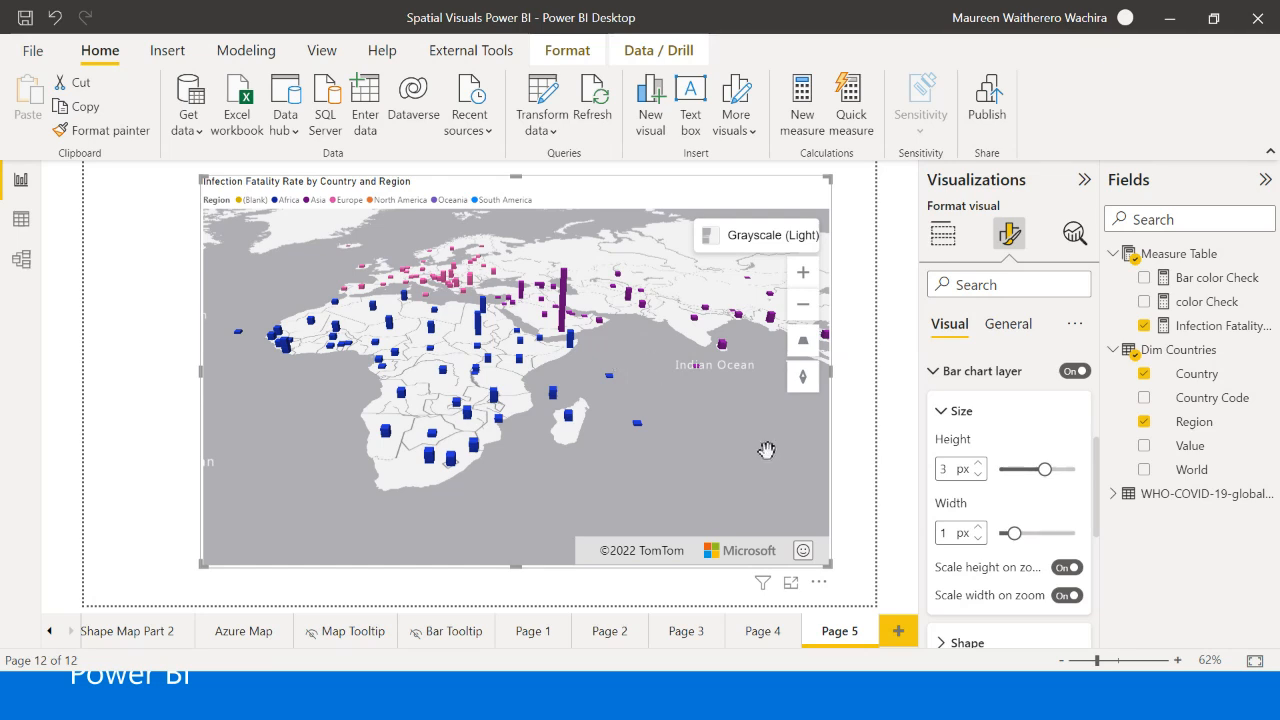
pyautogui.moveTo(702, 441)
pyautogui.mouseDown()
pyautogui.moveTo(729, 437)
pyautogui.moveTo(722, 429)
pyautogui.mouseUp()
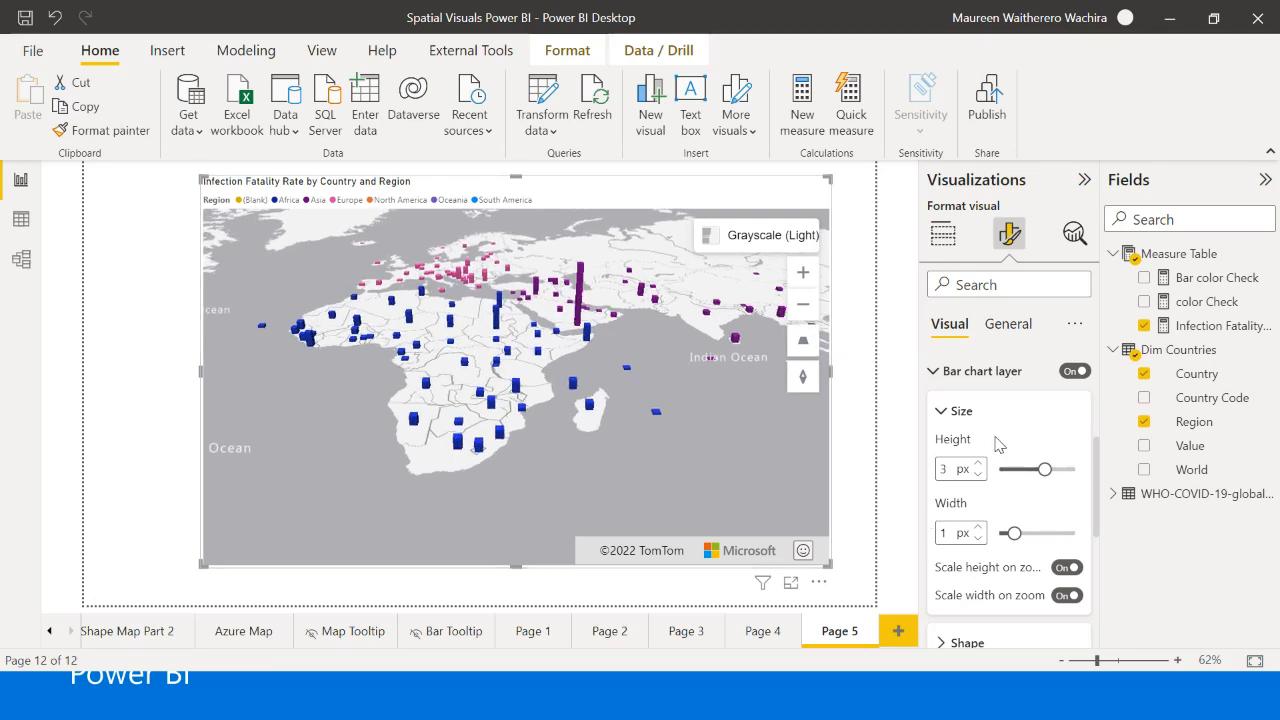
# - Turn the Azure map's bar chart layer off, expand the map settings, and turn the bar chart layer back on
pyautogui.click(1074, 371)
pyautogui.click(958, 380)
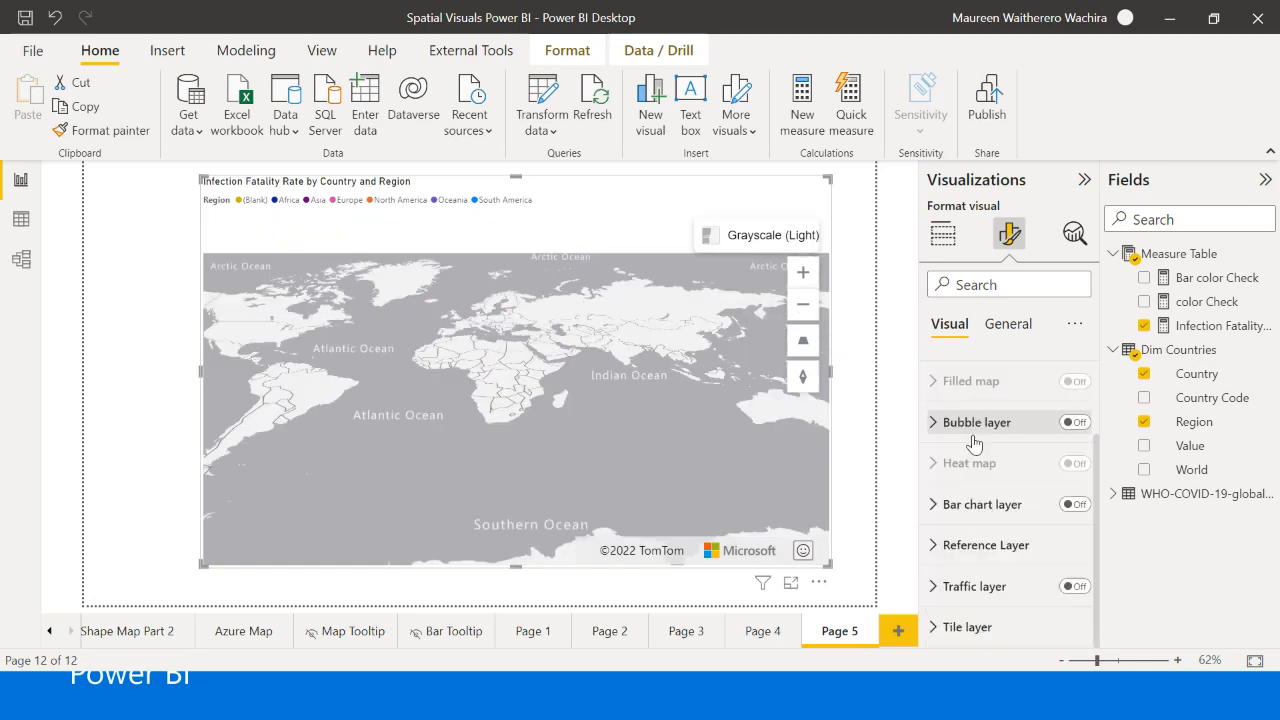
pyautogui.click(955, 422)
pyautogui.scroll(2, 1003, 508)
pyautogui.click(948, 372)
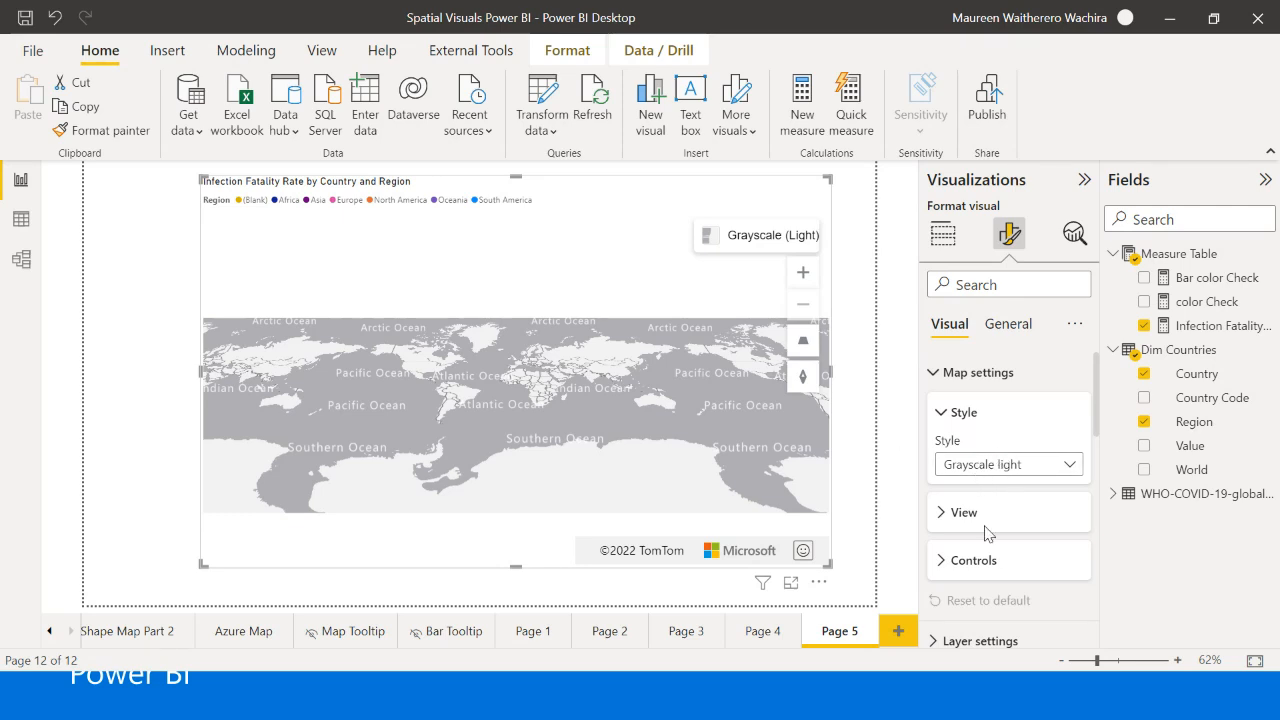
pyautogui.scroll(-10, 1003, 490)
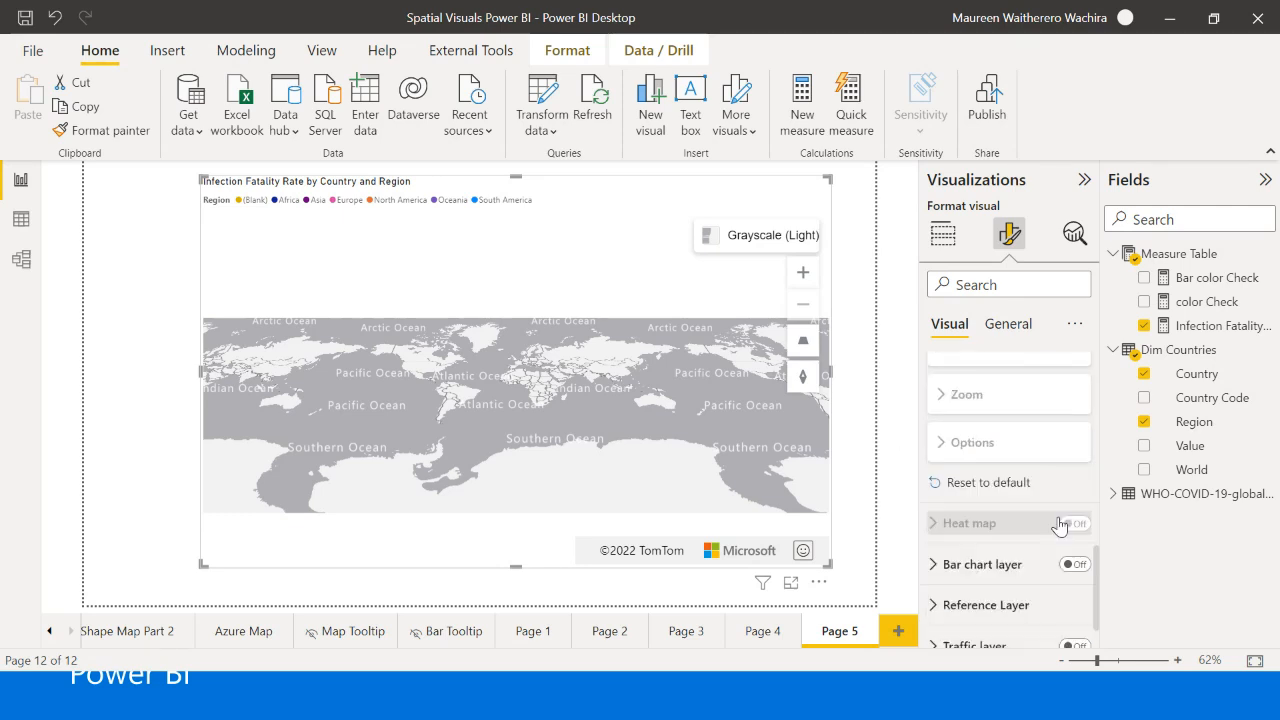
pyautogui.click(1074, 566)
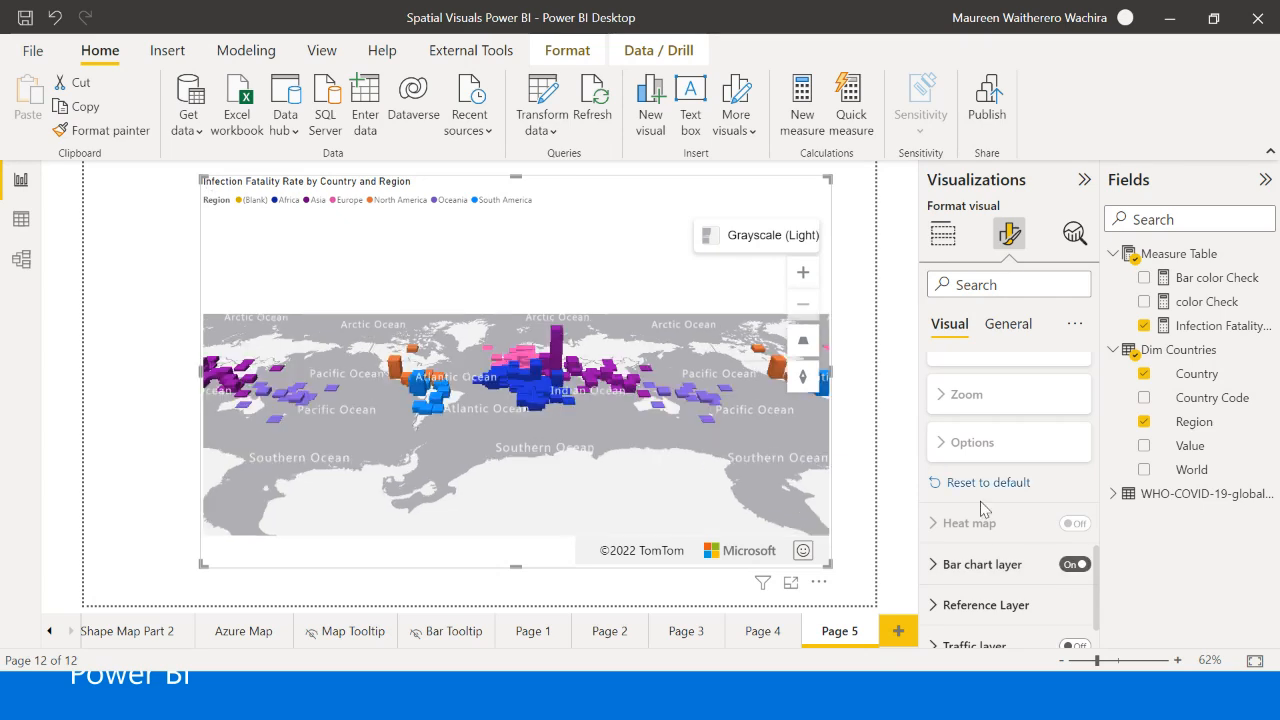
# - Try the Satellite and Night styles on the Azure map and return it to Grayscale light
pyautogui.scroll(10, 985, 490)
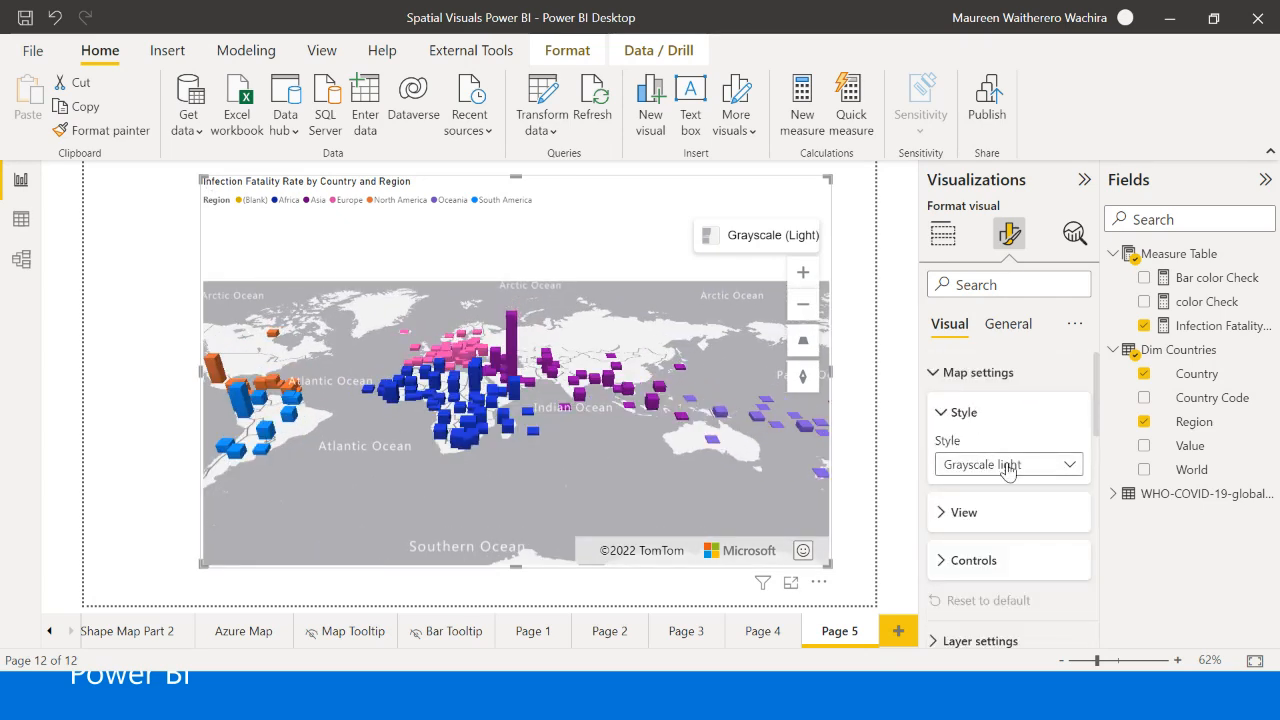
pyautogui.click(1007, 468)
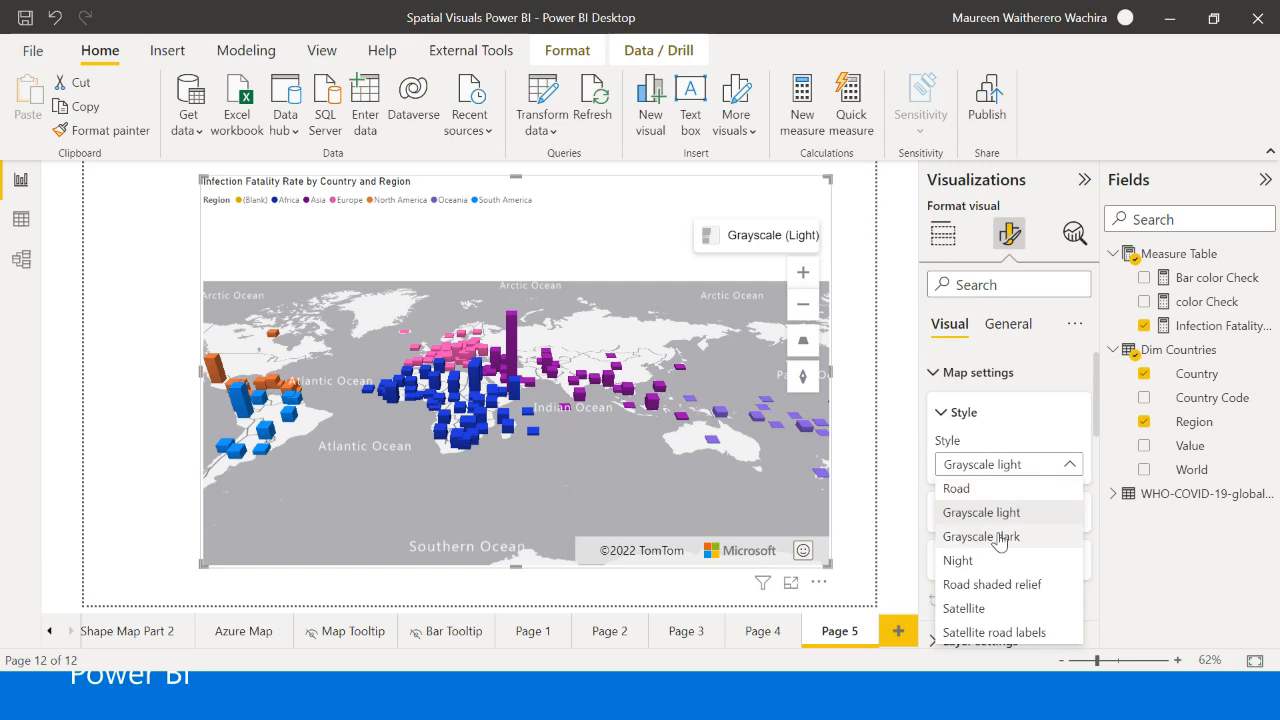
pyautogui.click(983, 609)
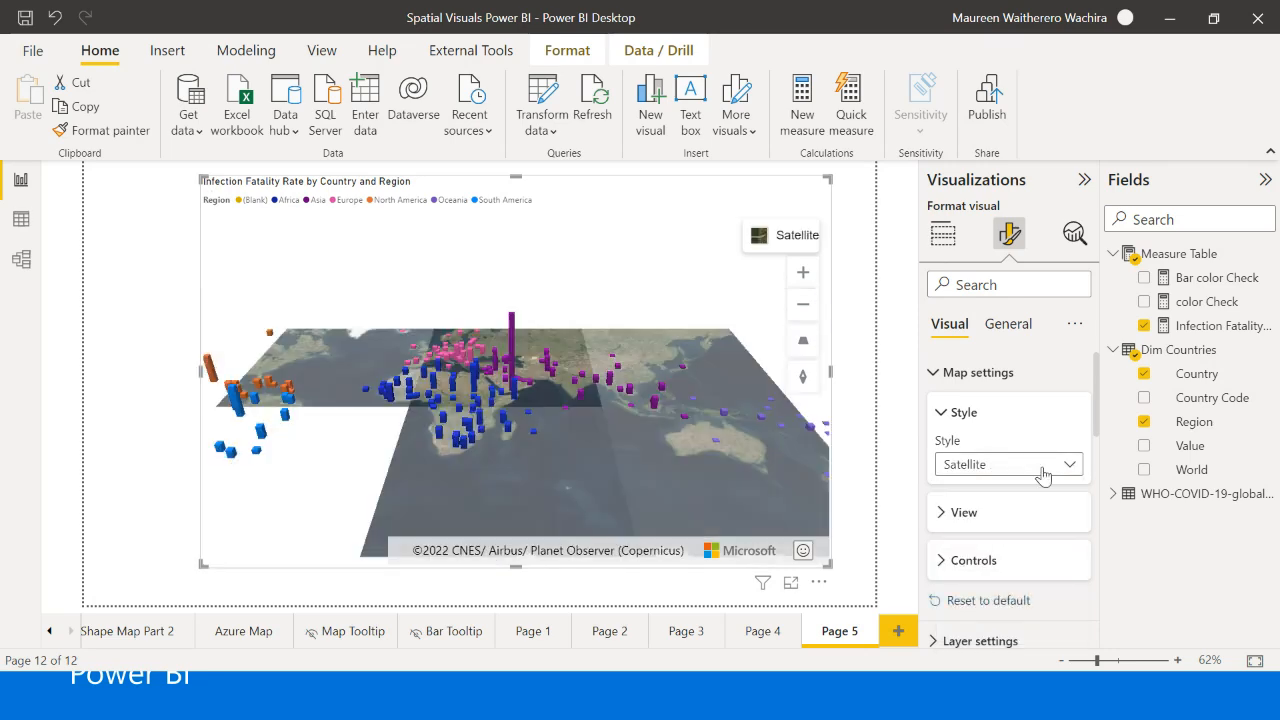
pyautogui.click(1045, 466)
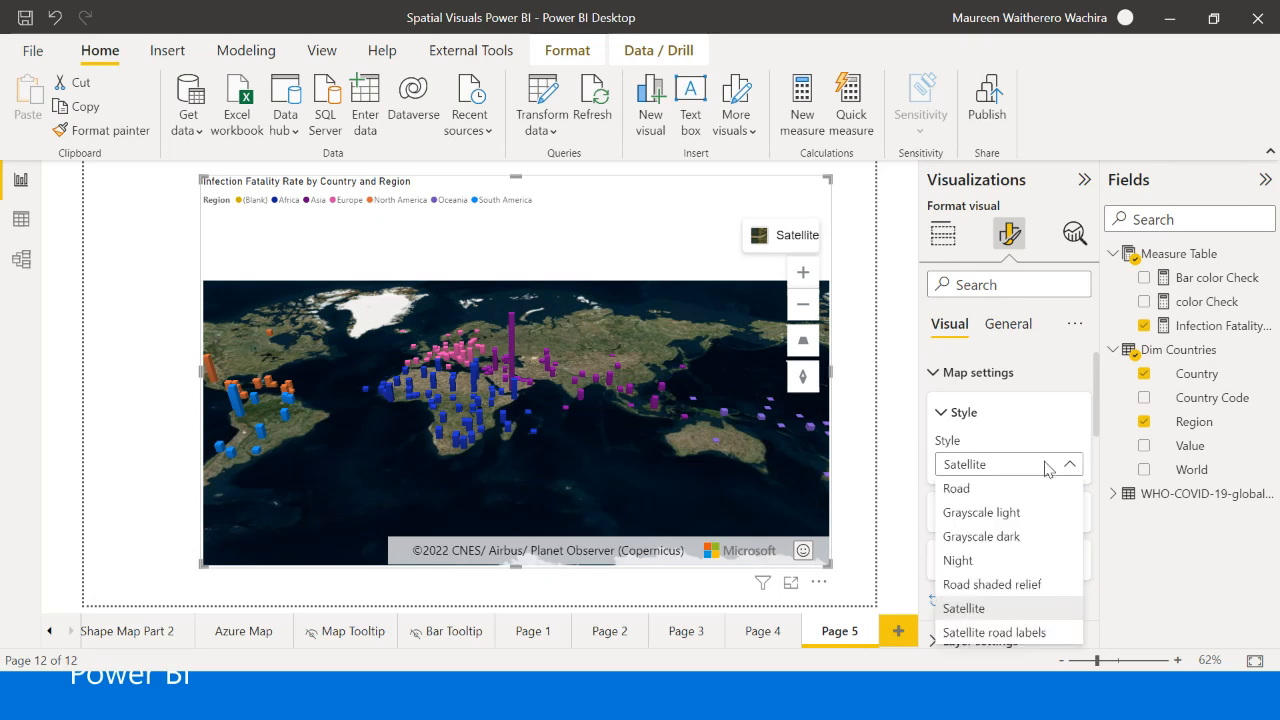
pyautogui.click(1003, 516)
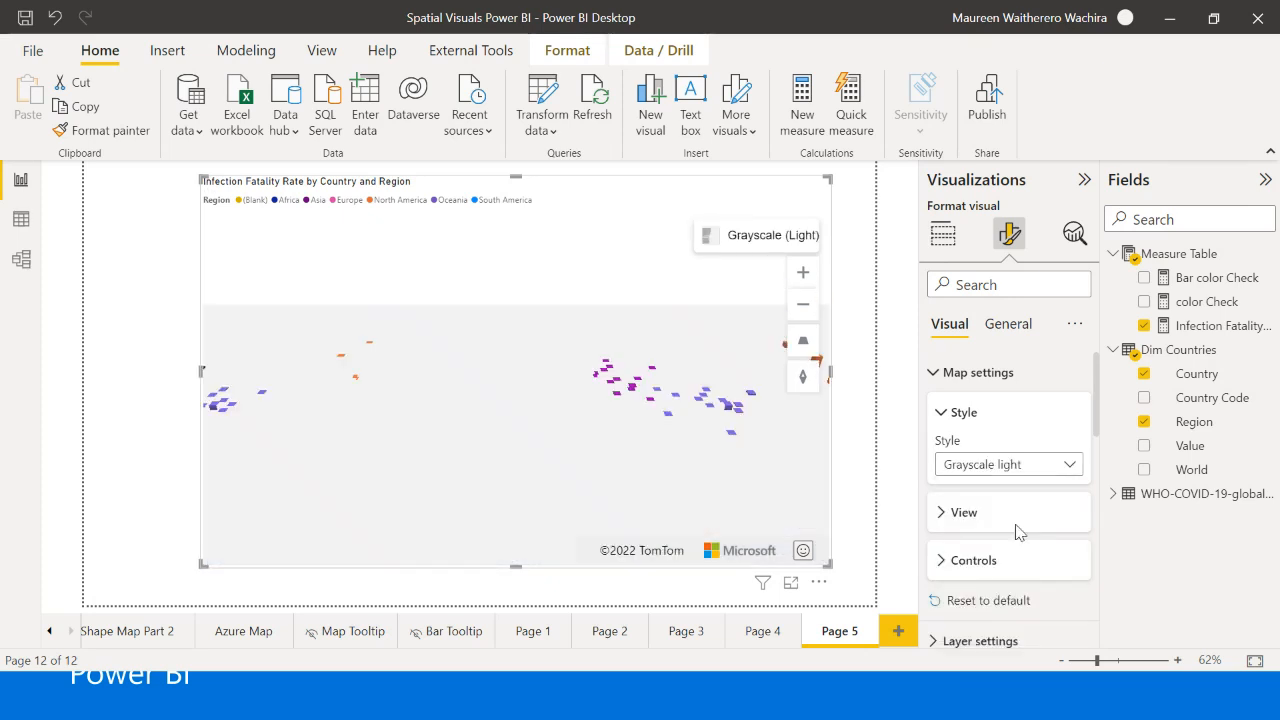
pyautogui.click(1028, 470)
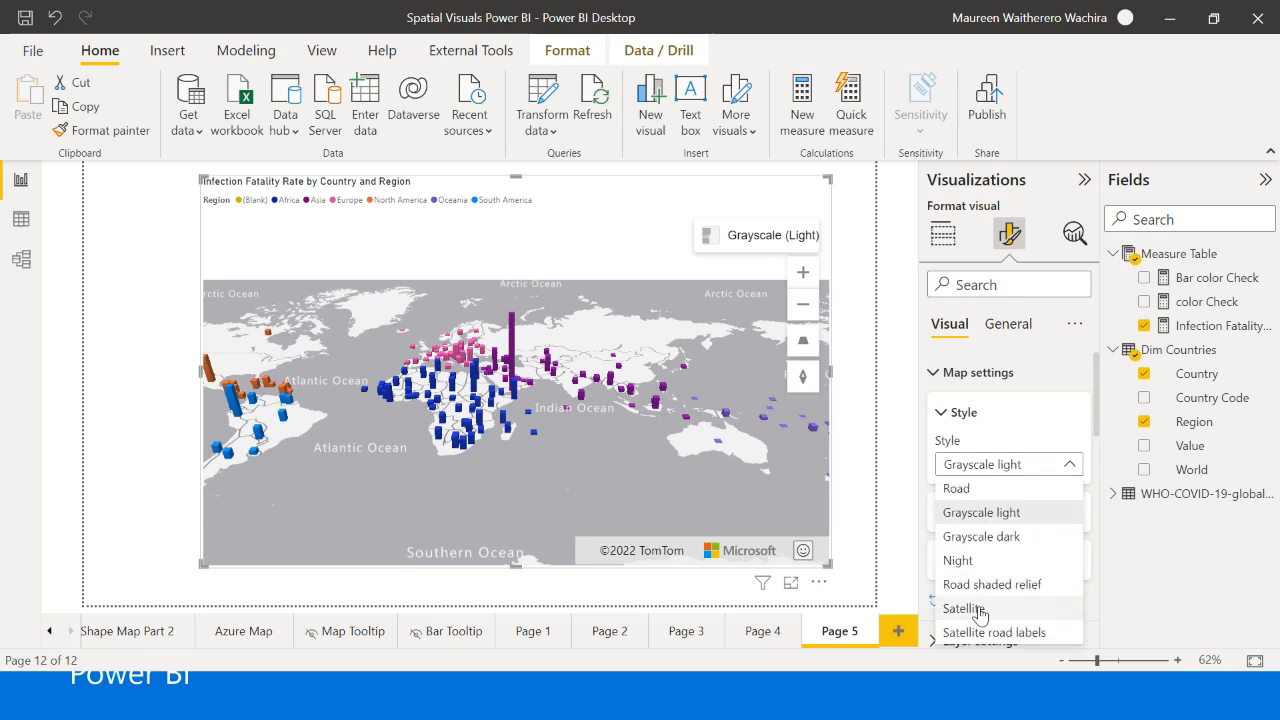
pyautogui.click(968, 563)
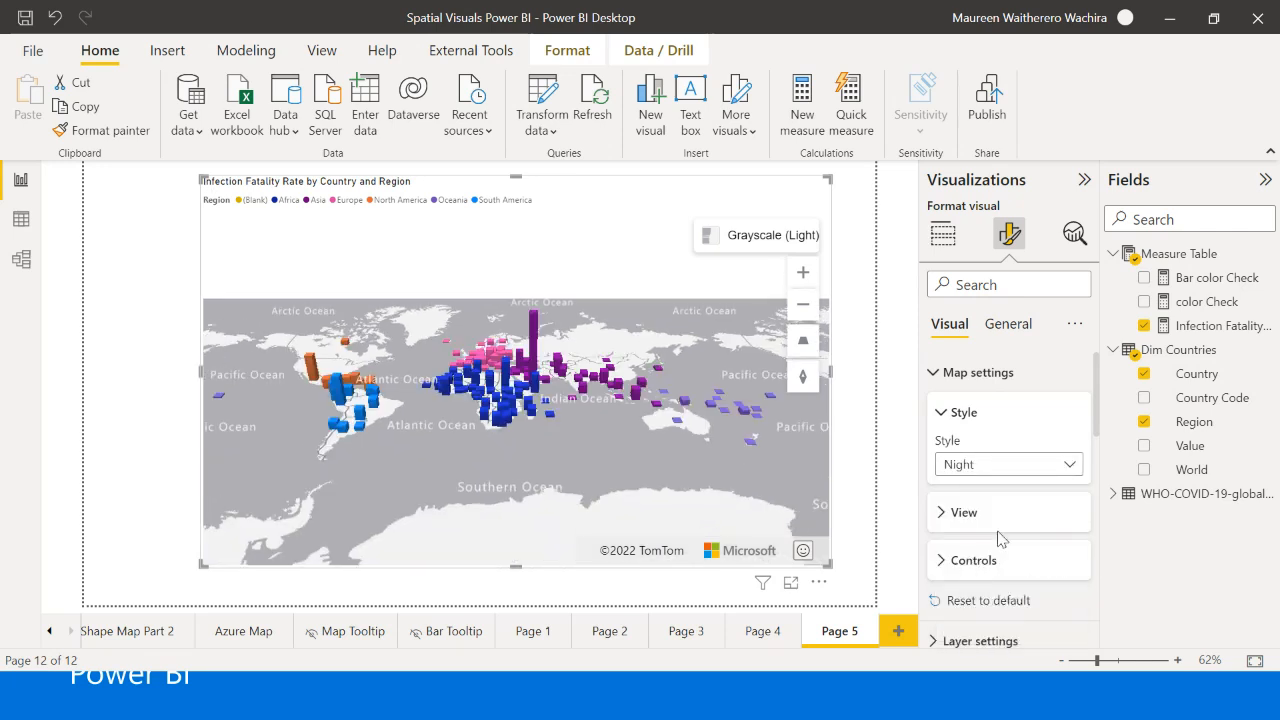
pyautogui.click(1038, 472)
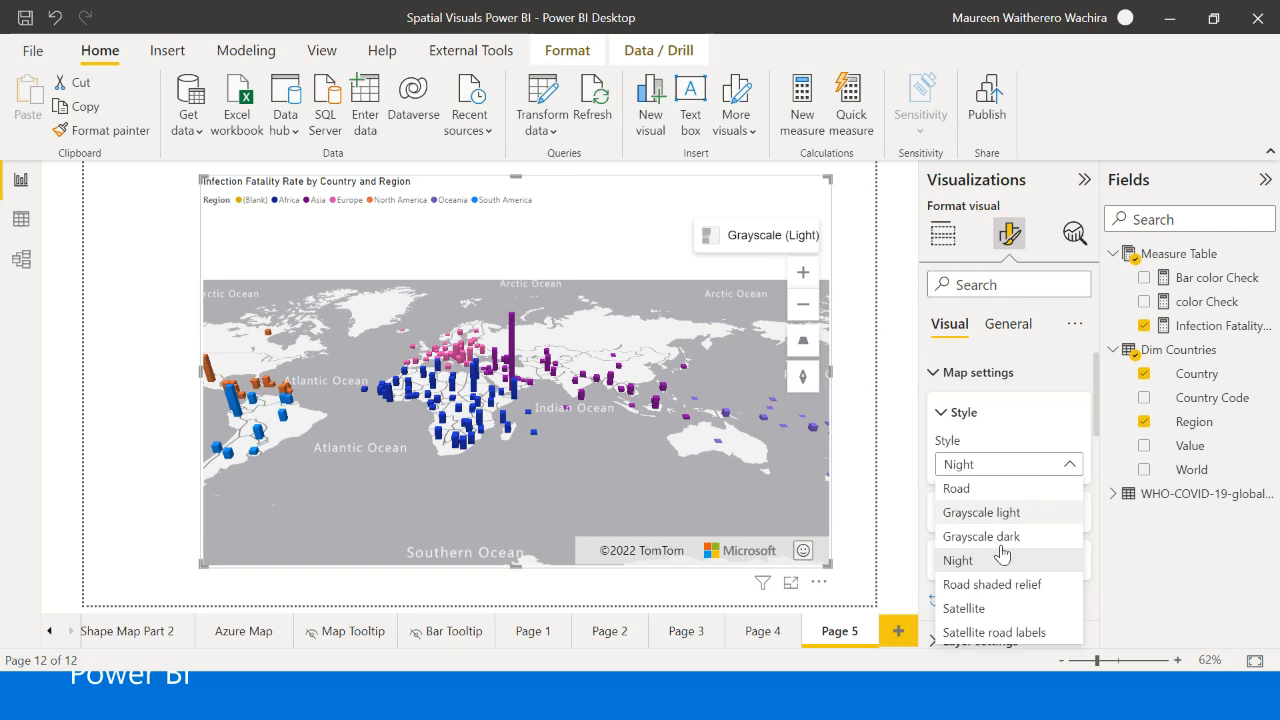
pyautogui.click(975, 513)
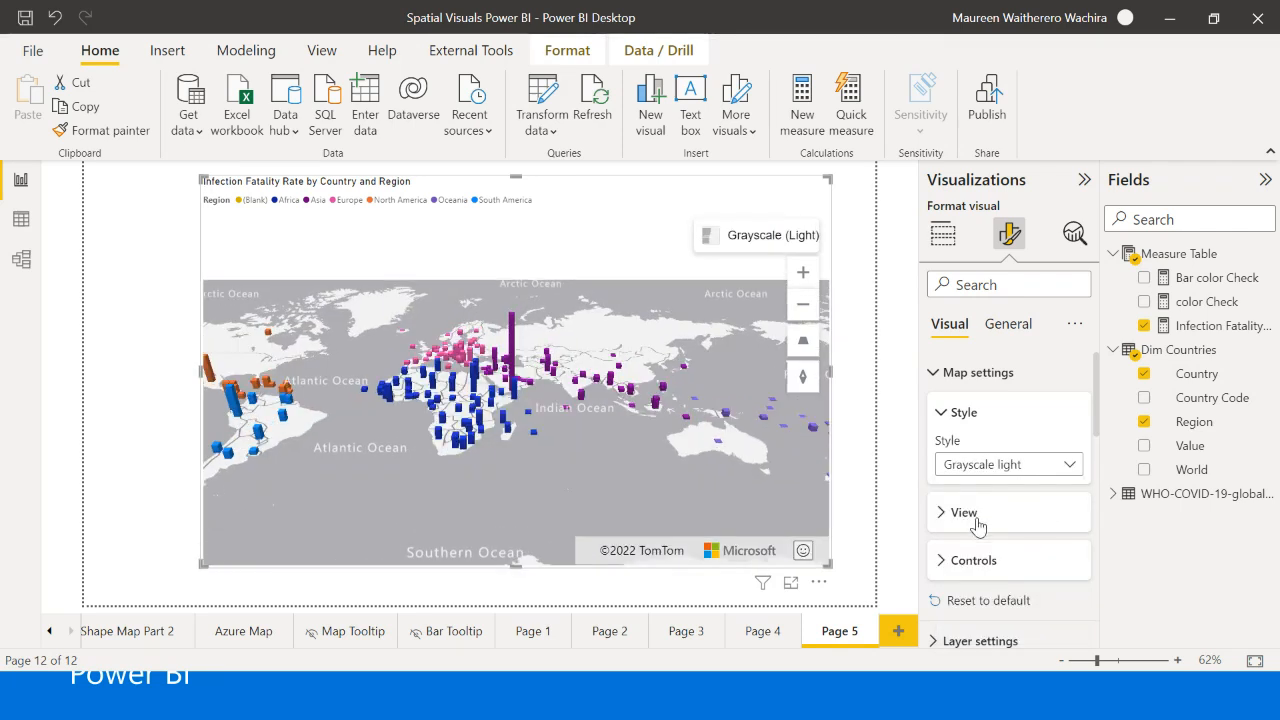
# - Expand the map's Controls settings, view the on-map style list, and turn Navigation off and back on
pyautogui.click(983, 562)
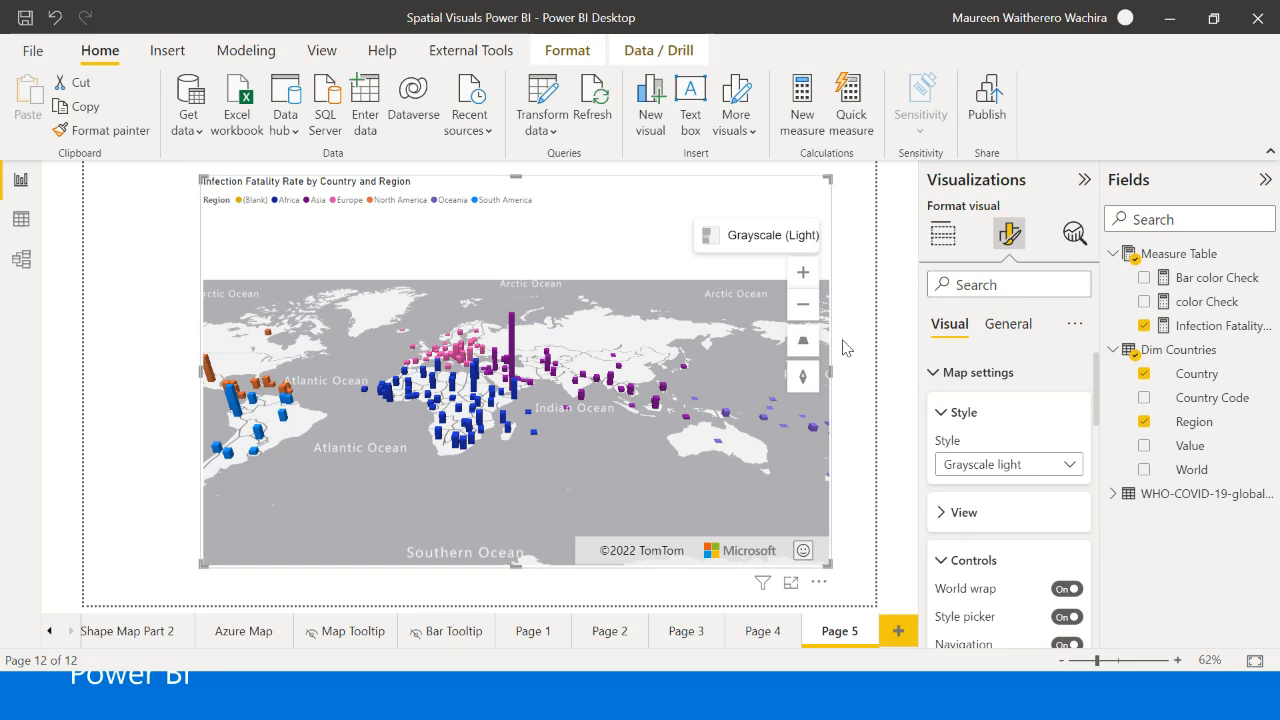
pyautogui.scroll(-3, 970, 585)
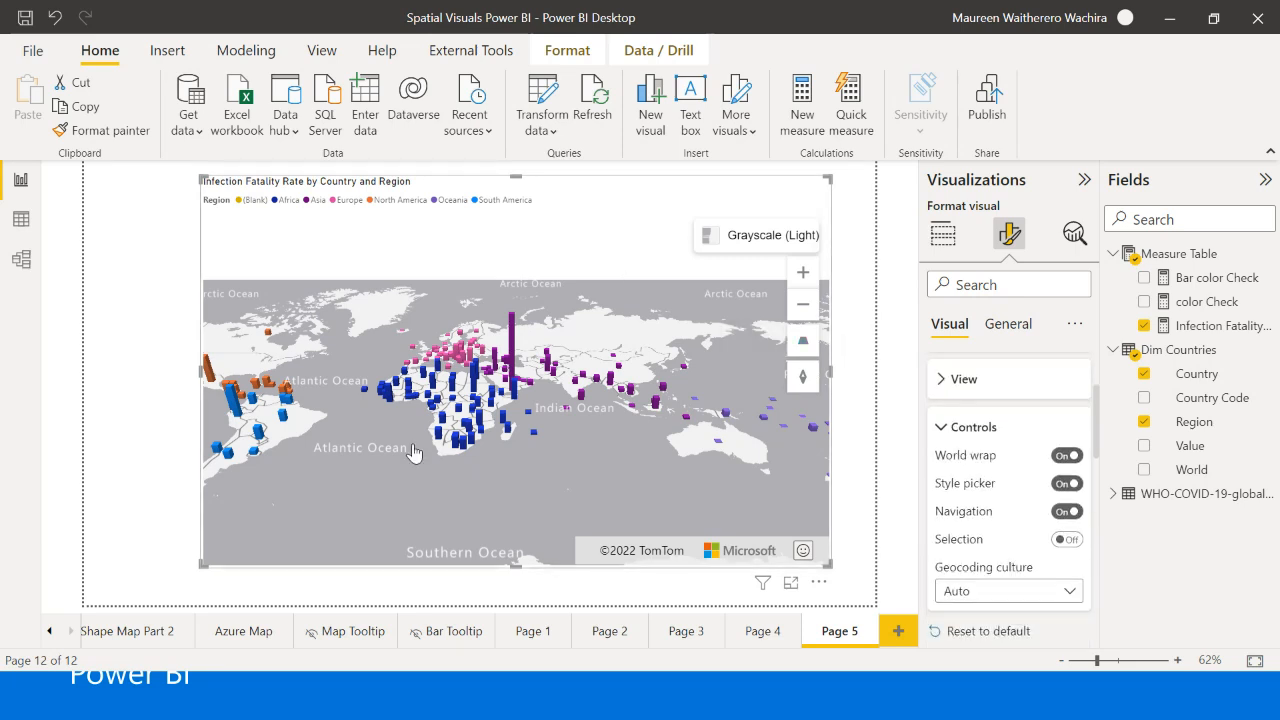
pyautogui.click(725, 240)
pyautogui.click(1064, 512)
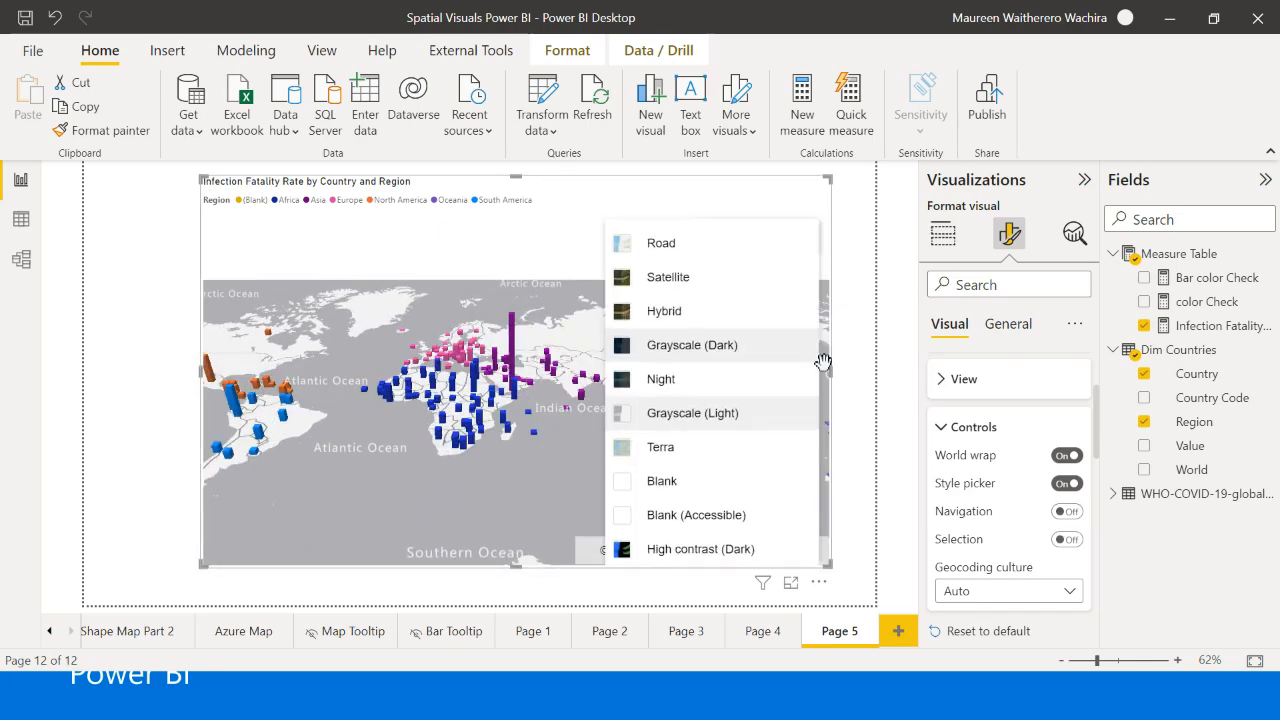
pyautogui.click(1068, 512)
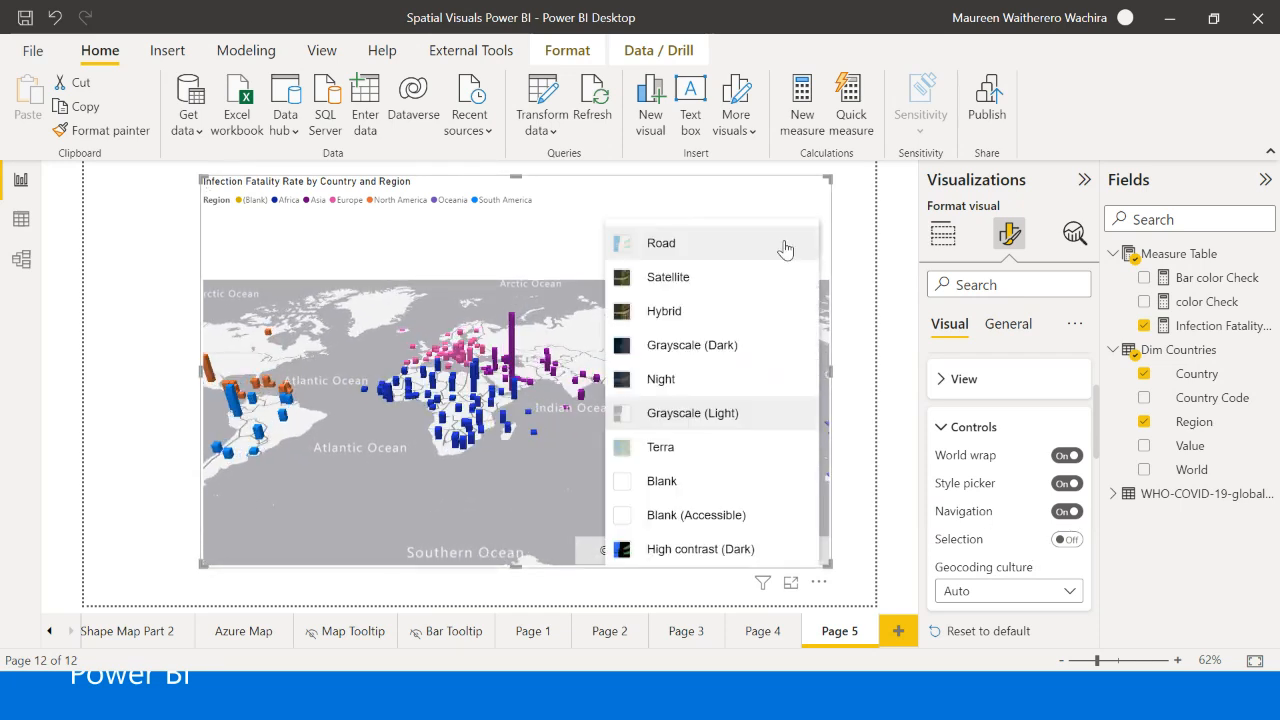
# - Turn World wrap off and back on while checking the map's edges, and do the same with the Style picker
pyautogui.click(1067, 455)
pyautogui.scroll(1, 664, 450)
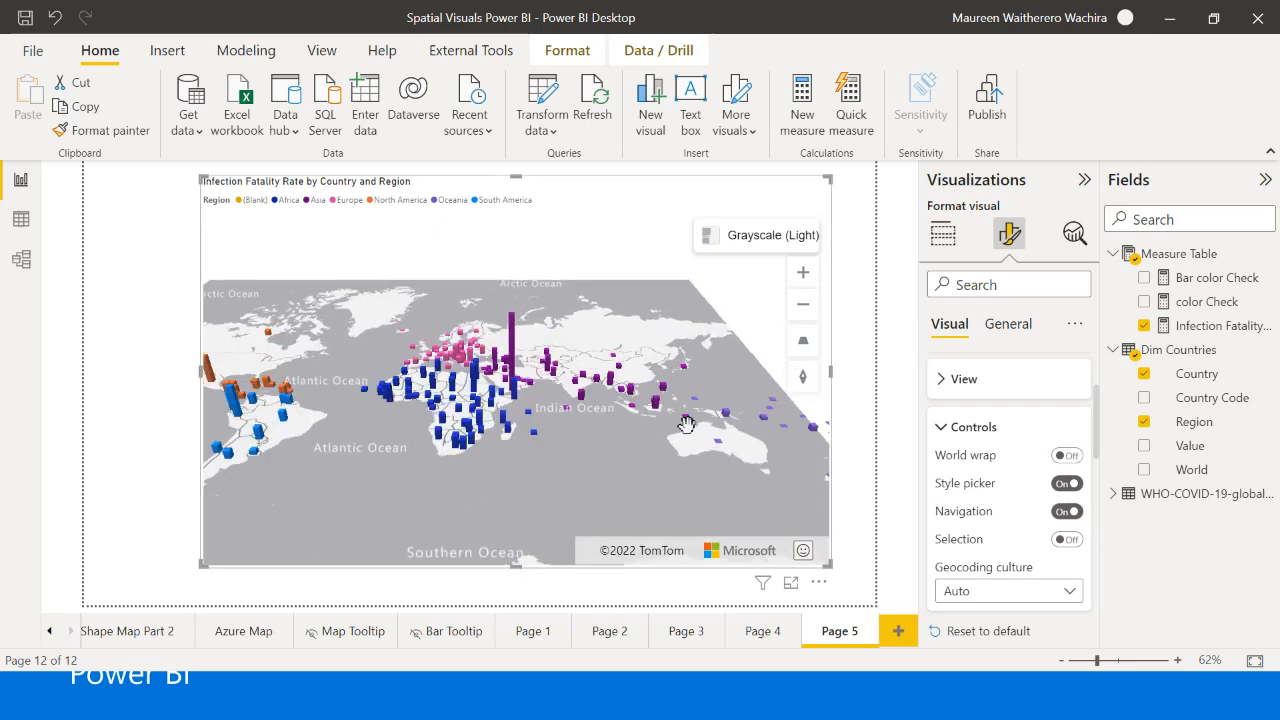
pyautogui.moveTo(335, 497); pyautogui.dragTo(380, 436)
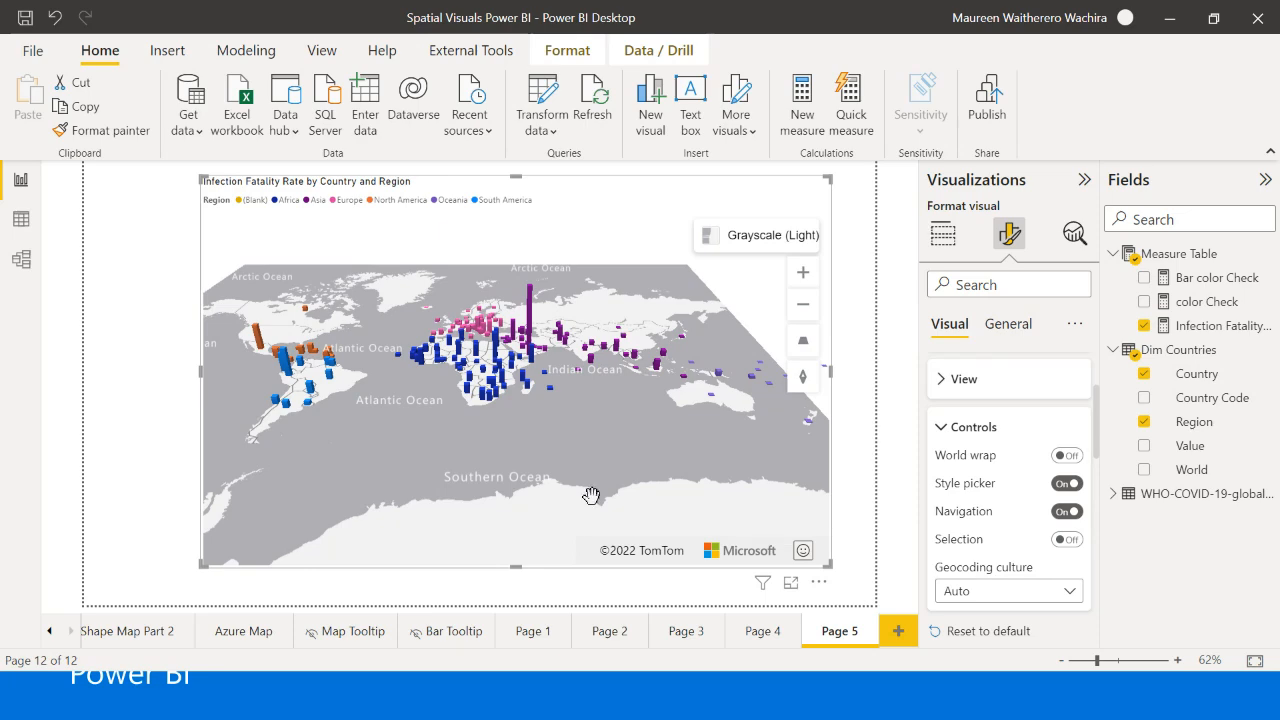
pyautogui.click(1066, 455)
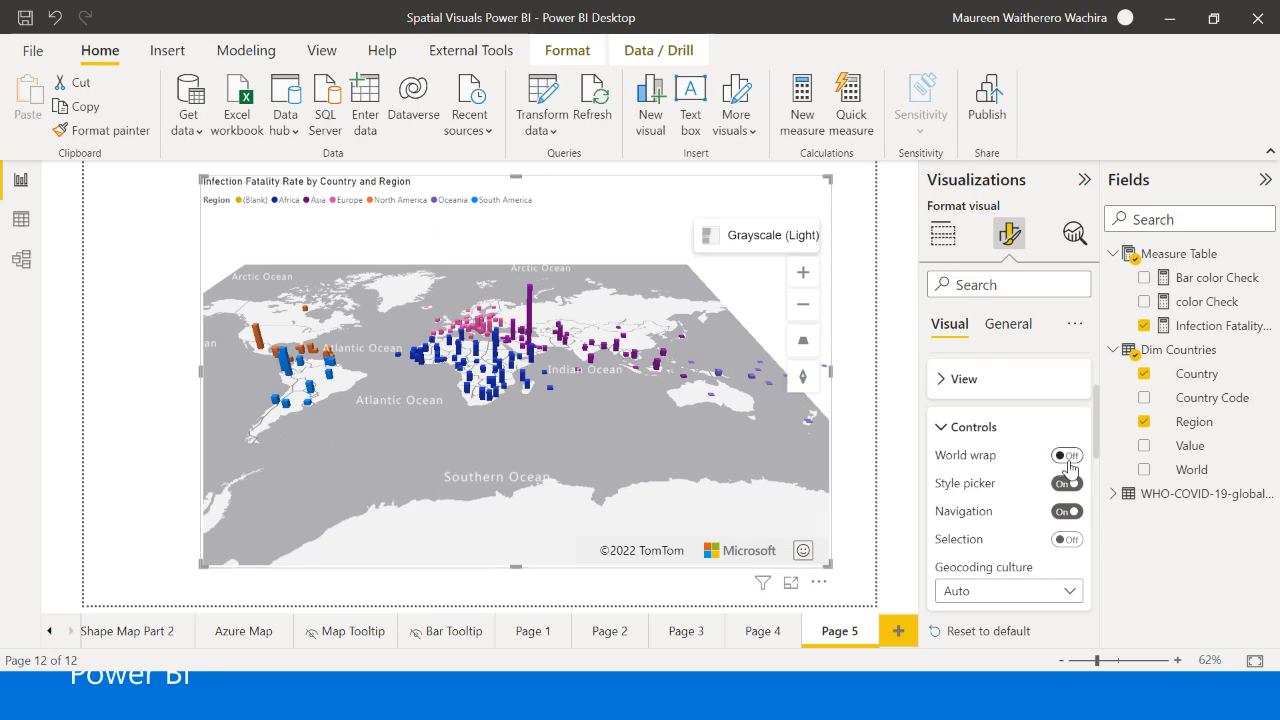
pyautogui.click(1067, 483)
pyautogui.click(1067, 483)
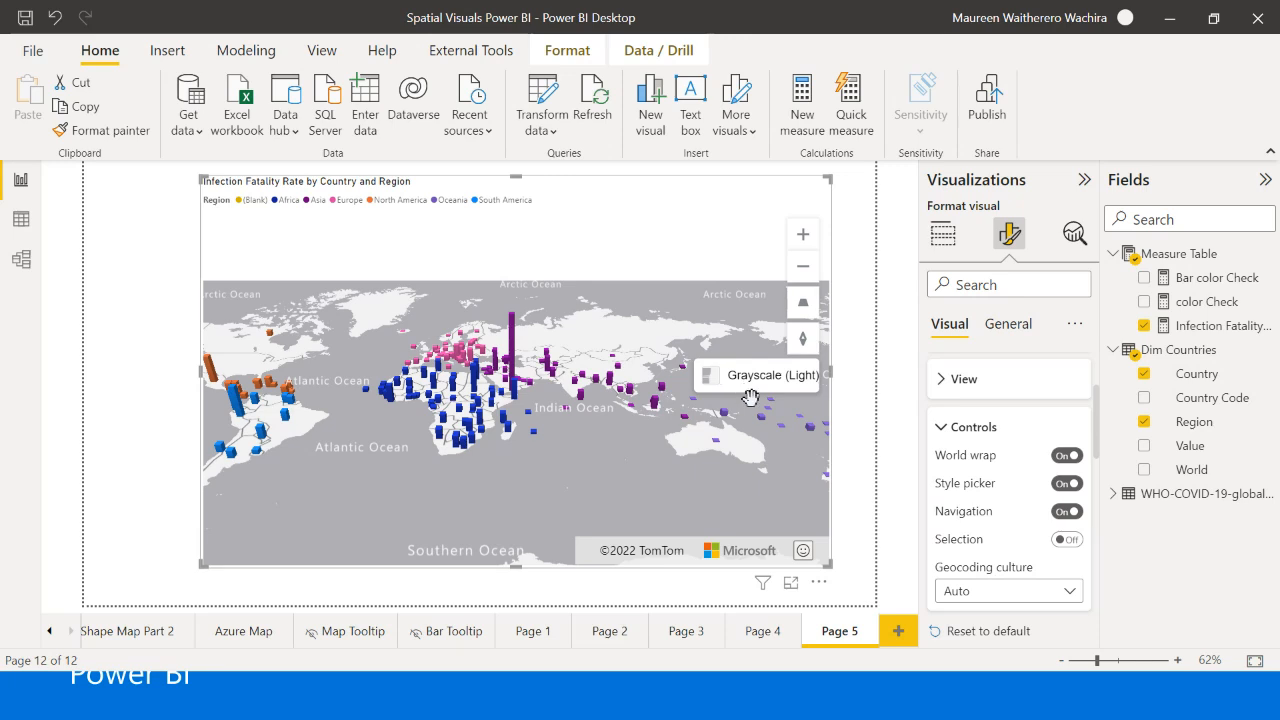
# - Switch the Azure map to the Satellite style with the map's own style picker
pyautogui.click(800, 392)
pyautogui.moveTo(760, 376)
pyautogui.click(688, 420)
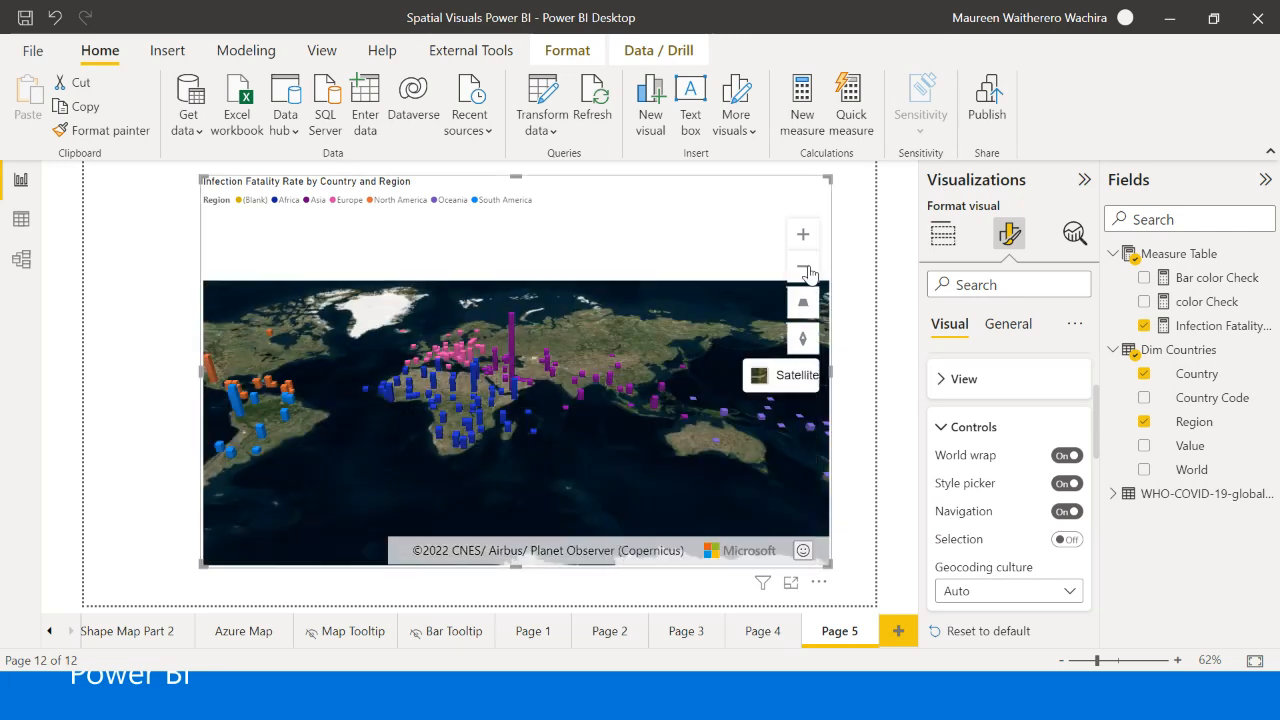
# - Reselect the Azure map and review its visual formatting options, from Map settings down to Traffic layer and Tile layer
pyautogui.click(855, 260)
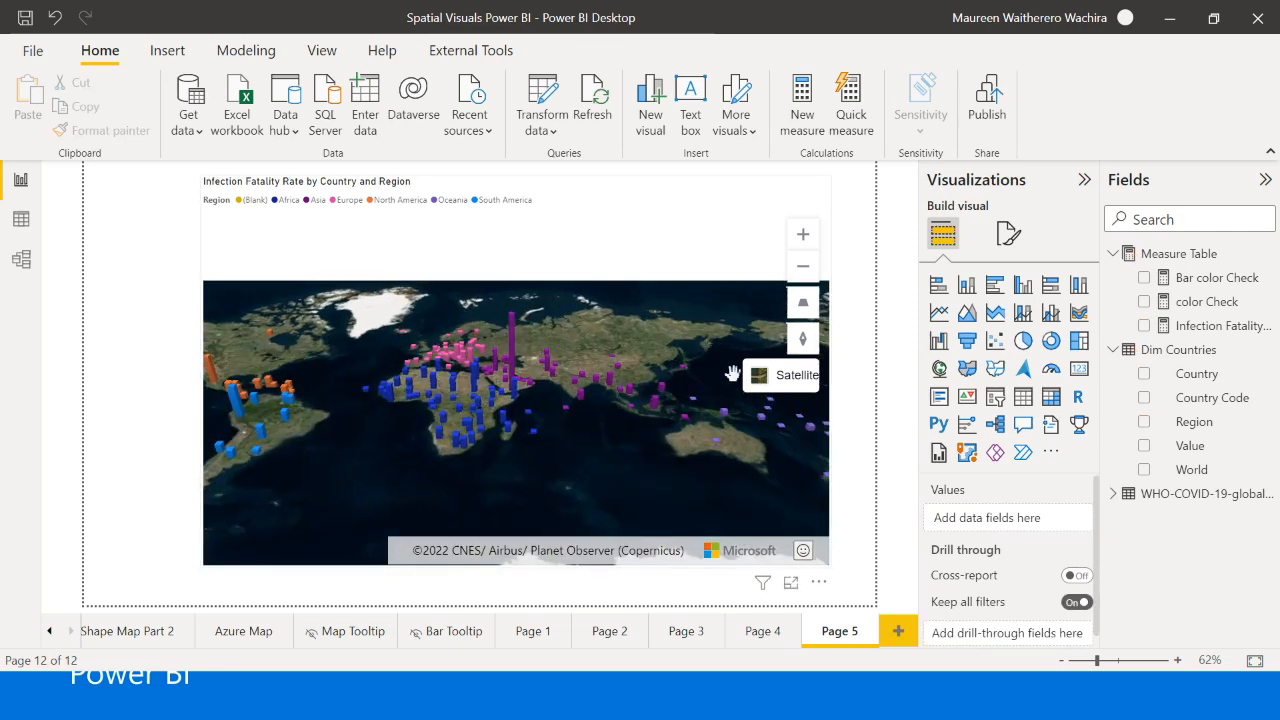
pyautogui.click(693, 220)
pyautogui.click(1009, 233)
pyautogui.scroll(-3, 1003, 487)
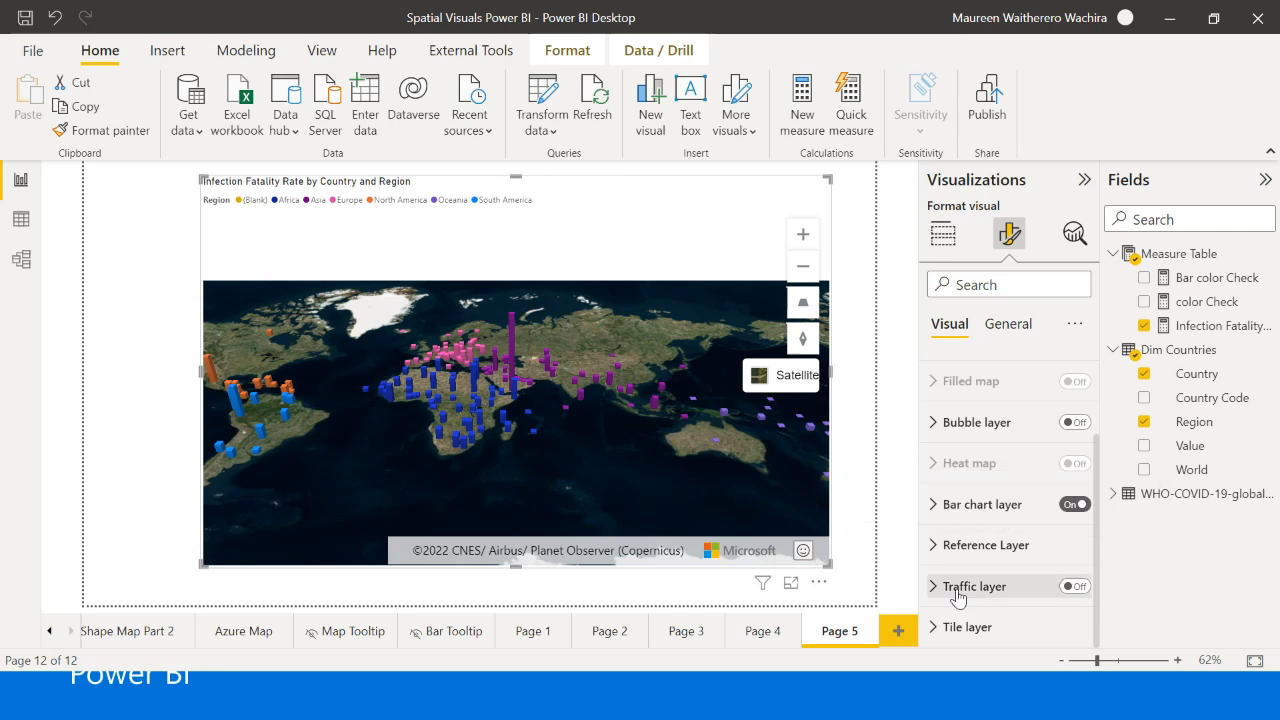
pyautogui.scroll(2, 990, 560)
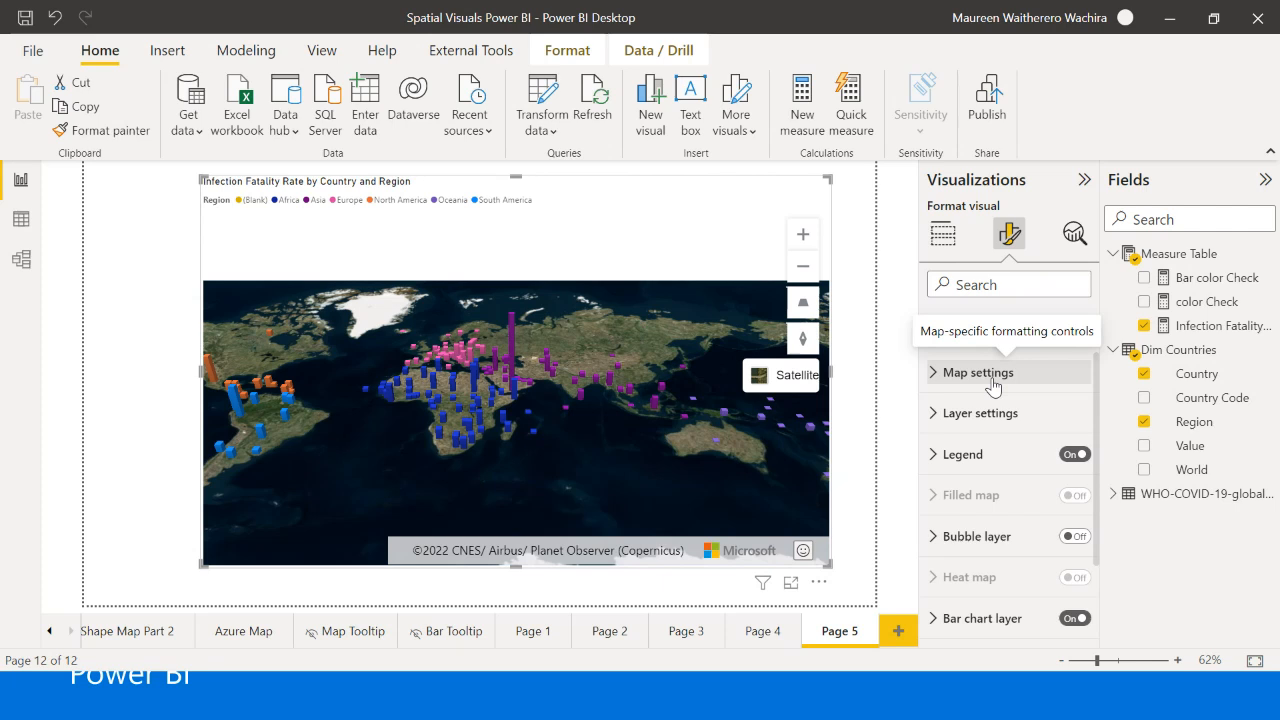
# - Return to the report's first page, Microsoft Bing Map
pyautogui.click(49, 631)
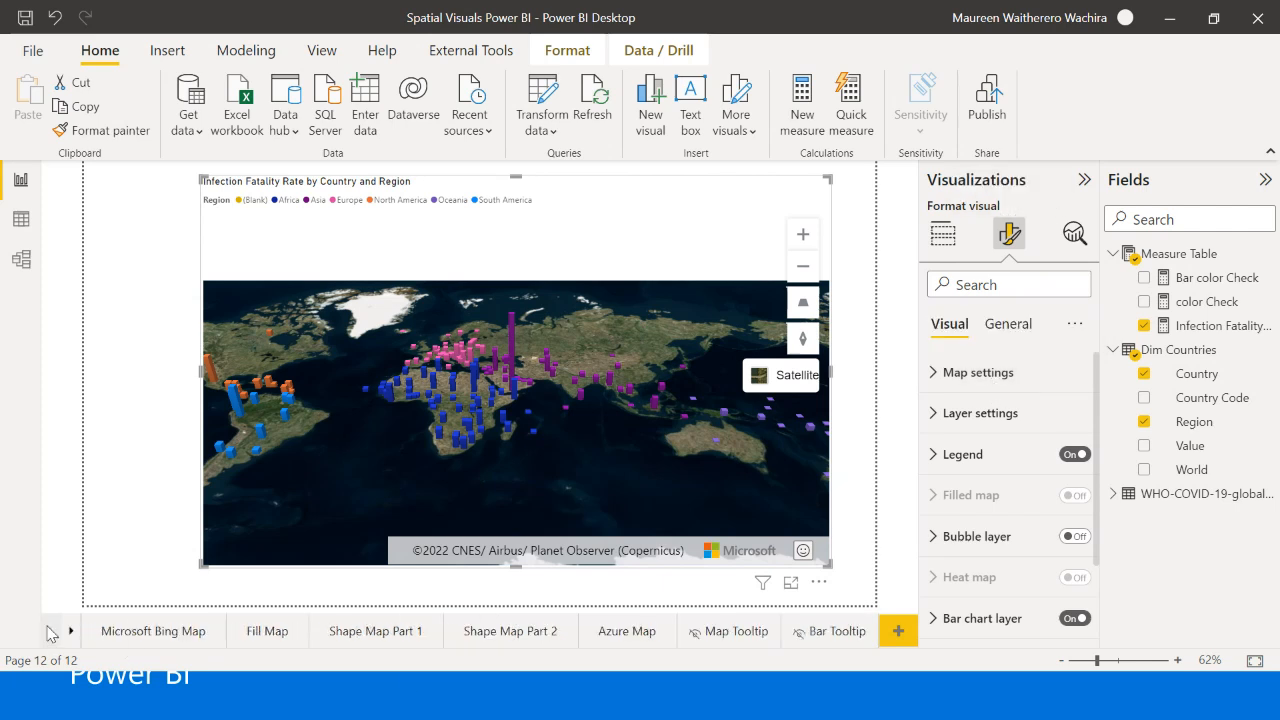
pyautogui.click(130, 635)
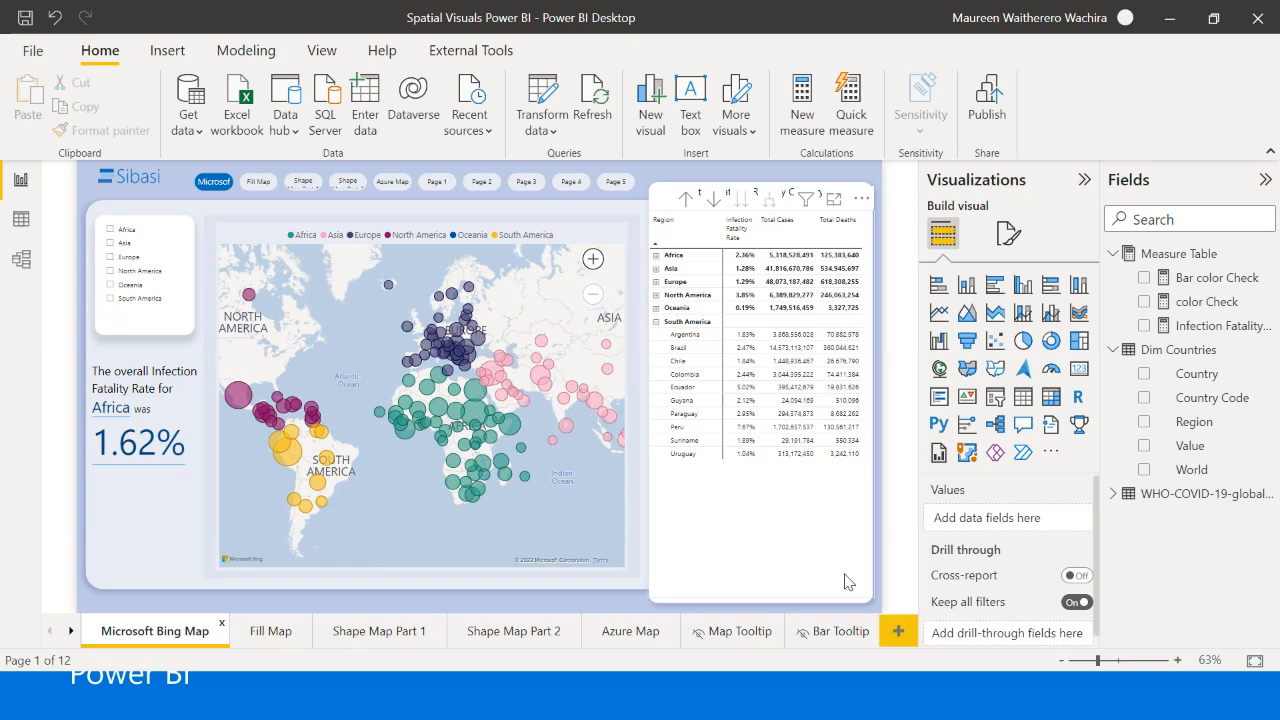
# - Switch to the Microsoft Teams live event "Working with Maps on Power BI" and leave it, confirming the departure despite the active sharing
pyautogui.moveTo(926, 700)
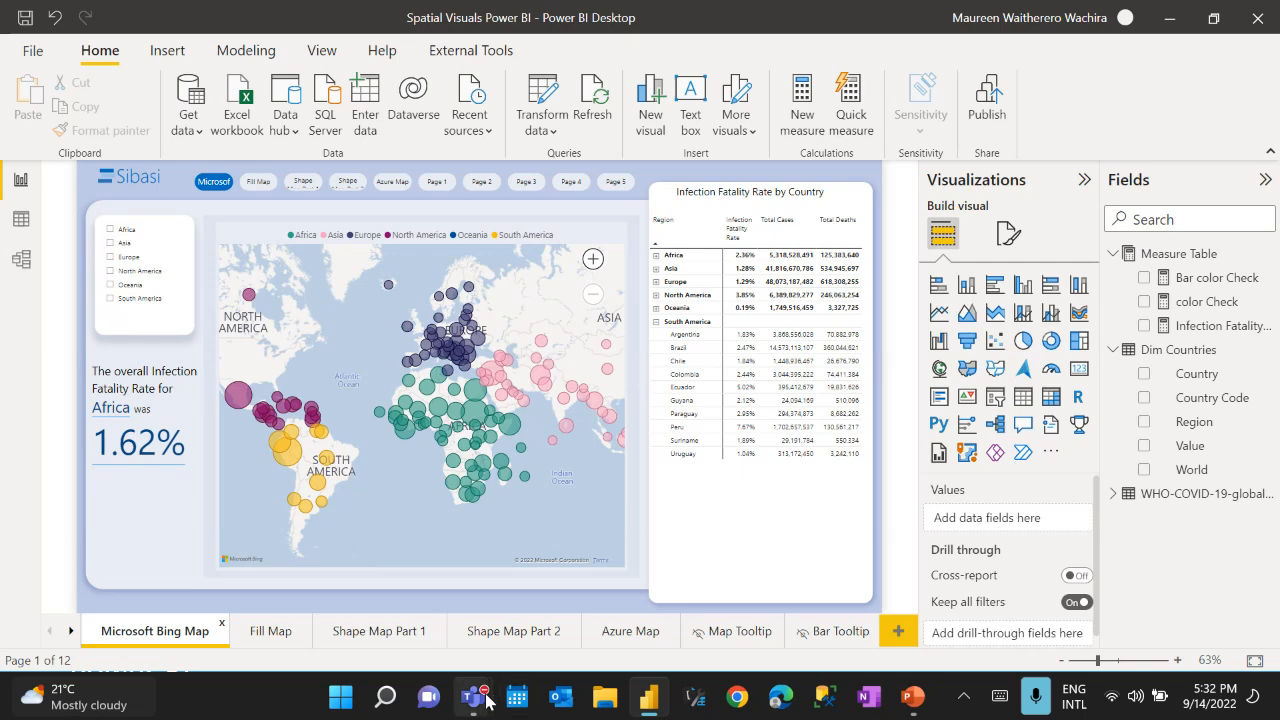
pyautogui.moveTo(487, 700)
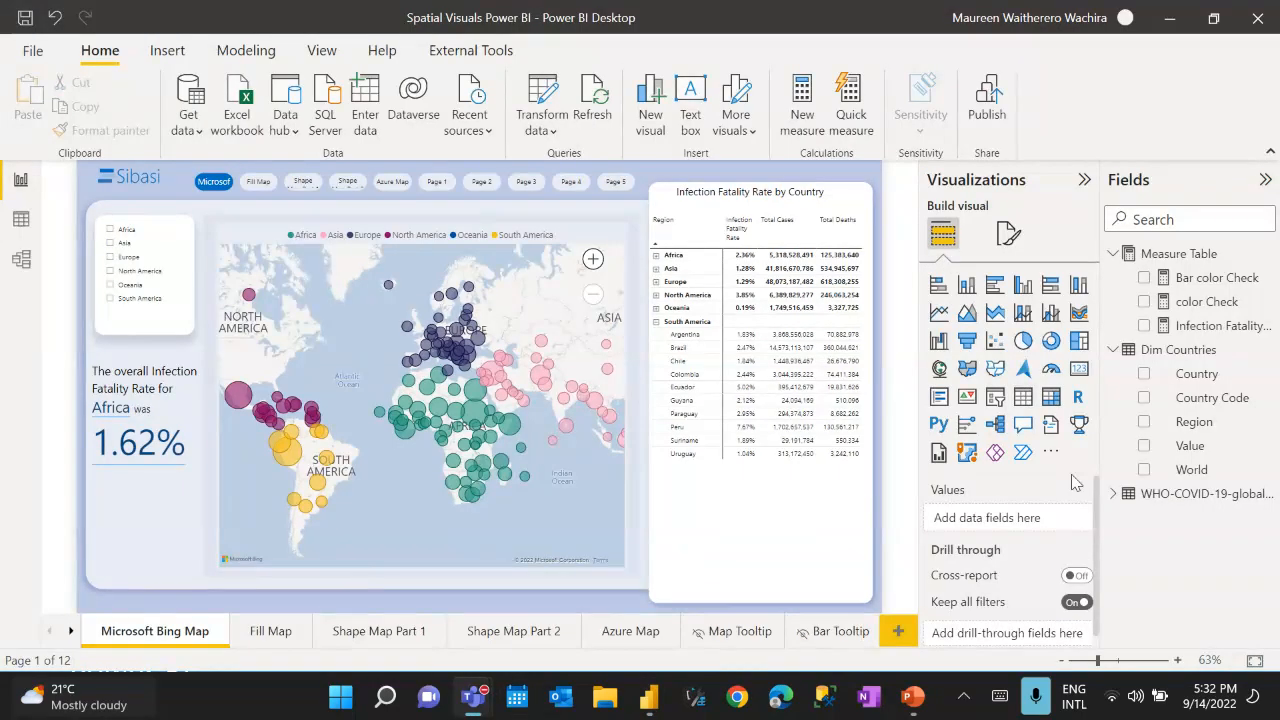
pyautogui.click(1108, 559)
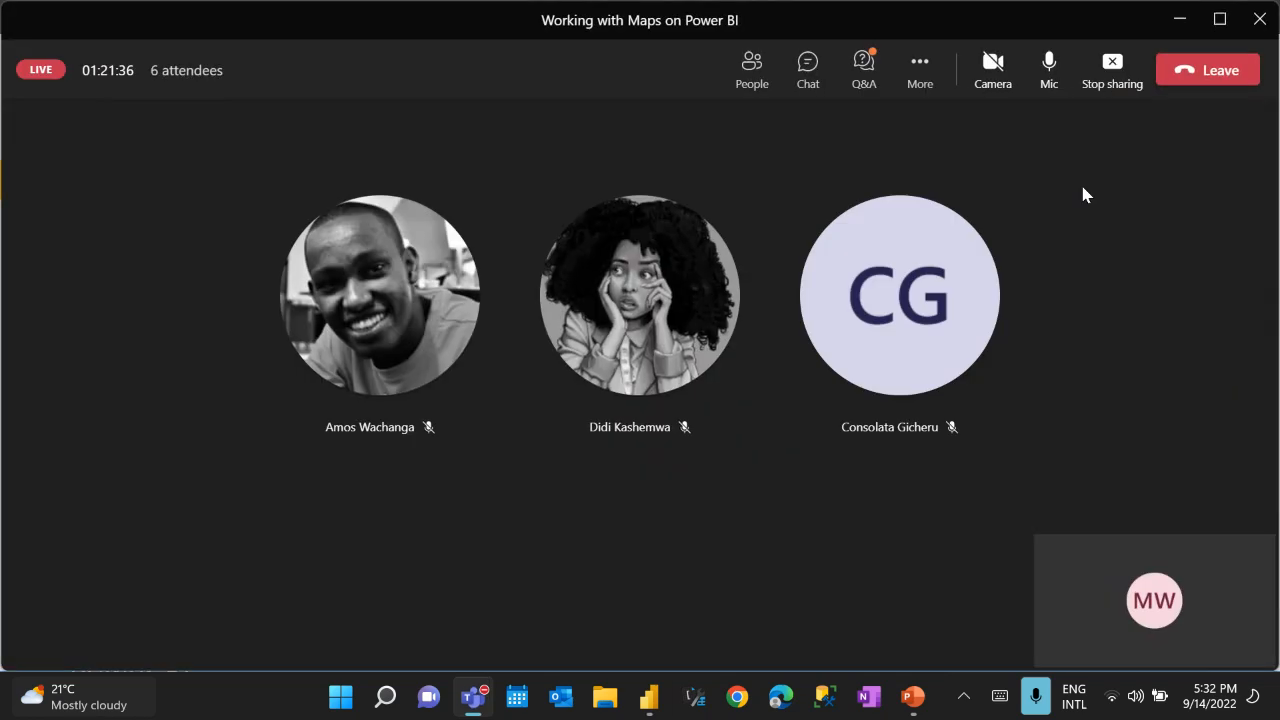
pyautogui.click(1185, 68)
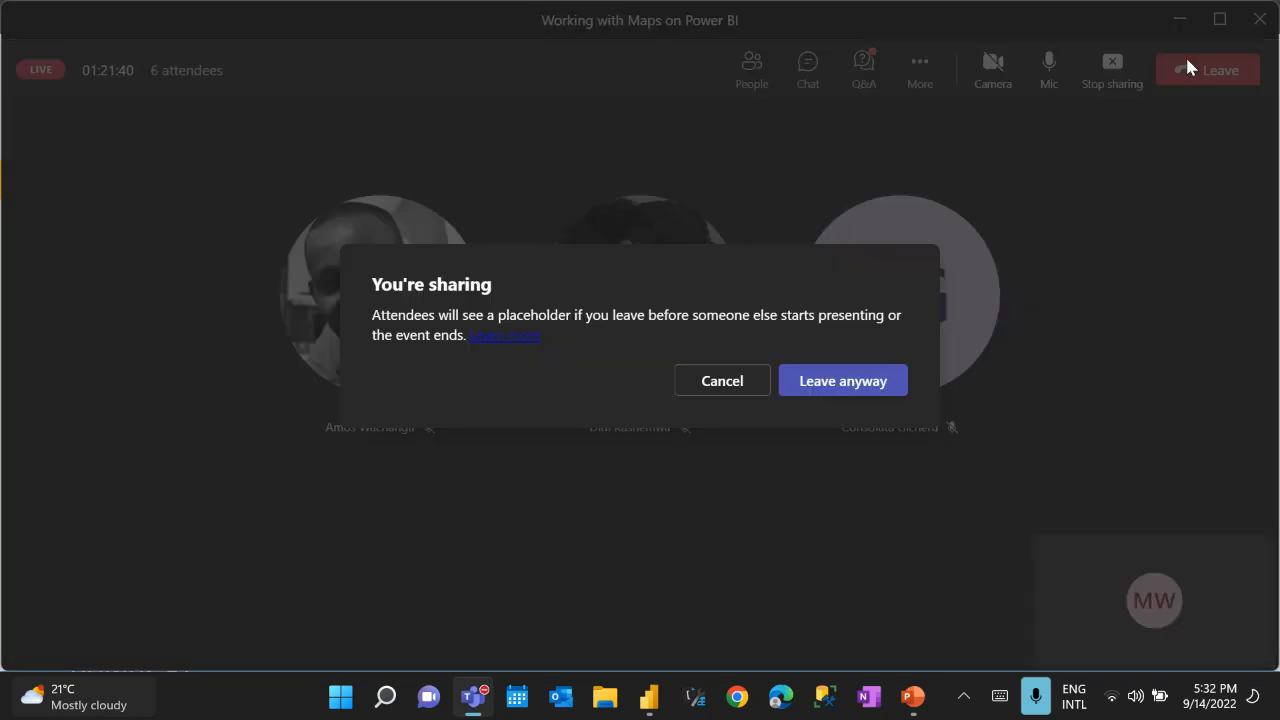
pyautogui.click(845, 380)
pyautogui.click(845, 380)
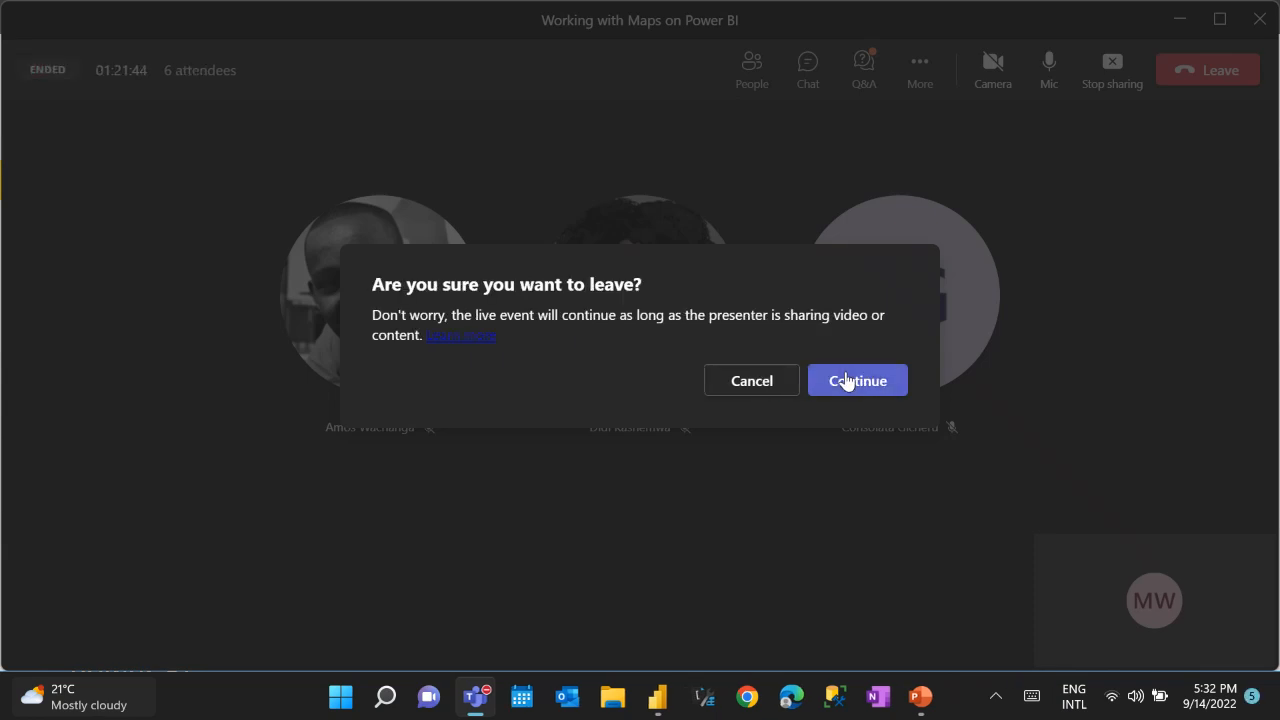